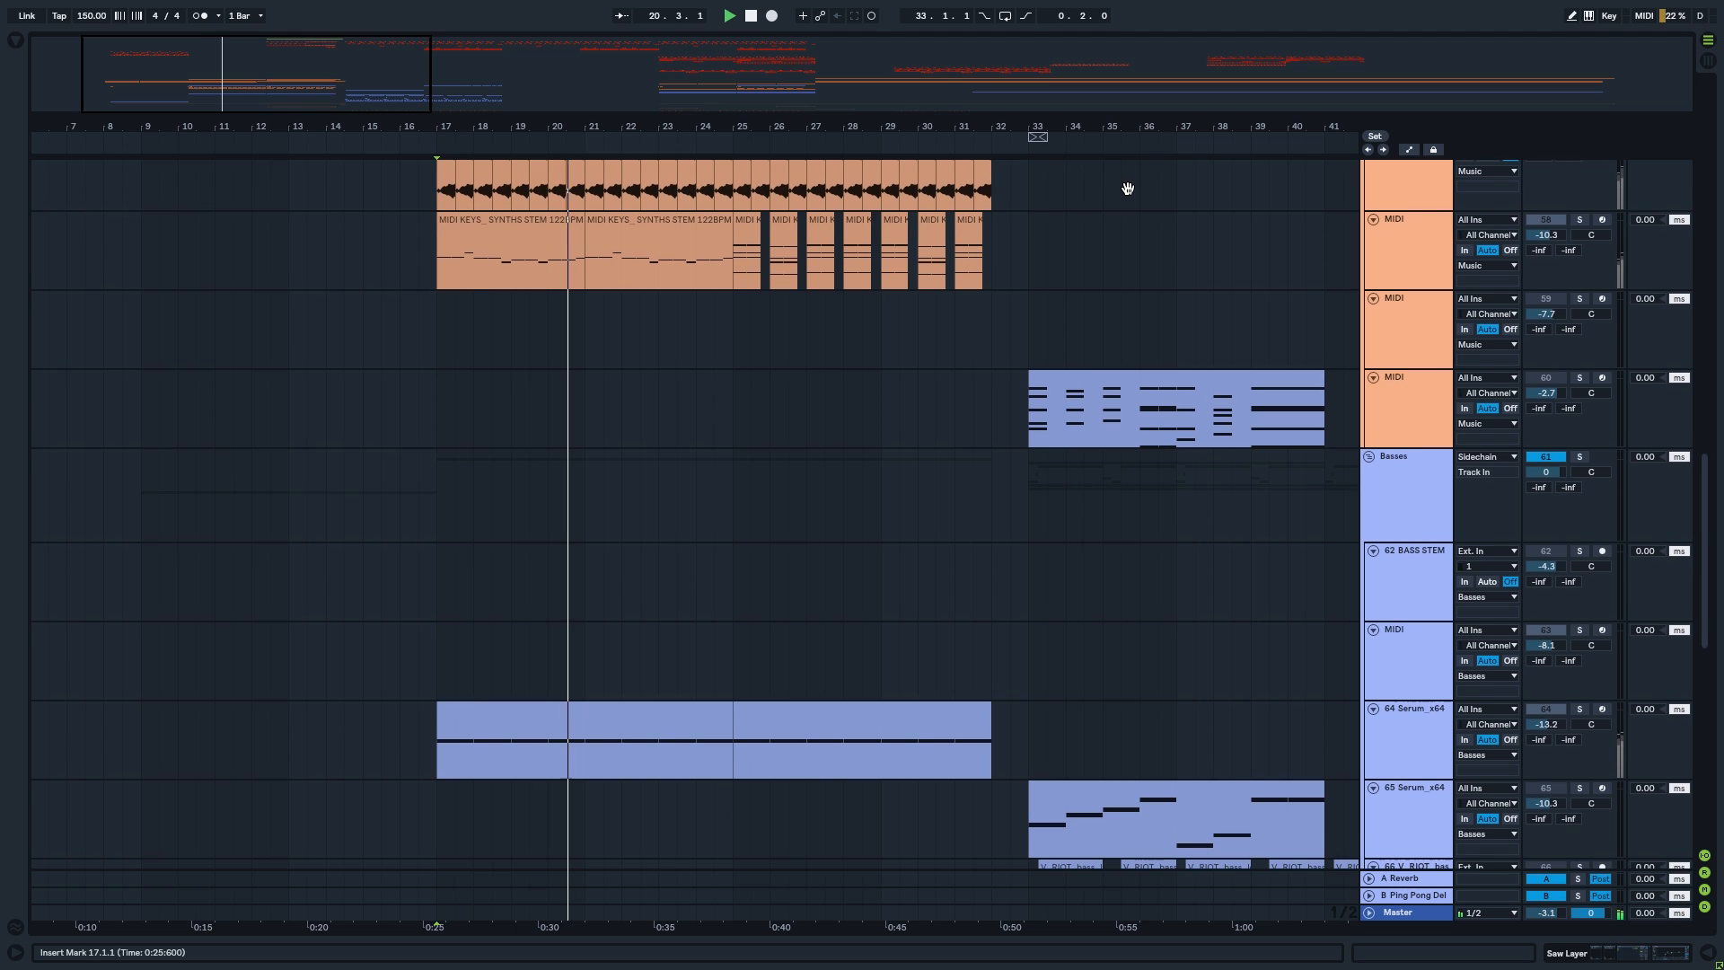
- Open the MIDI clip at bars 25 to 32 above the 56 MDSN_ATG track and examine its low and high notes
scroll(1128, 193, up, 5)
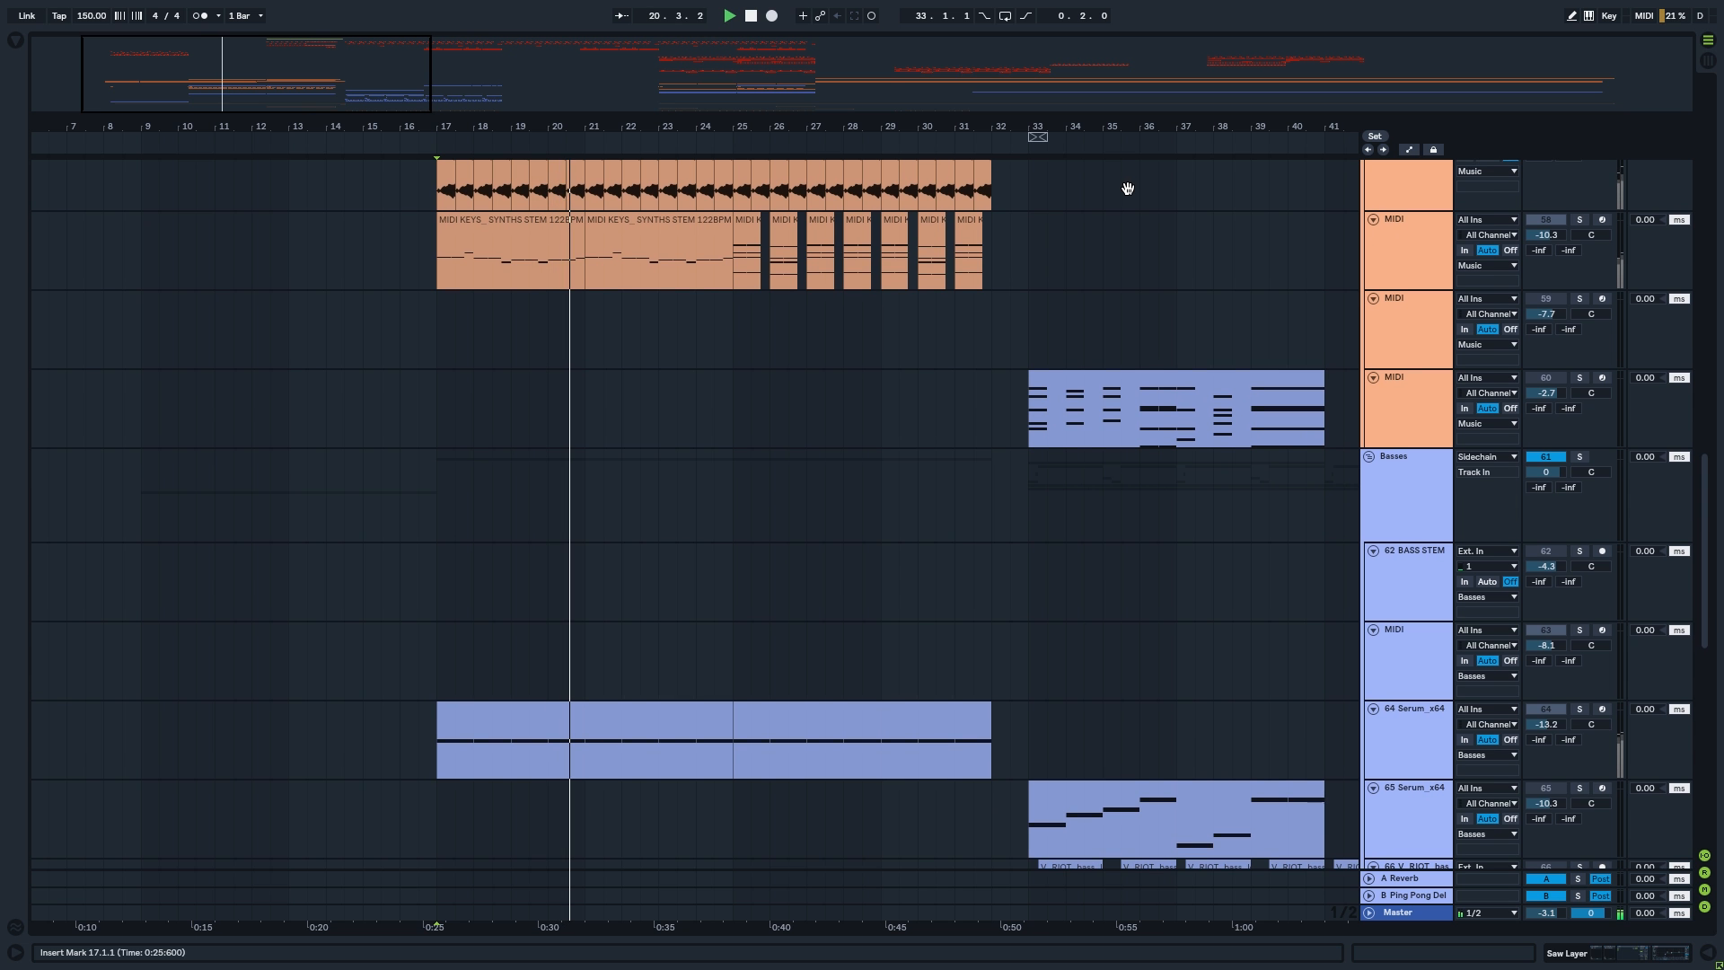
scroll(1128, 254, up, 5)
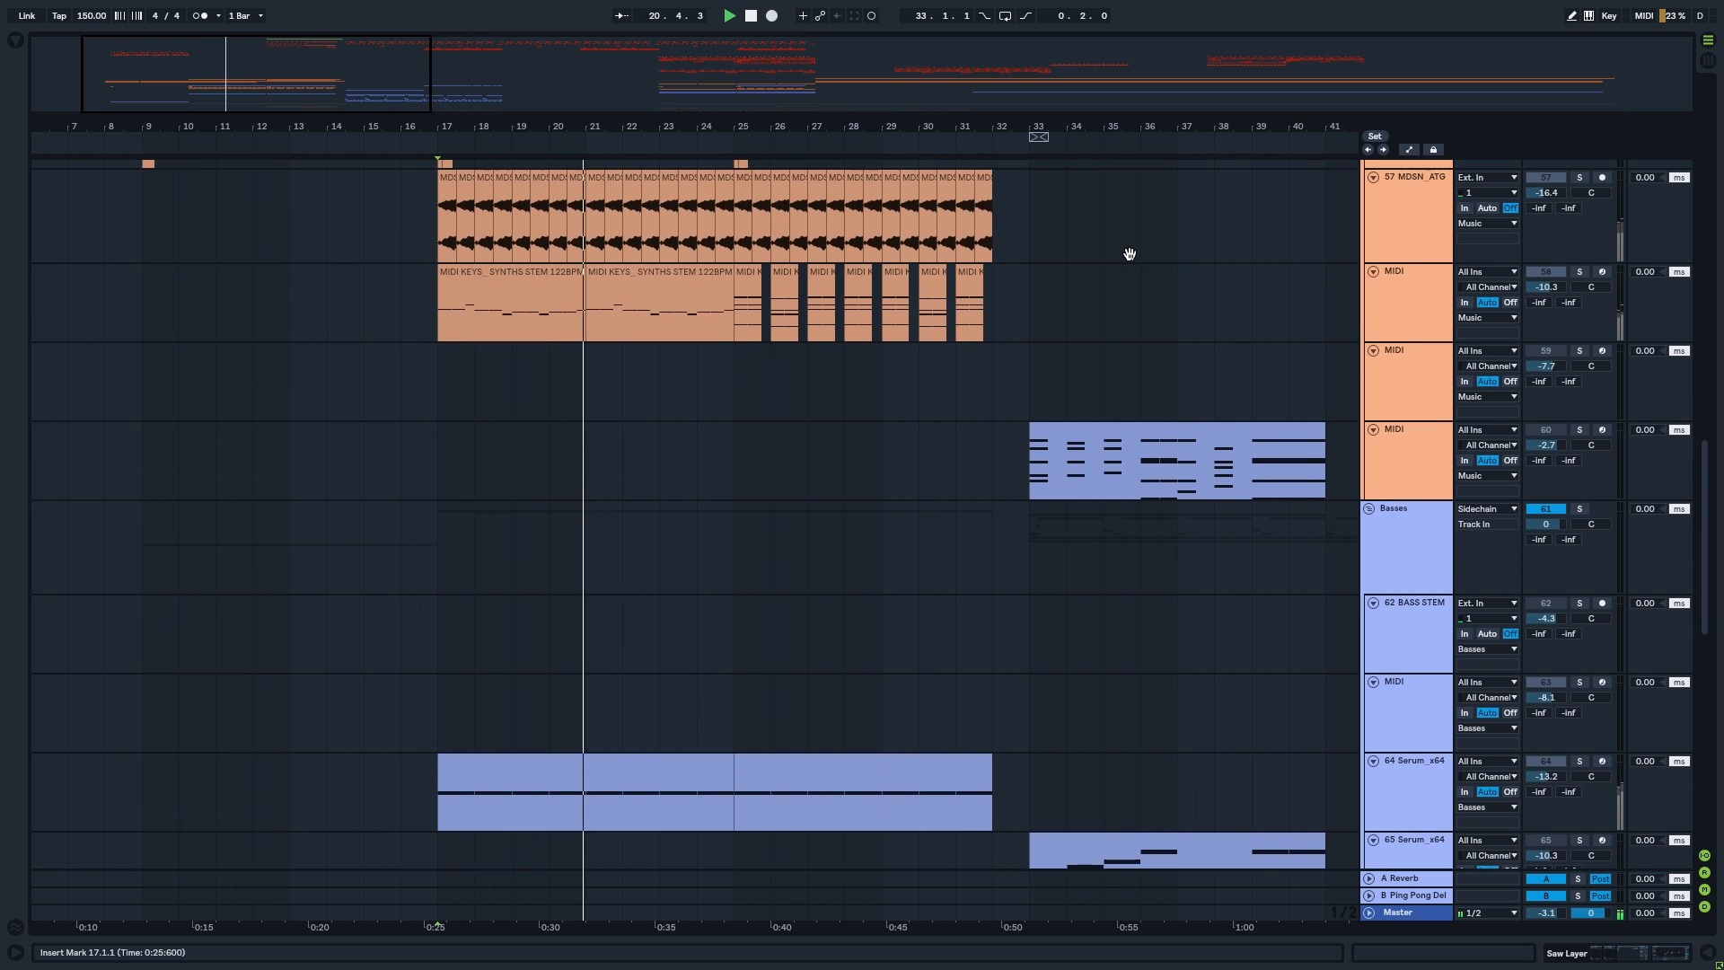
scroll(1125, 408, up, 2)
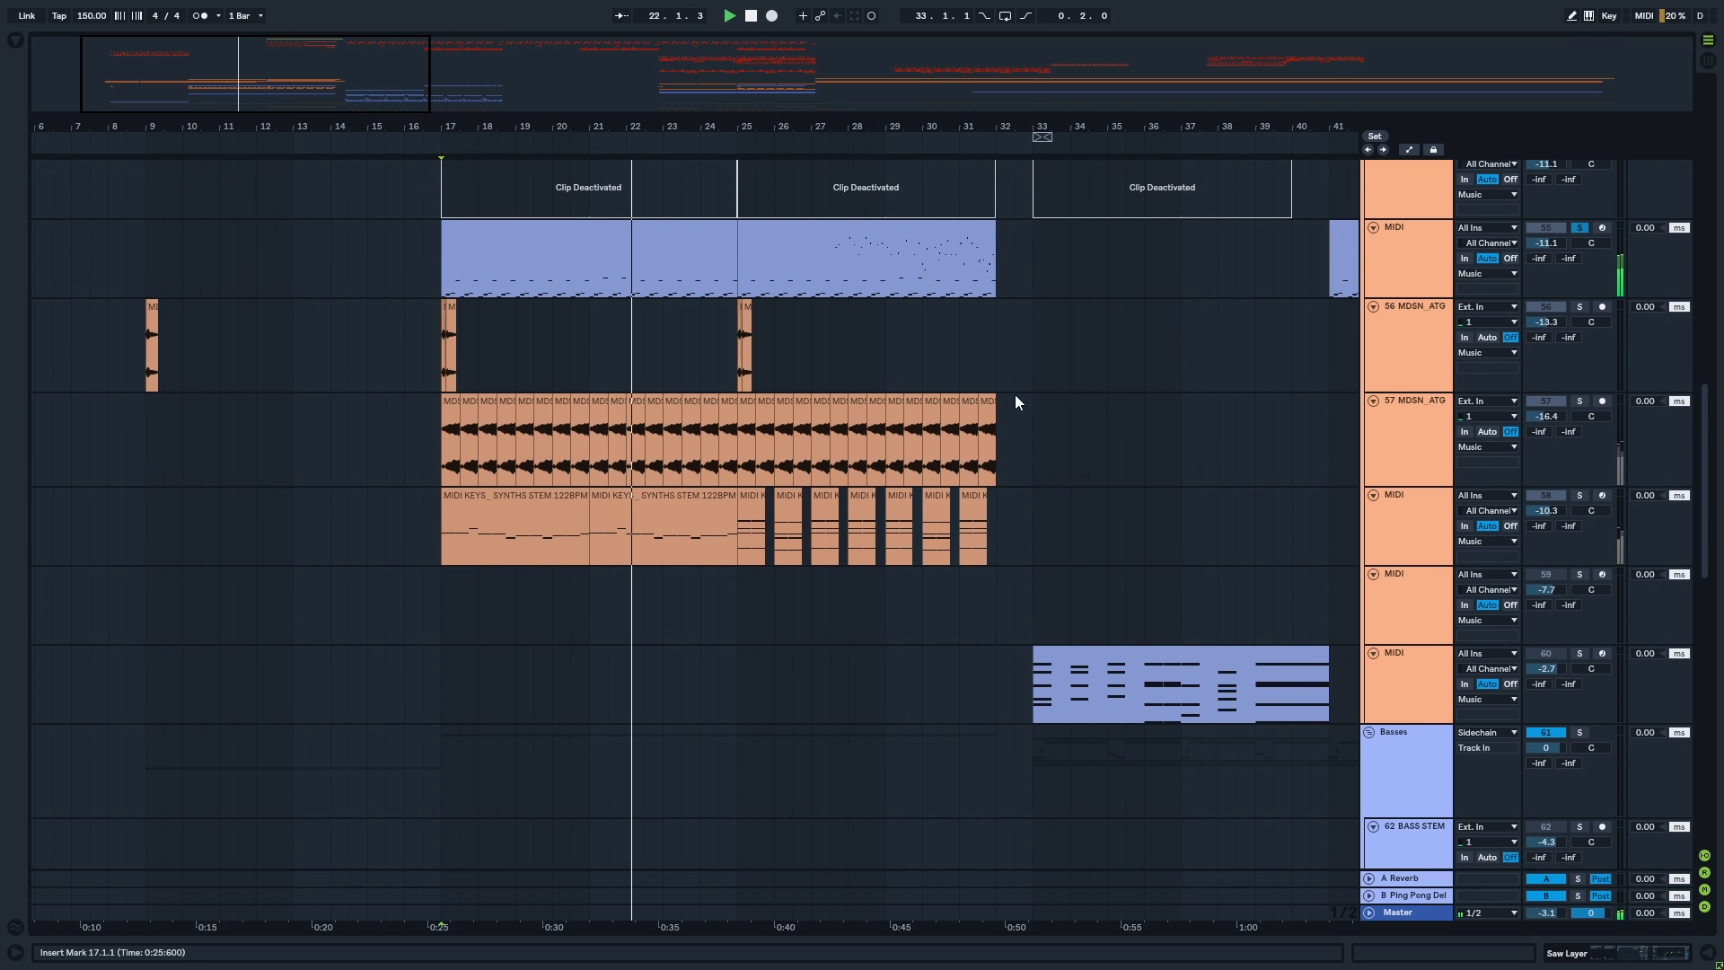
double_click(937, 282)
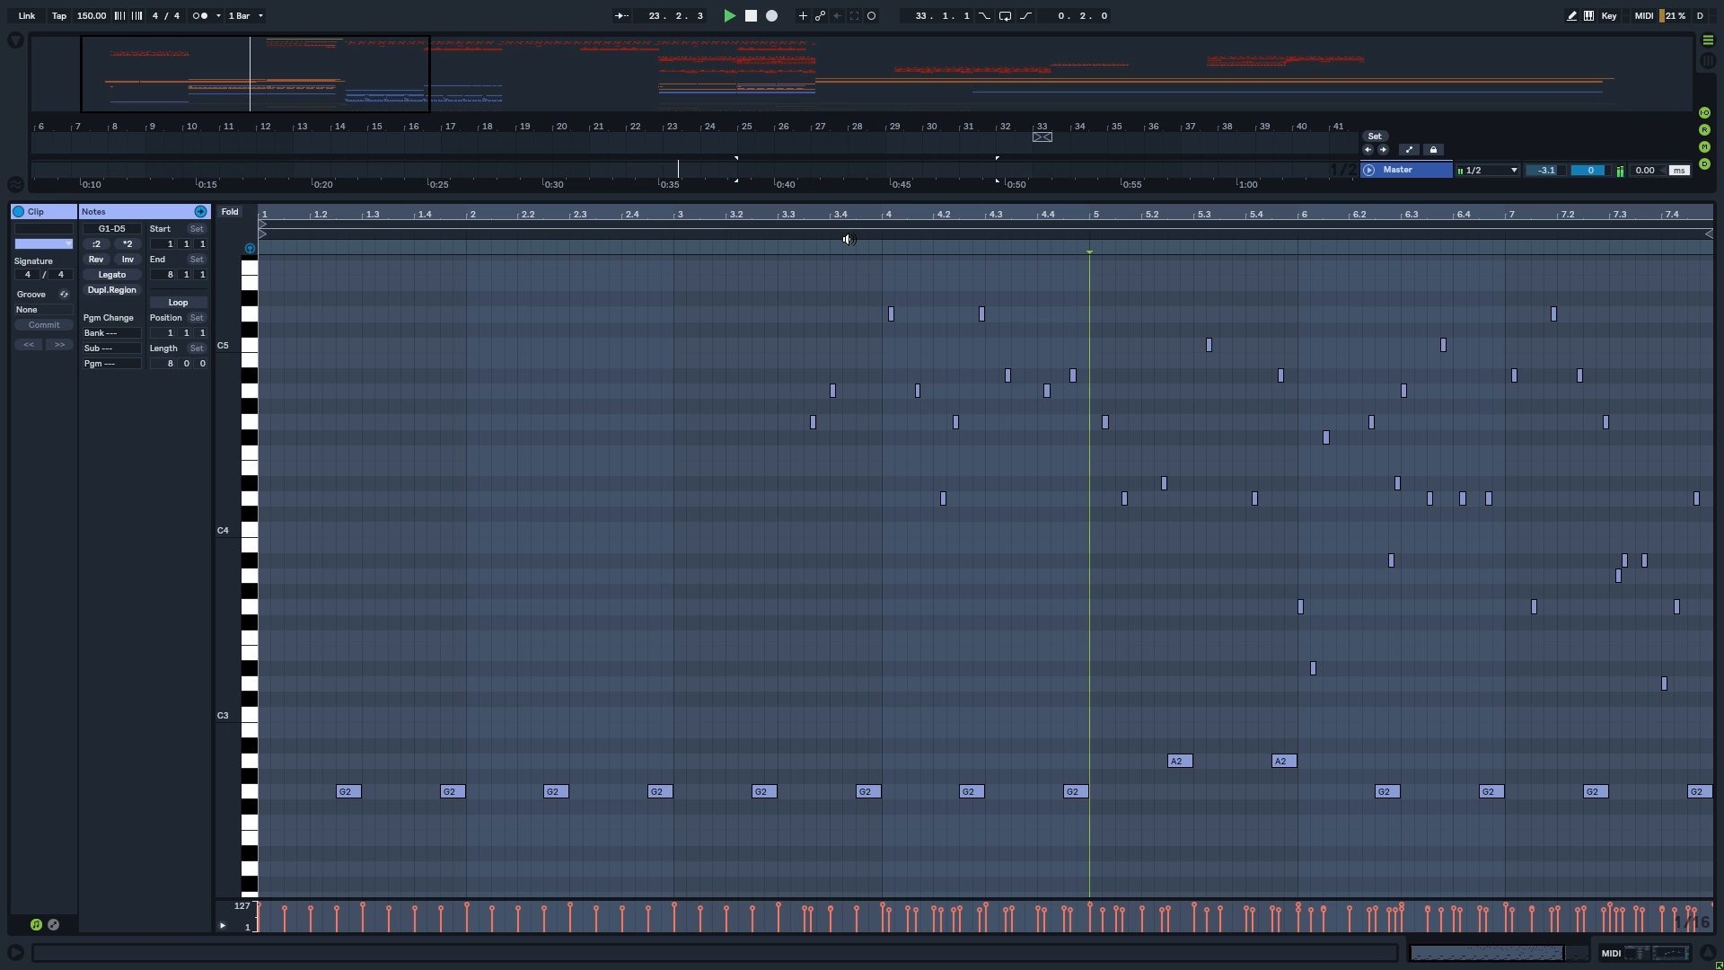
drag(1039, 684, 1312, 342)
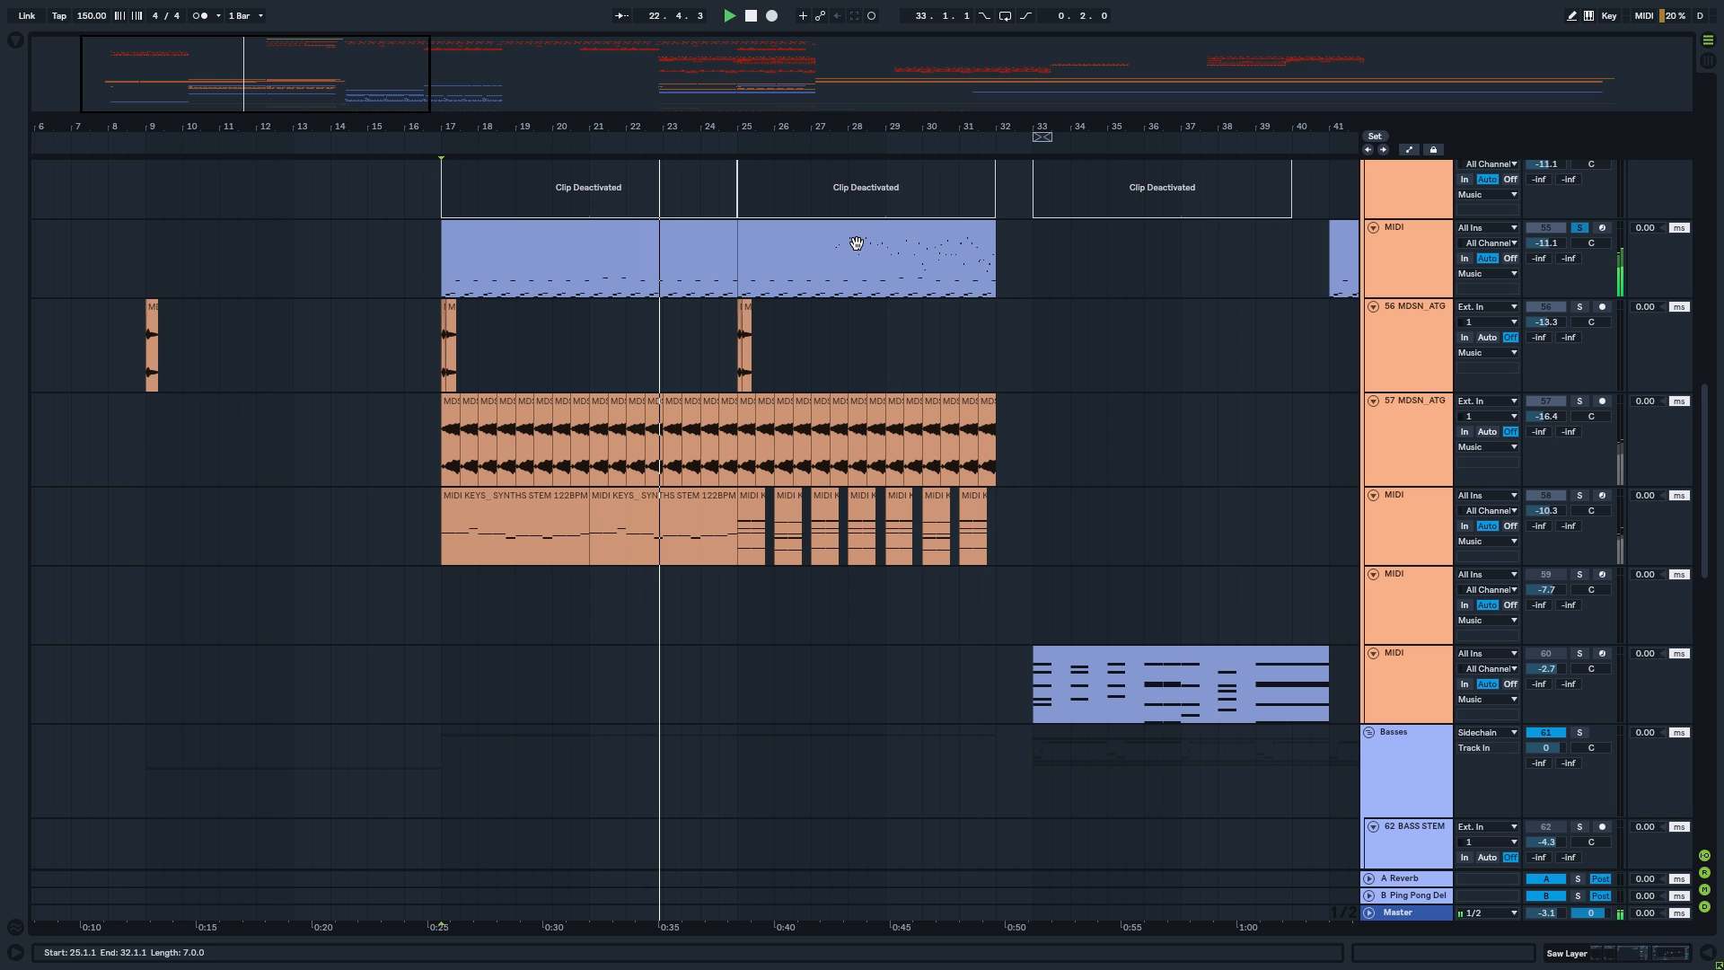
double_click(854, 238)
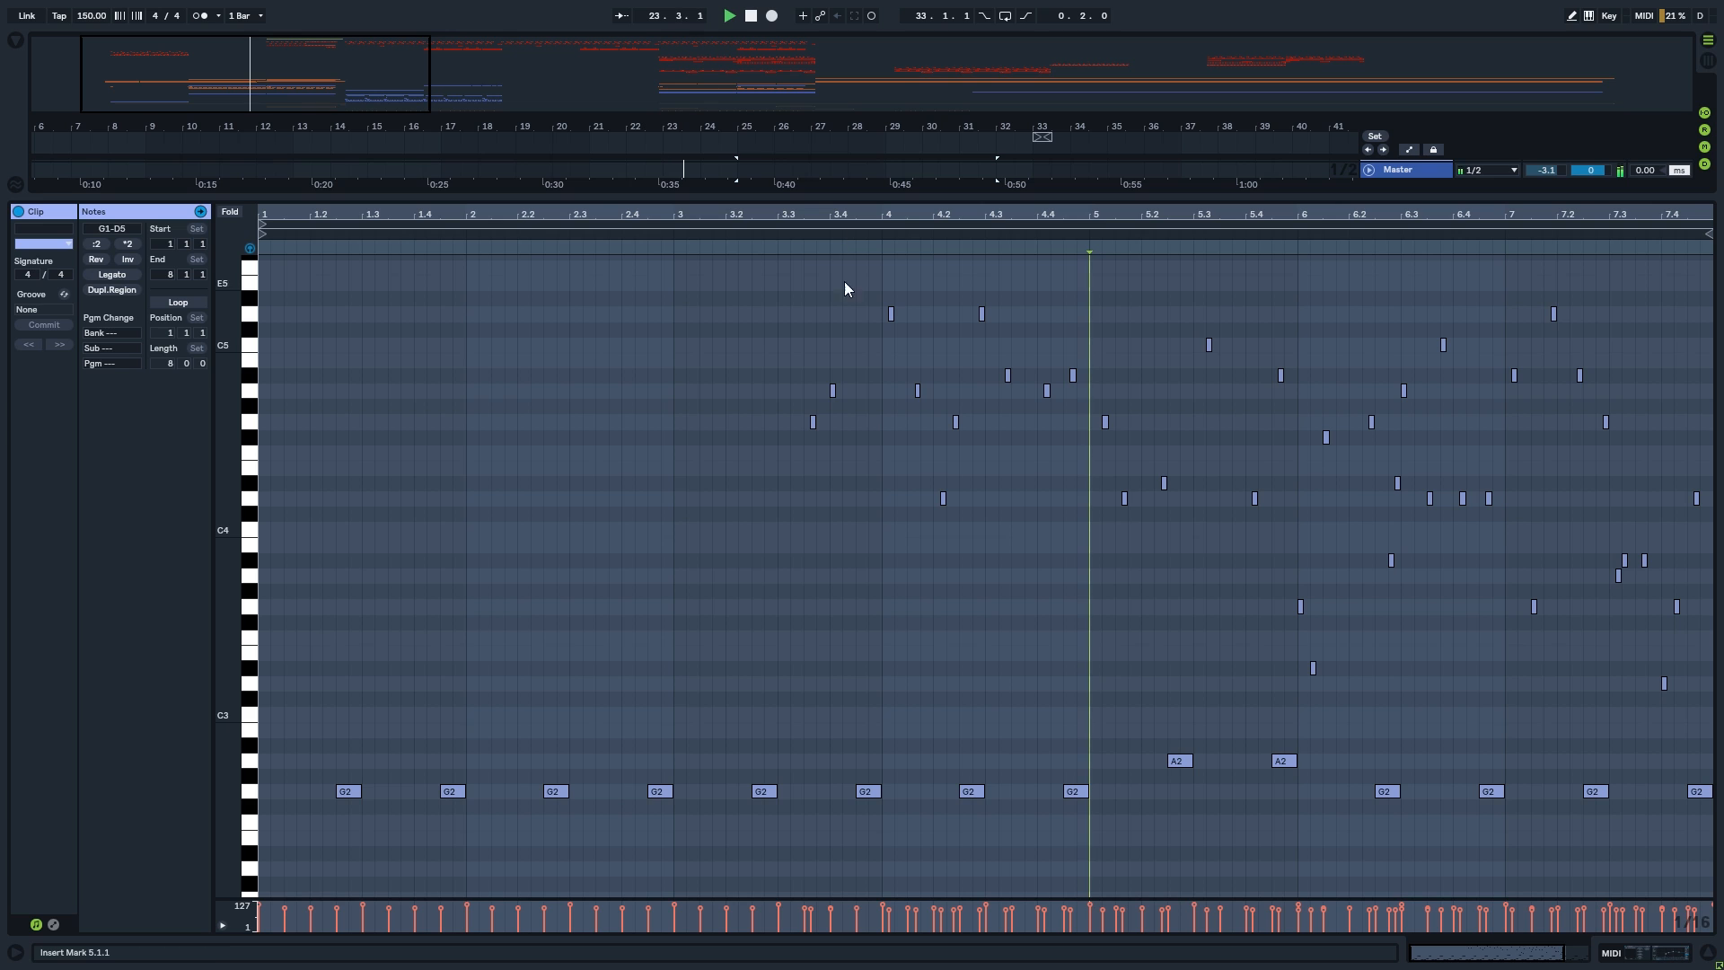
drag(1033, 675, 1311, 345)
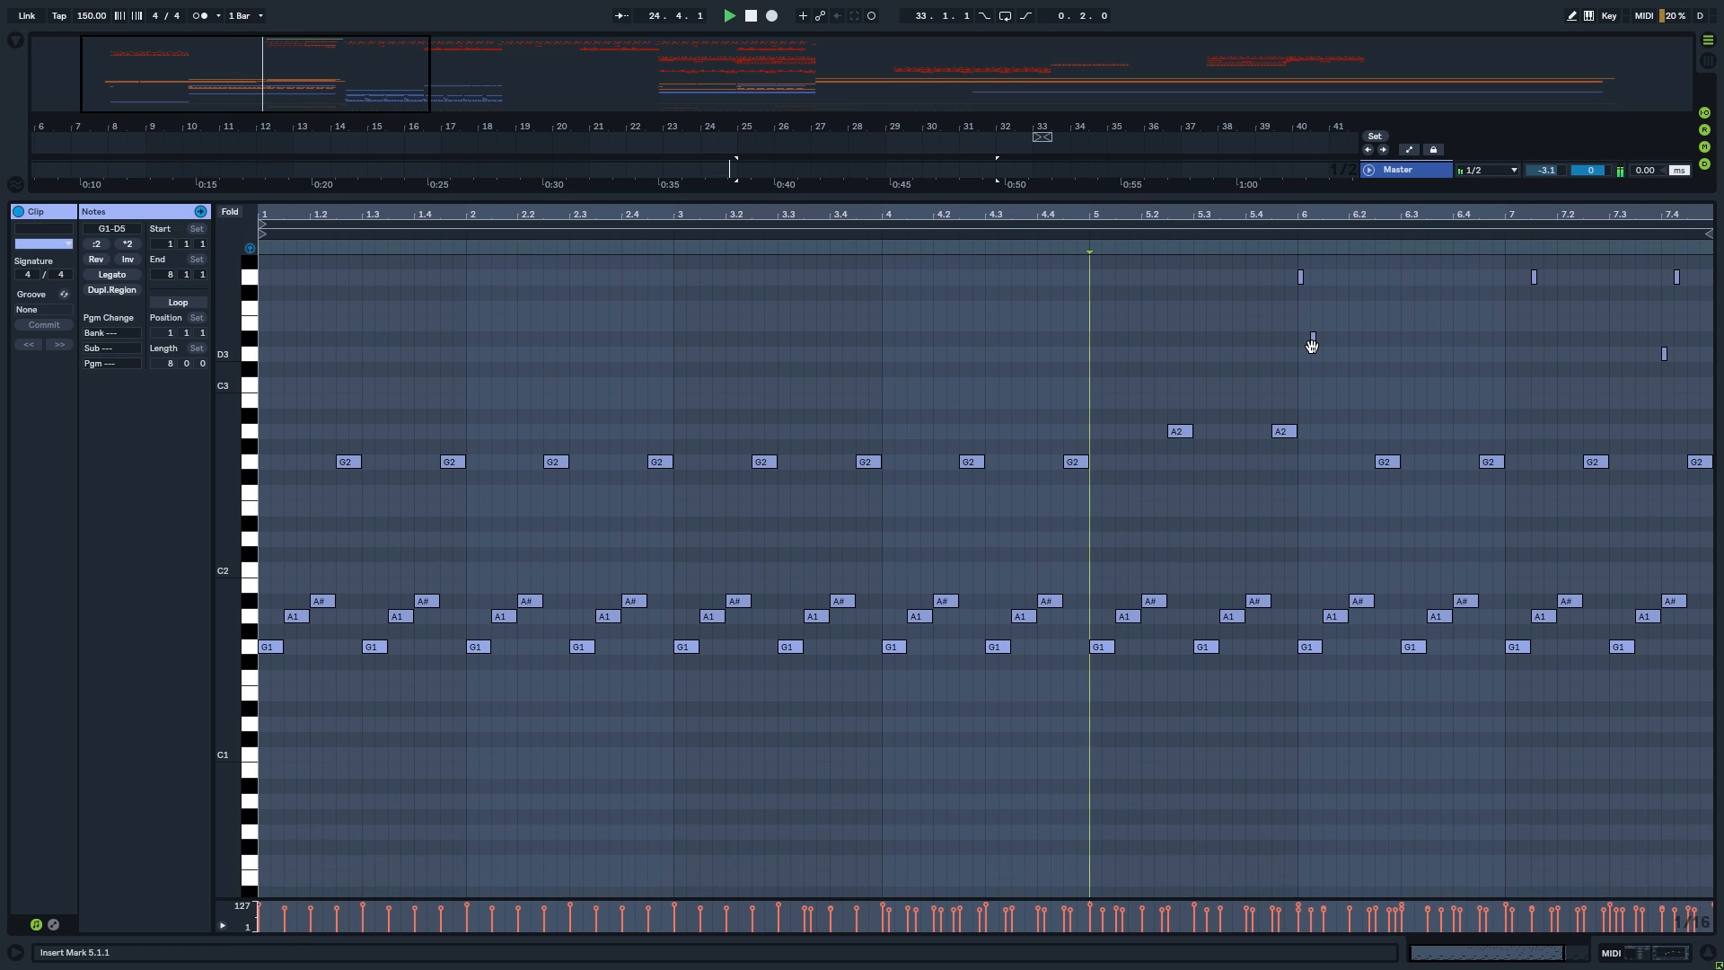
- Play the arrangement while examining the high notes of the opened clip, and close the clip's note editor
key(space)
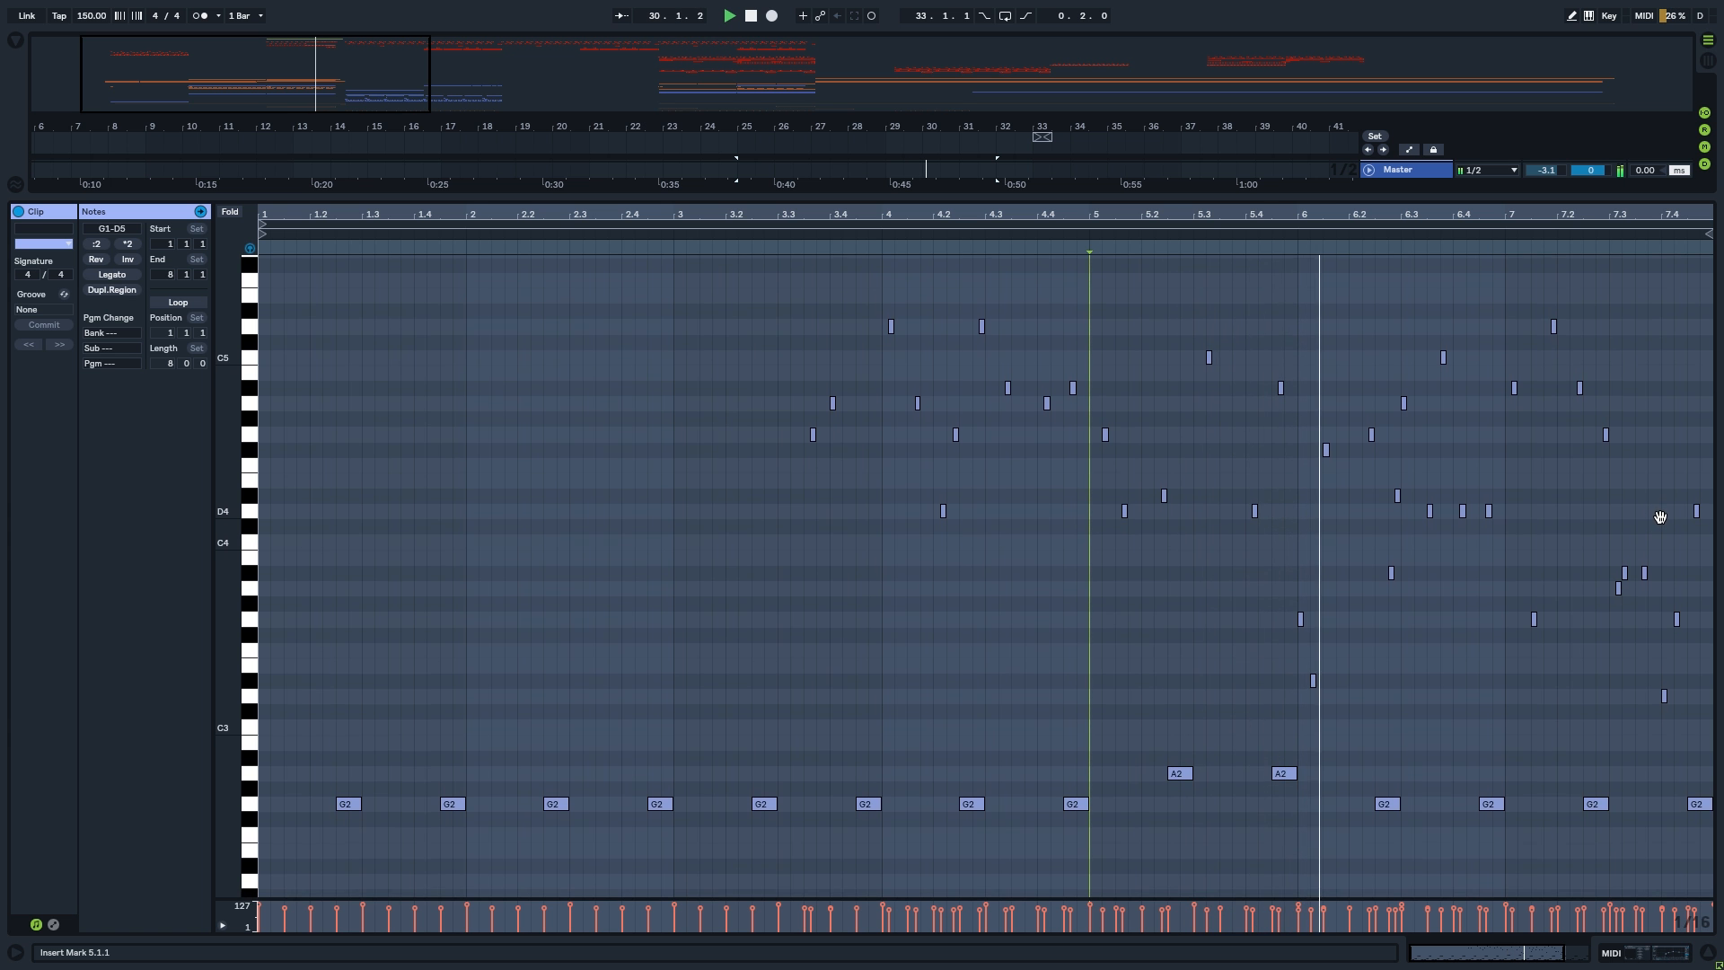
drag(1677, 510, 1677, 488)
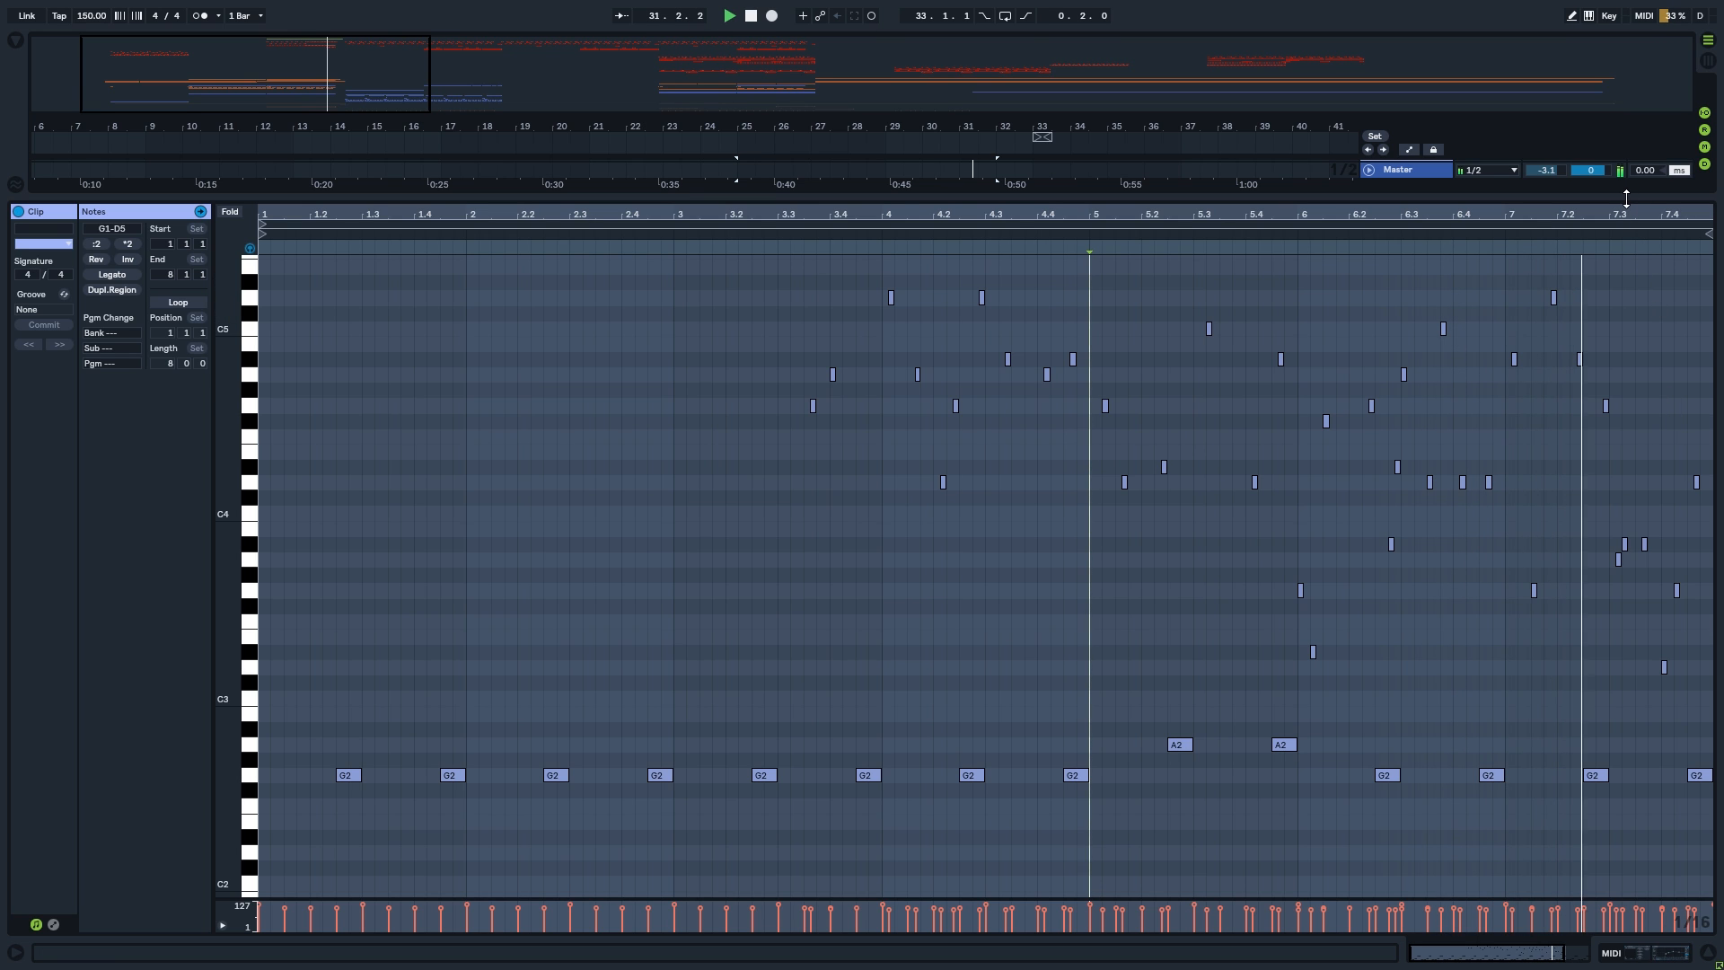
key(ctrl+alt+l)
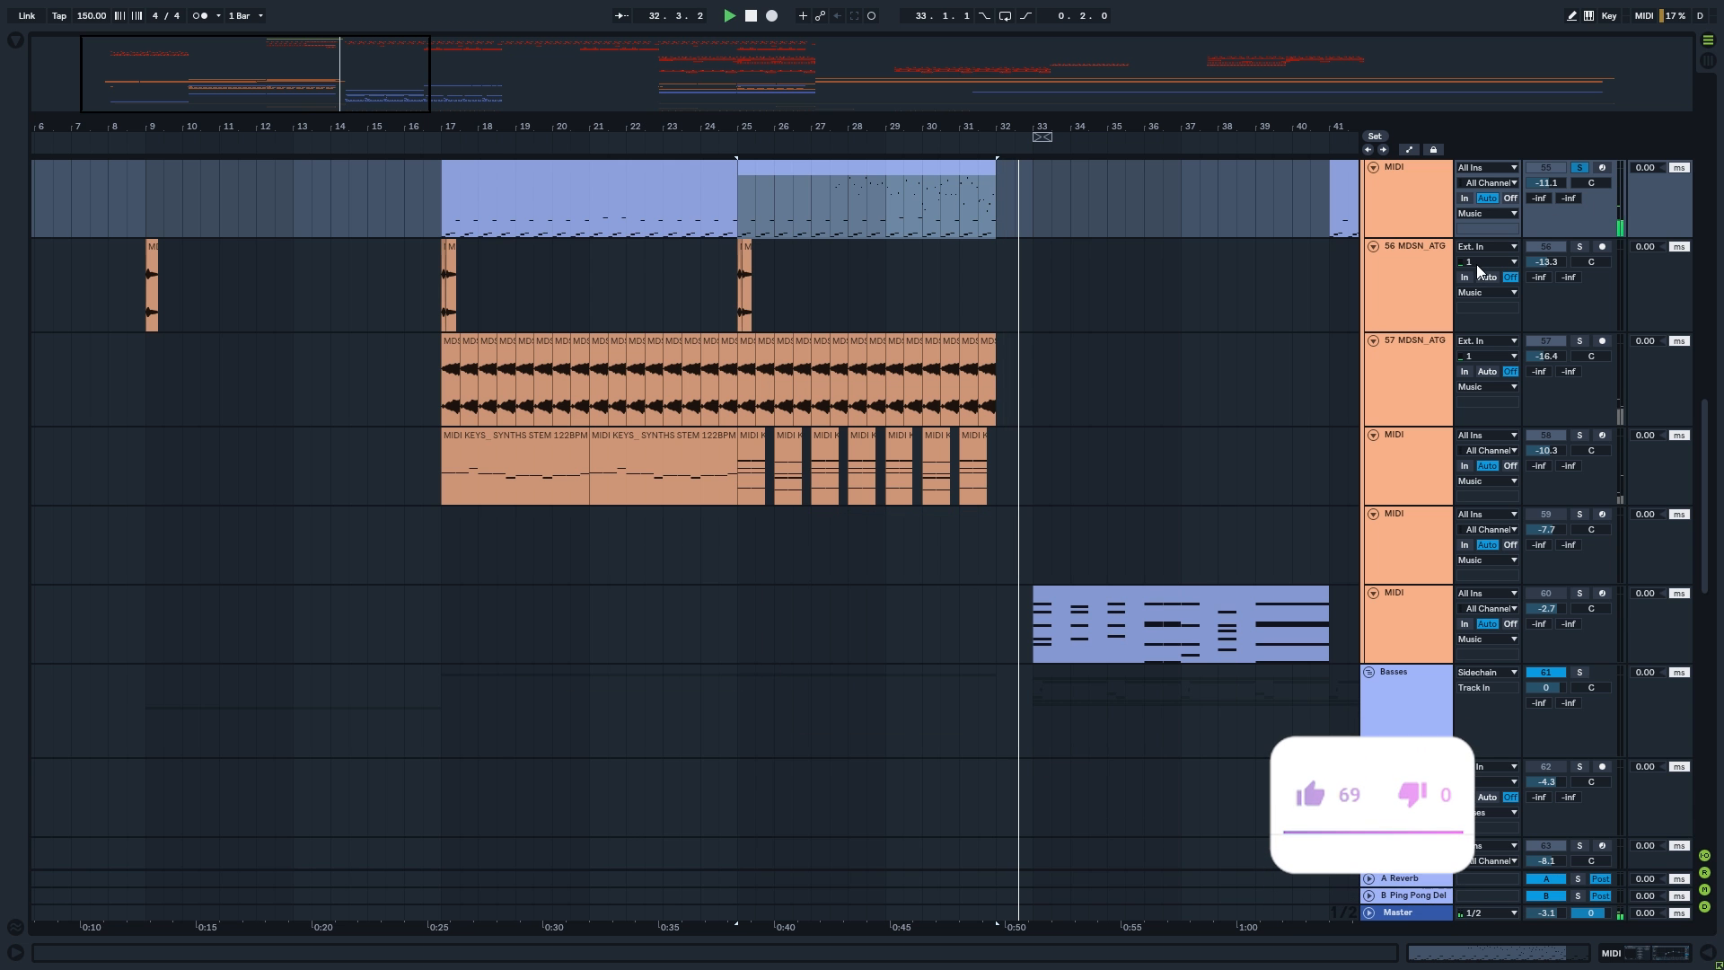
key(space)
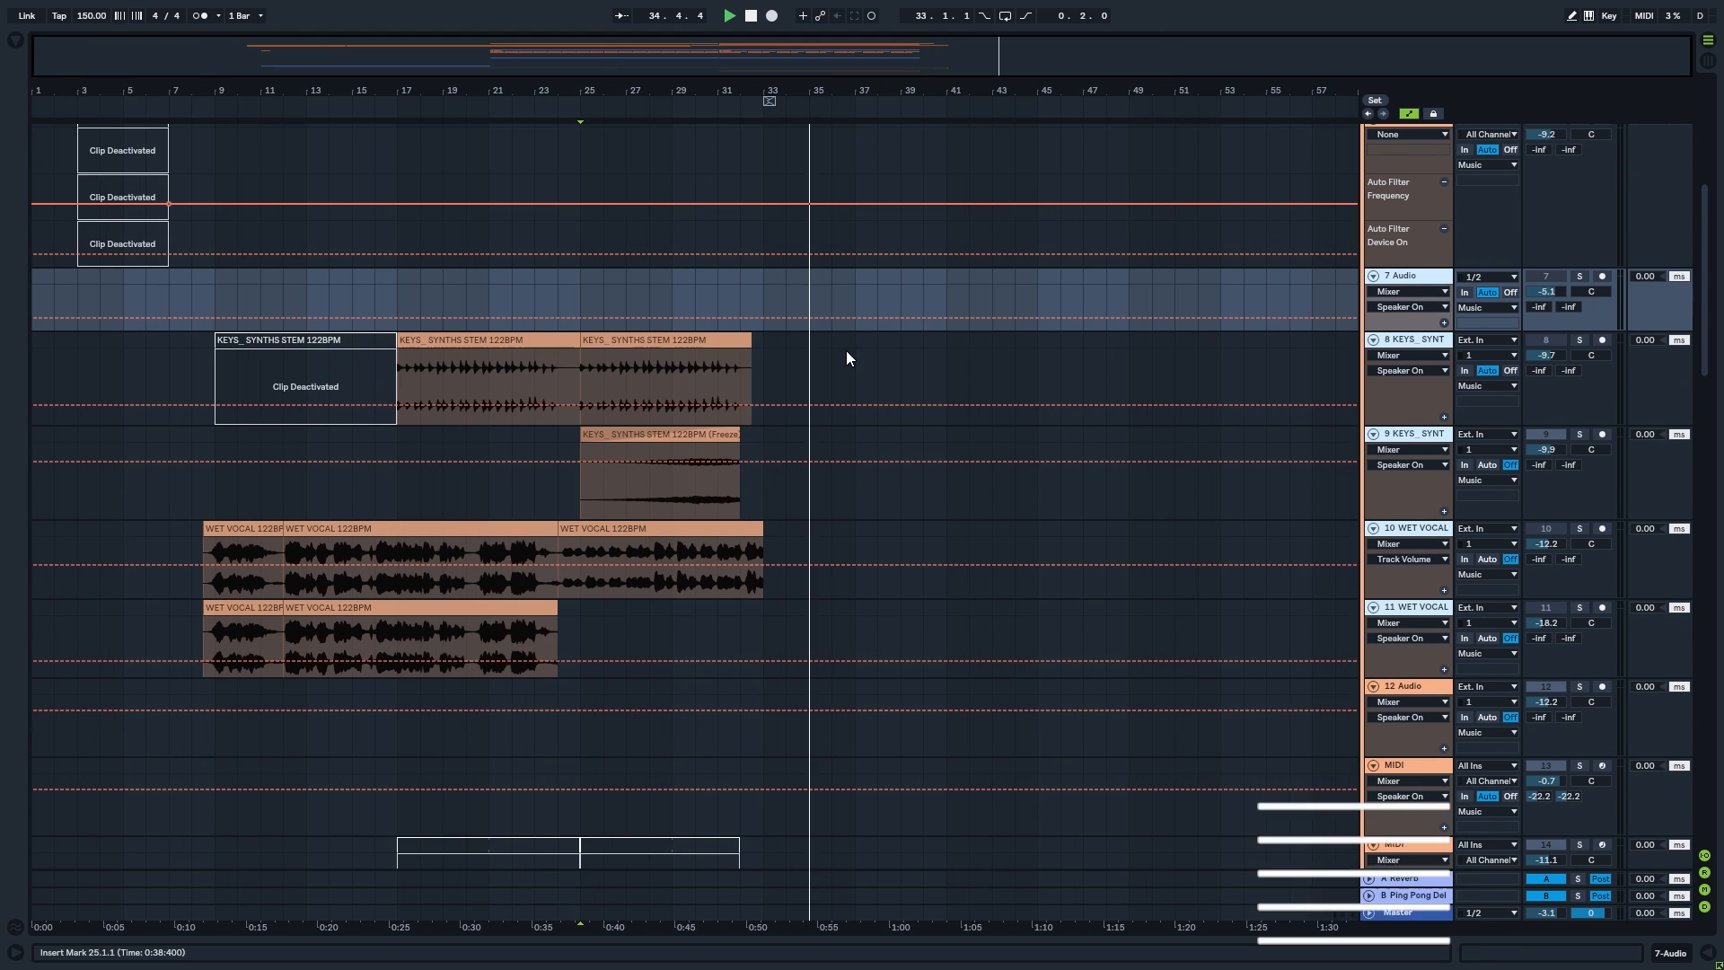
- Delete the tracks above 12 Audio in the Music group, including the keys synth and wet vocal tracks
click(1409, 520)
shift+click(1393, 207)
key(Delete)
- Play from bar 17 and delete the 2 Audio track together with the two MIDI tracks directly below it
click(398, 301)
key(space)
key(space)
click(1395, 348)
shift+click(1391, 190)
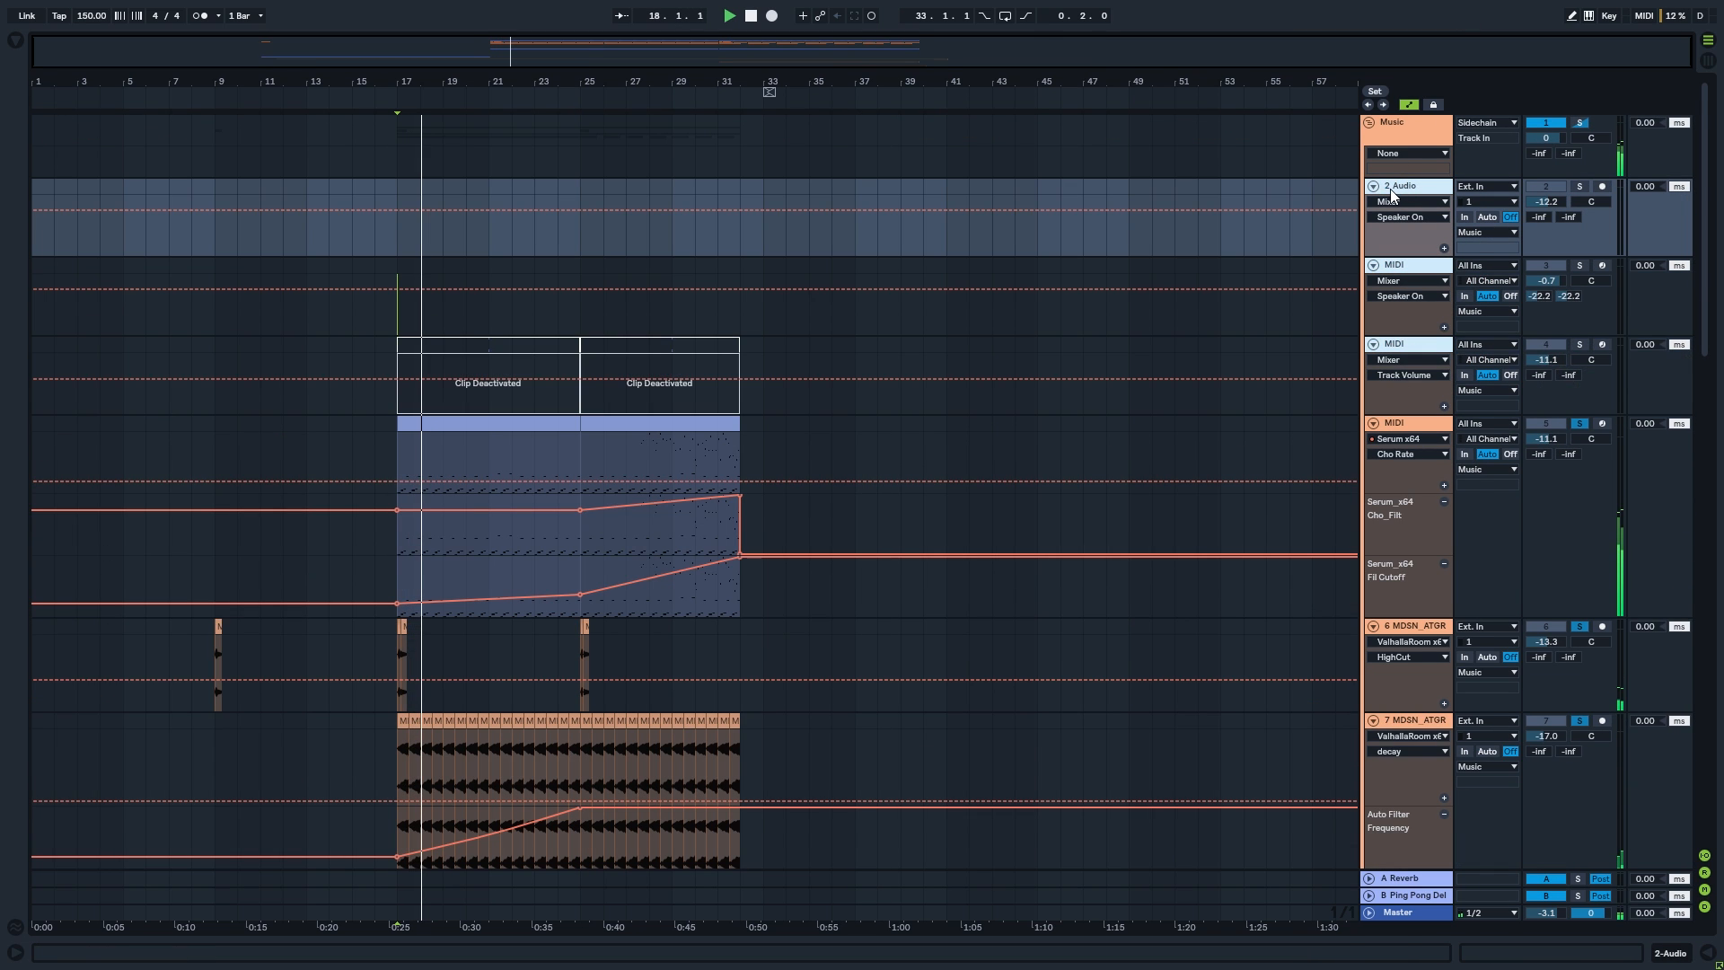
key(Delete)
- Delete another range of adjacent unneeded tracks further down the arrangement and toggle solo on one of the remaining tracks
drag(1042, 548, 1042, 350)
click(1400, 461)
shift+click(1415, 539)
key(Delete)
ctrl+click(1580, 697)
scroll(1557, 619, down, 2)
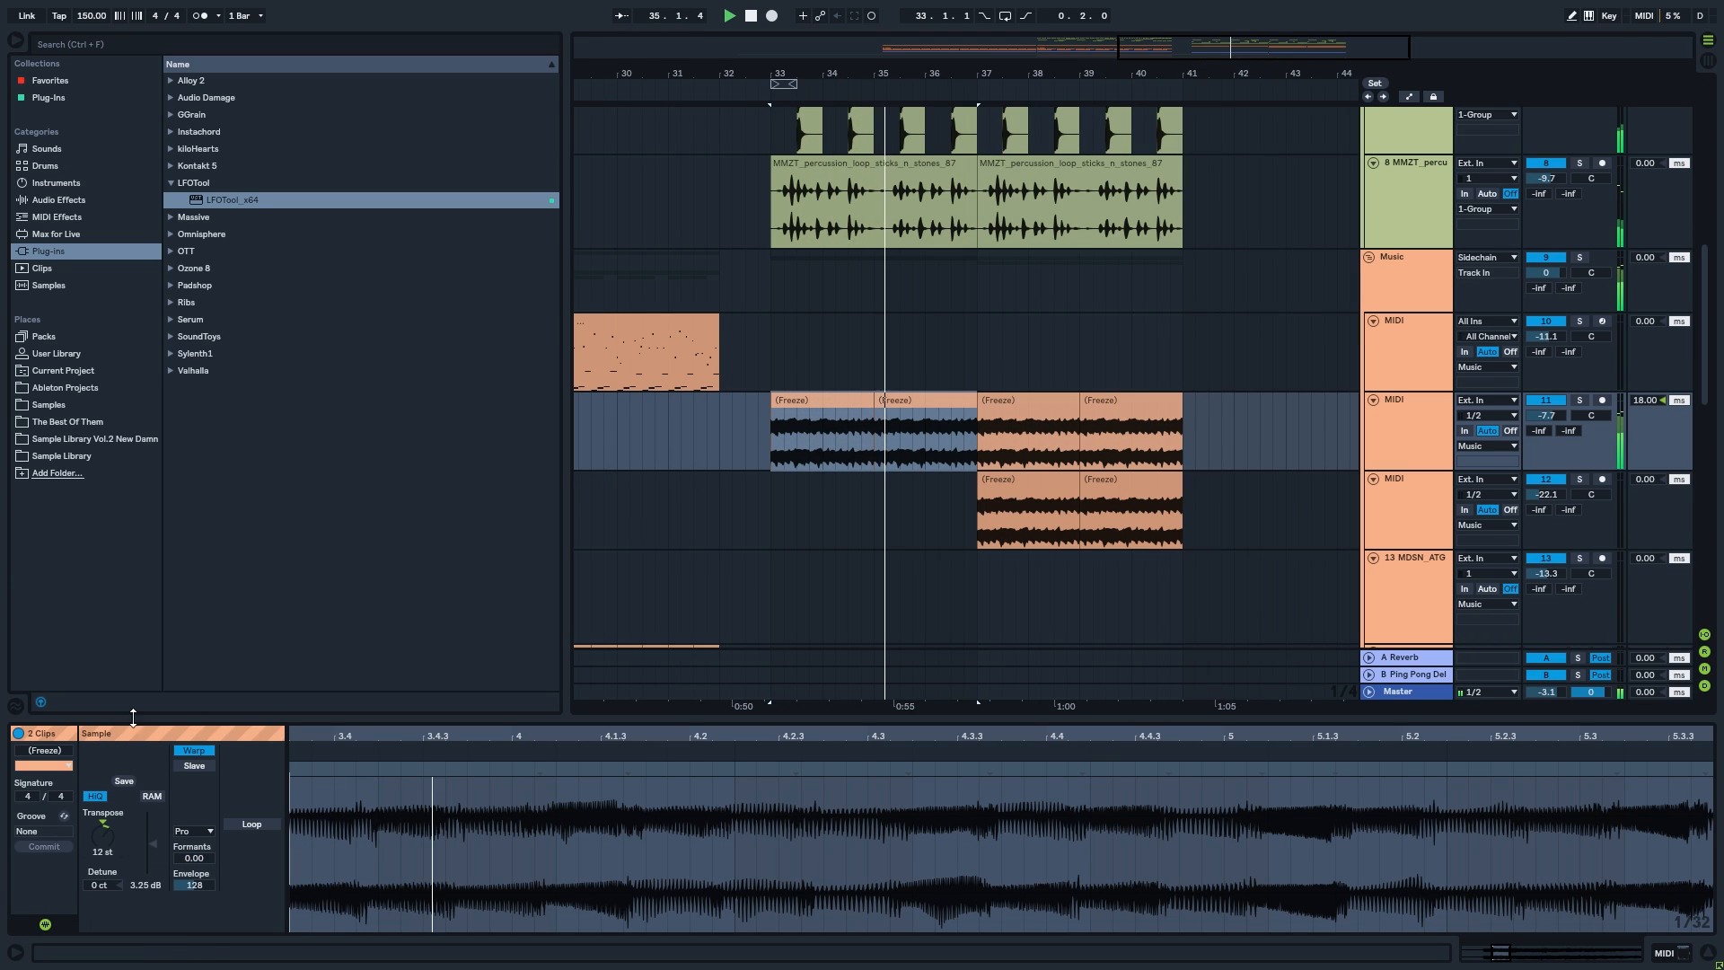
- Open the LFOTool_x64 plug-in on the frozen MIDI track and choose the Reverb filter type from the Misc filters
click(1666, 956)
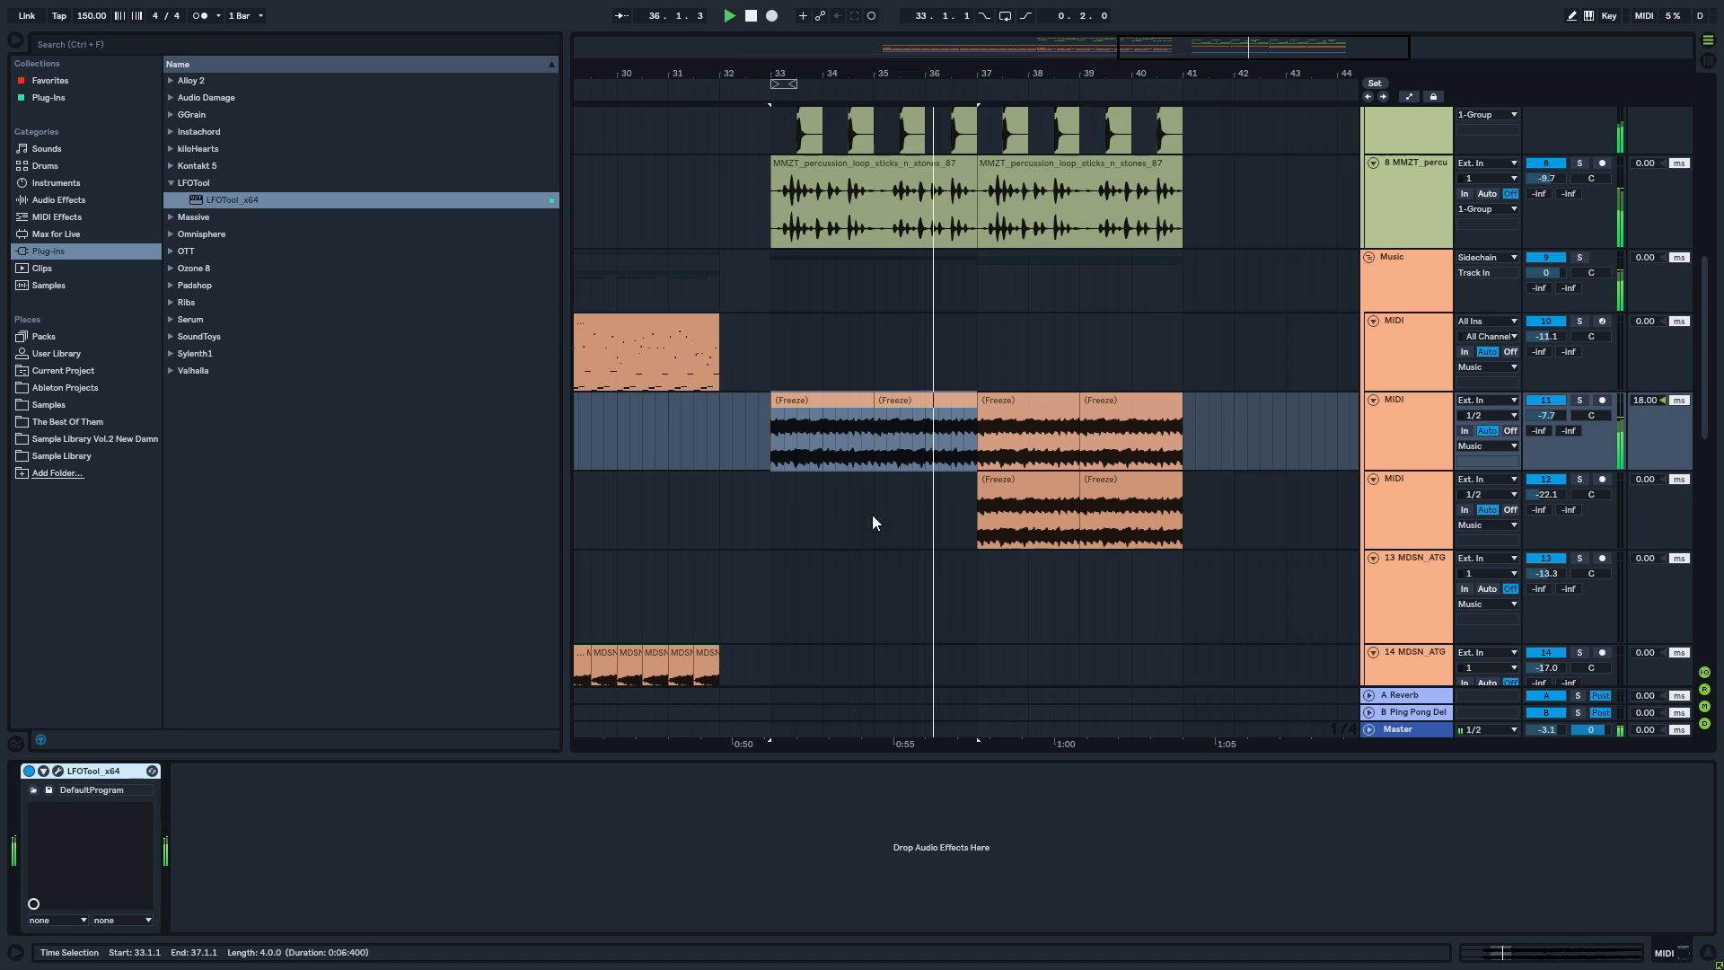
click(58, 771)
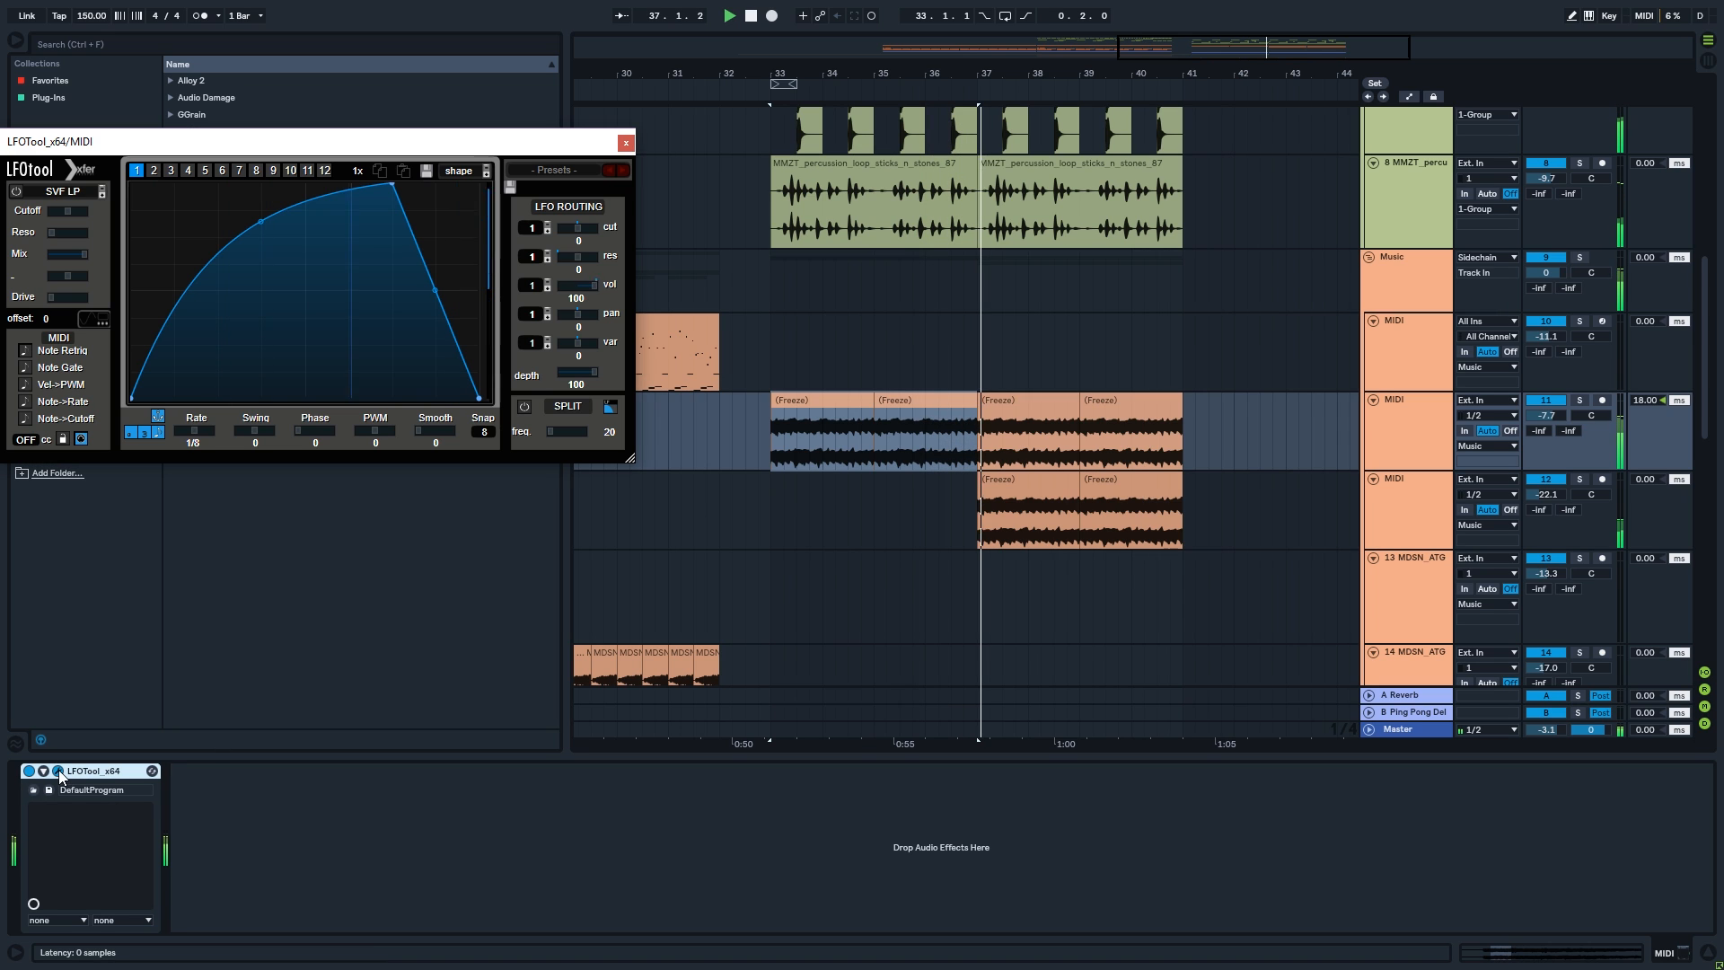
click(46, 189)
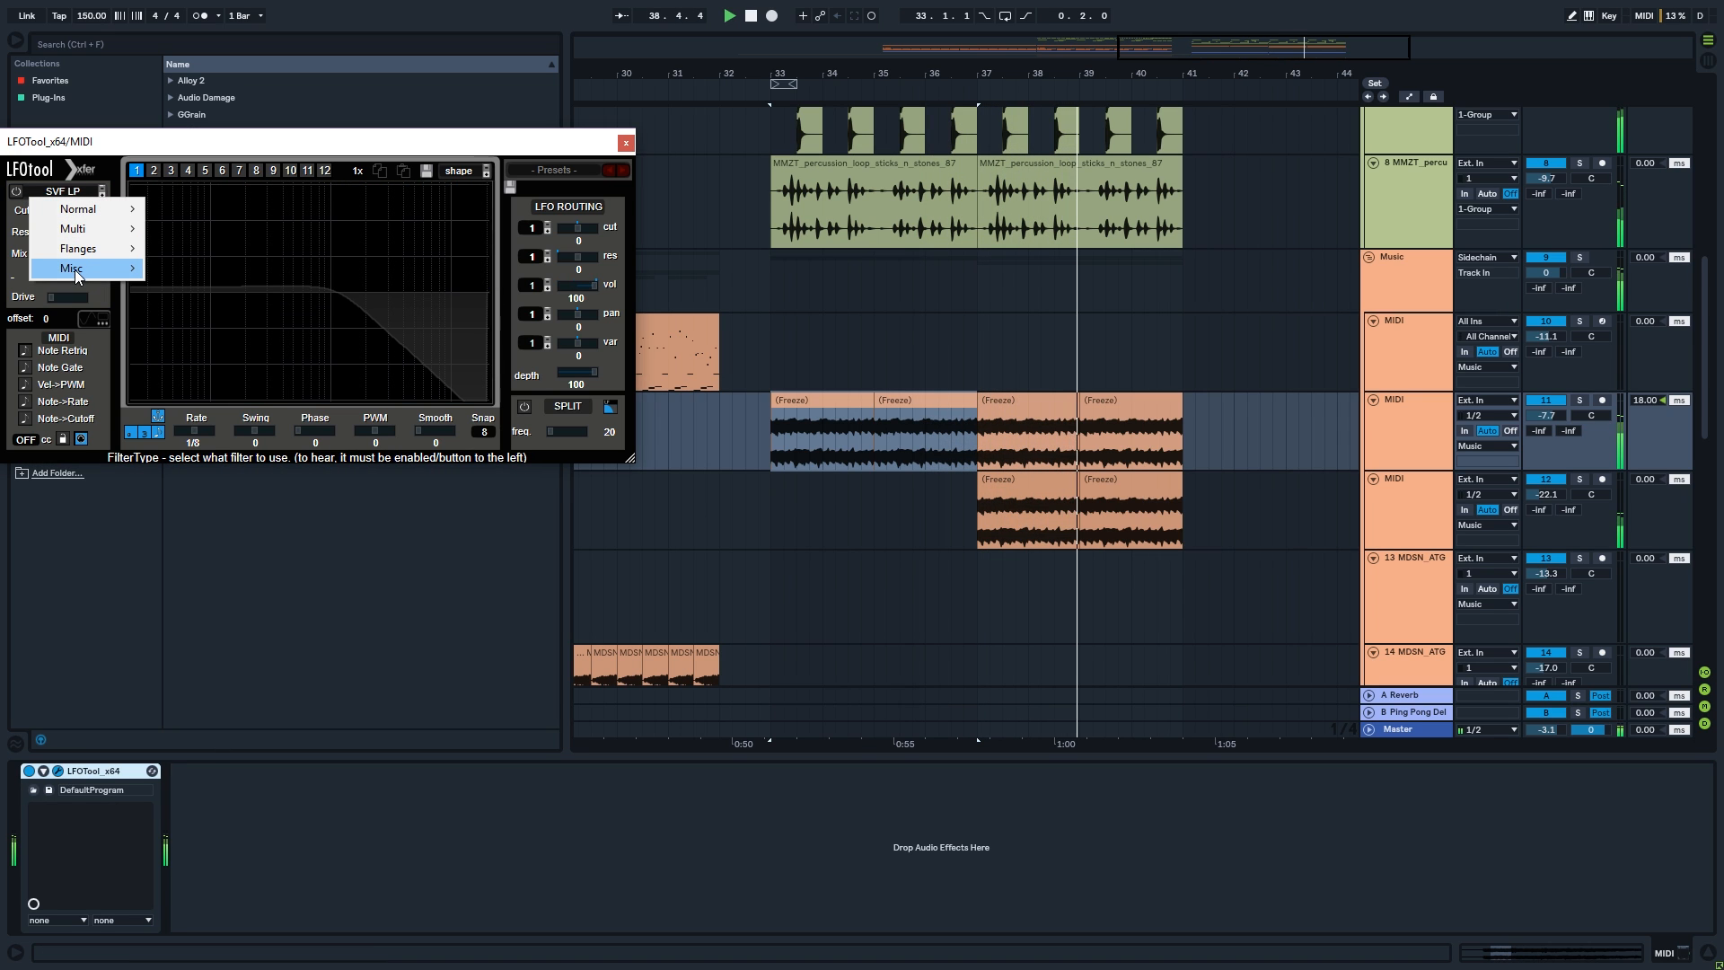
mouse_move(76, 271)
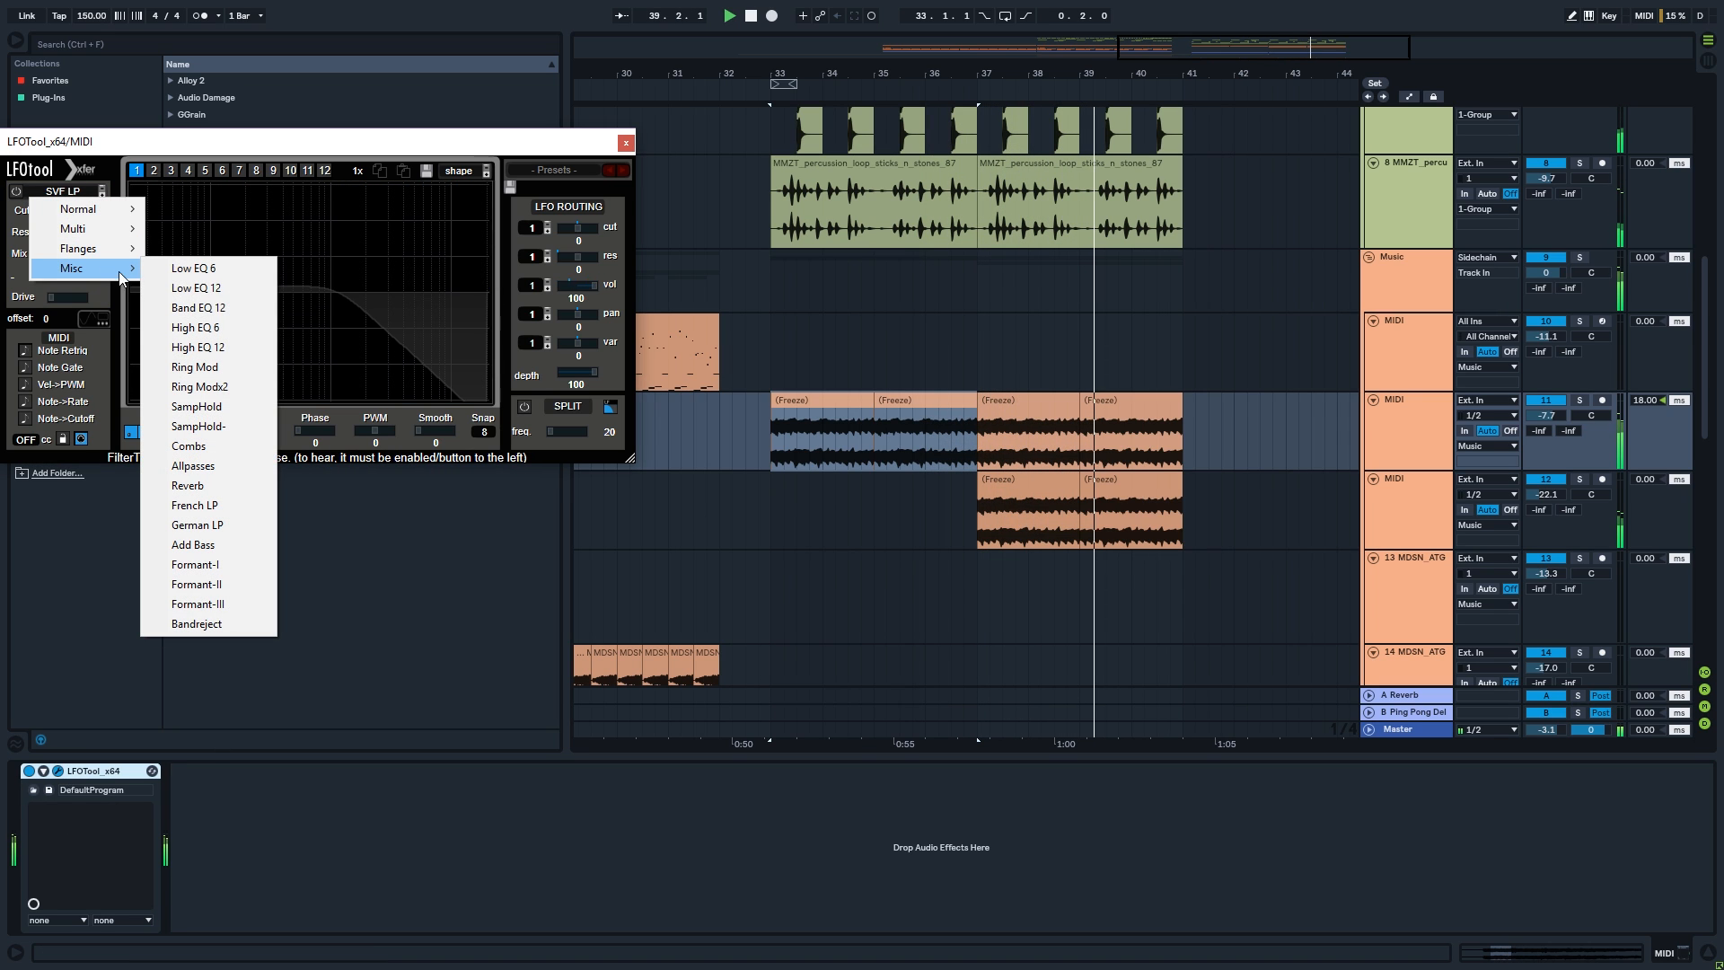
click(194, 486)
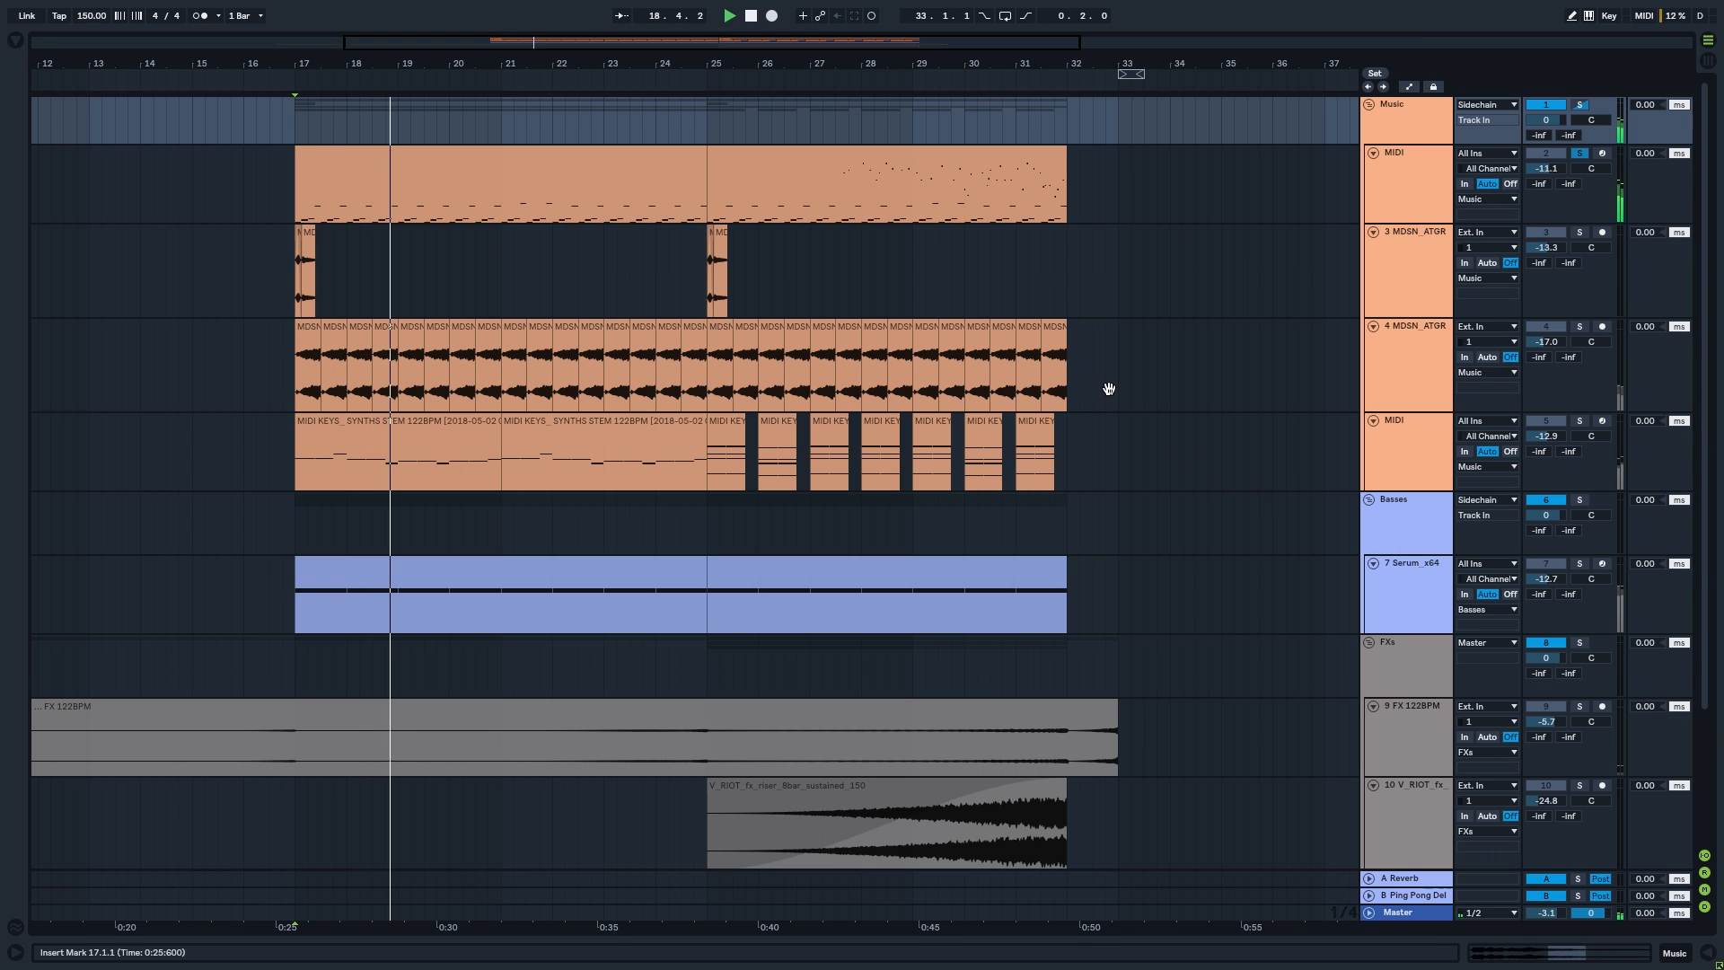
drag(1108, 387, 1135, 396)
drag(89, 21, 90, 0)
key(space)
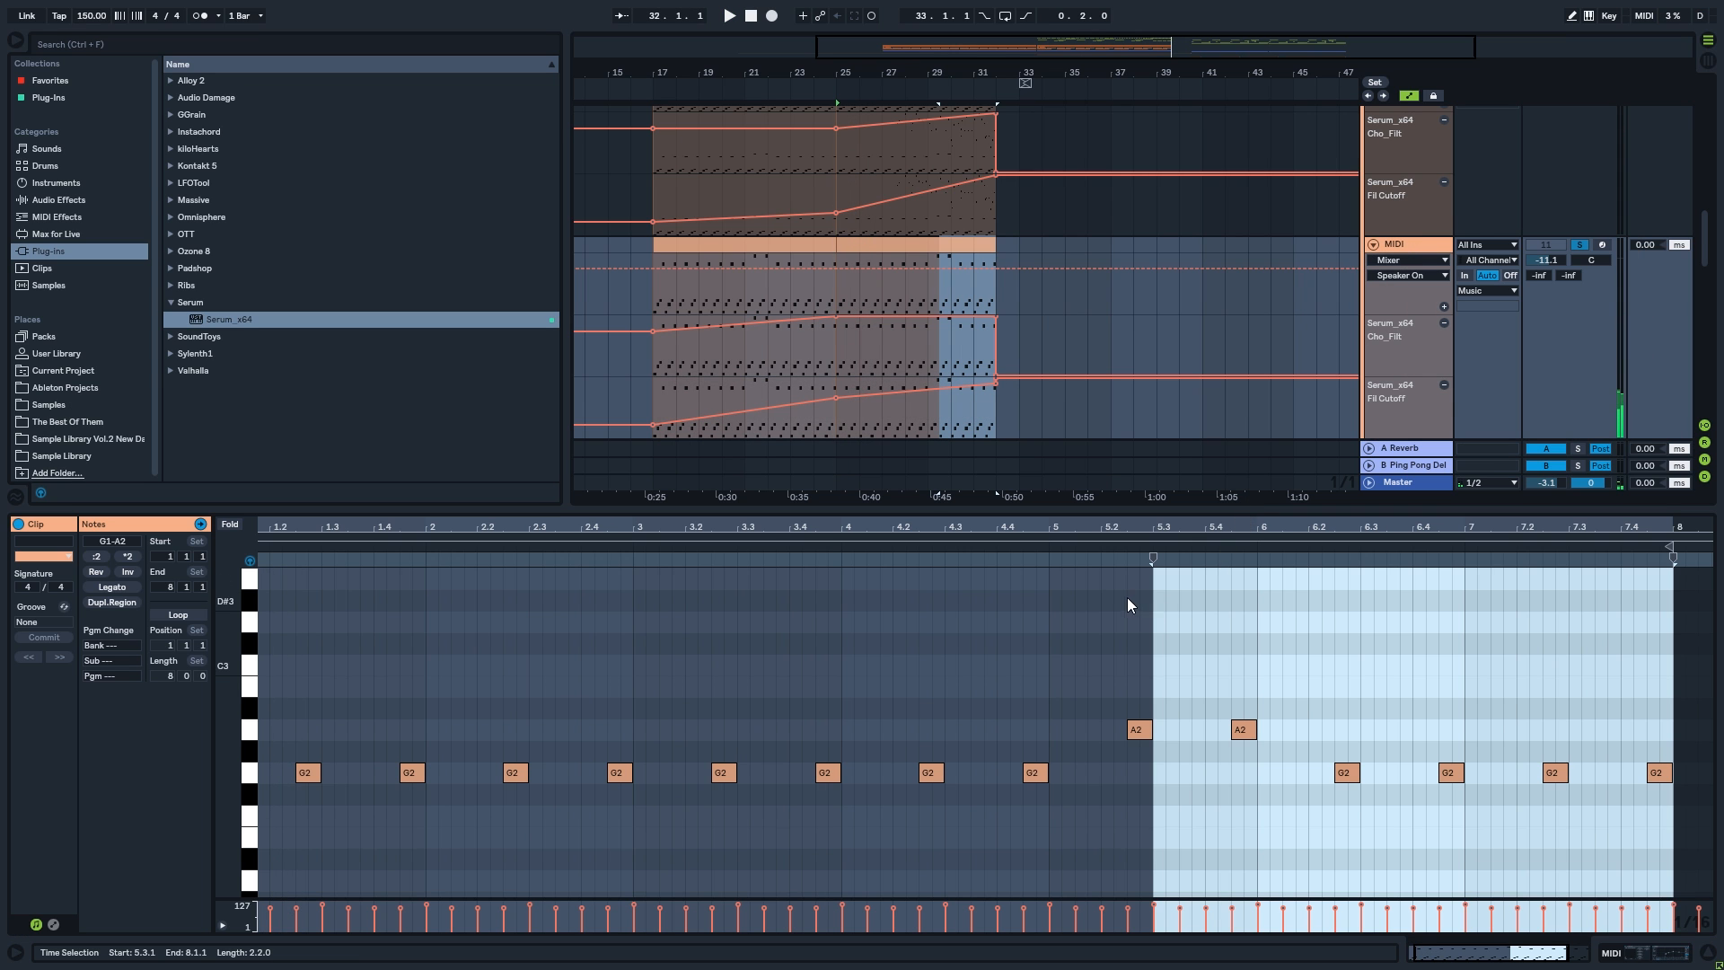
- Select the scattered high notes in the latter half of the MIDI clip to examine them, and clear the selection
scroll(1127, 596, up, 3)
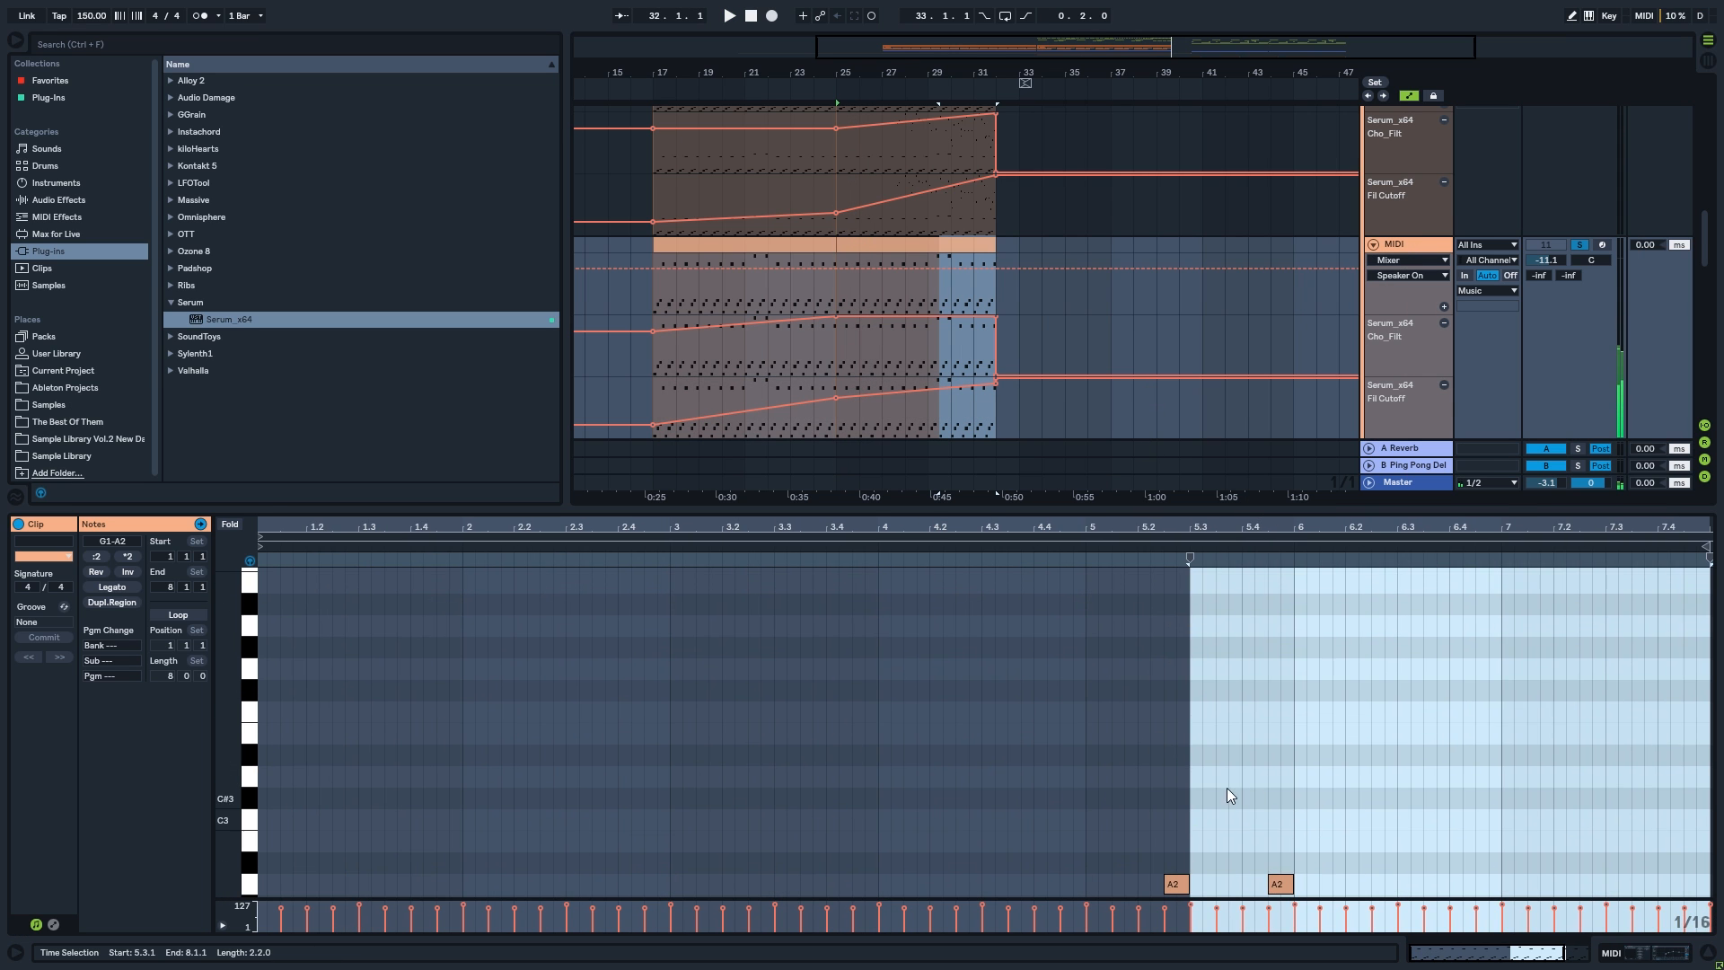
drag(1477, 629, 762, 884)
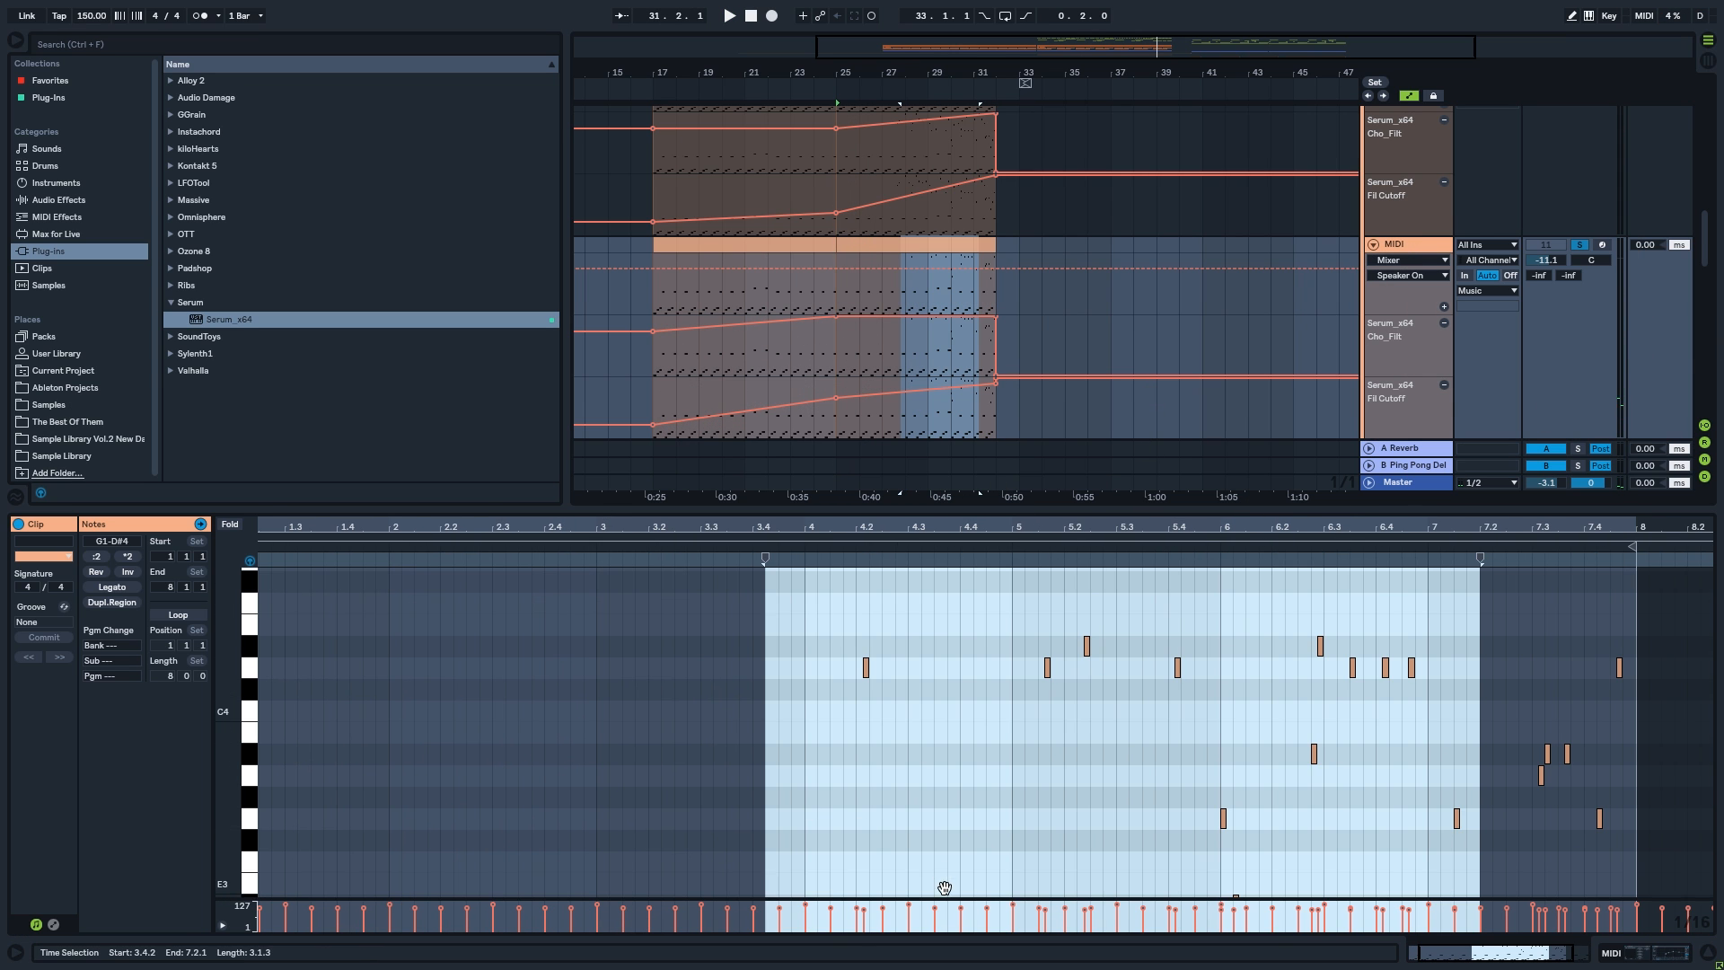
drag(945, 889, 1462, 521)
drag(1697, 584, 769, 682)
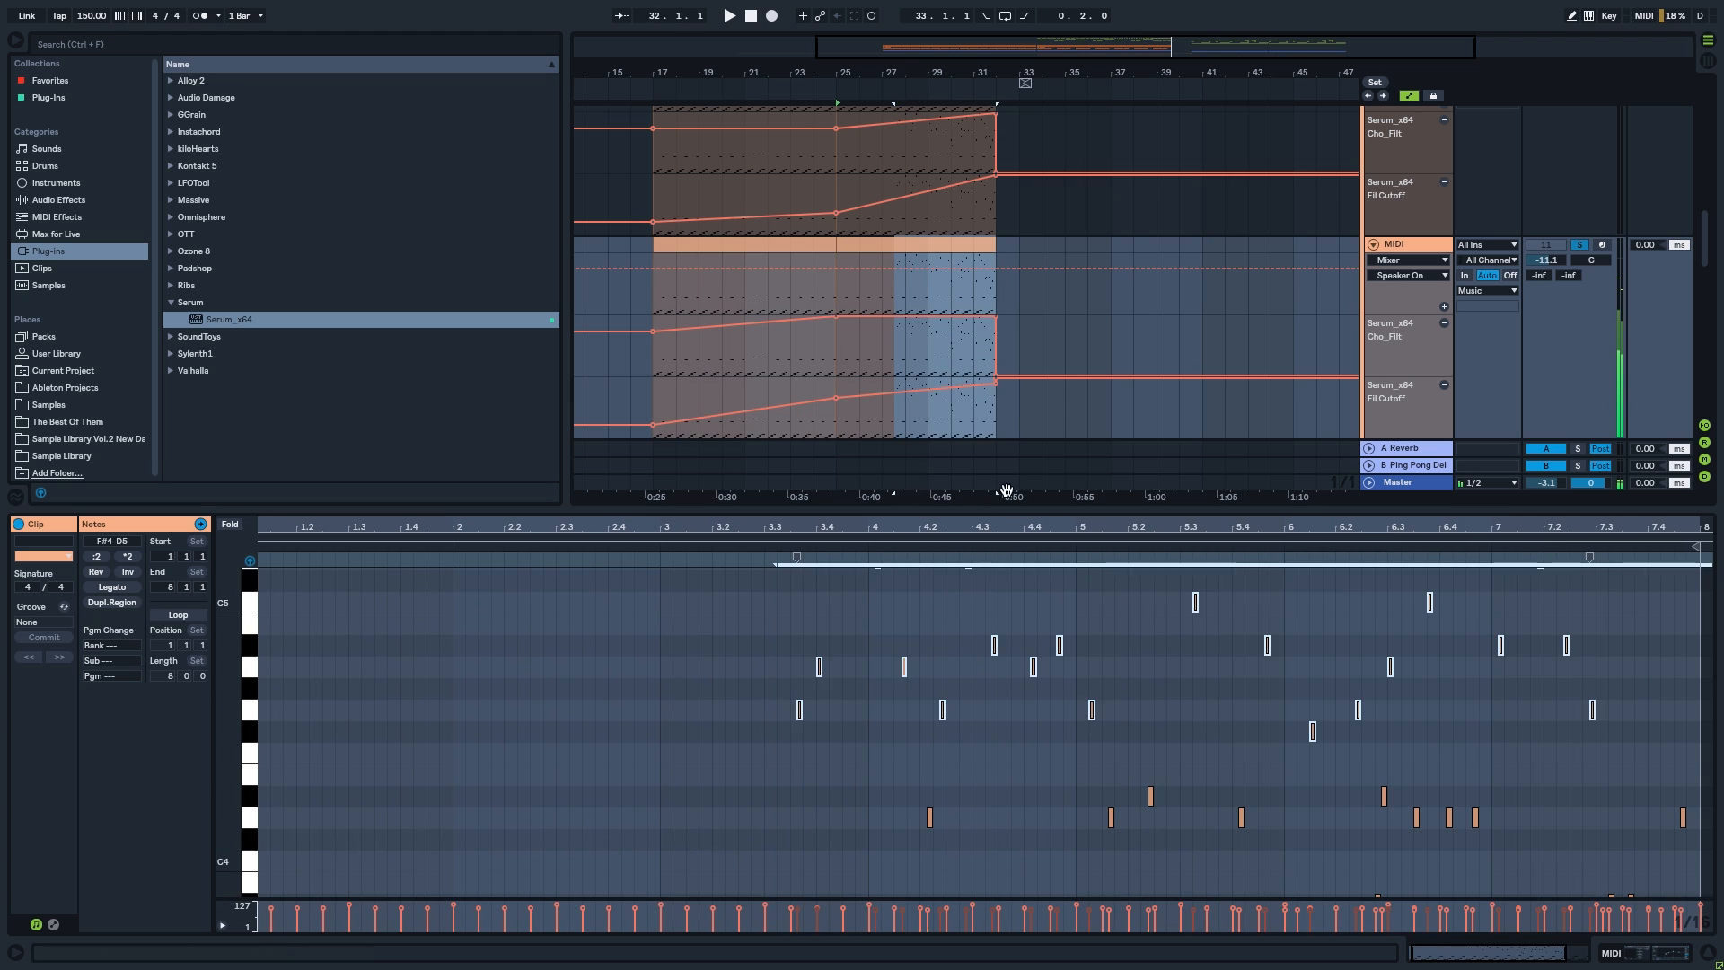
click(1589, 763)
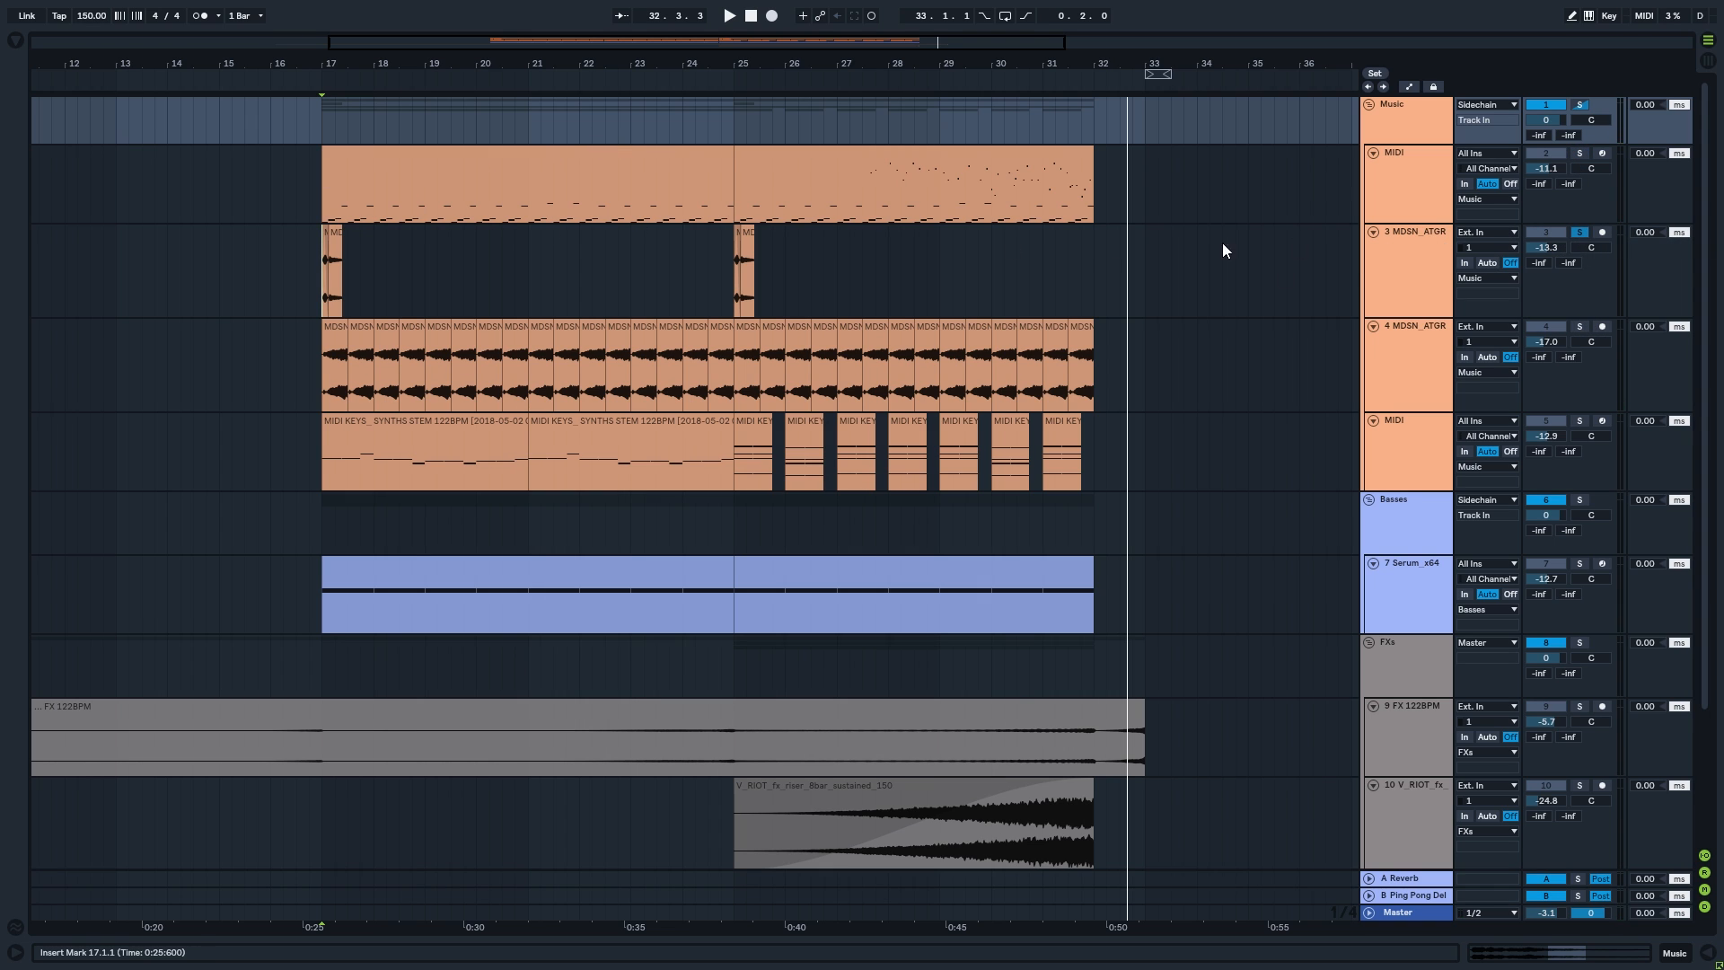
- Show the device chain of track 3 MDSN_ATGR and play its percussion clips from bar 17
key(space)
scroll(335, 258, up, 4)
scroll(250, 287, up, 3)
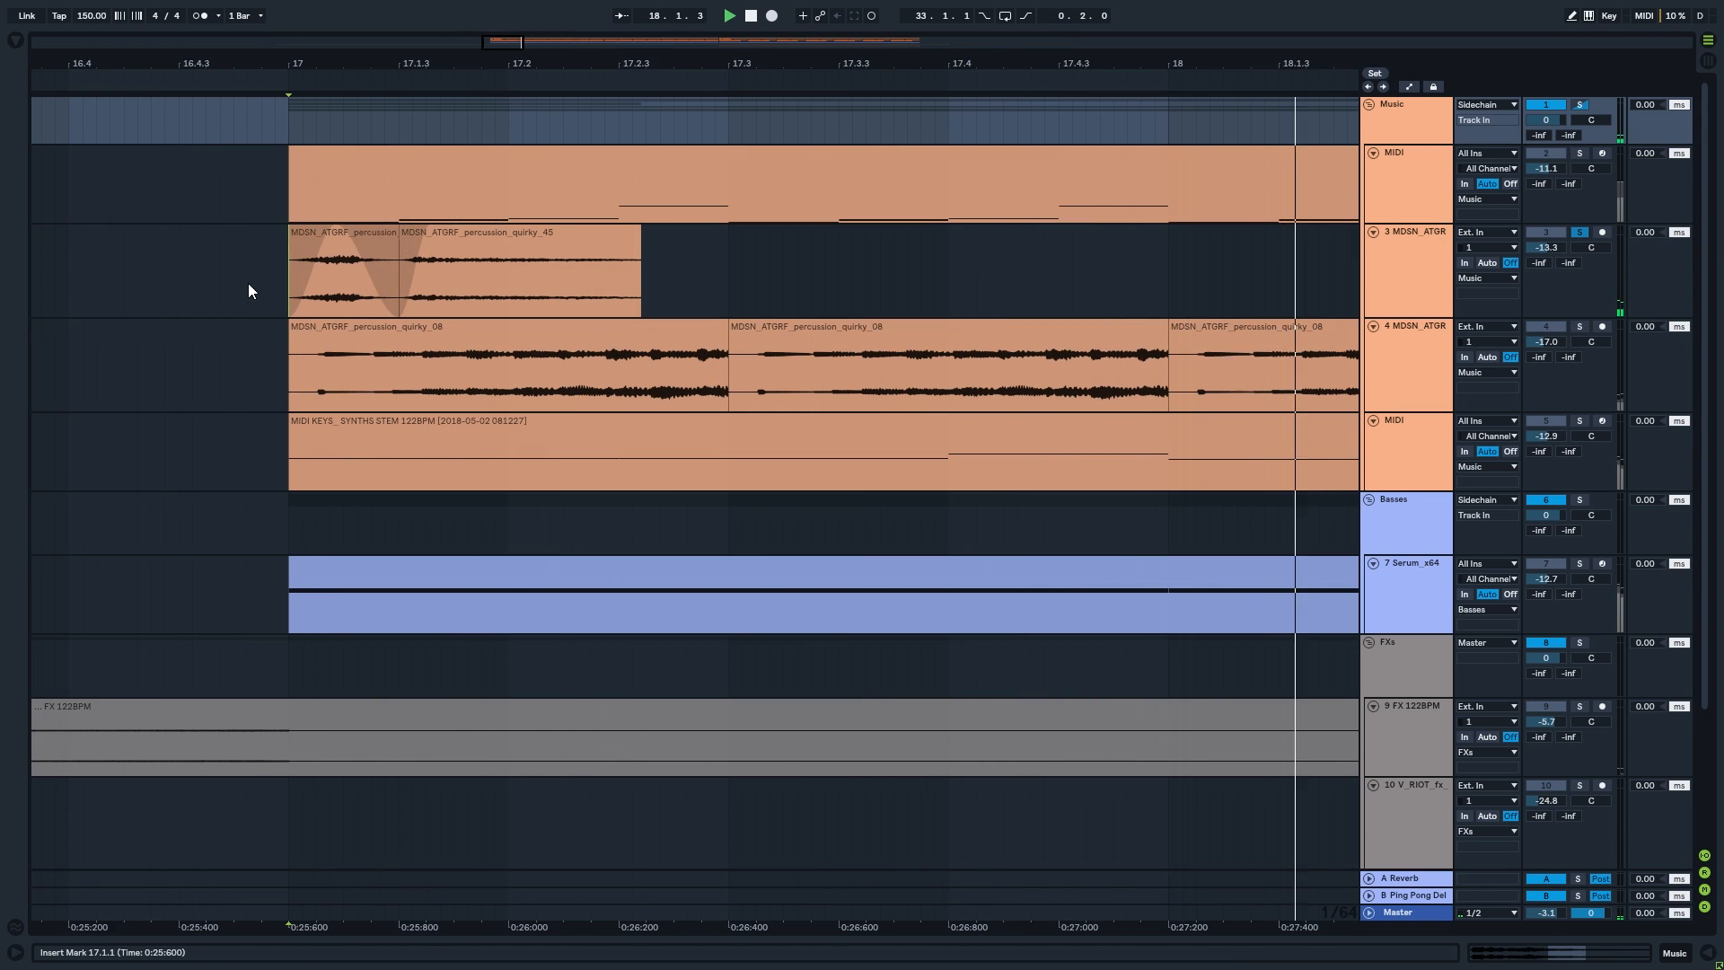
click(1409, 289)
click(1596, 958)
key(space)
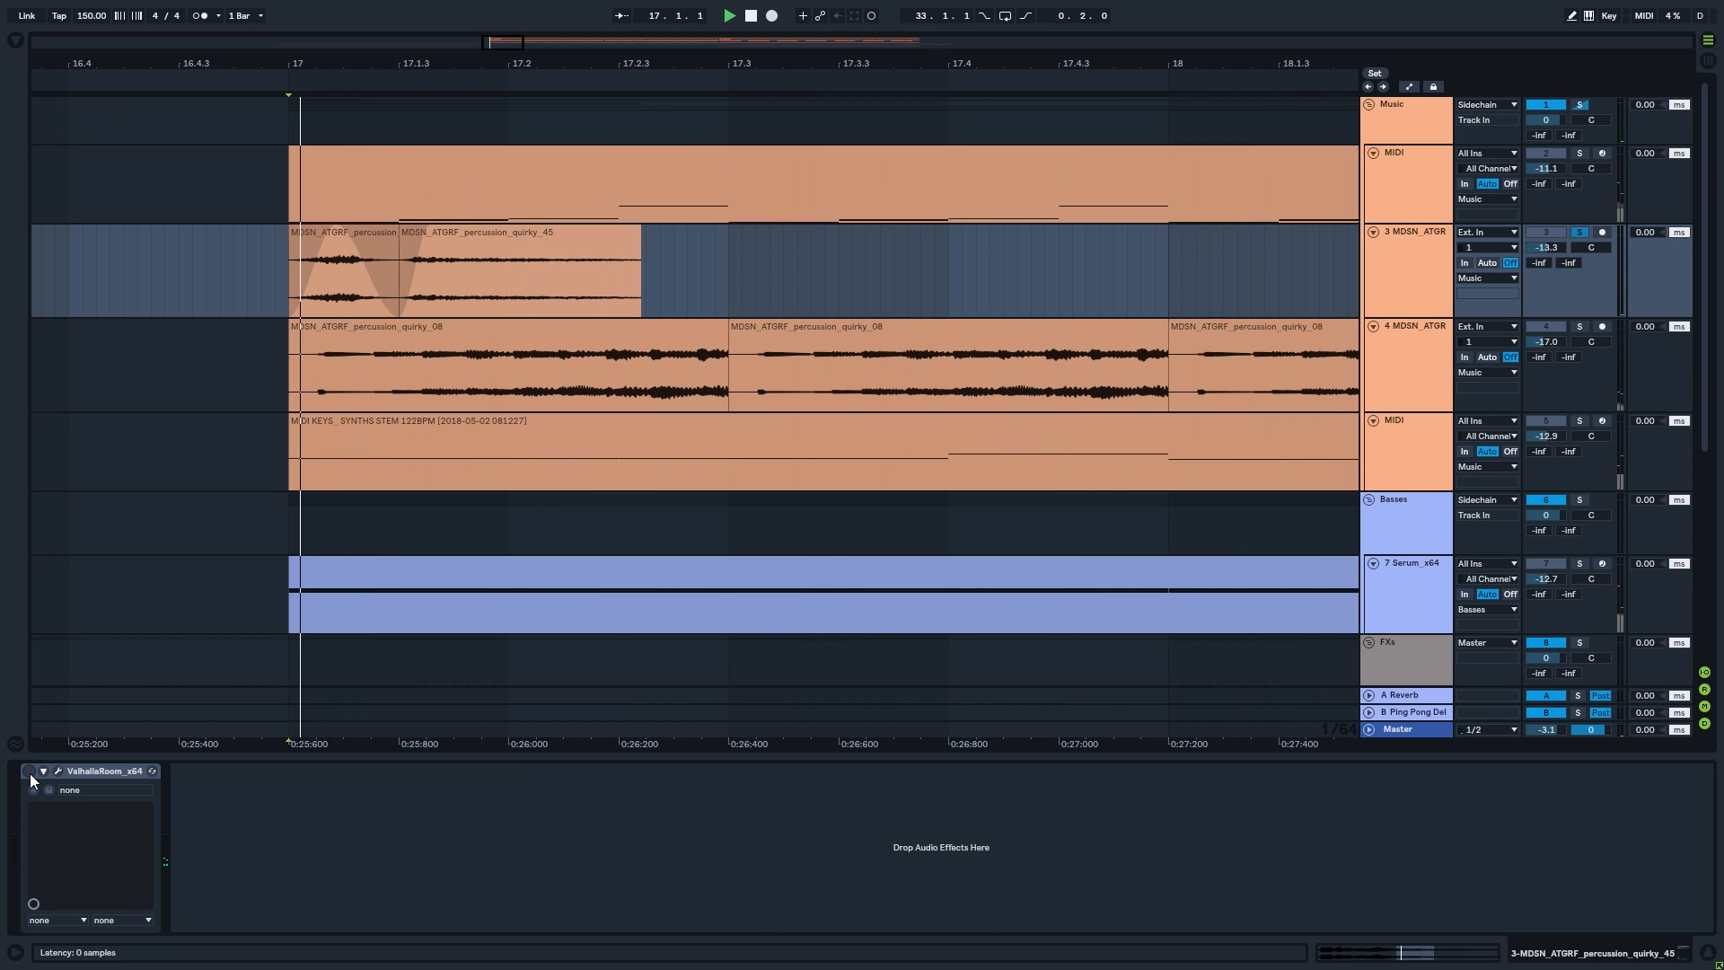
- Switch on the ValhallaRoom reverb on track 3 MDSN_ATGR and review its settings window
click(29, 771)
click(57, 771)
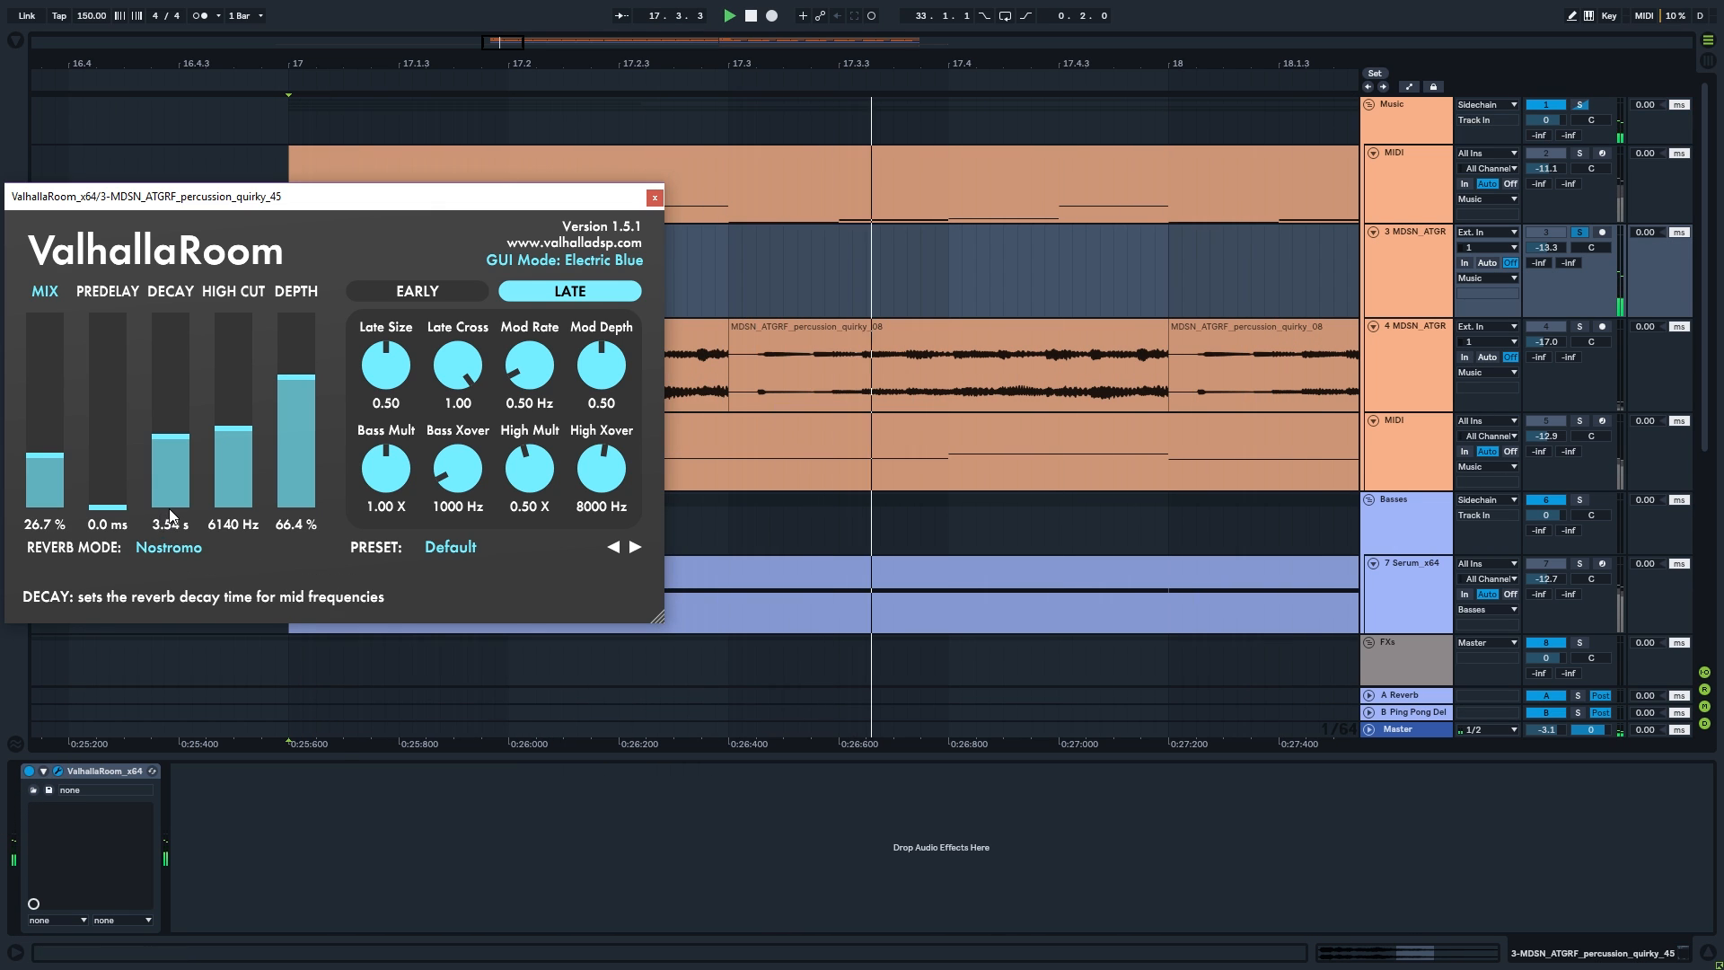
click(655, 199)
- Play the soloed track 4 MDSN_ATGR from bar 25 and examine its repeated percussion clips
scroll(713, 252, down, 3)
scroll(686, 418, up, 2)
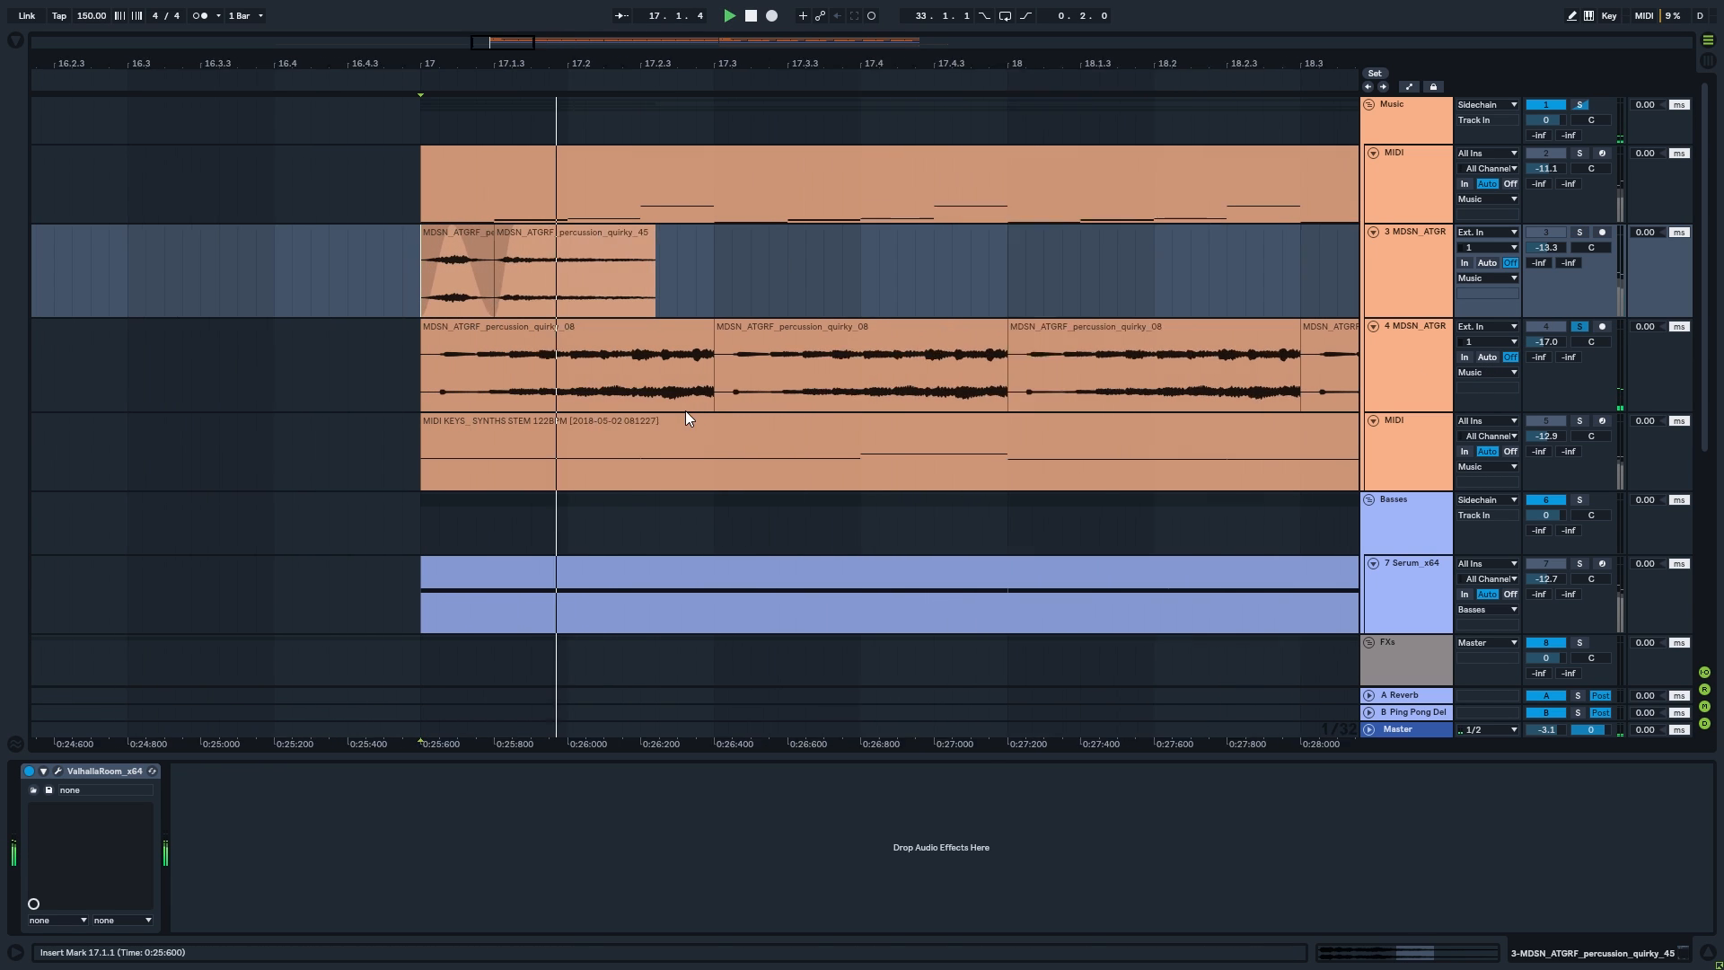
scroll(686, 411, down, 6)
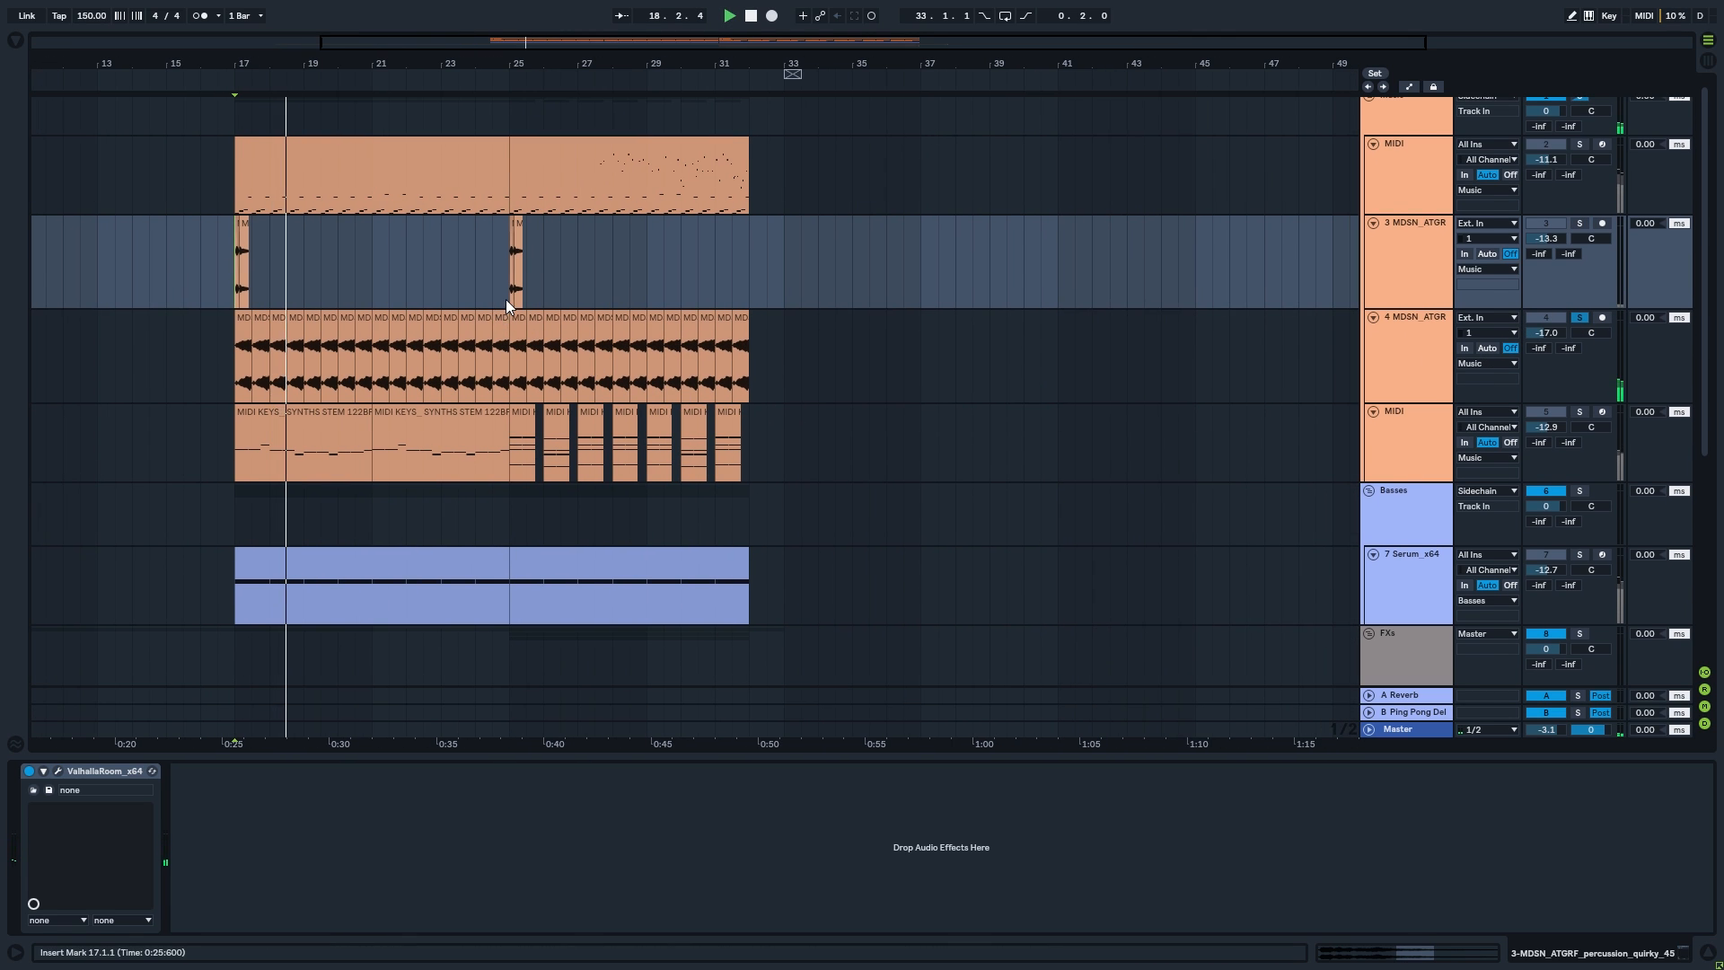
click(506, 299)
scroll(521, 314, up, 5)
key(space)
key(space)
scroll(577, 422, up, 2)
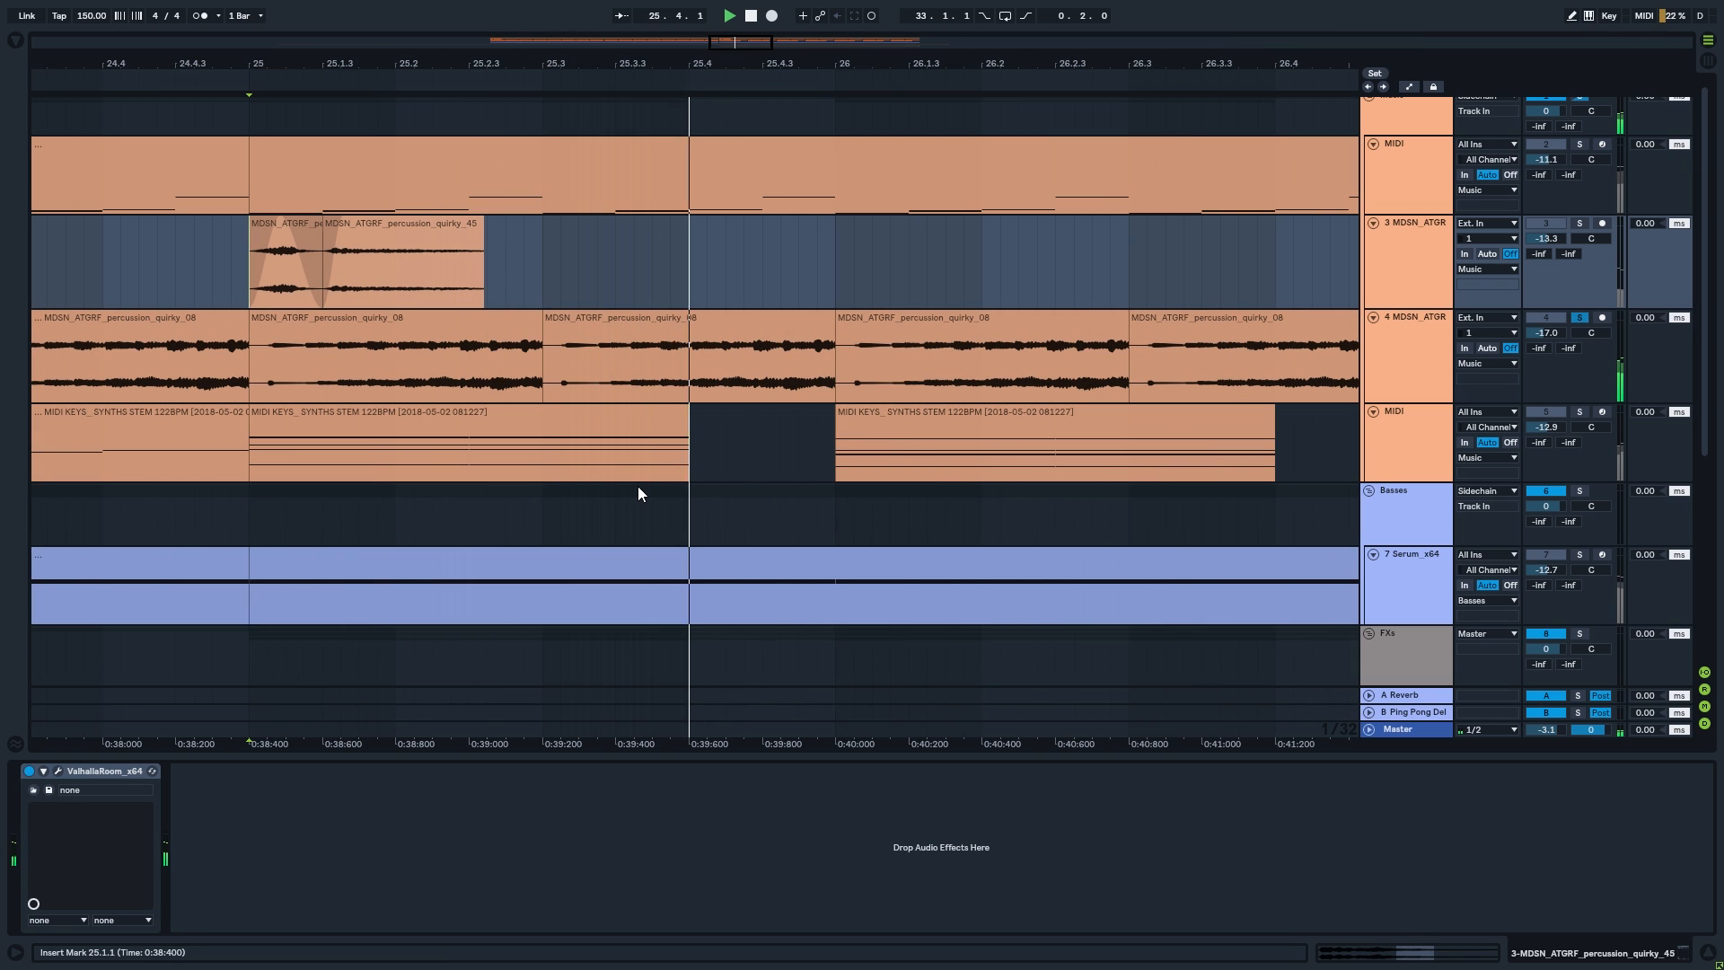
scroll(638, 487, down, 4)
scroll(913, 512, down, 3)
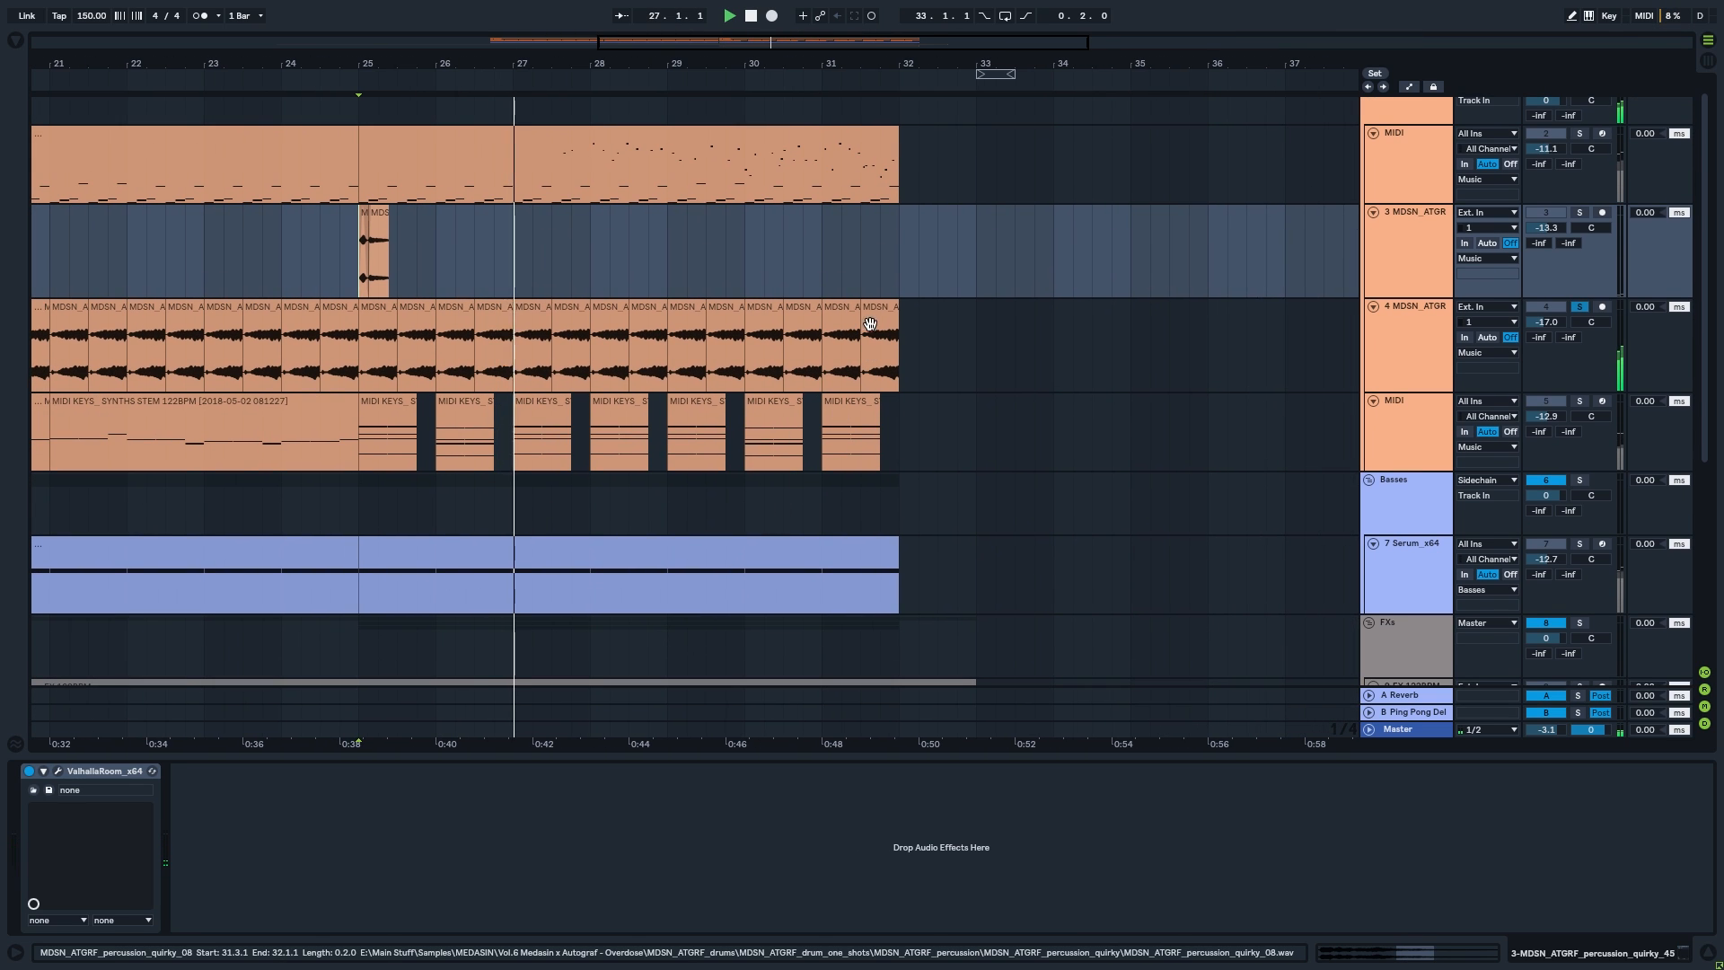
key(space)
shift+click(872, 319)
drag(875, 316, 1102, 330)
key(ctrl+z)
click(1063, 363)
click(884, 318)
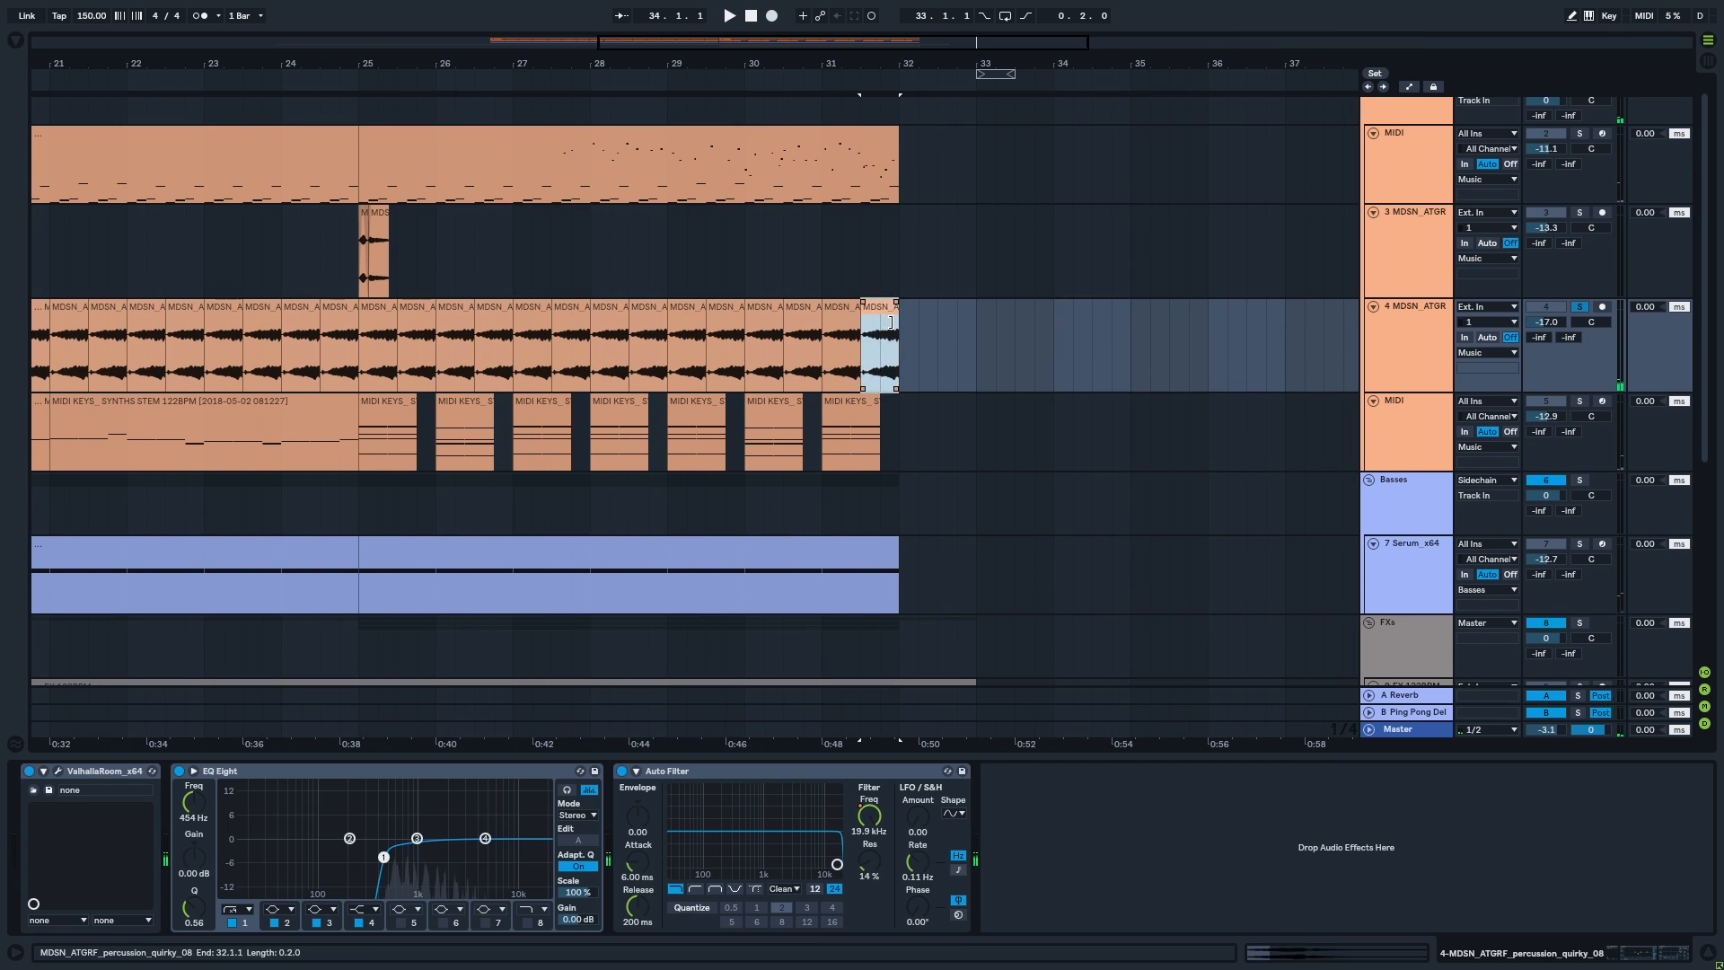
drag(893, 321, 1185, 325)
key(ctrl+z)
click(992, 359)
- Copy the last percussion_quirky_08 clip on track 4 to bar 34.3 and extend the copy to bar 40
drag(884, 318, 1235, 337)
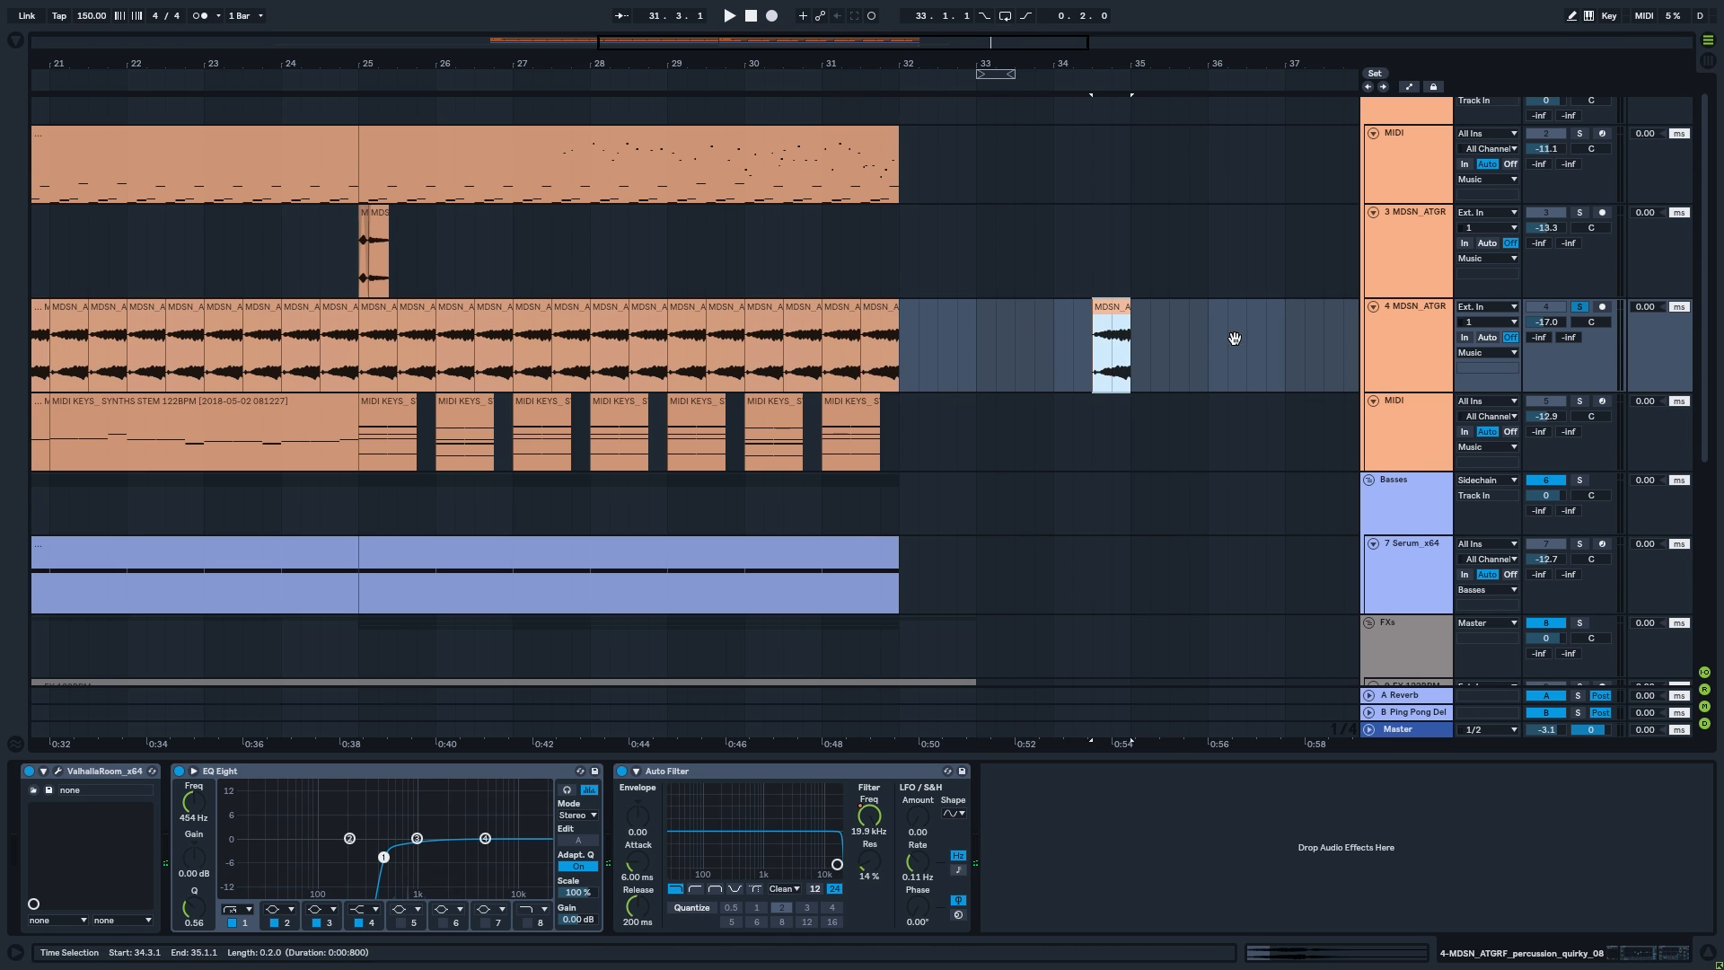
scroll(1234, 337, right, 5)
scroll(1235, 338, up, 1)
drag(855, 332, 1237, 332)
- Play the extended percussion clip from bar 34.4 and examine its full waveform
click(829, 285)
key(space)
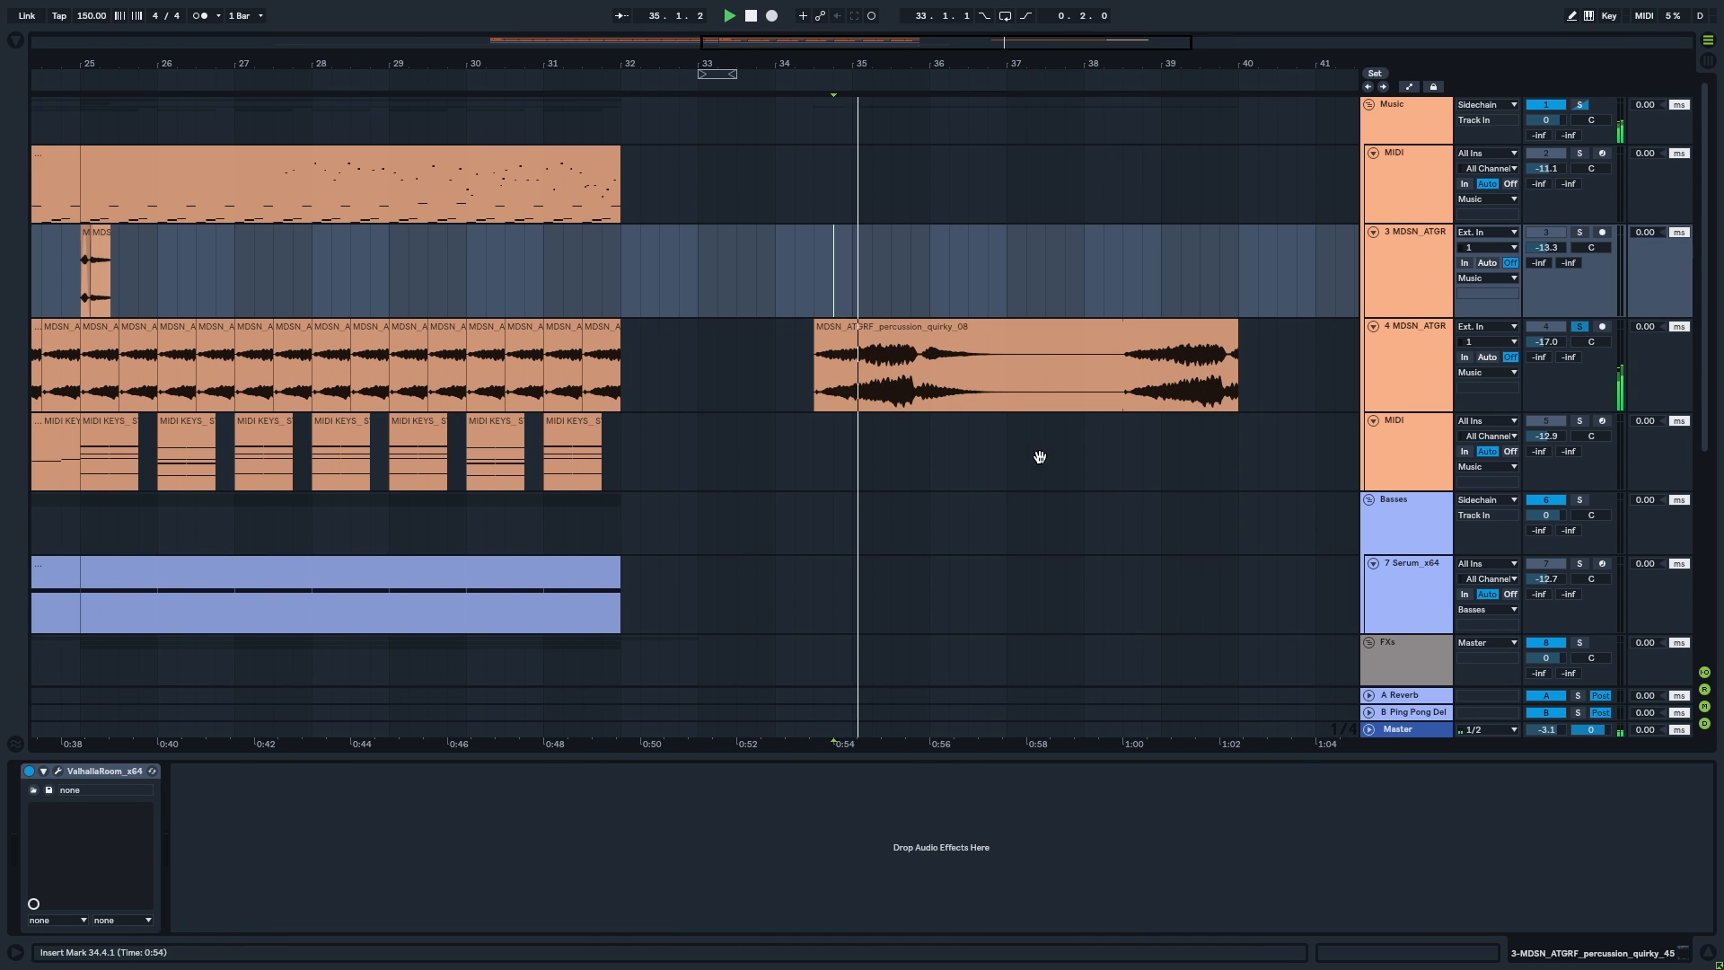
drag(1040, 457, 962, 449)
scroll(875, 440, up, 2)
scroll(874, 440, down, 2)
mouse_move(740, 344)
mouse_down()
mouse_move(661, 344)
mouse_move(737, 344)
mouse_up()
- Extend the copied percussion clip on track 4 to end at bar 43
click(1048, 382)
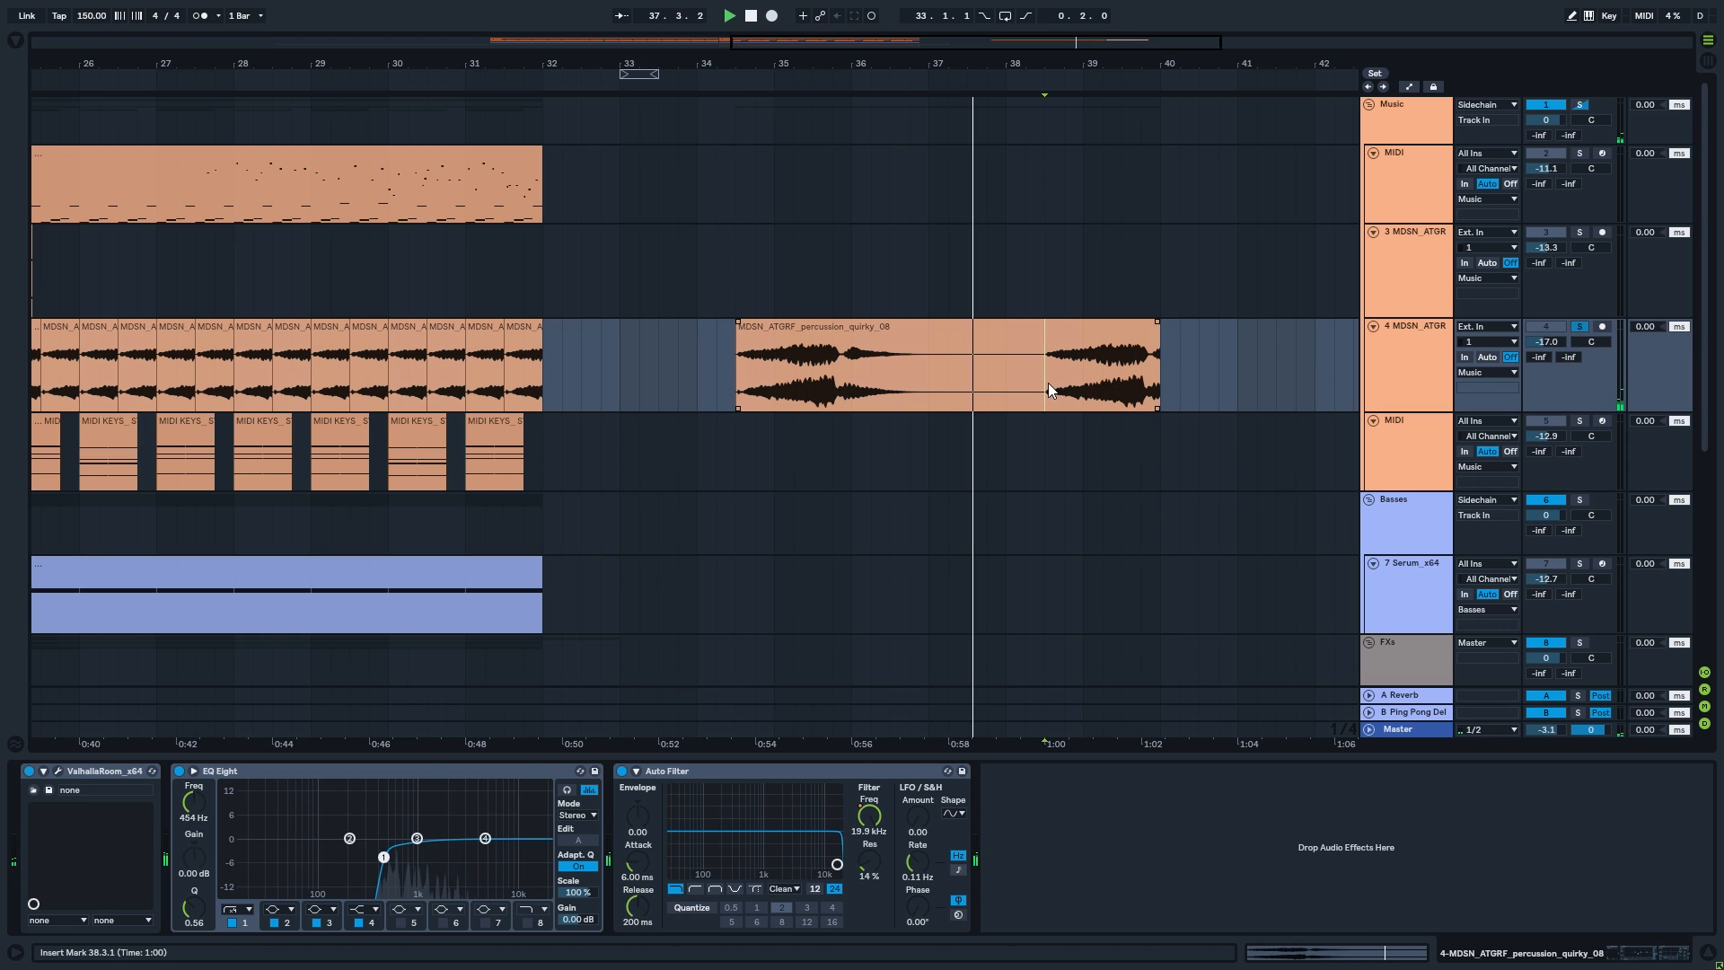
drag(1166, 352, 1370, 331)
drag(1180, 430, 715, 430)
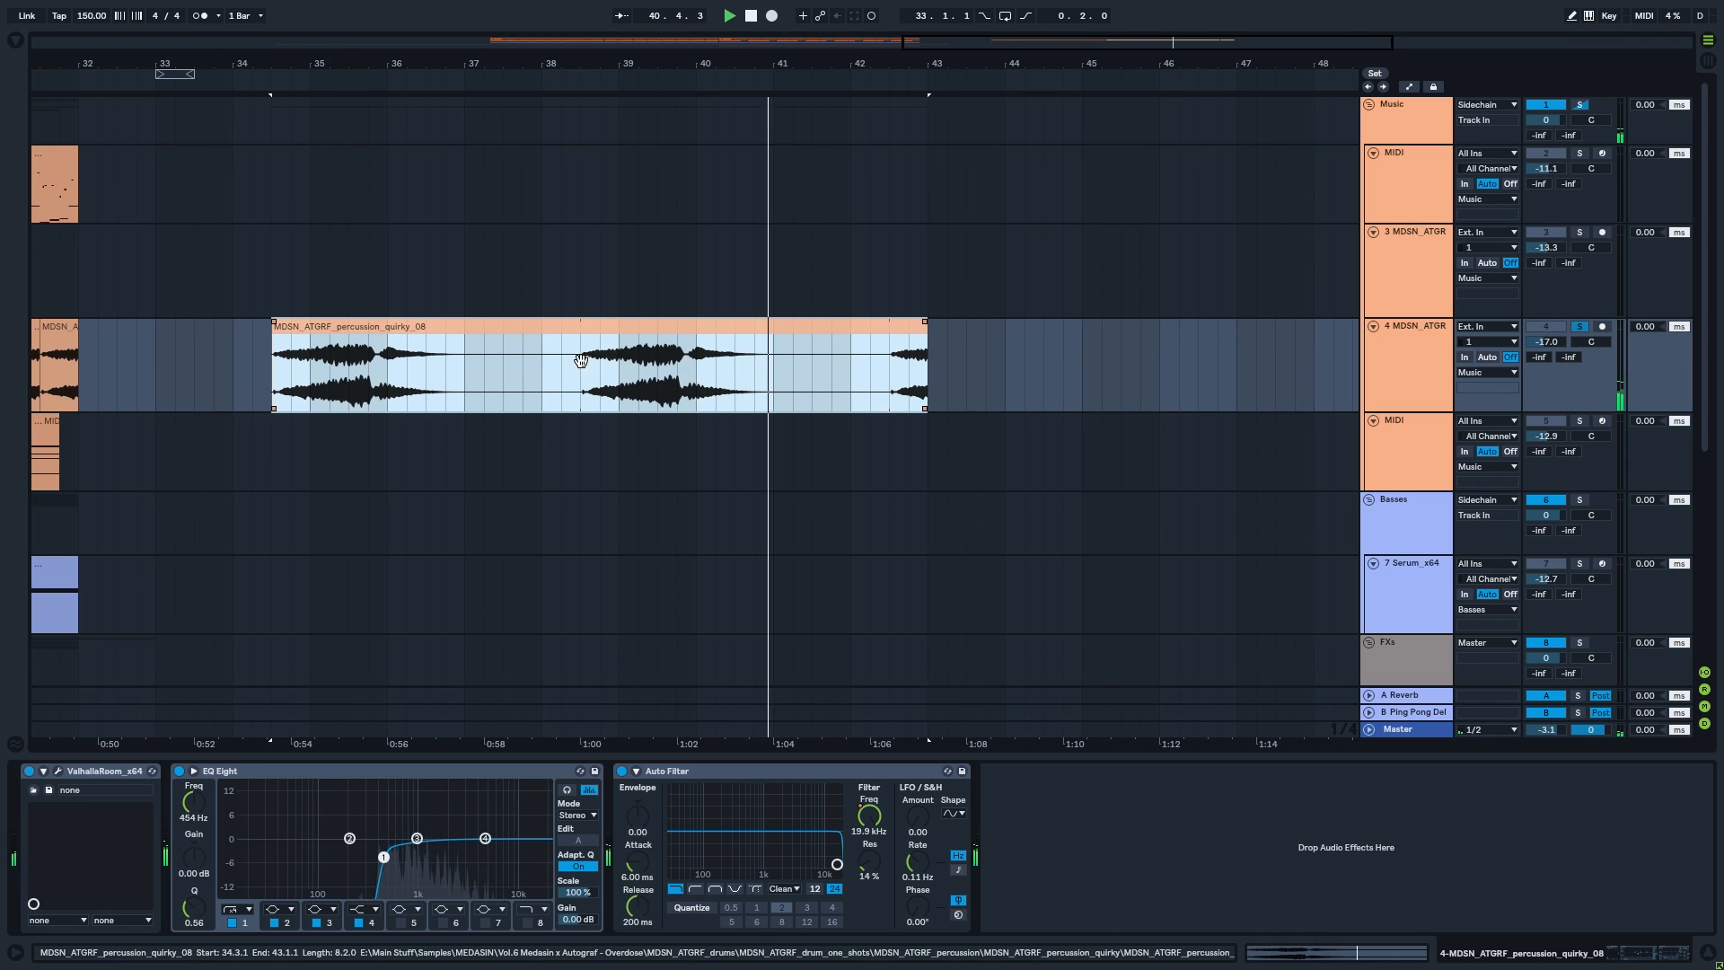
- Delete the repeated portion of the copied percussion clip from bar 38.3 onwards and play the remaining sound from its start
drag(584, 375, 1101, 375)
key(Delete)
click(232, 359)
click(304, 359)
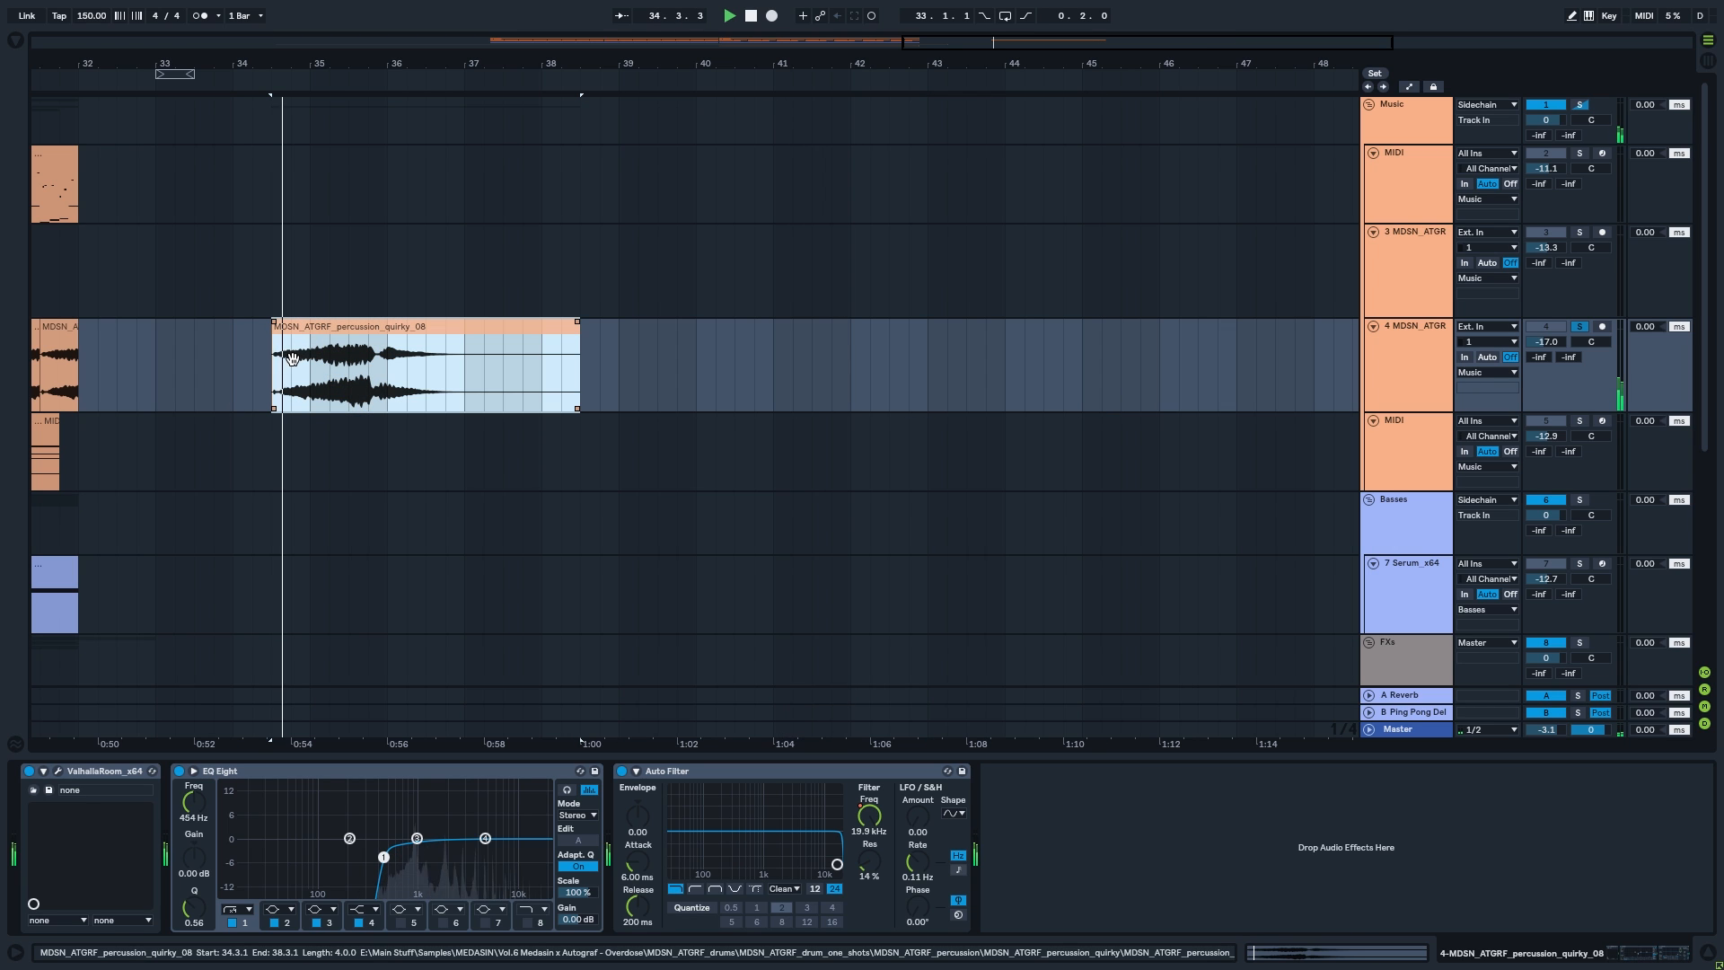
- Remove the copied percussion clip, solo the MIDI keys track and play its first clip from bar 17
scroll(451, 431, left, 3)
scroll(573, 388, up, 3)
scroll(477, 396, down, 4)
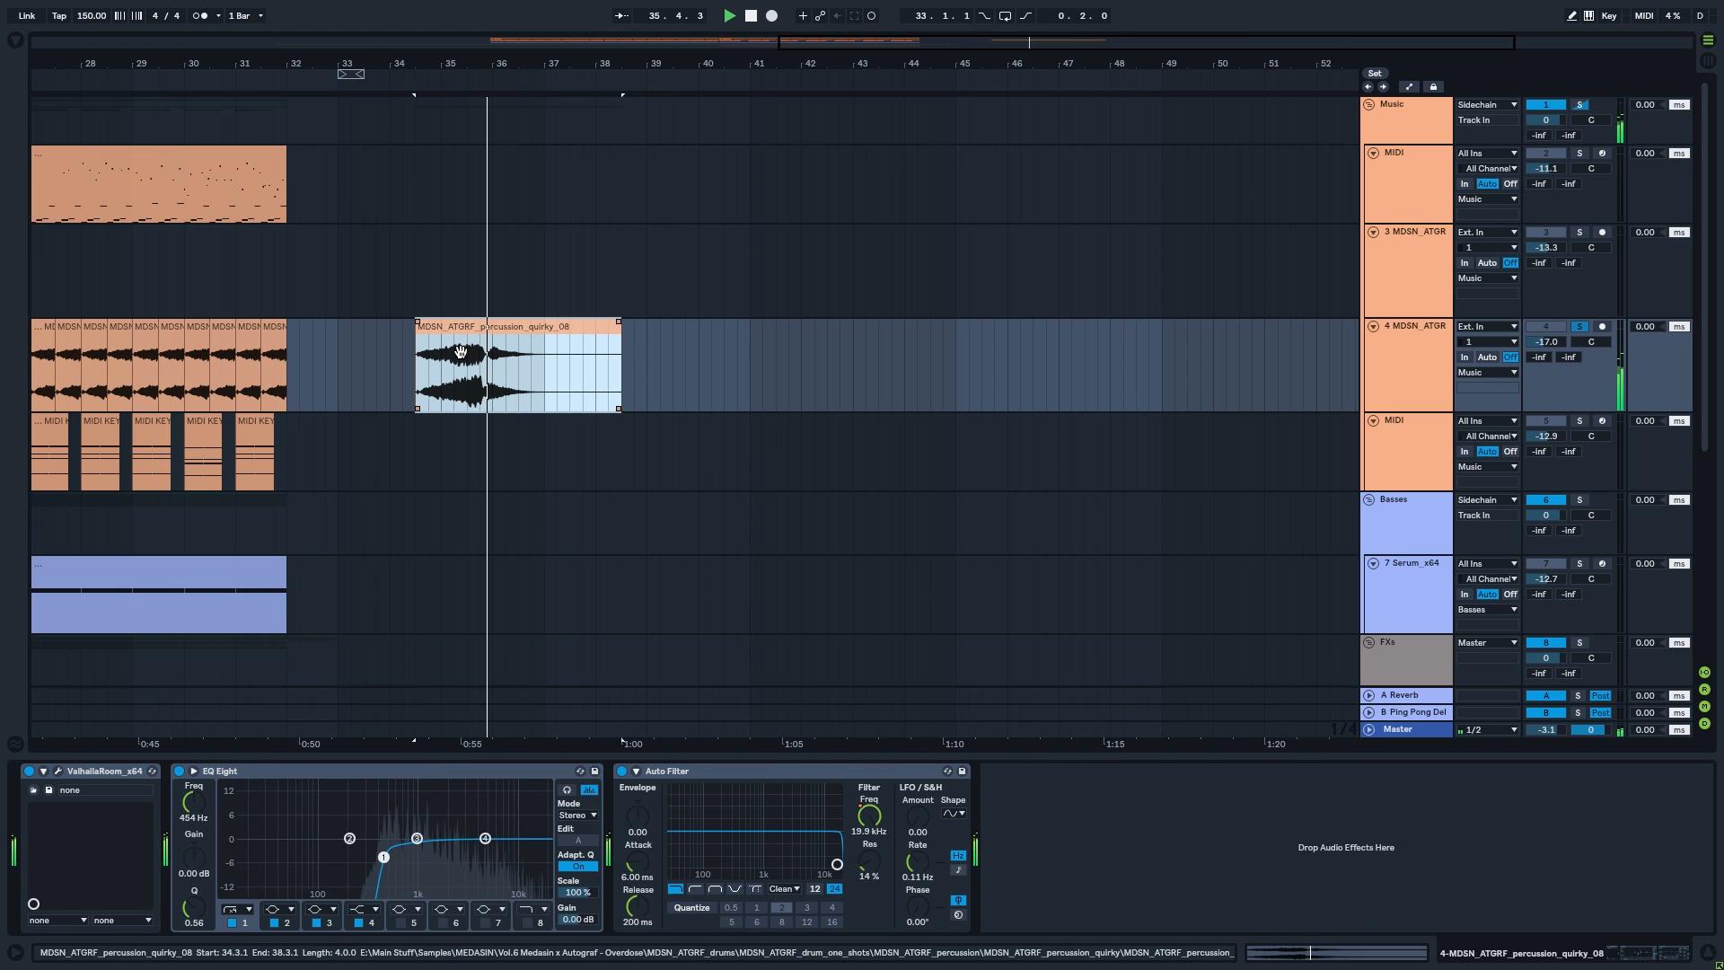
scroll(916, 492, left, 5)
scroll(916, 493, down, 4)
click(539, 433)
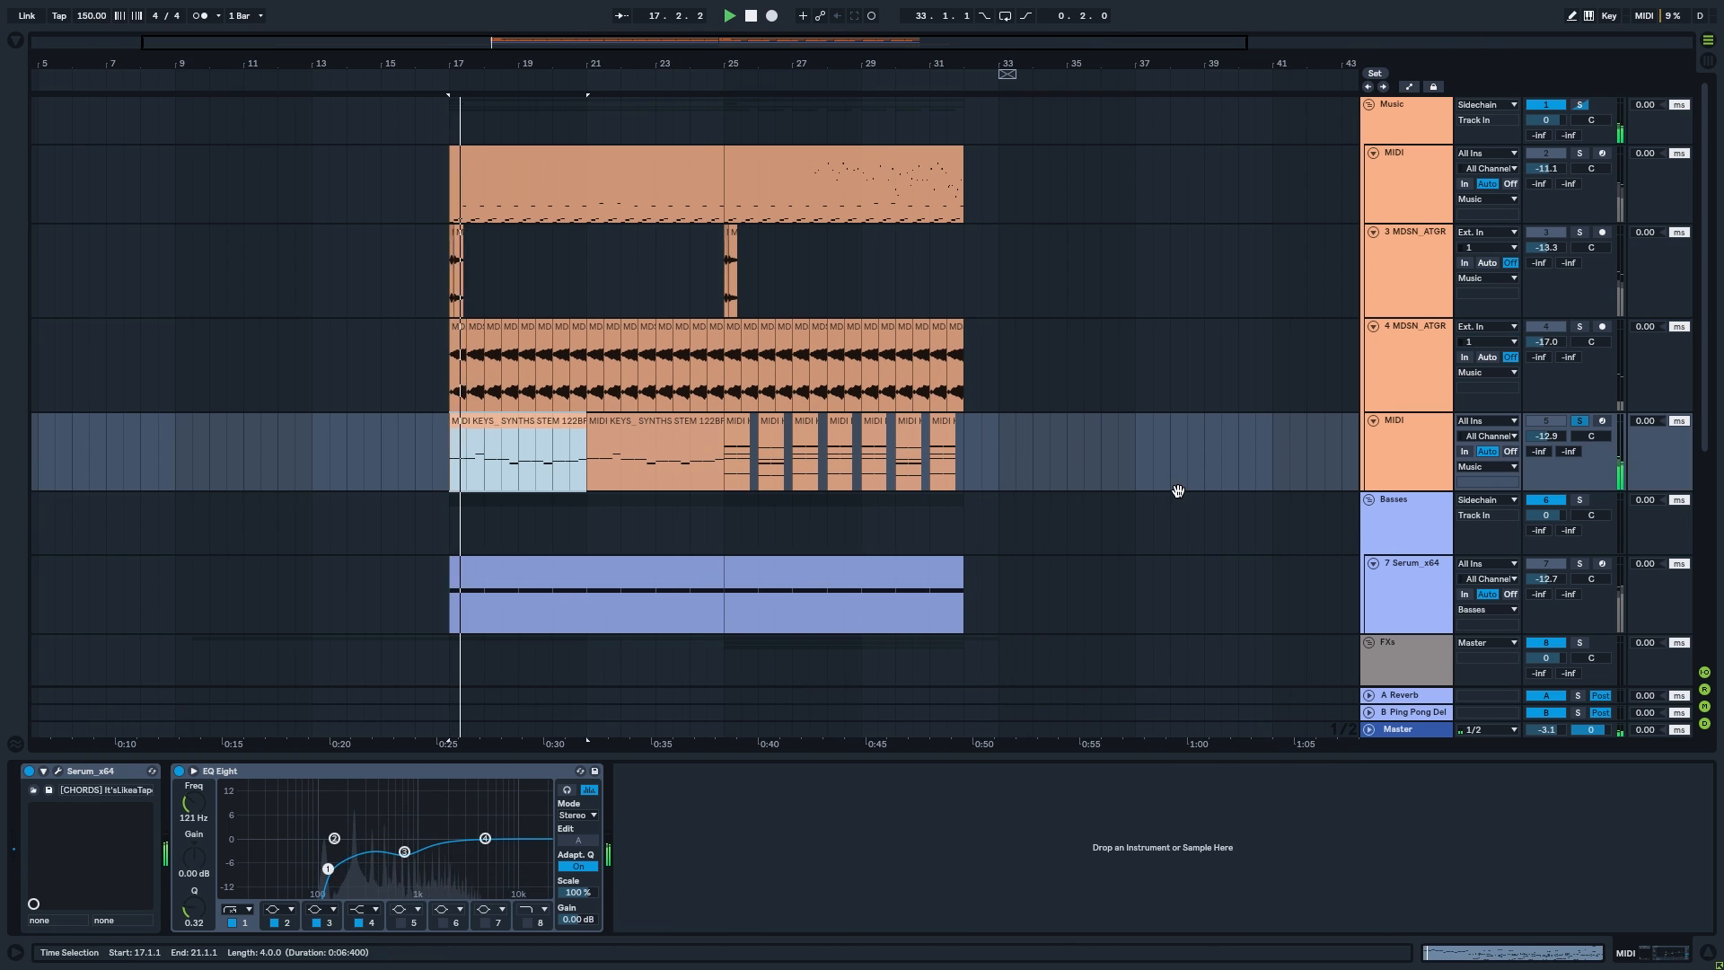
scroll(1165, 449, down, 2)
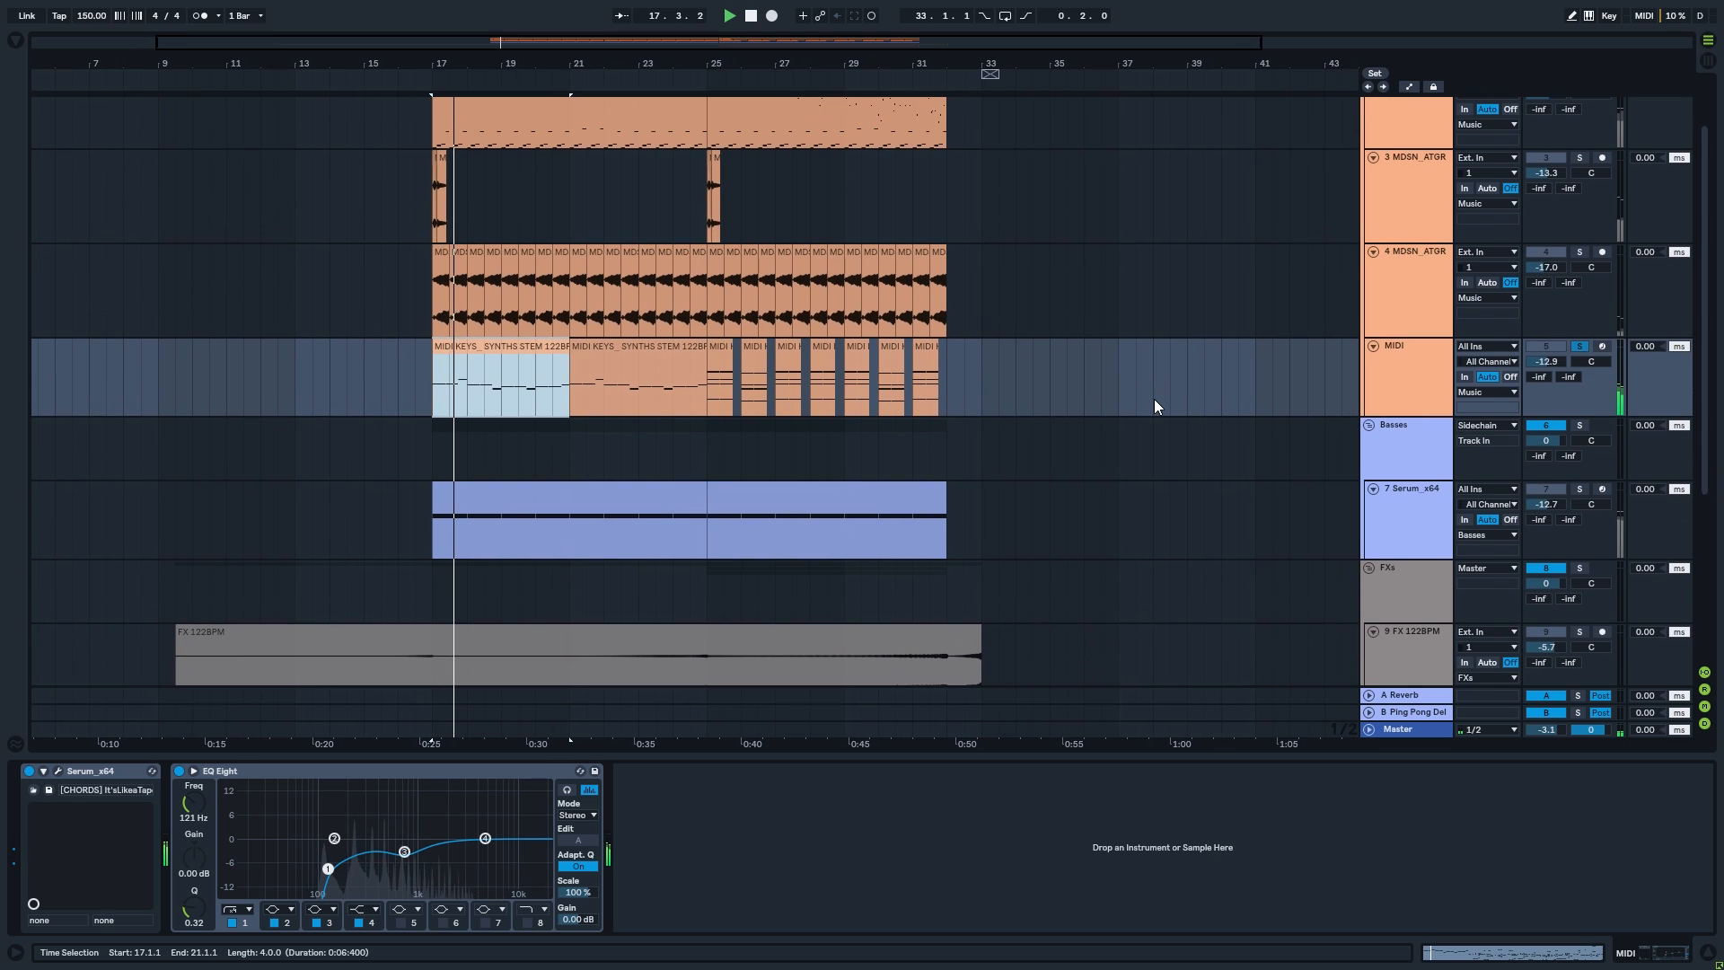
- Examine the effects and oscillators of the keys track's [CHORDS] It'sLikeaTapeLoop Serum preset and arm the track for live playing
click(61, 772)
drag(478, 183, 913, 182)
click(664, 226)
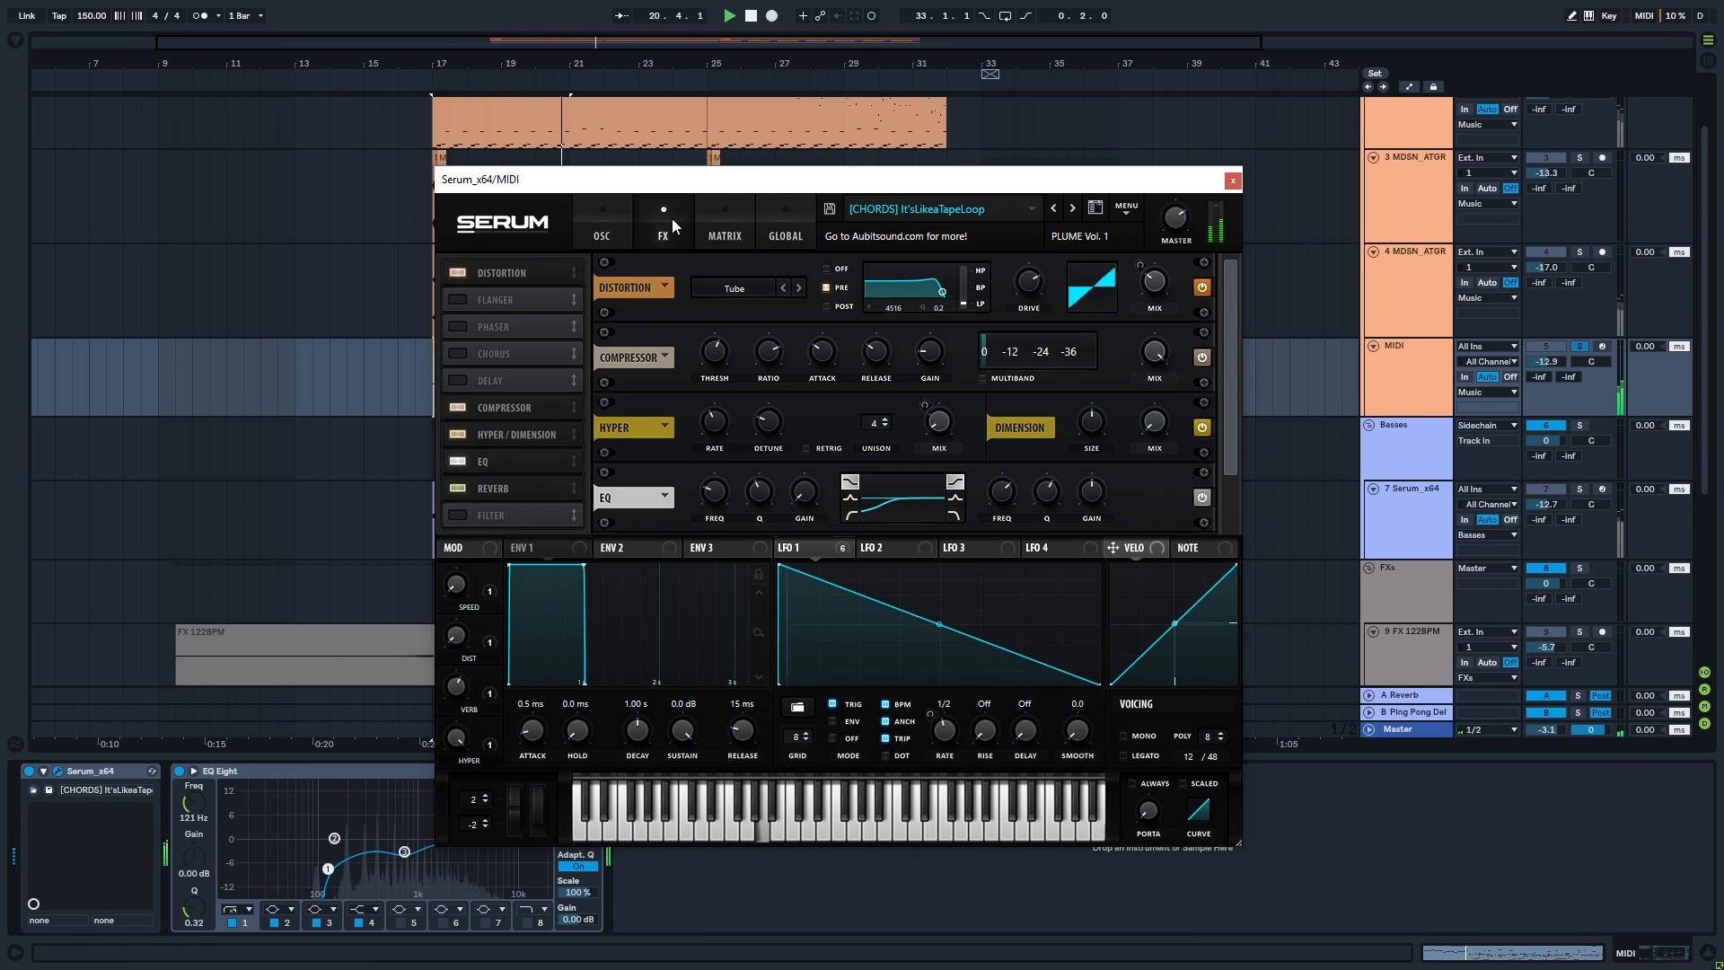
click(607, 229)
click(1574, 353)
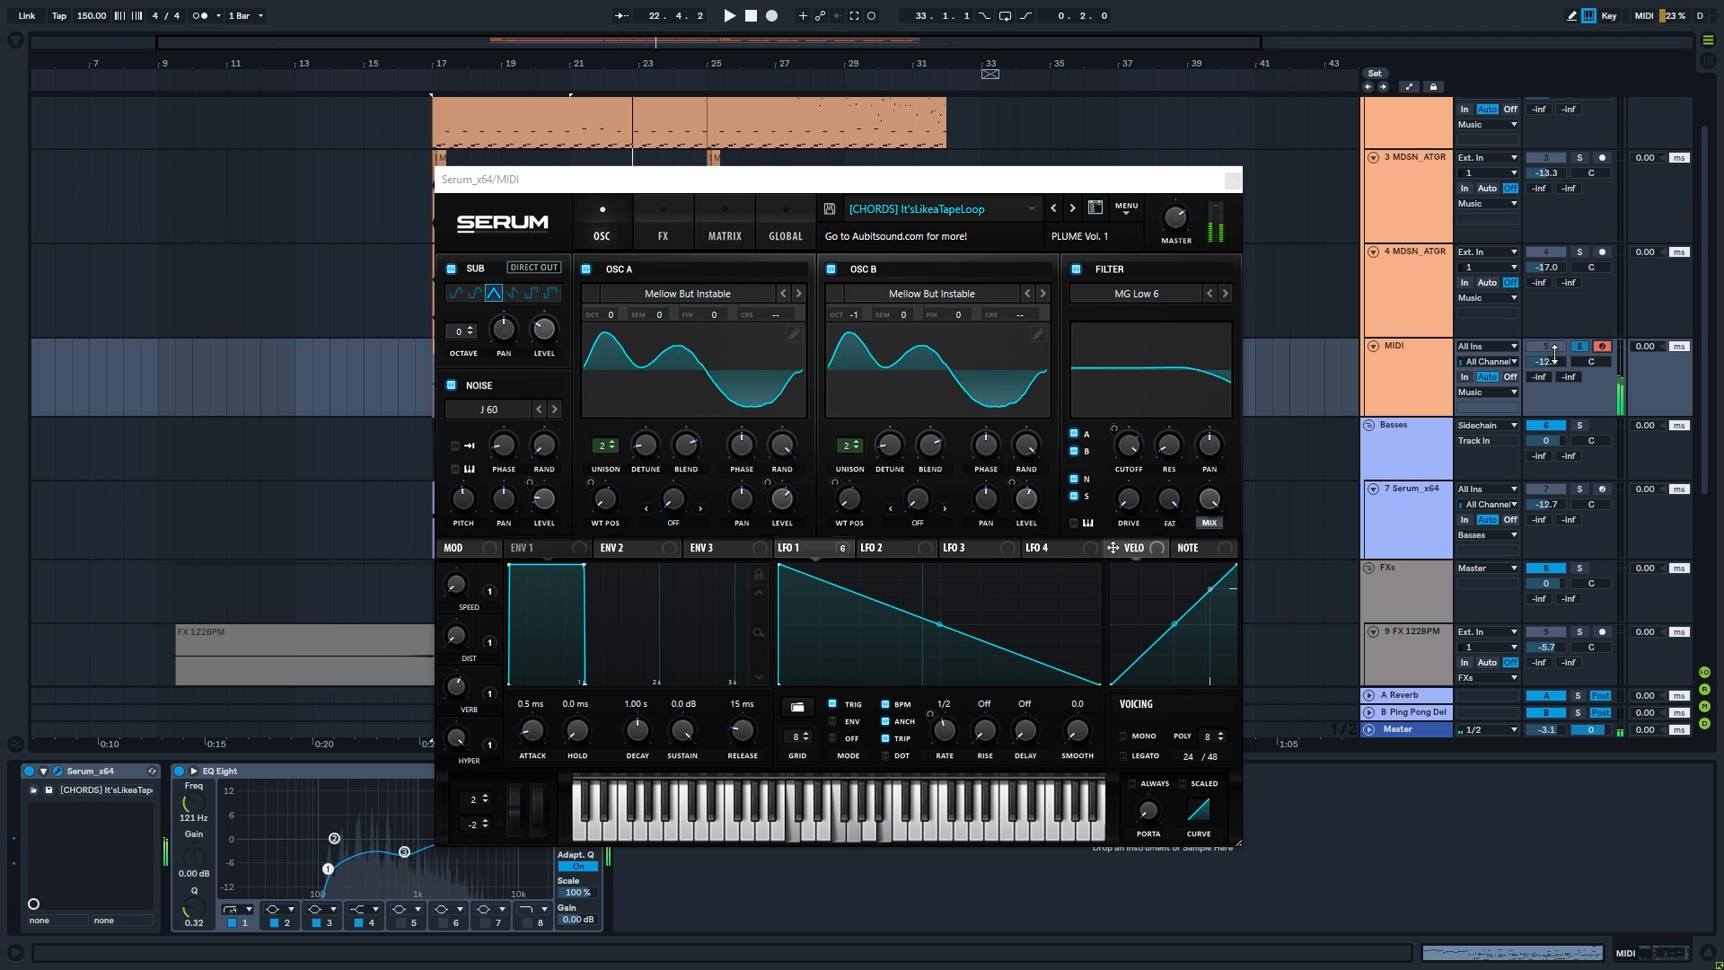
click(1231, 181)
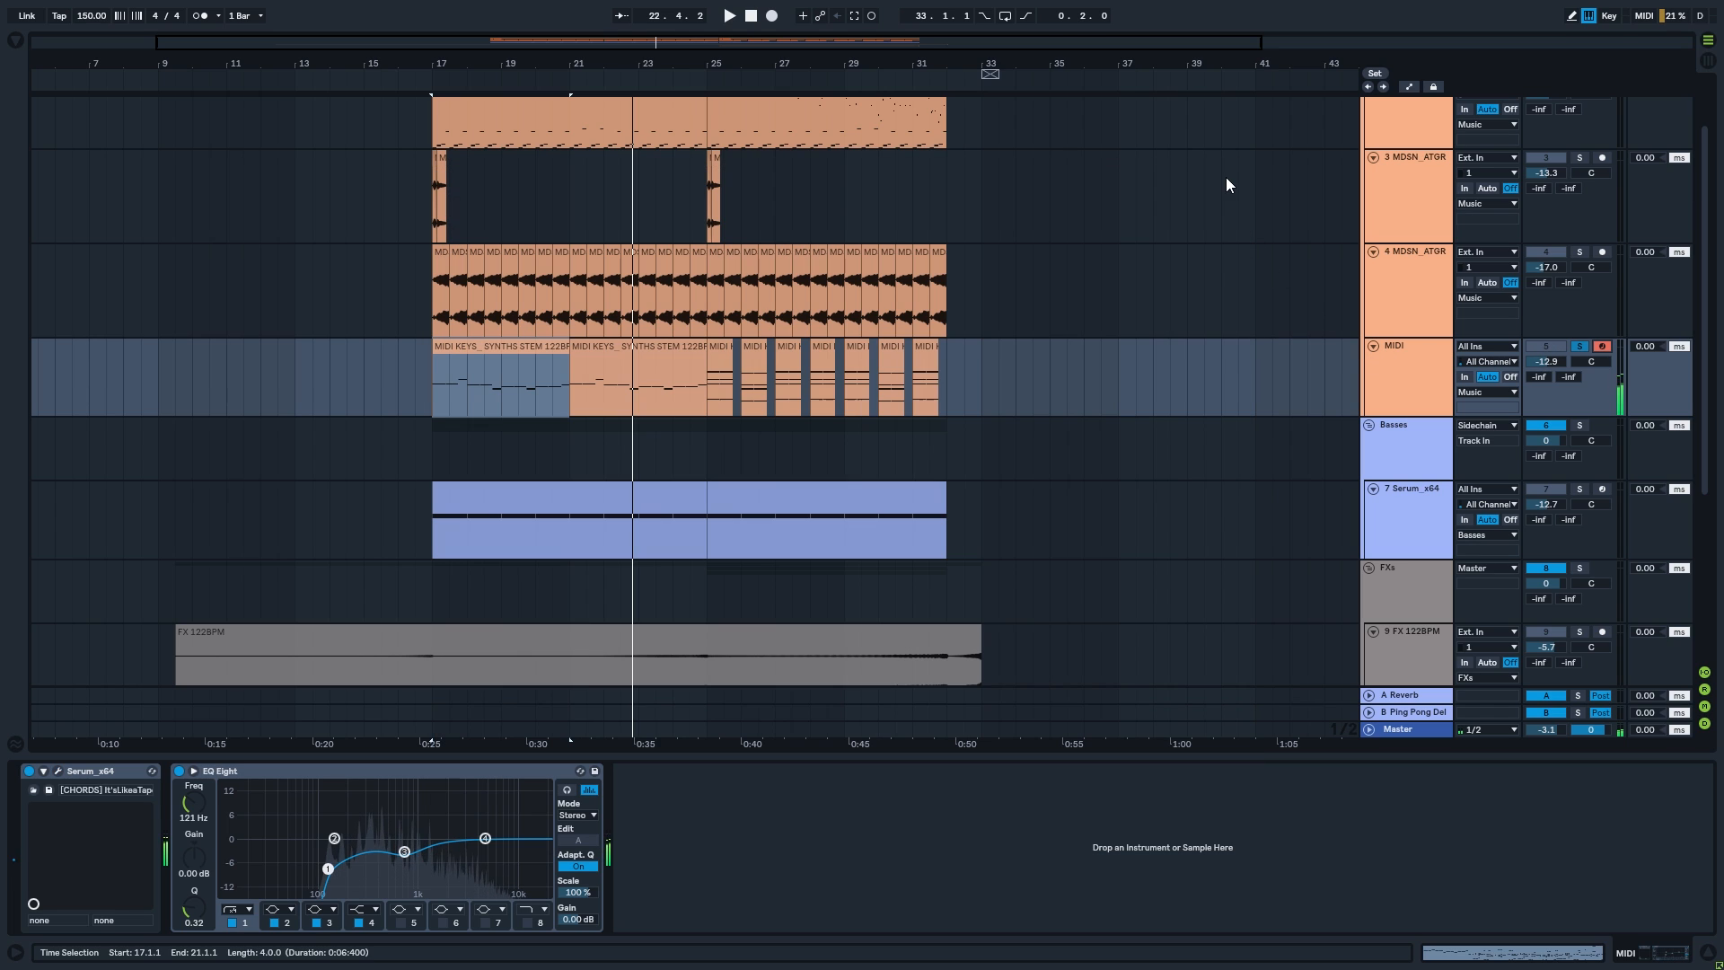
- Play the soloed keys track from bar 25 and again from bar 31 to examine its chord clips
click(729, 431)
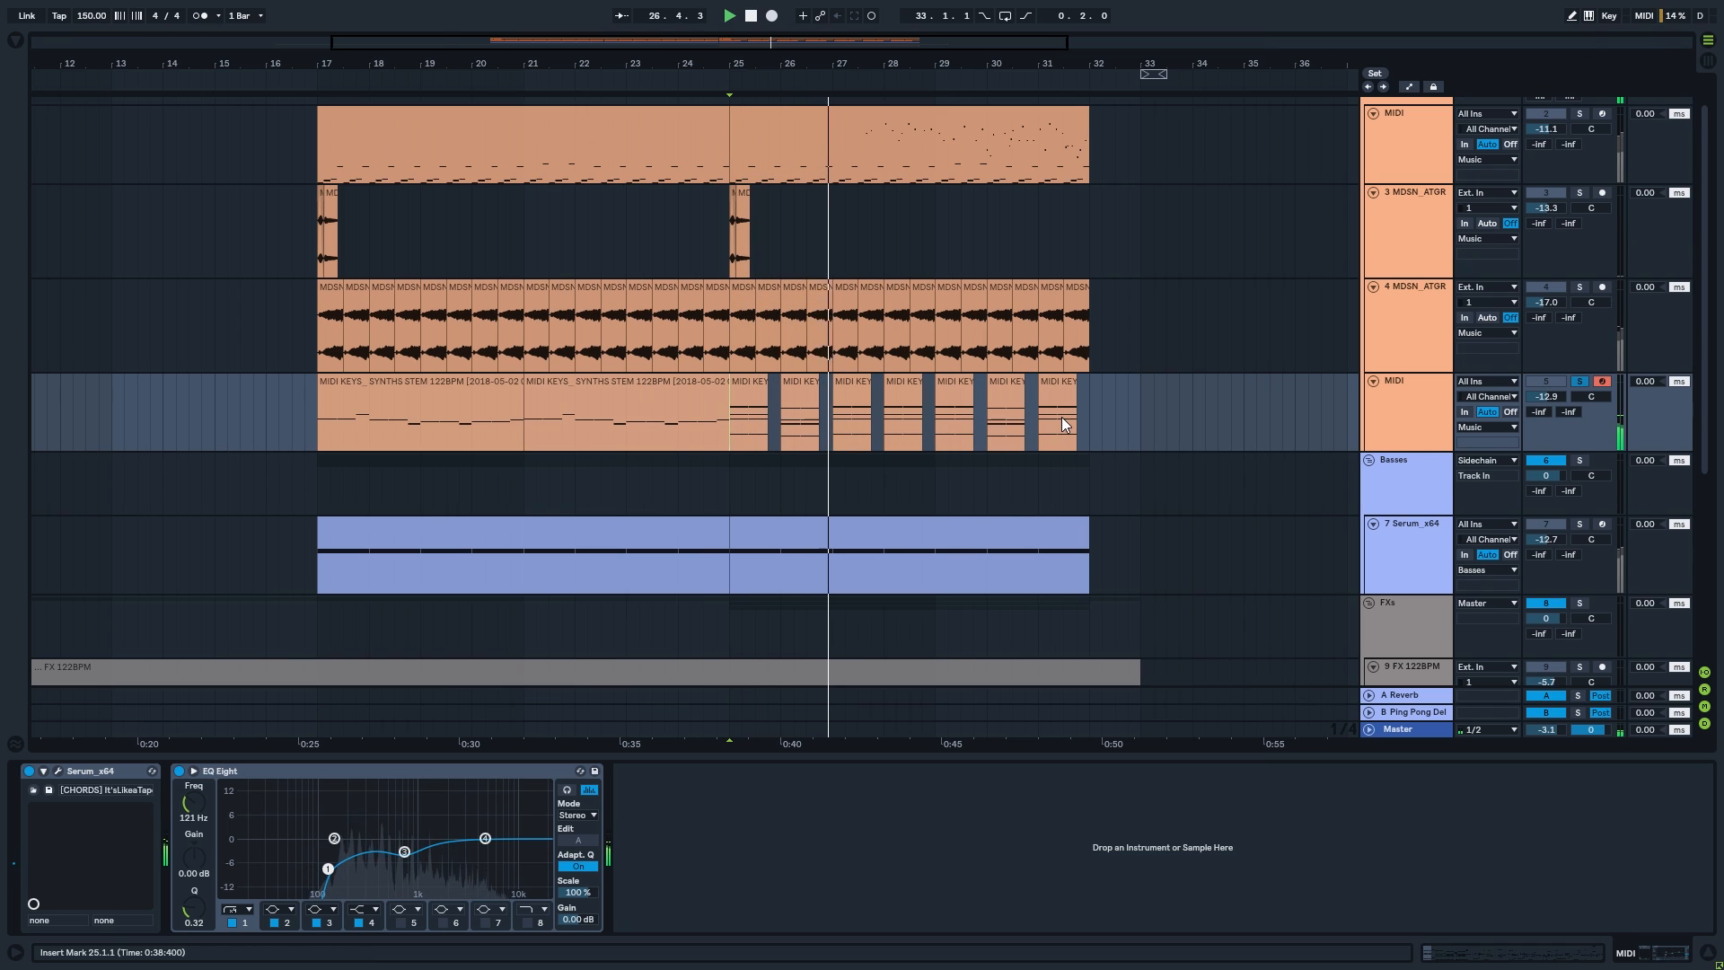
scroll(1191, 323, down, 3)
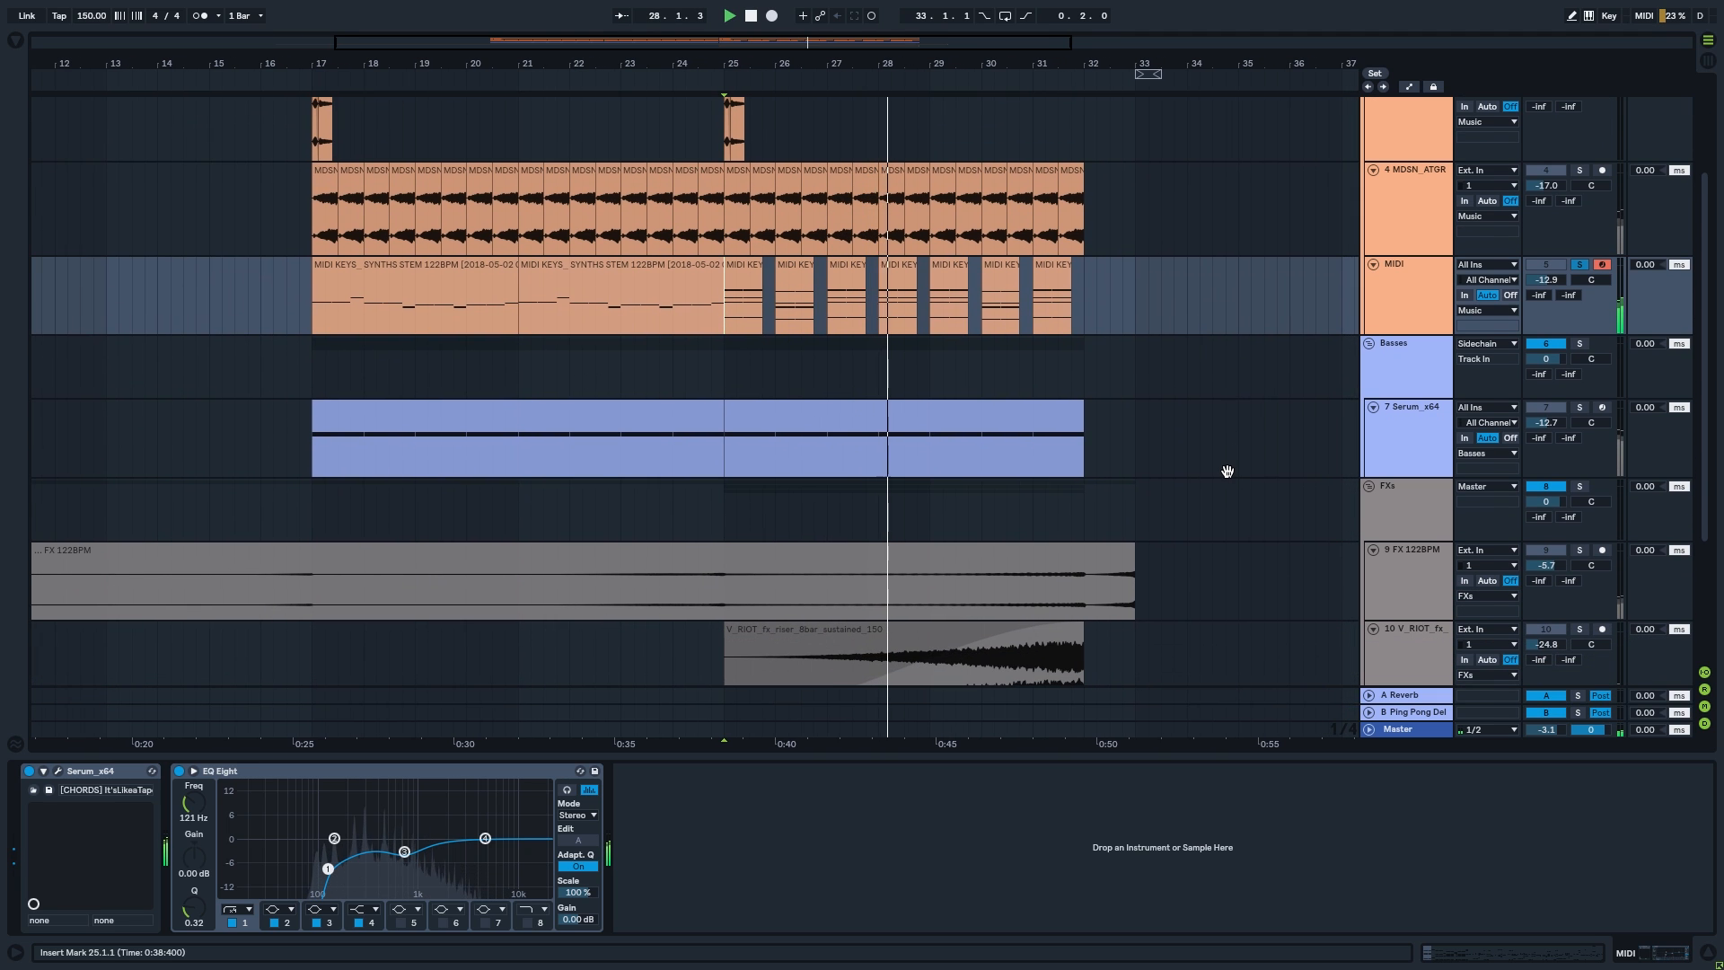
drag(1220, 477, 1172, 509)
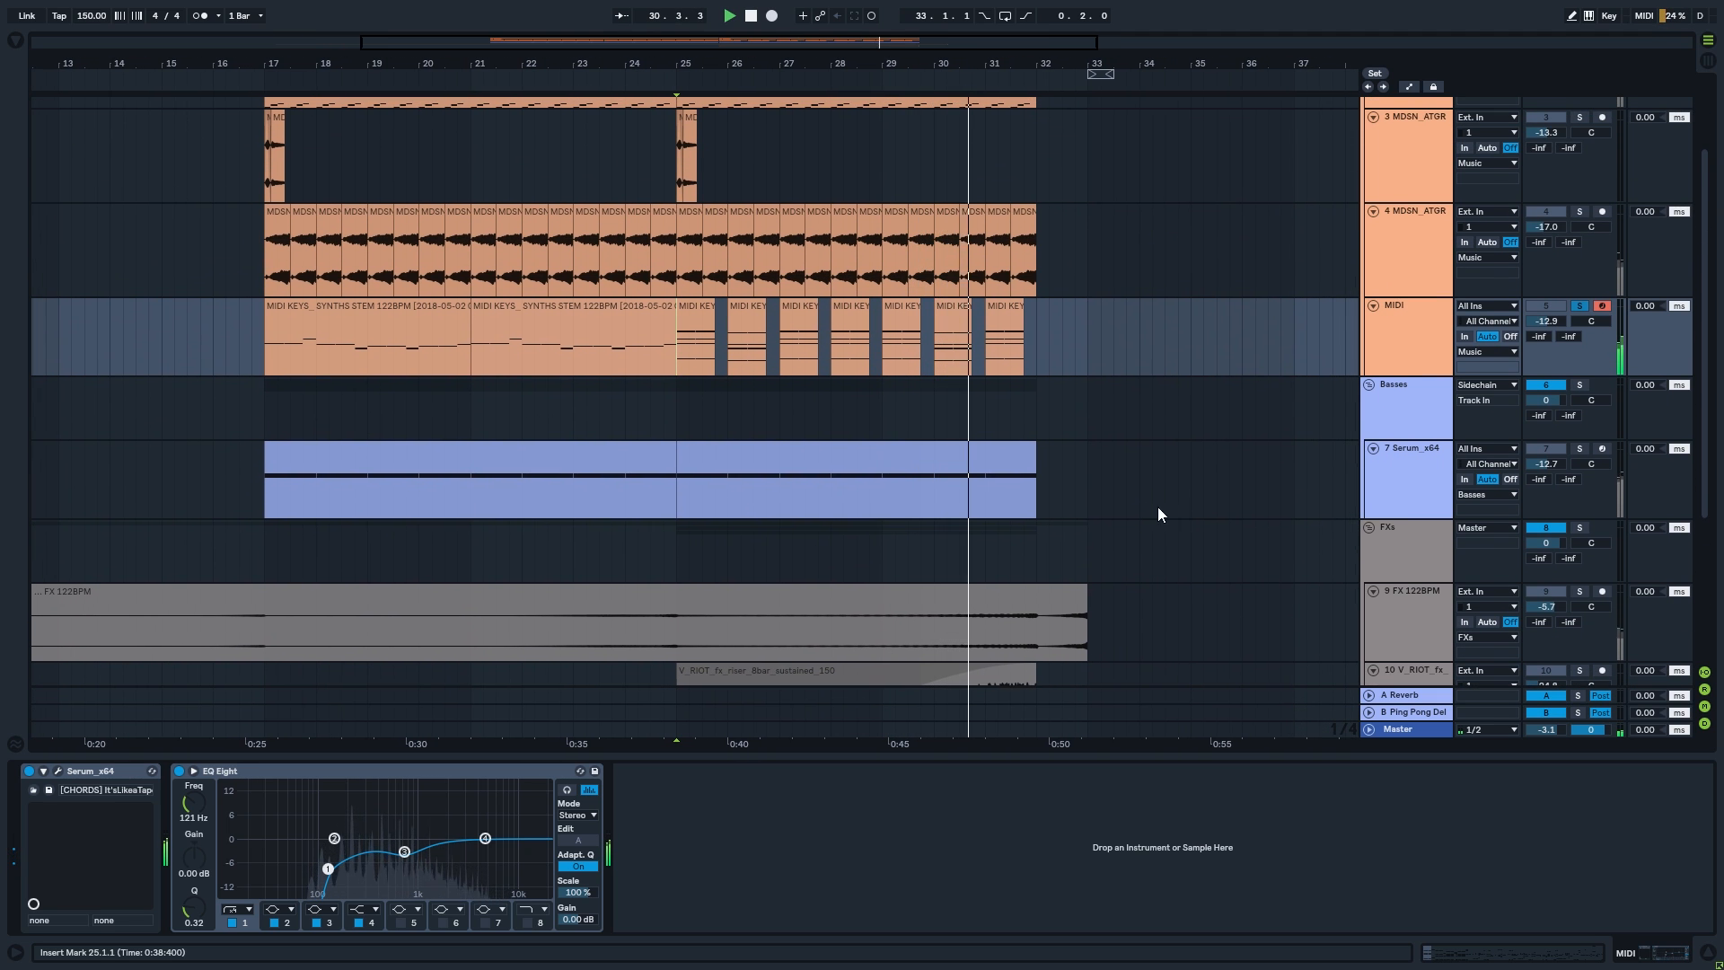
click(985, 352)
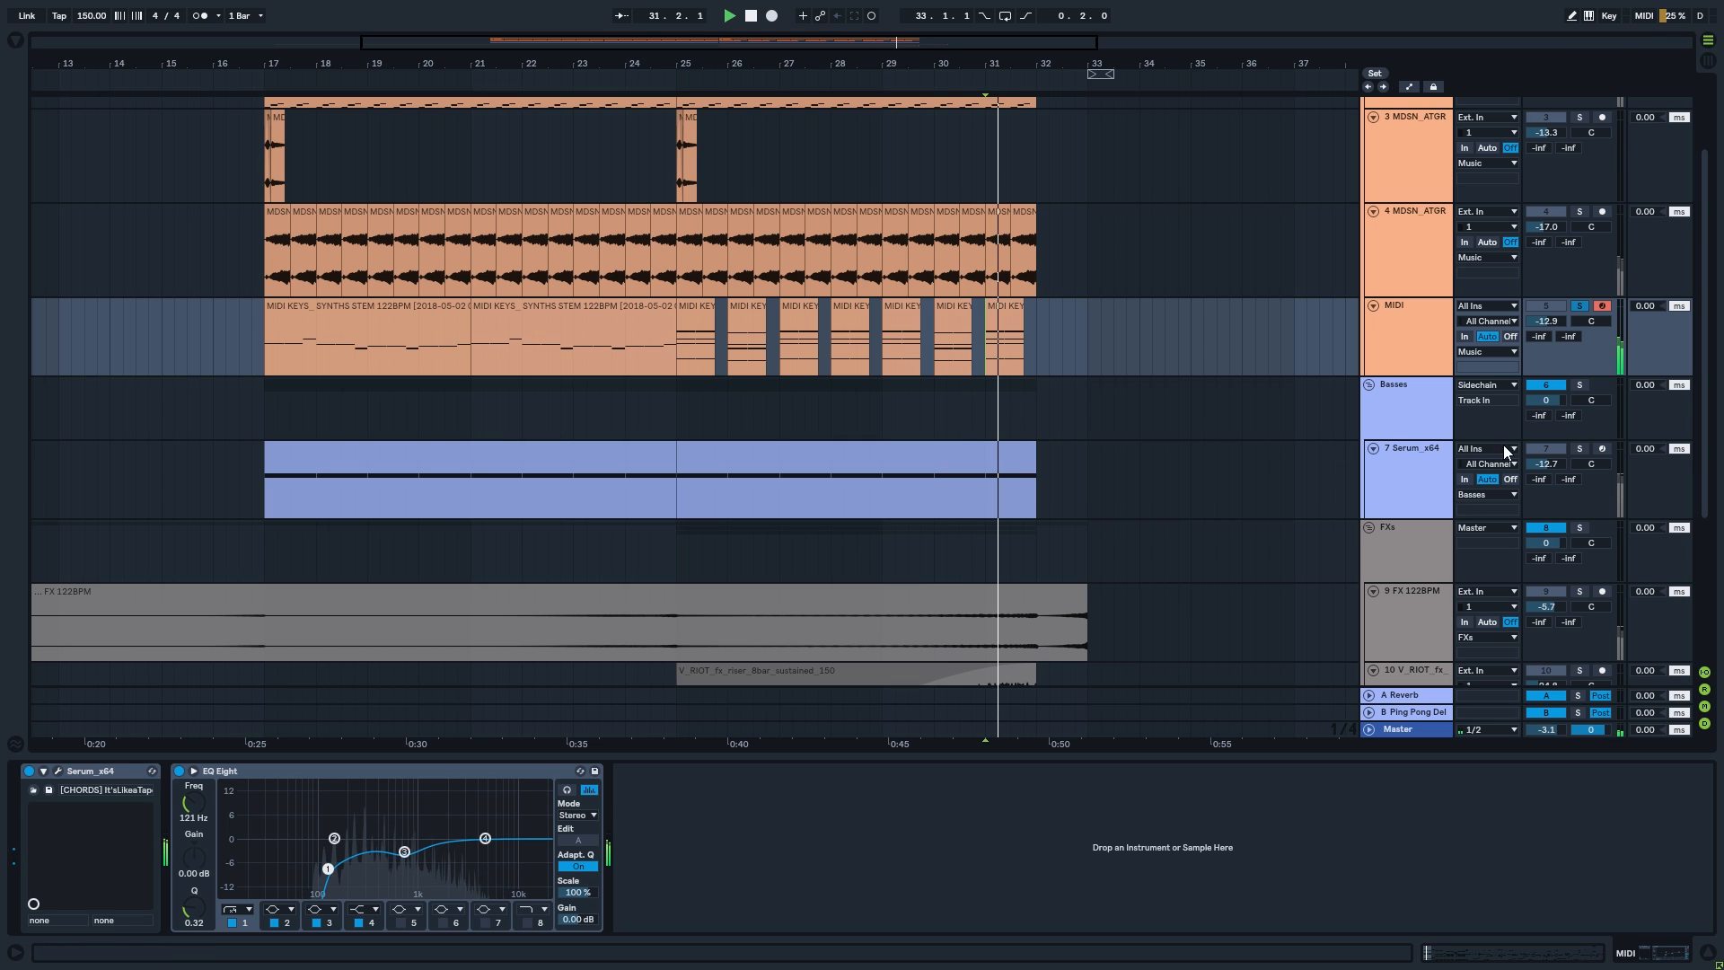
- Solo bass track 7 Serum_x64, play its second clip from bar 25 and open that clip's notes
click(970, 469)
click(1580, 449)
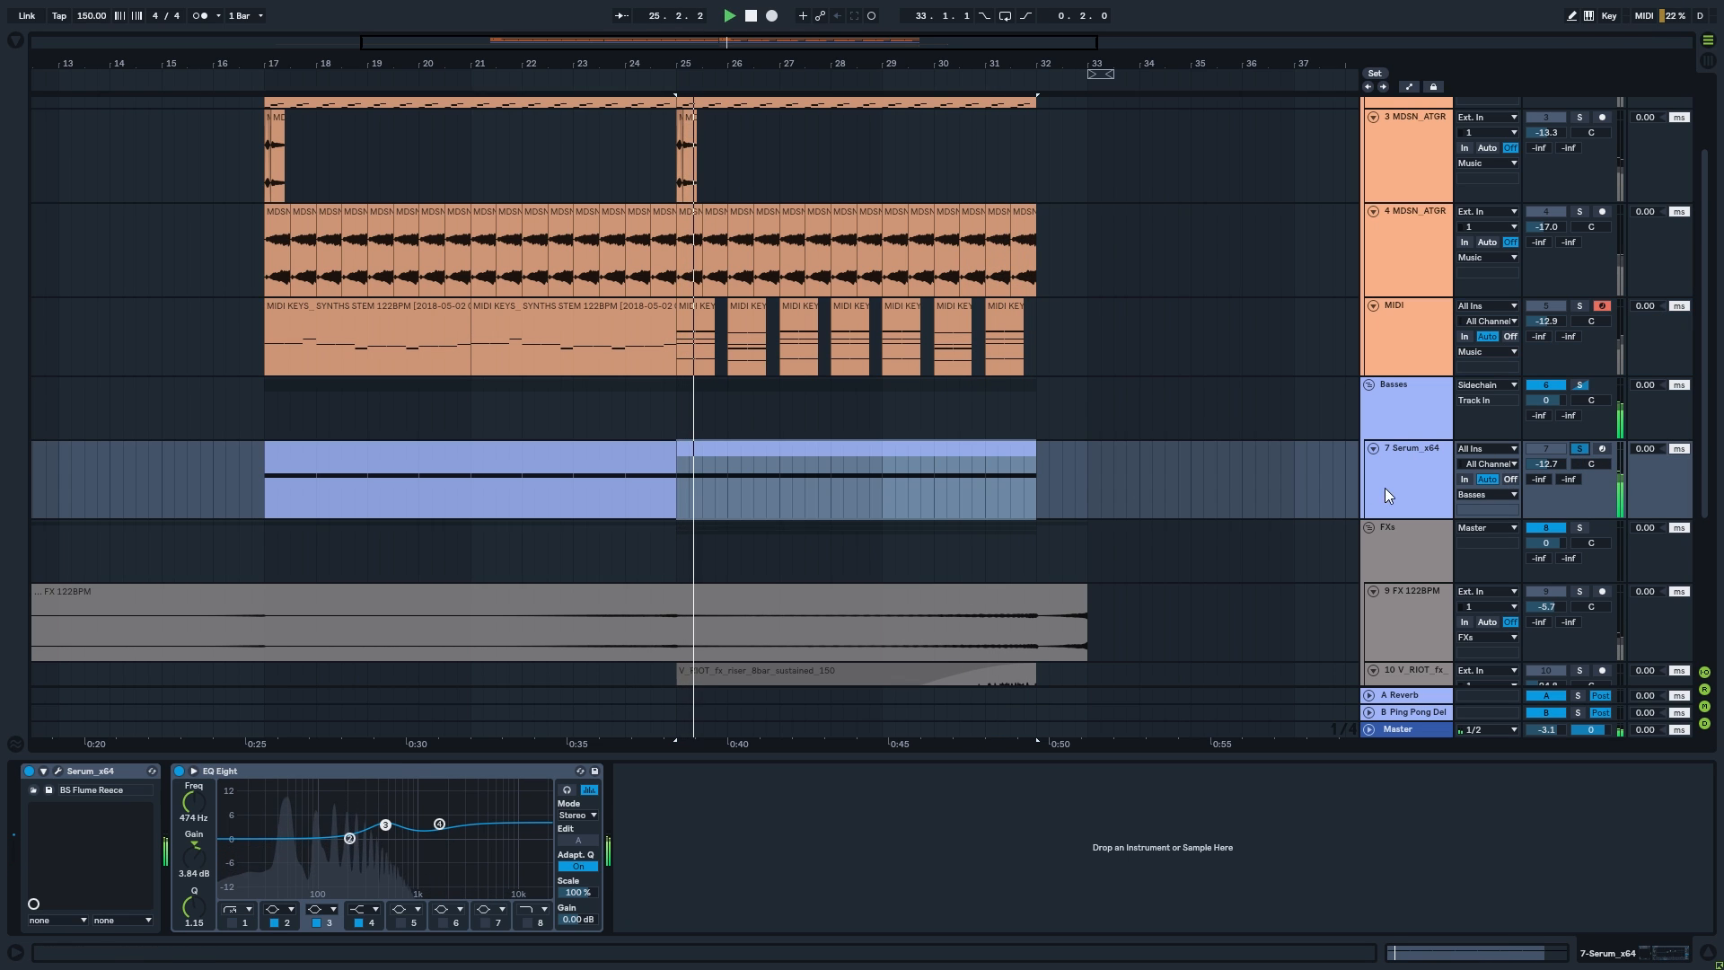
double_click(816, 455)
scroll(822, 849, up, 1)
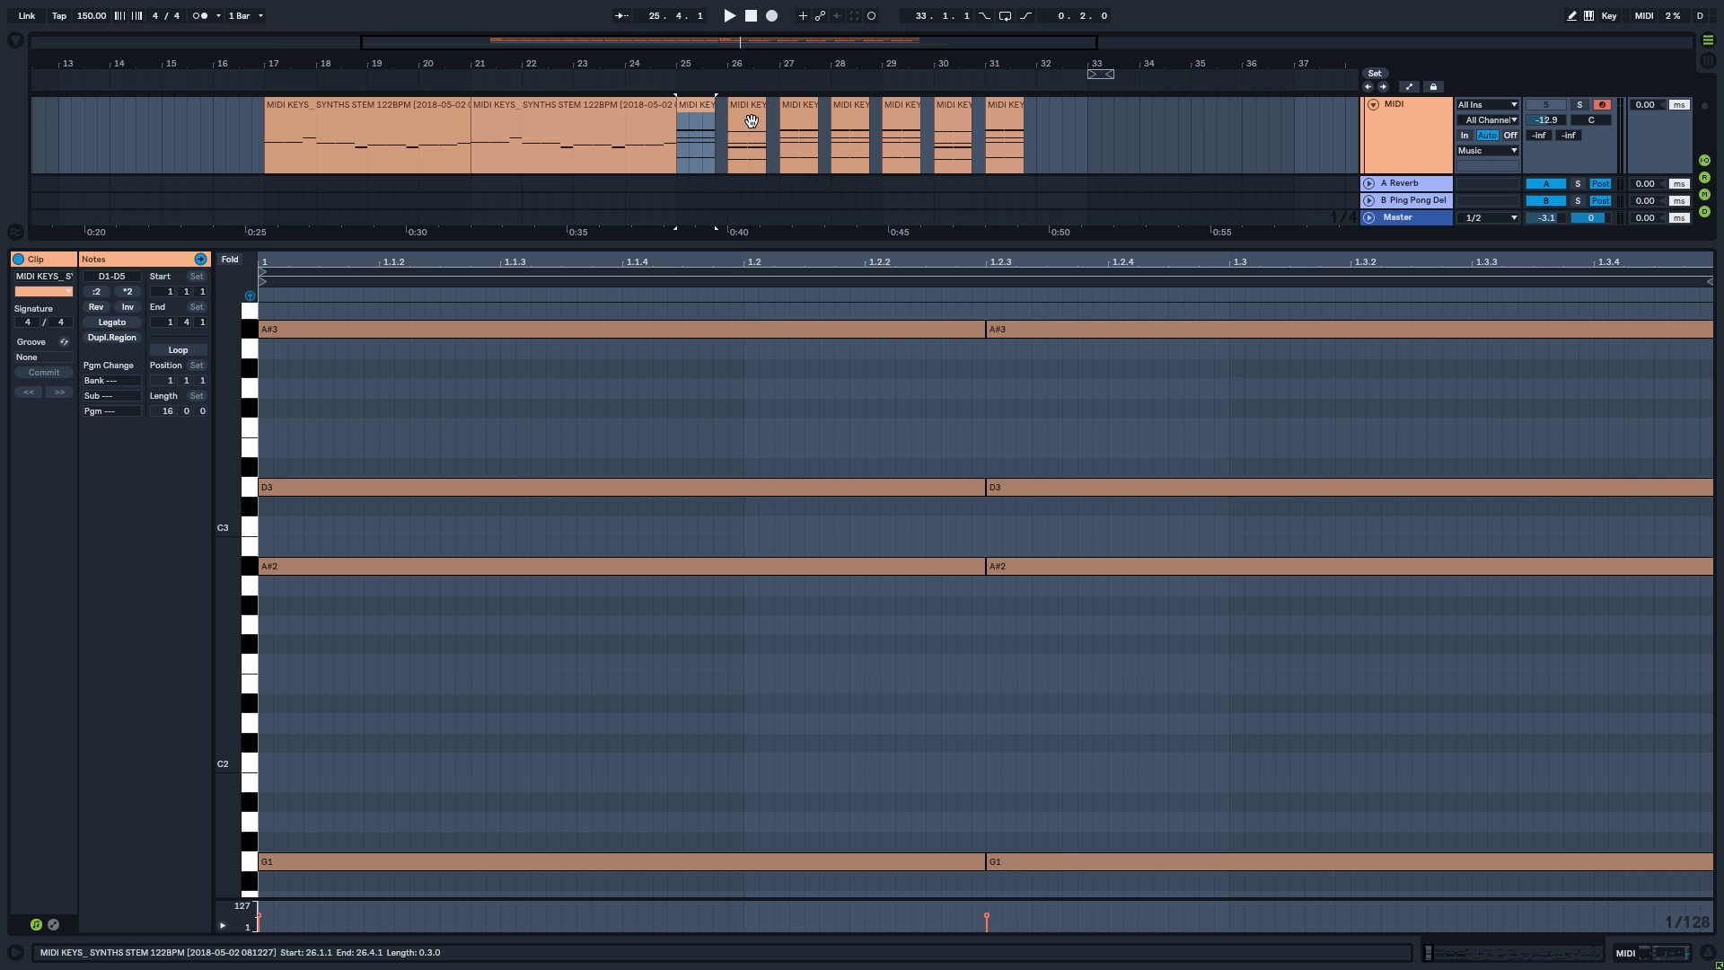
- Compare the MIDI notes of the keys track's chord clips at bars 25 and 26
click(751, 121)
drag(233, 551, 291, 631)
click(703, 114)
click(753, 114)
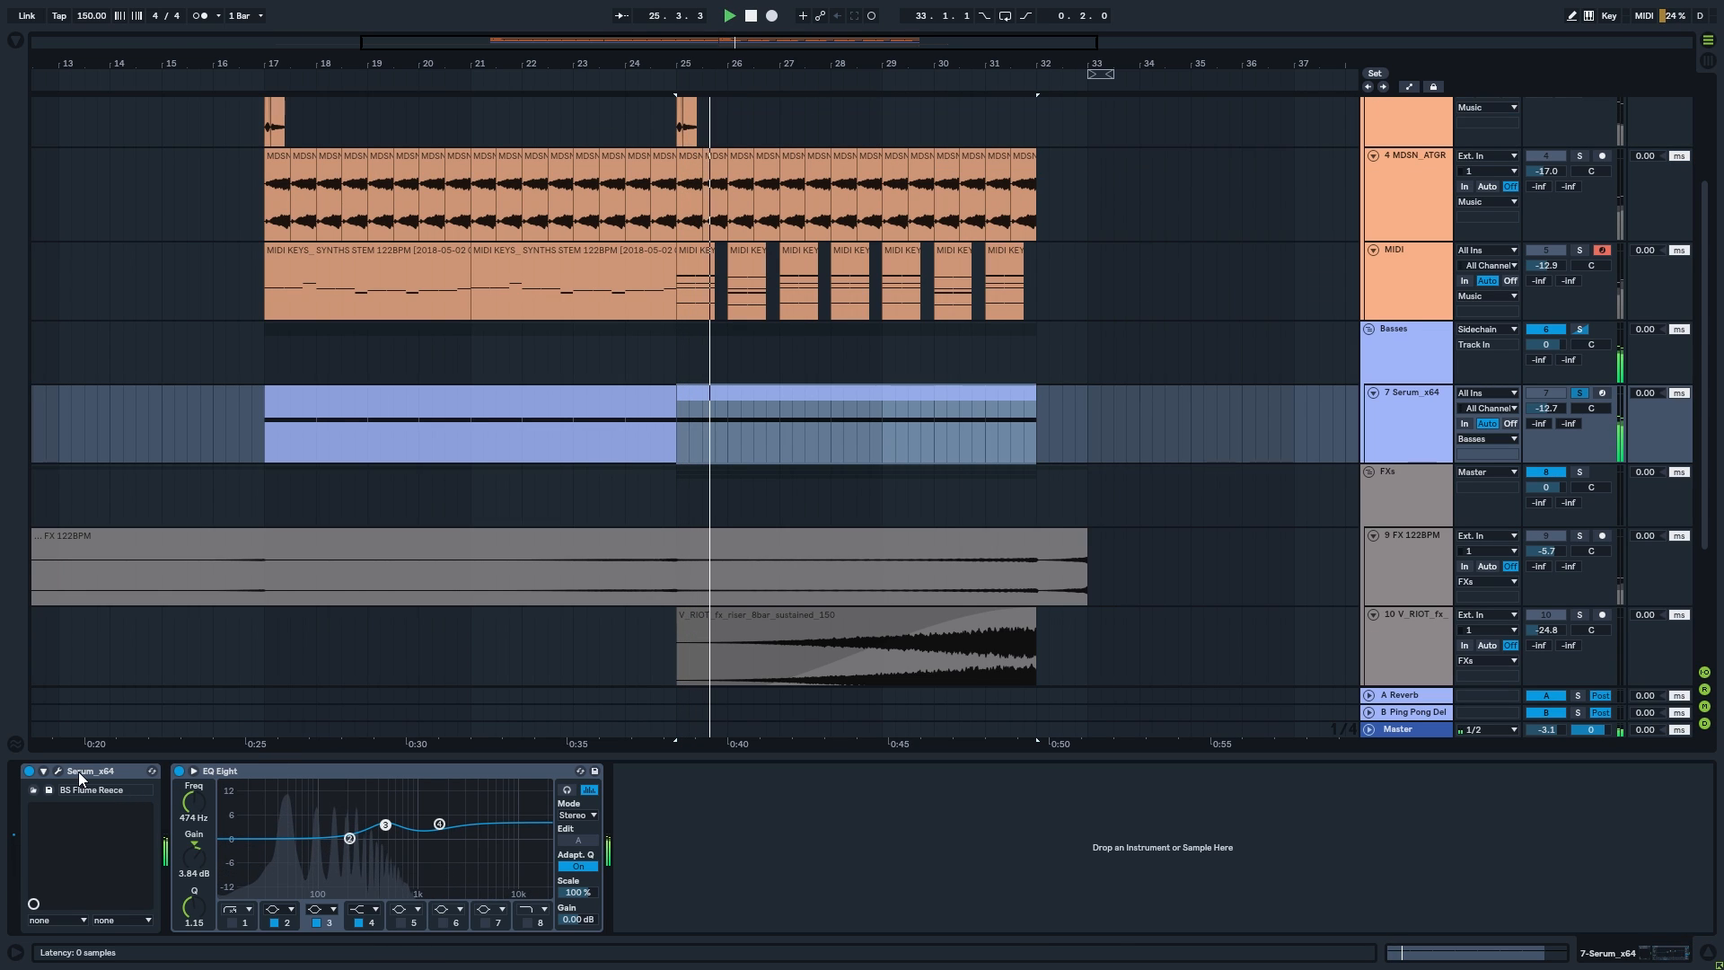
- Examine the oscillators and effects of the bass track's BS Flume Reece preset in Serum
click(58, 770)
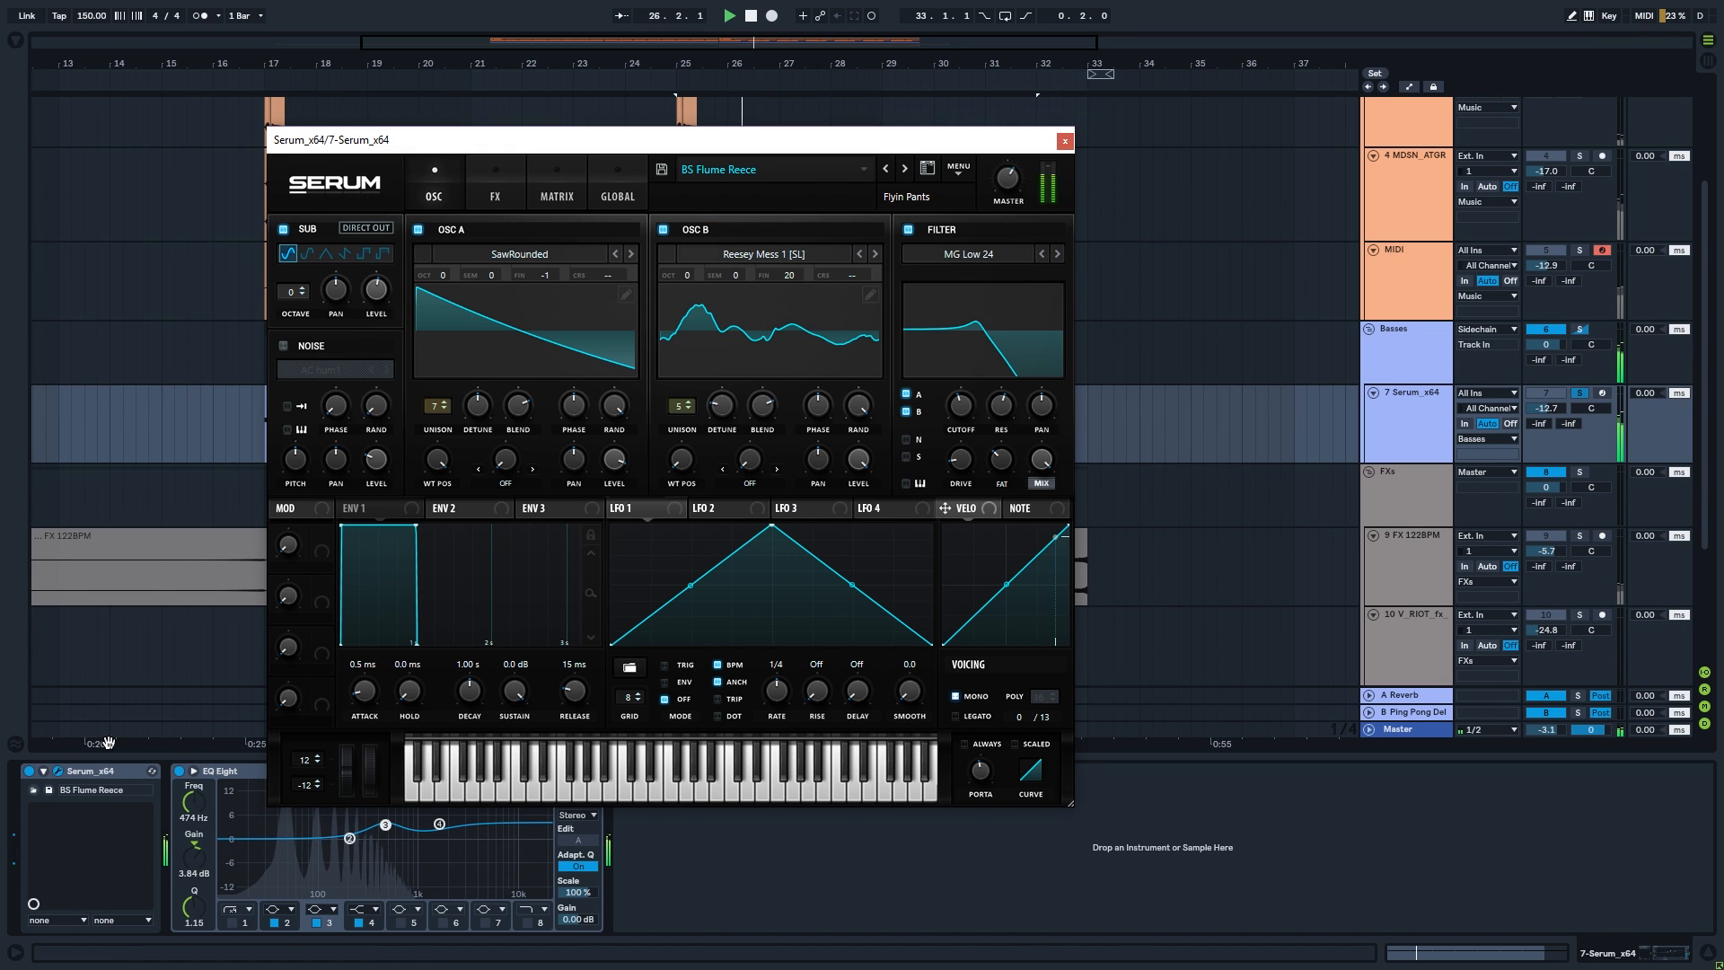
click(497, 196)
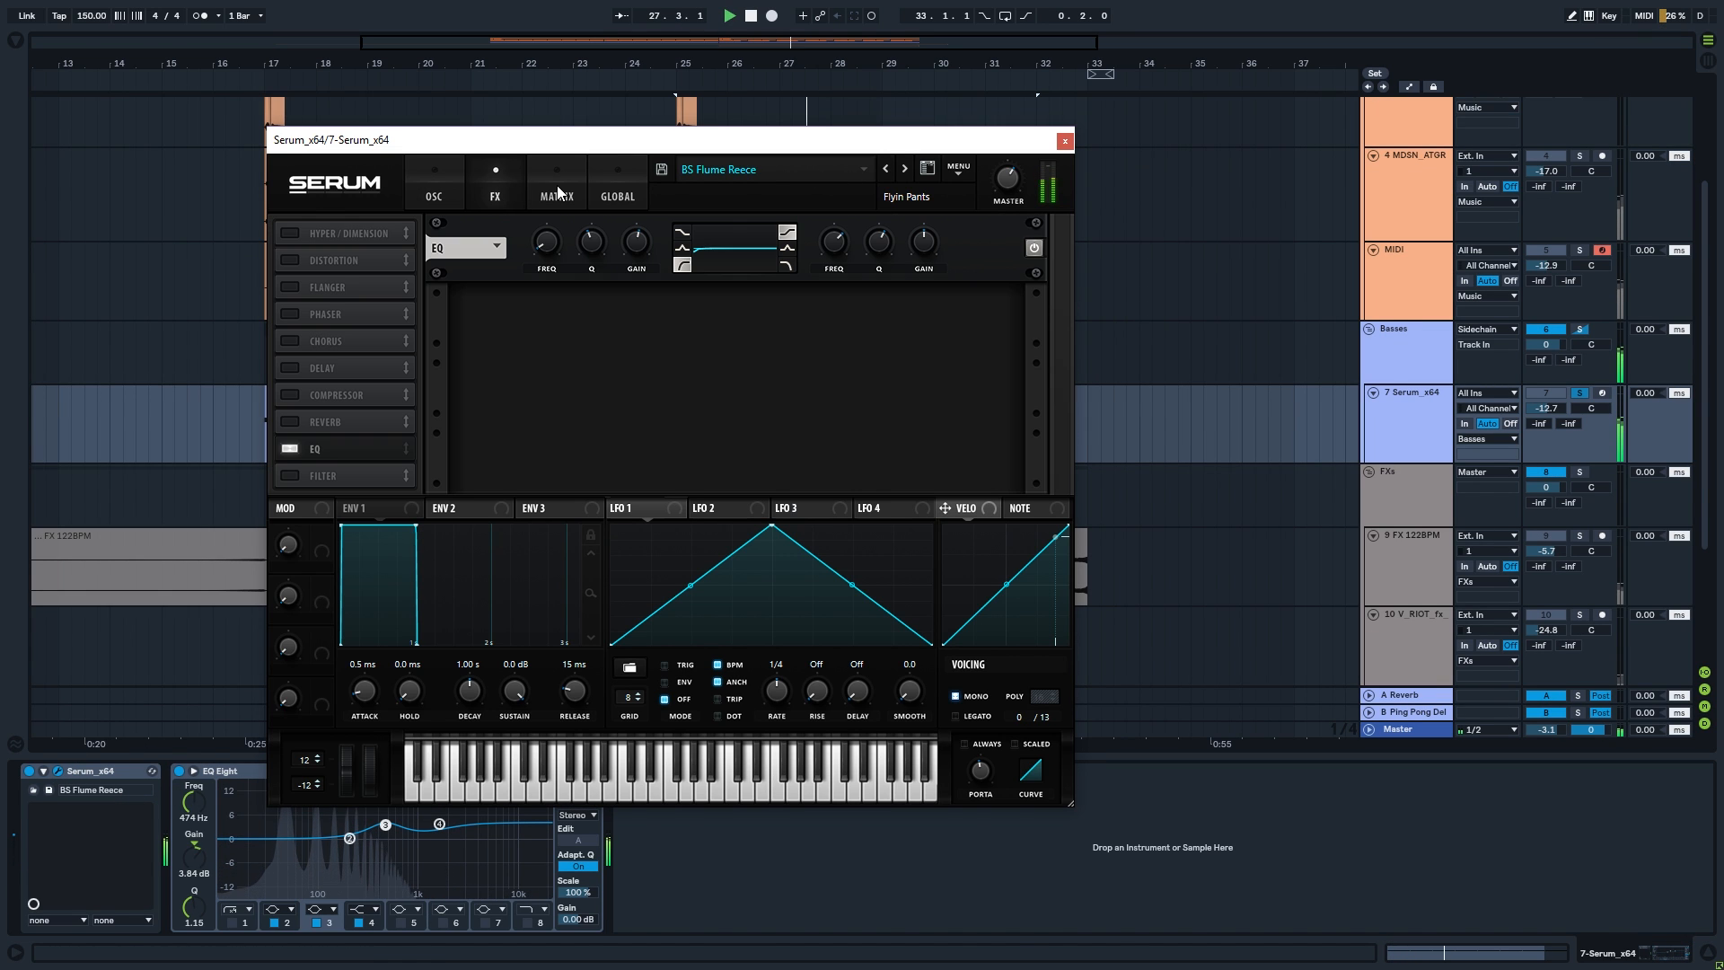
- Duplicate the bass track and reset the copy's Serum to the Init preset
click(958, 168)
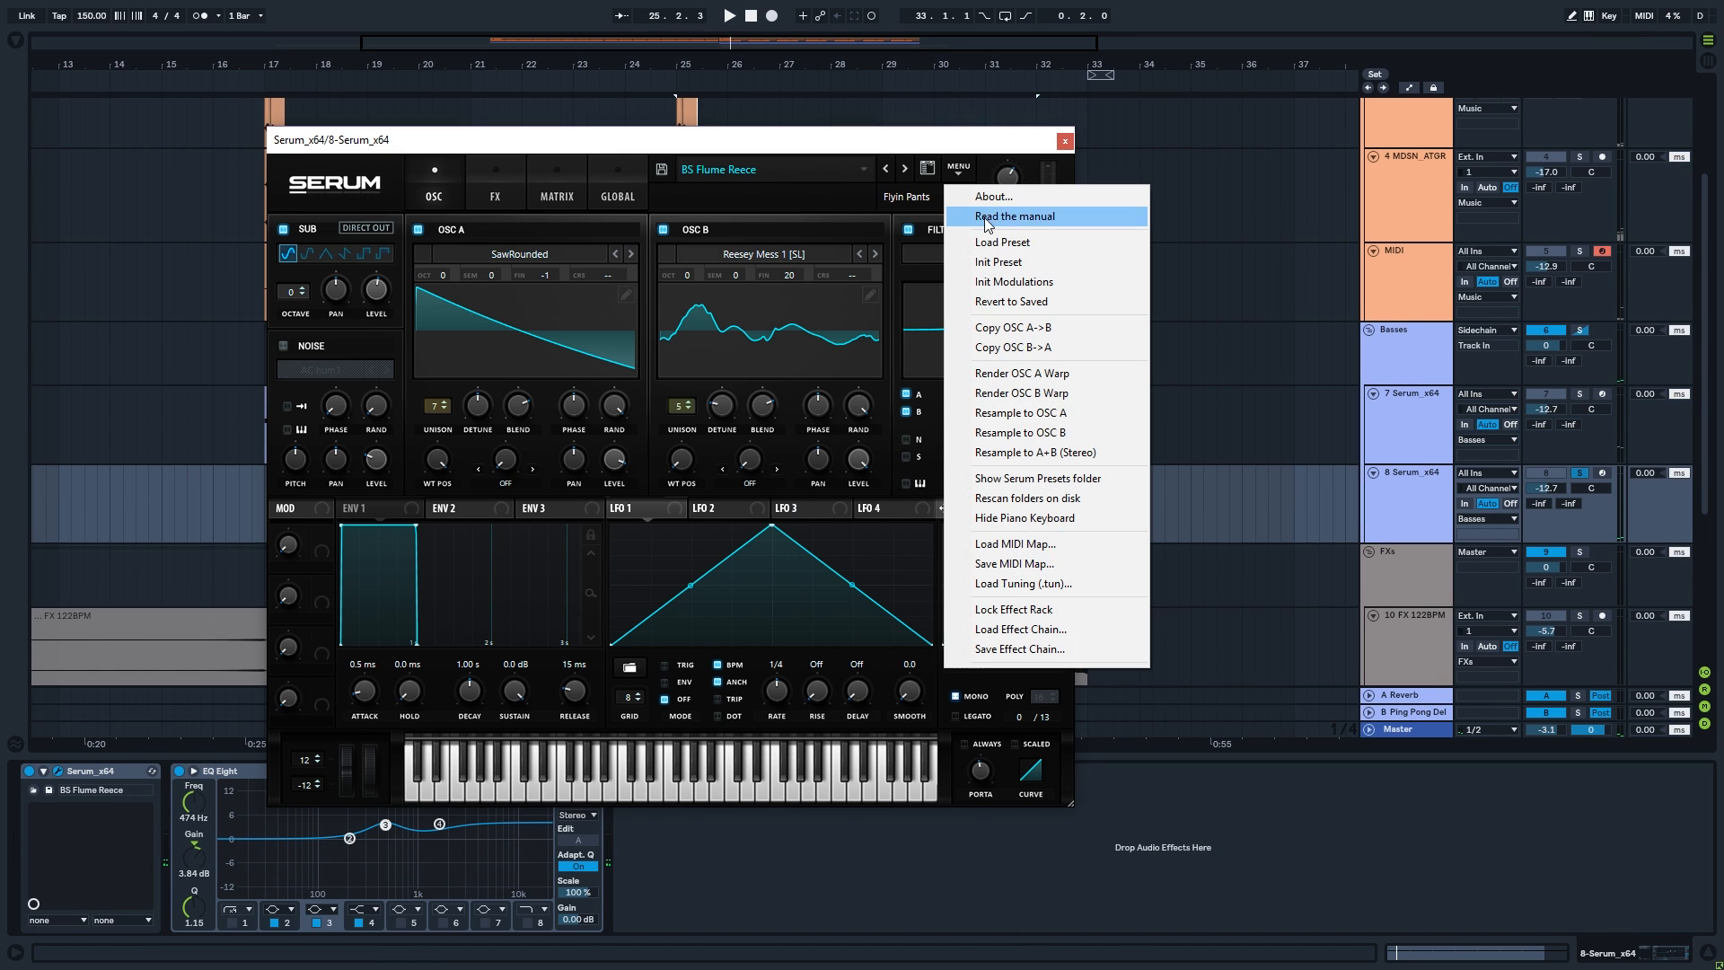
click(995, 262)
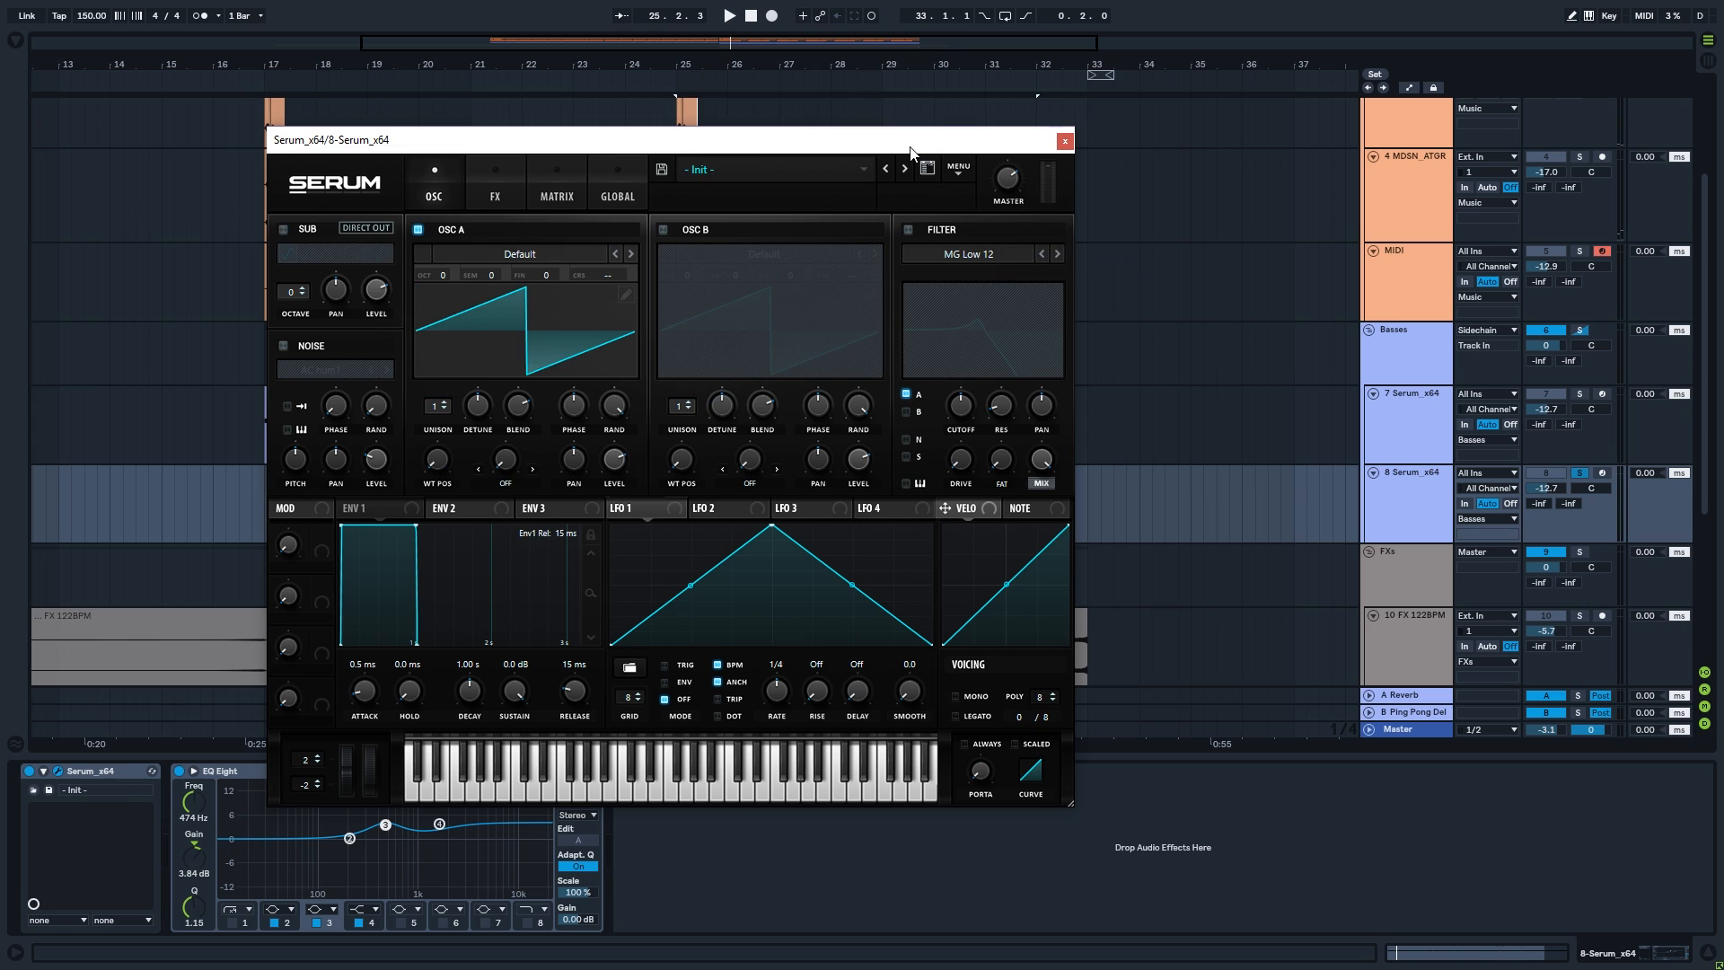
drag(911, 153, 824, 243)
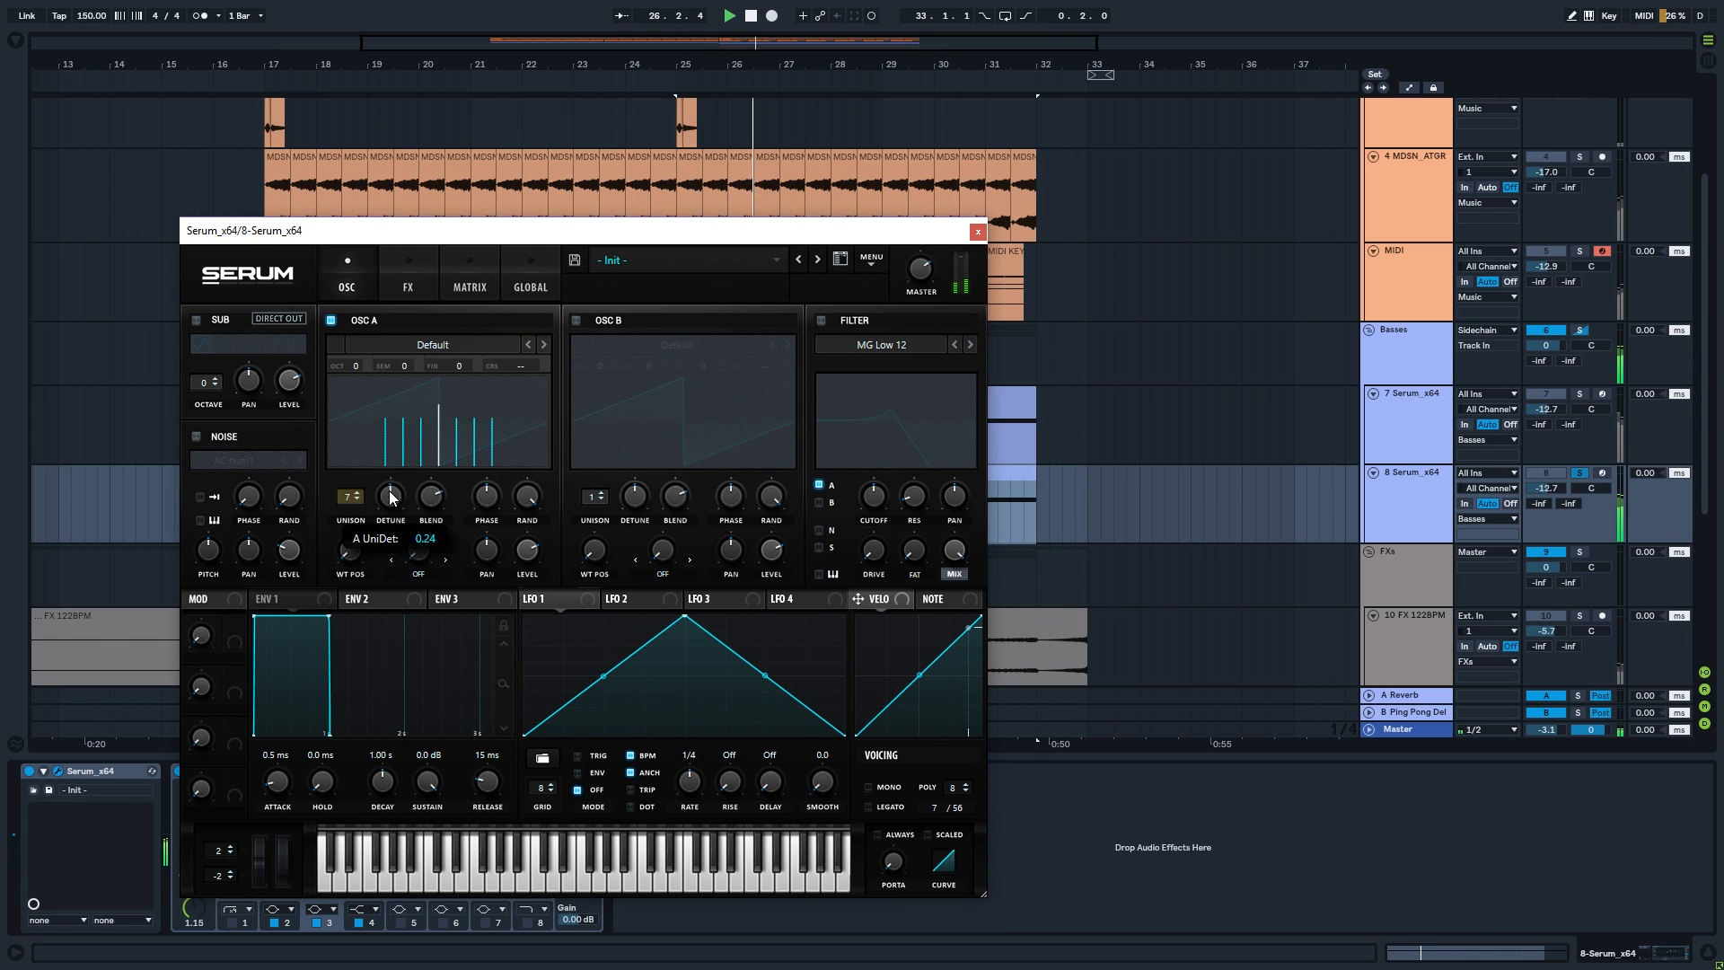
- Give oscillator A 7 unison voices and enable the MG Low 12 filter with key tracking, a lower cutoff and more resonance
click(821, 320)
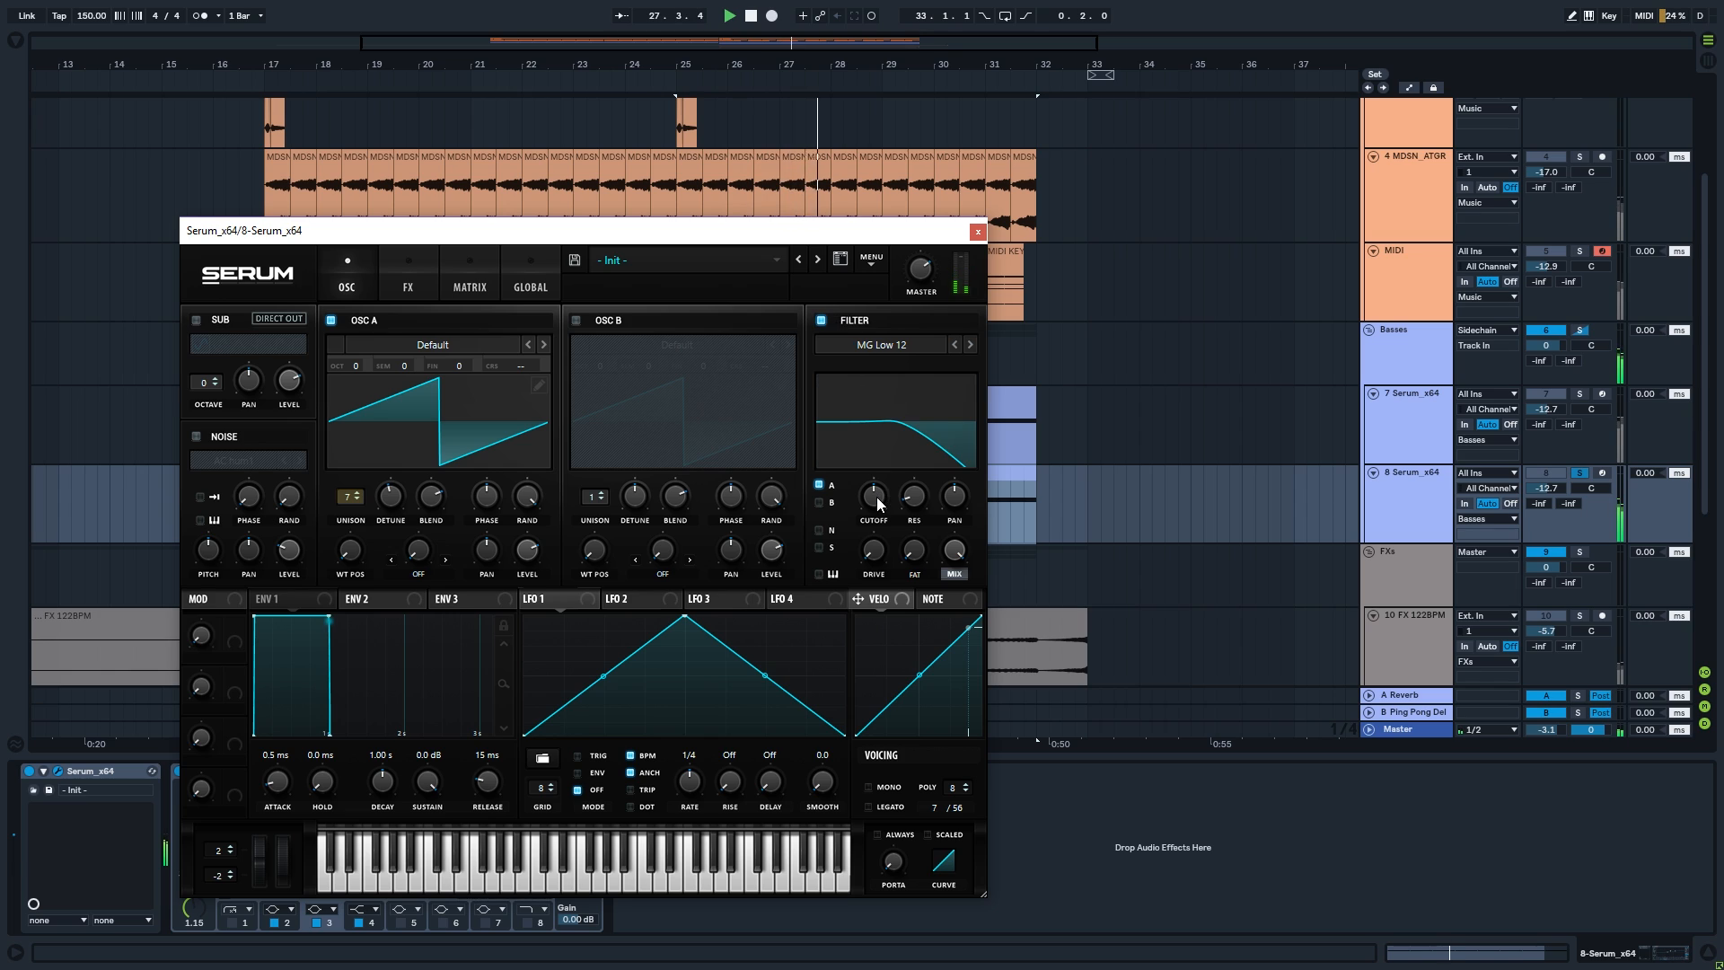
mouse_move(876, 497)
mouse_down()
mouse_move(874, 526)
mouse_move(876, 511)
mouse_up()
drag(917, 500, 881, 497)
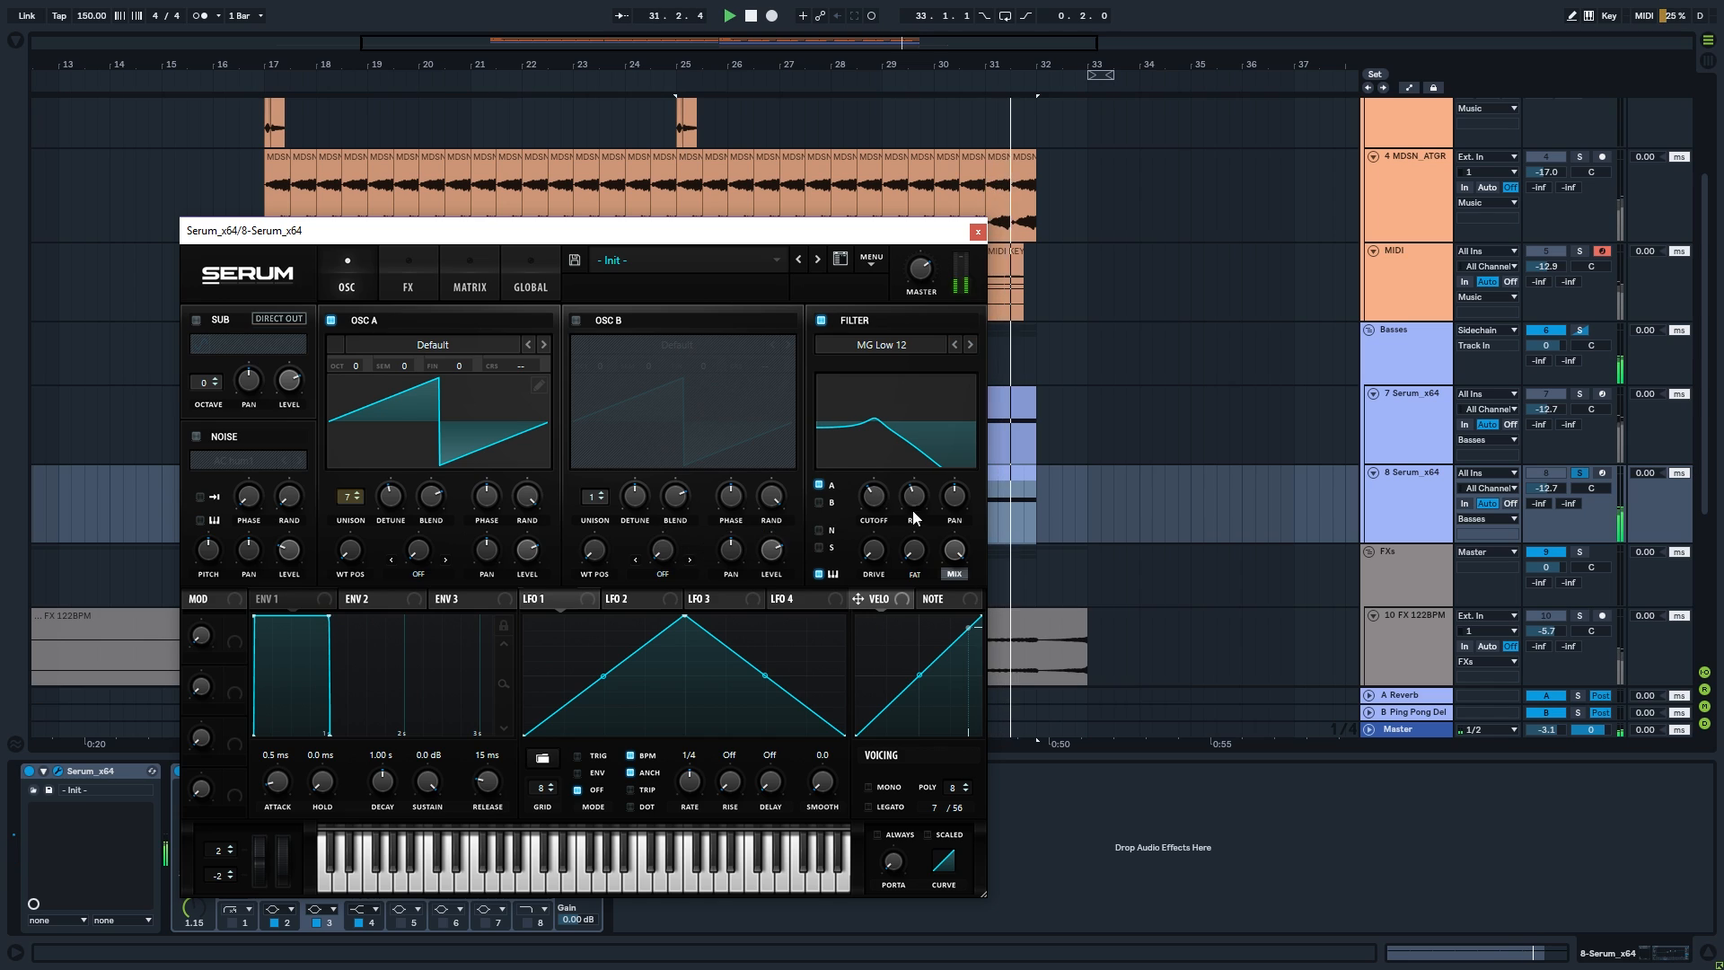
- Enable the sub oscillator with direct output, and oscillator B with 16 unison voices routed through the filter
click(197, 319)
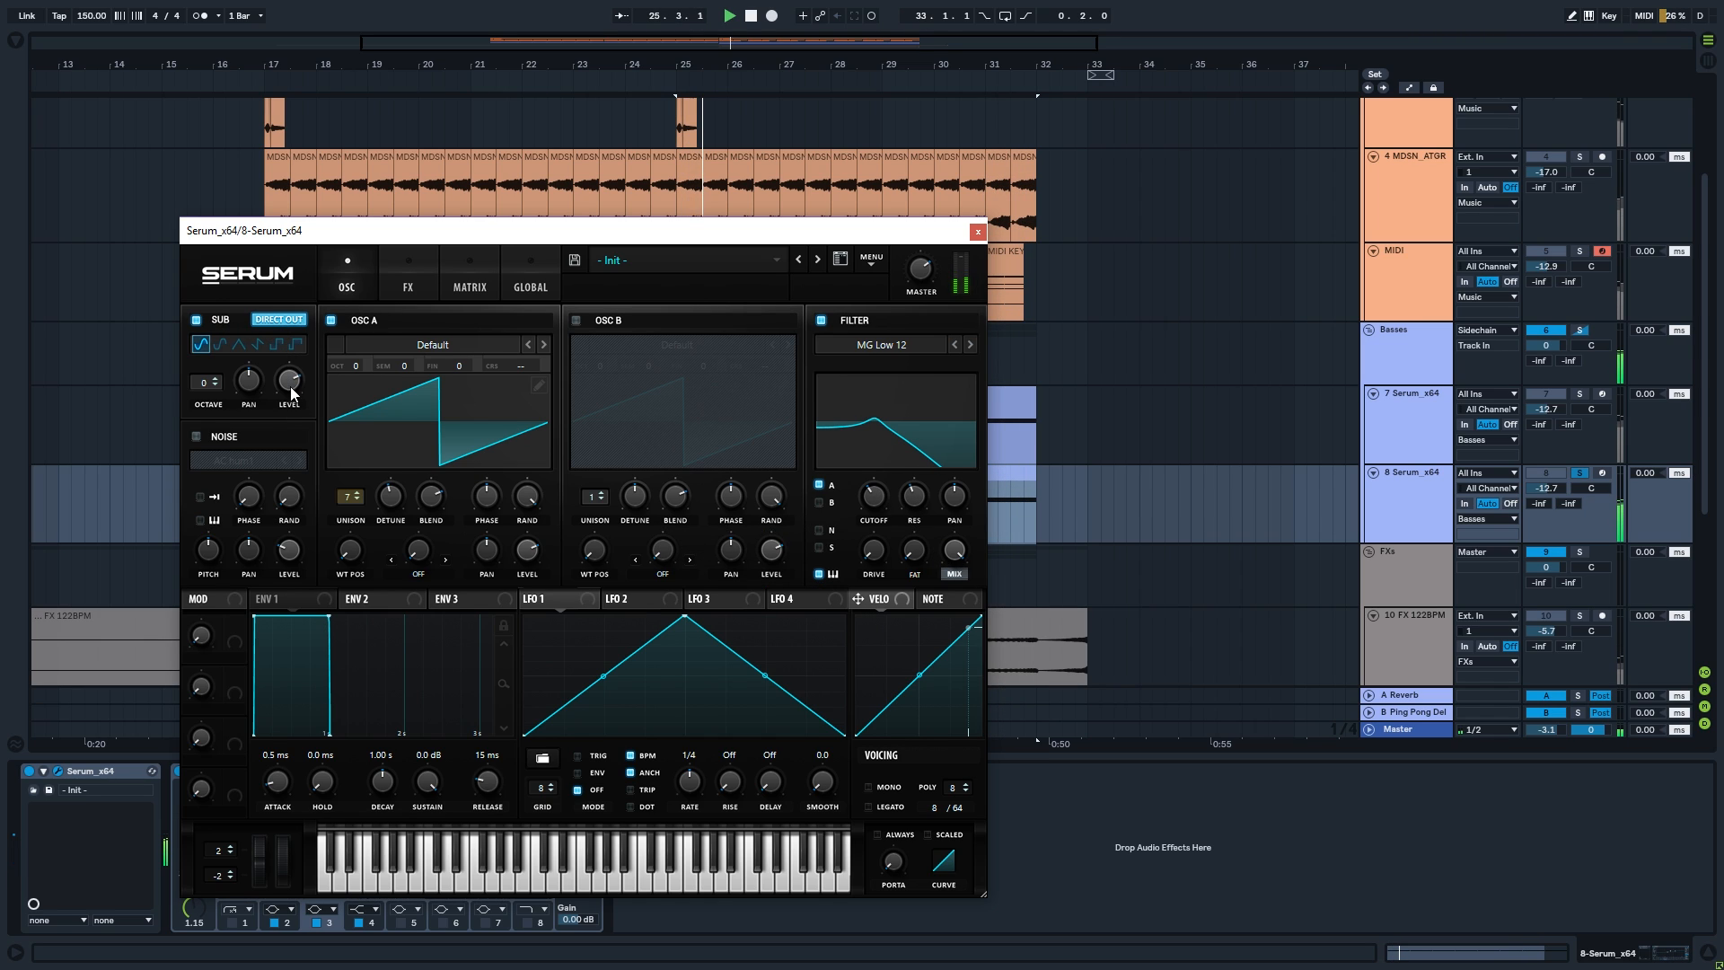
click(576, 320)
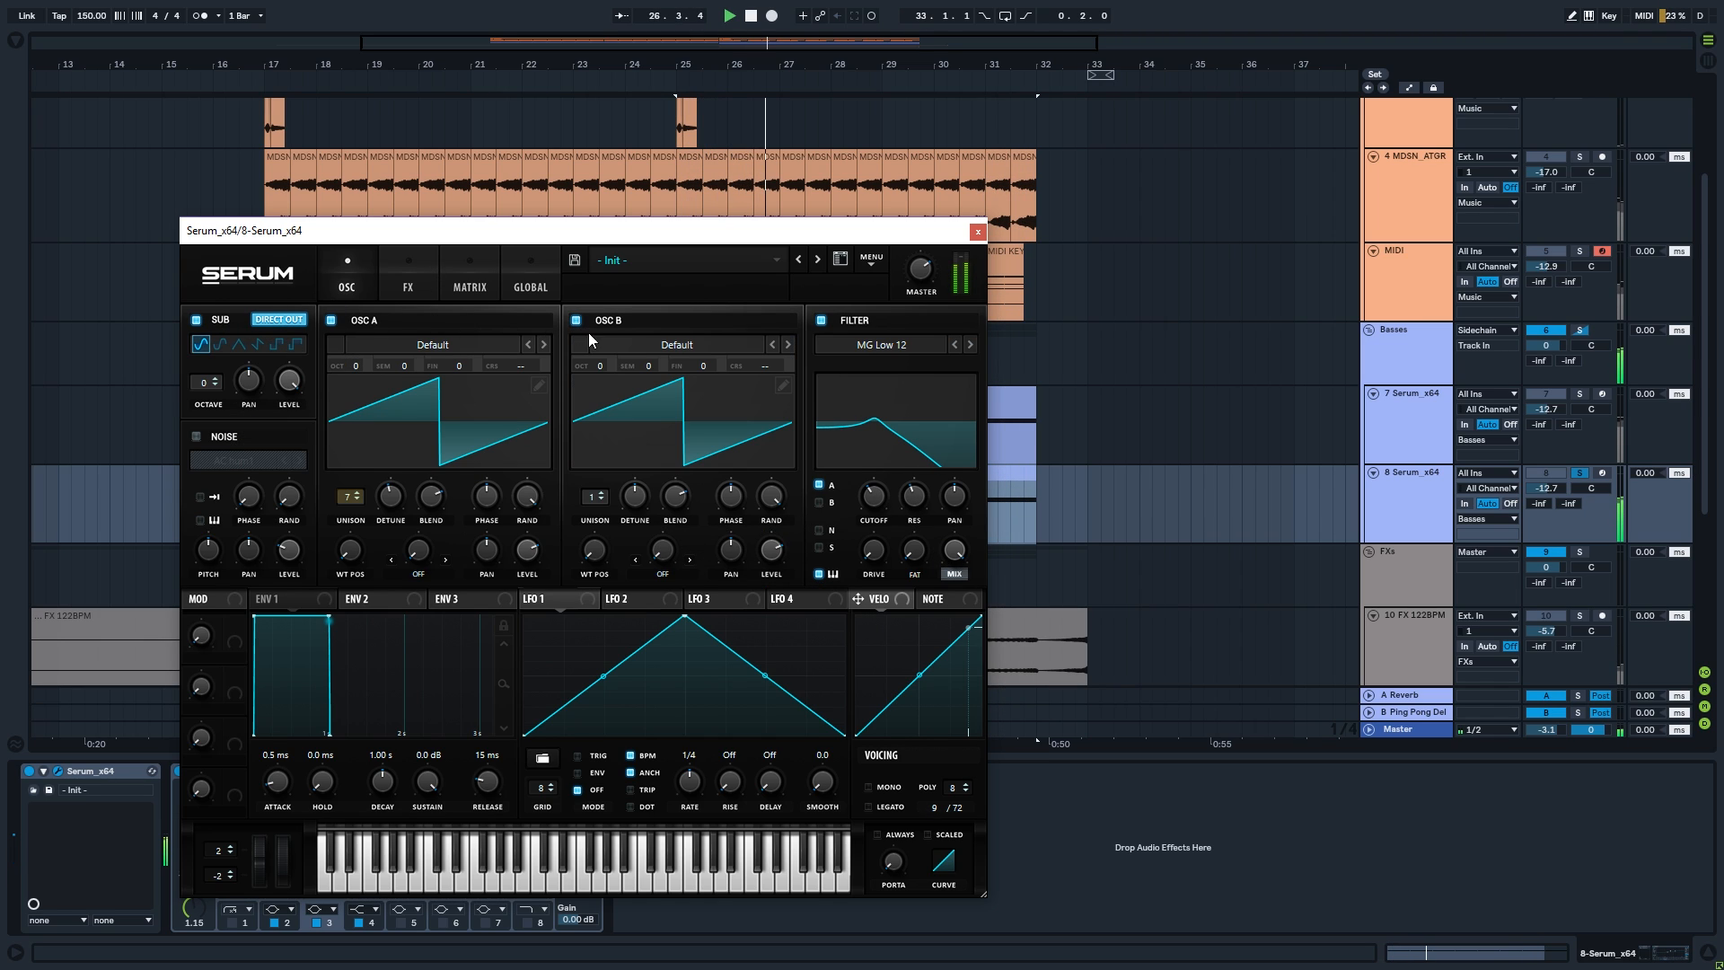
drag(594, 496, 635, 517)
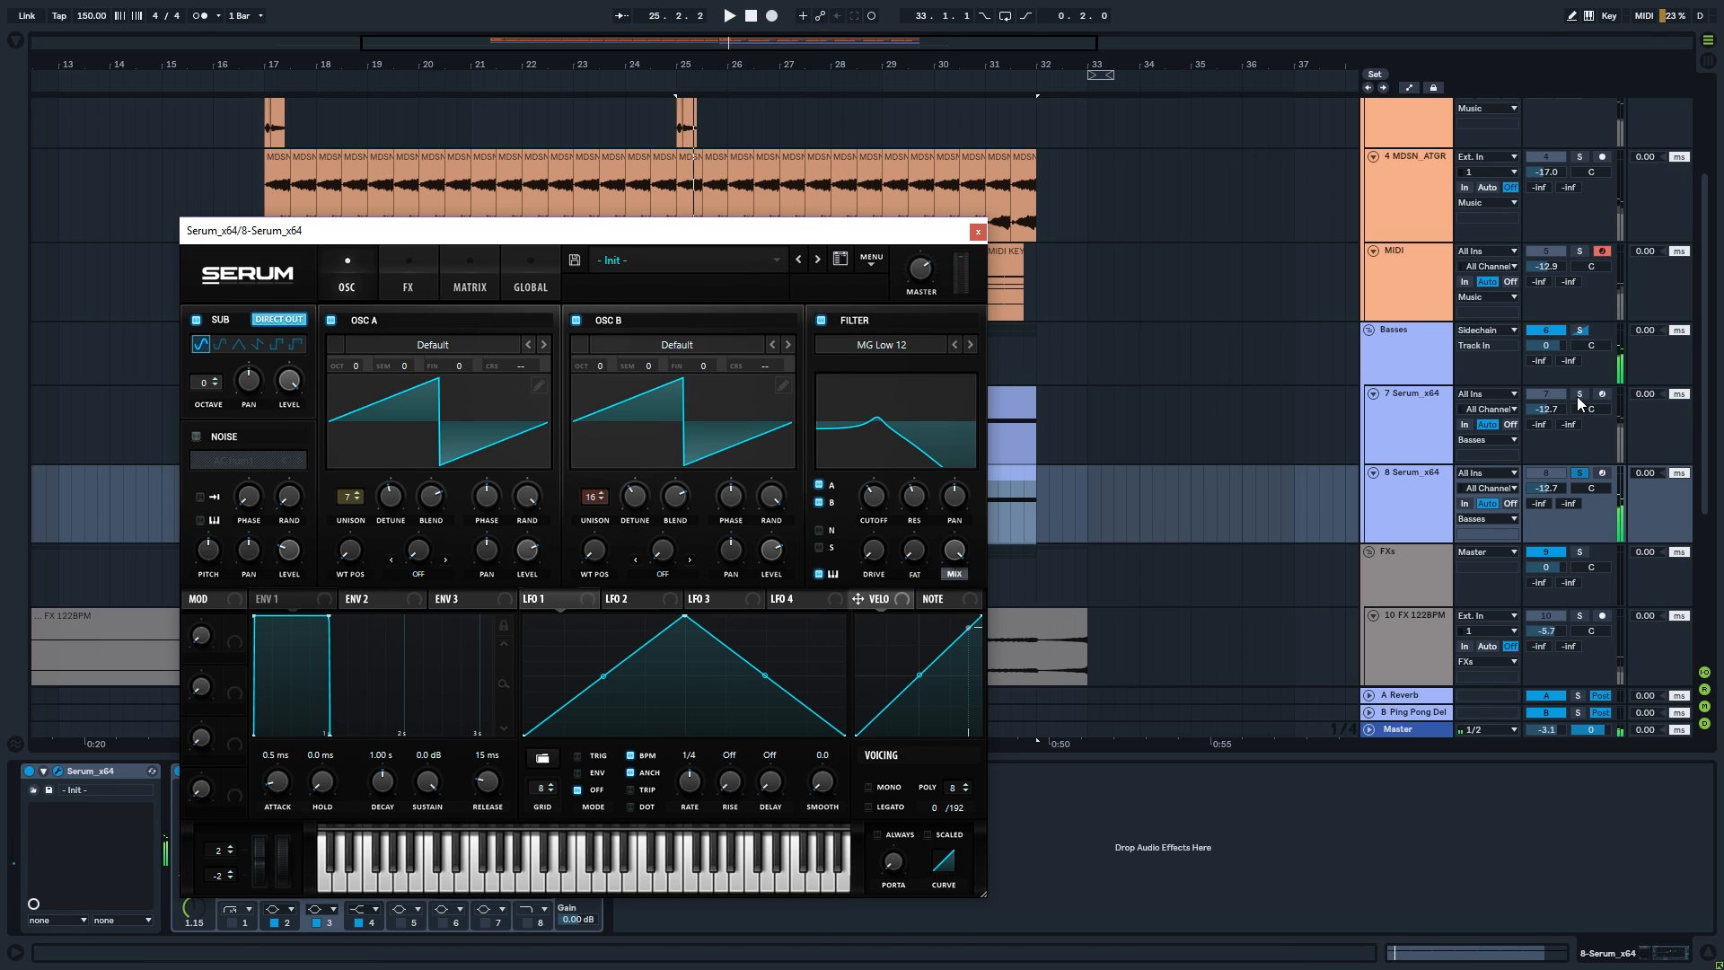
- Compare the patch with the original bass, raise the filter cutoff slightly and set oscillator B's unison to 10 voices
click(1579, 395)
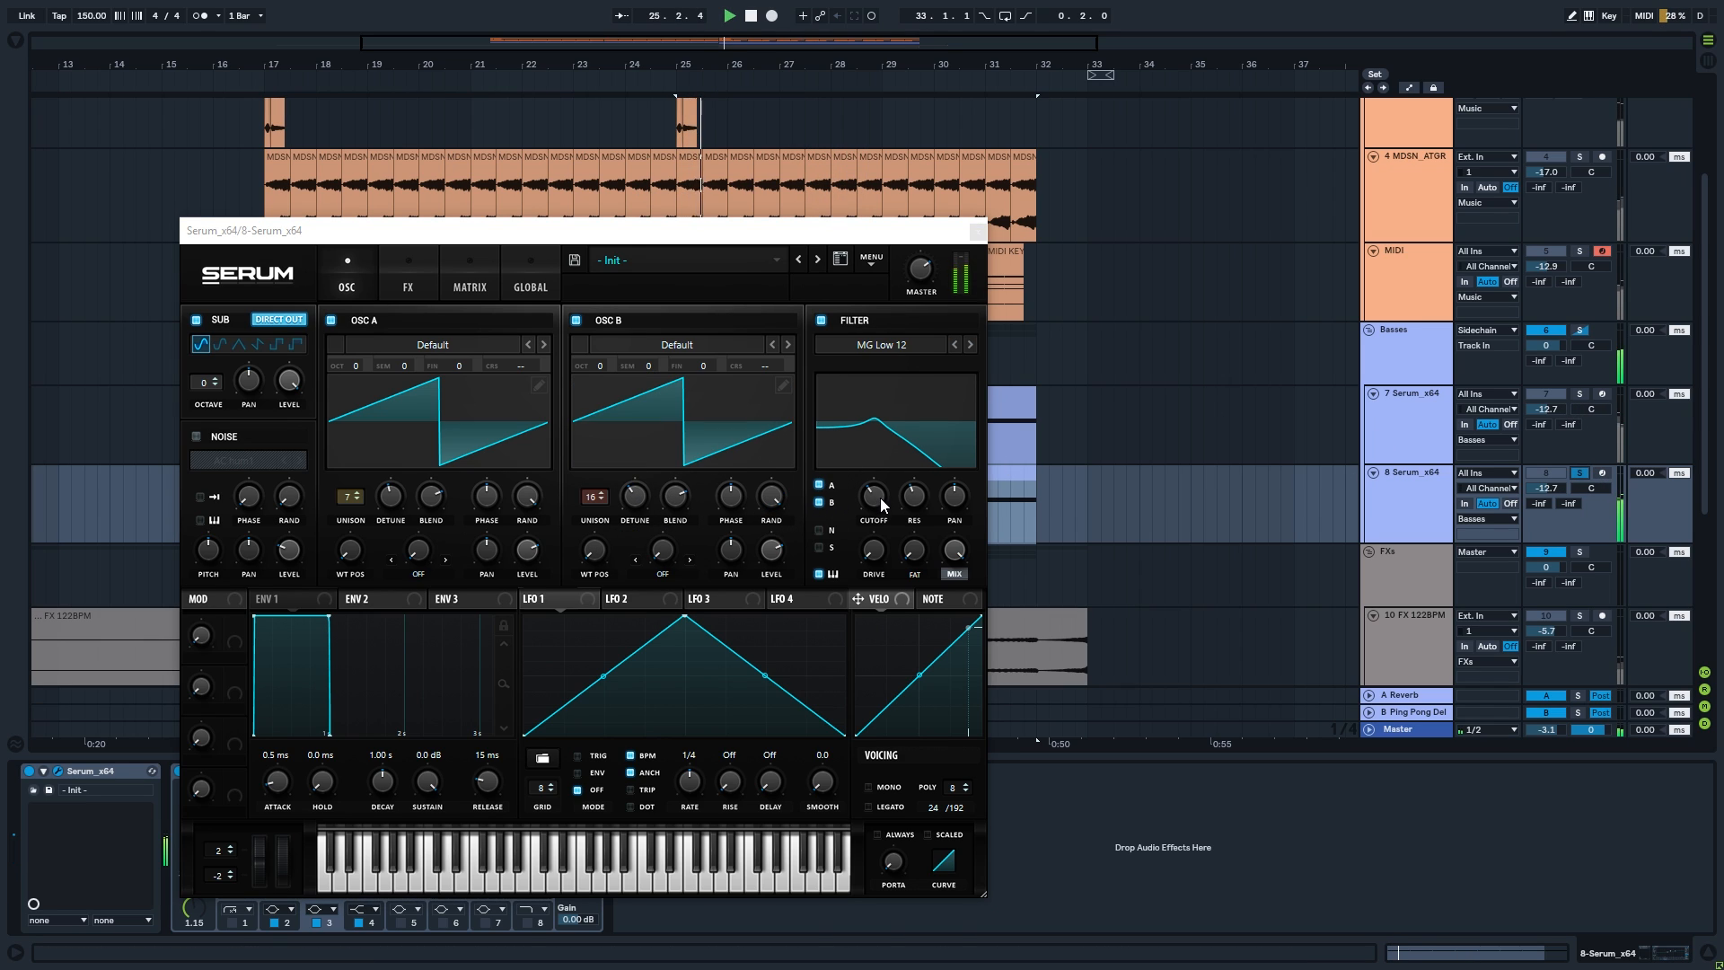
drag(880, 502, 885, 491)
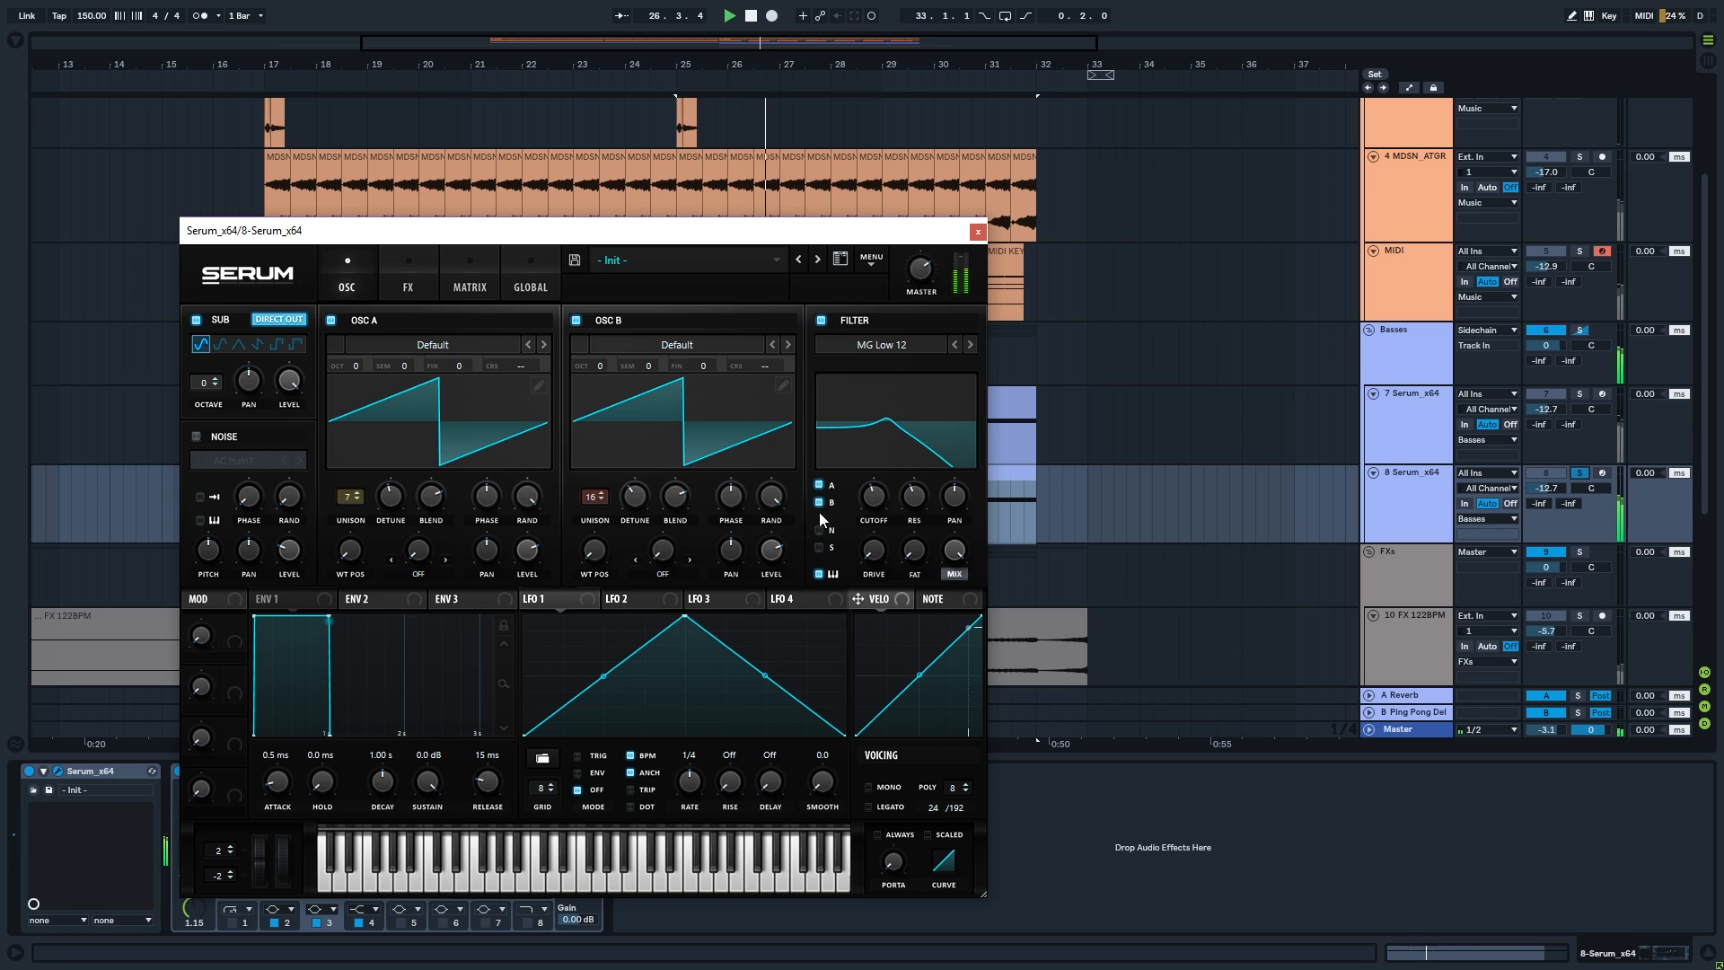
click(634, 510)
drag(632, 510, 574, 575)
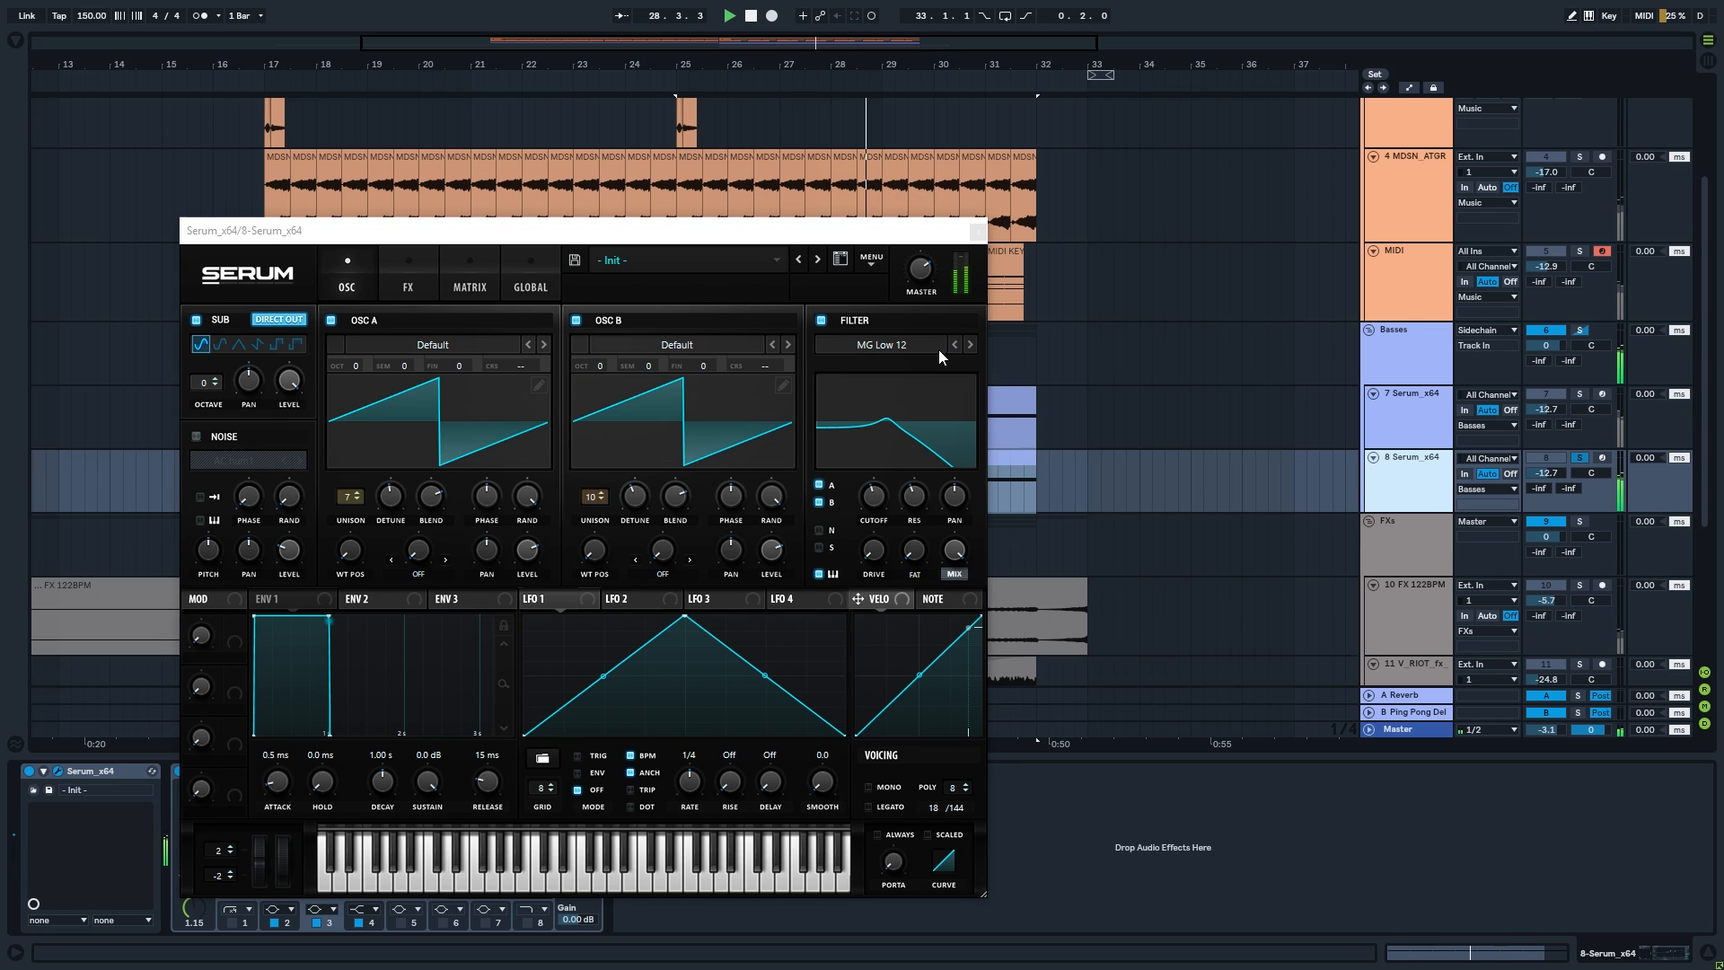
- Change the filter type to MG Low 24 and set its cutoff to 1241 Hz
click(969, 344)
click(970, 345)
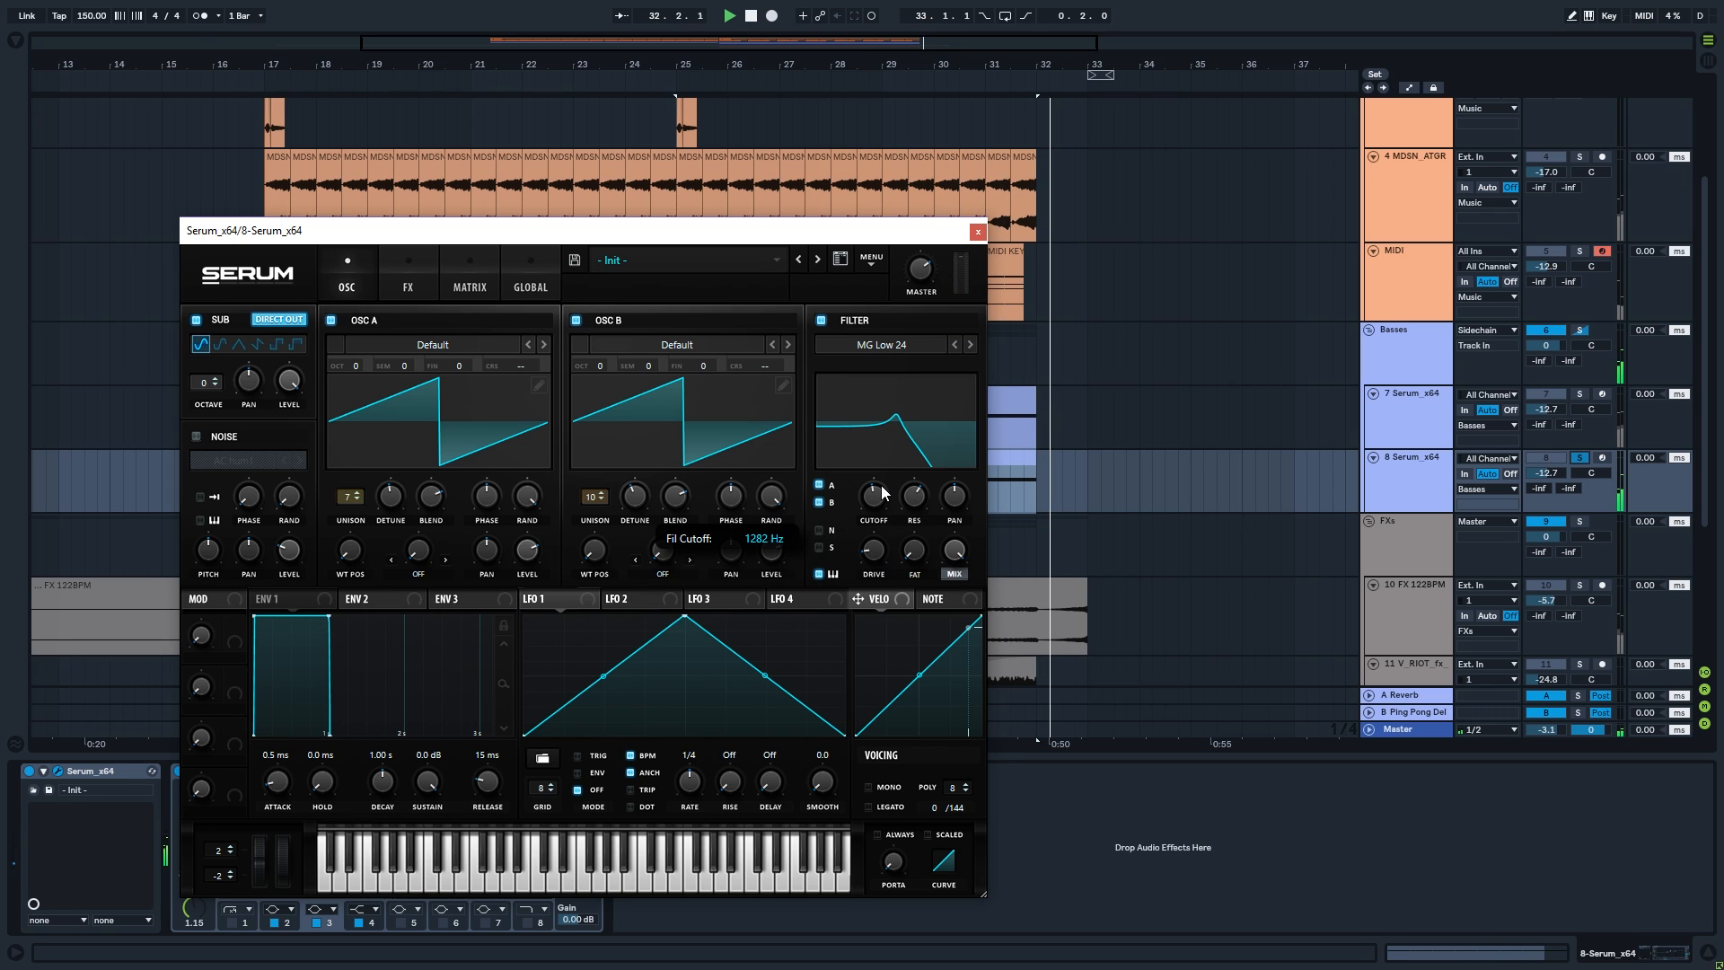
scroll(880, 490, up, 3)
scroll(878, 505, down, 1)
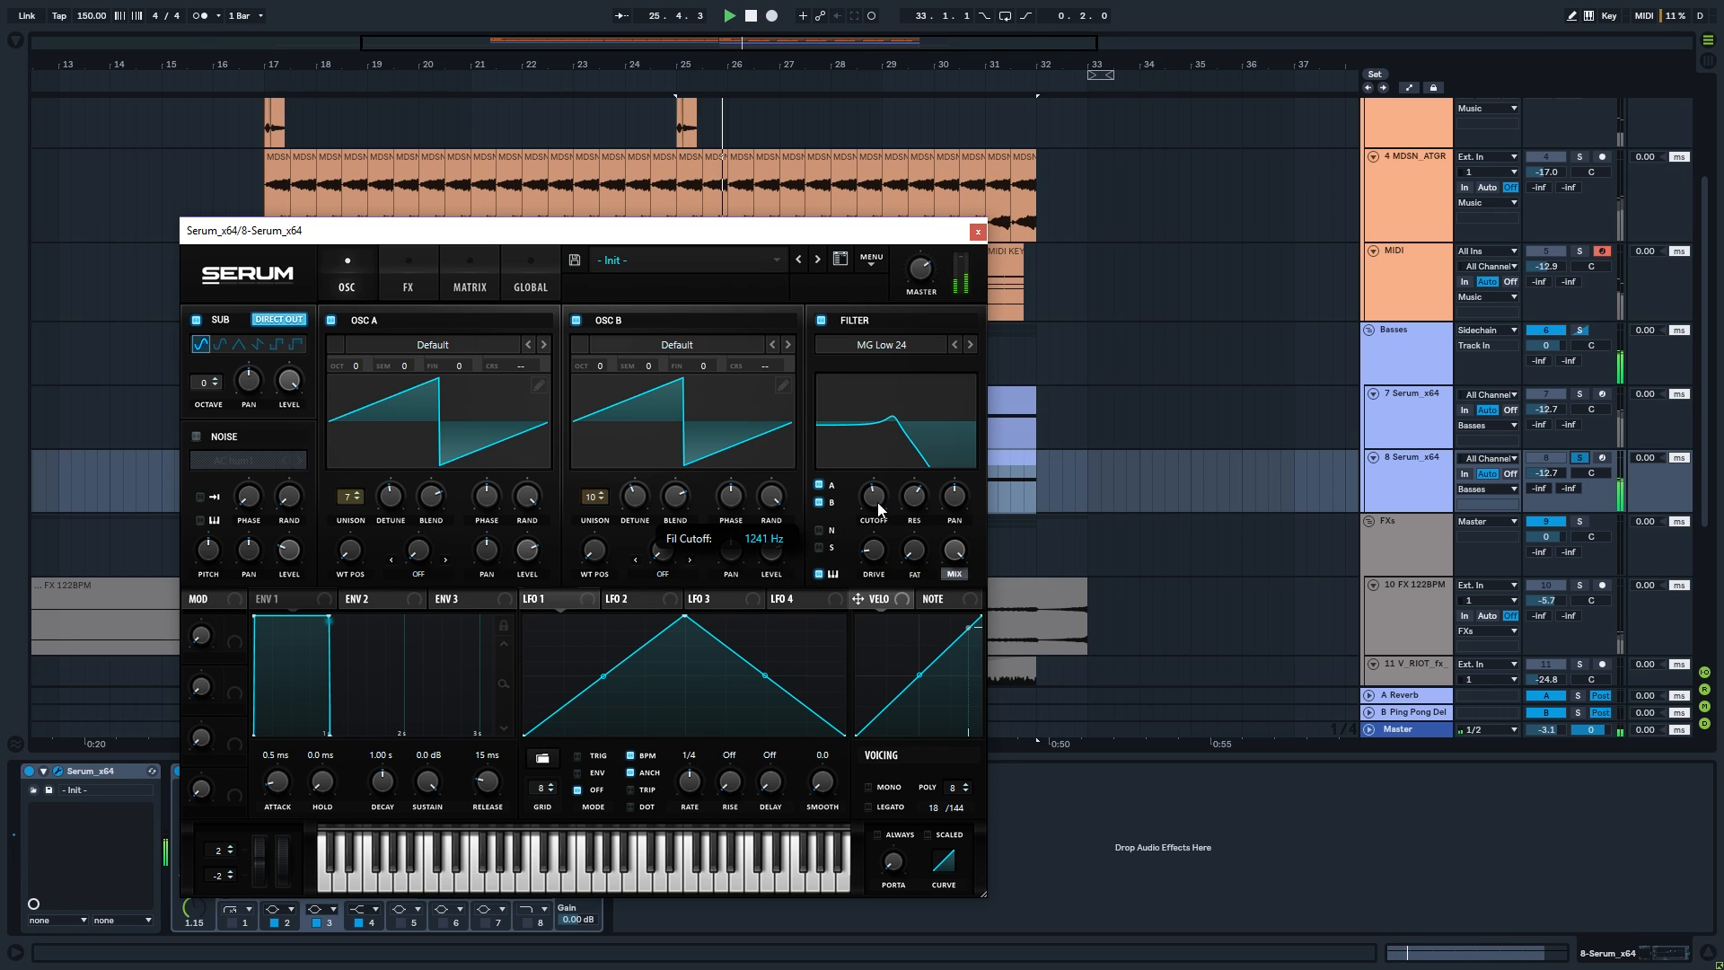
- Compare the recreated bass with the original on track 7 and delete the duplicated Serum track
click(1580, 459)
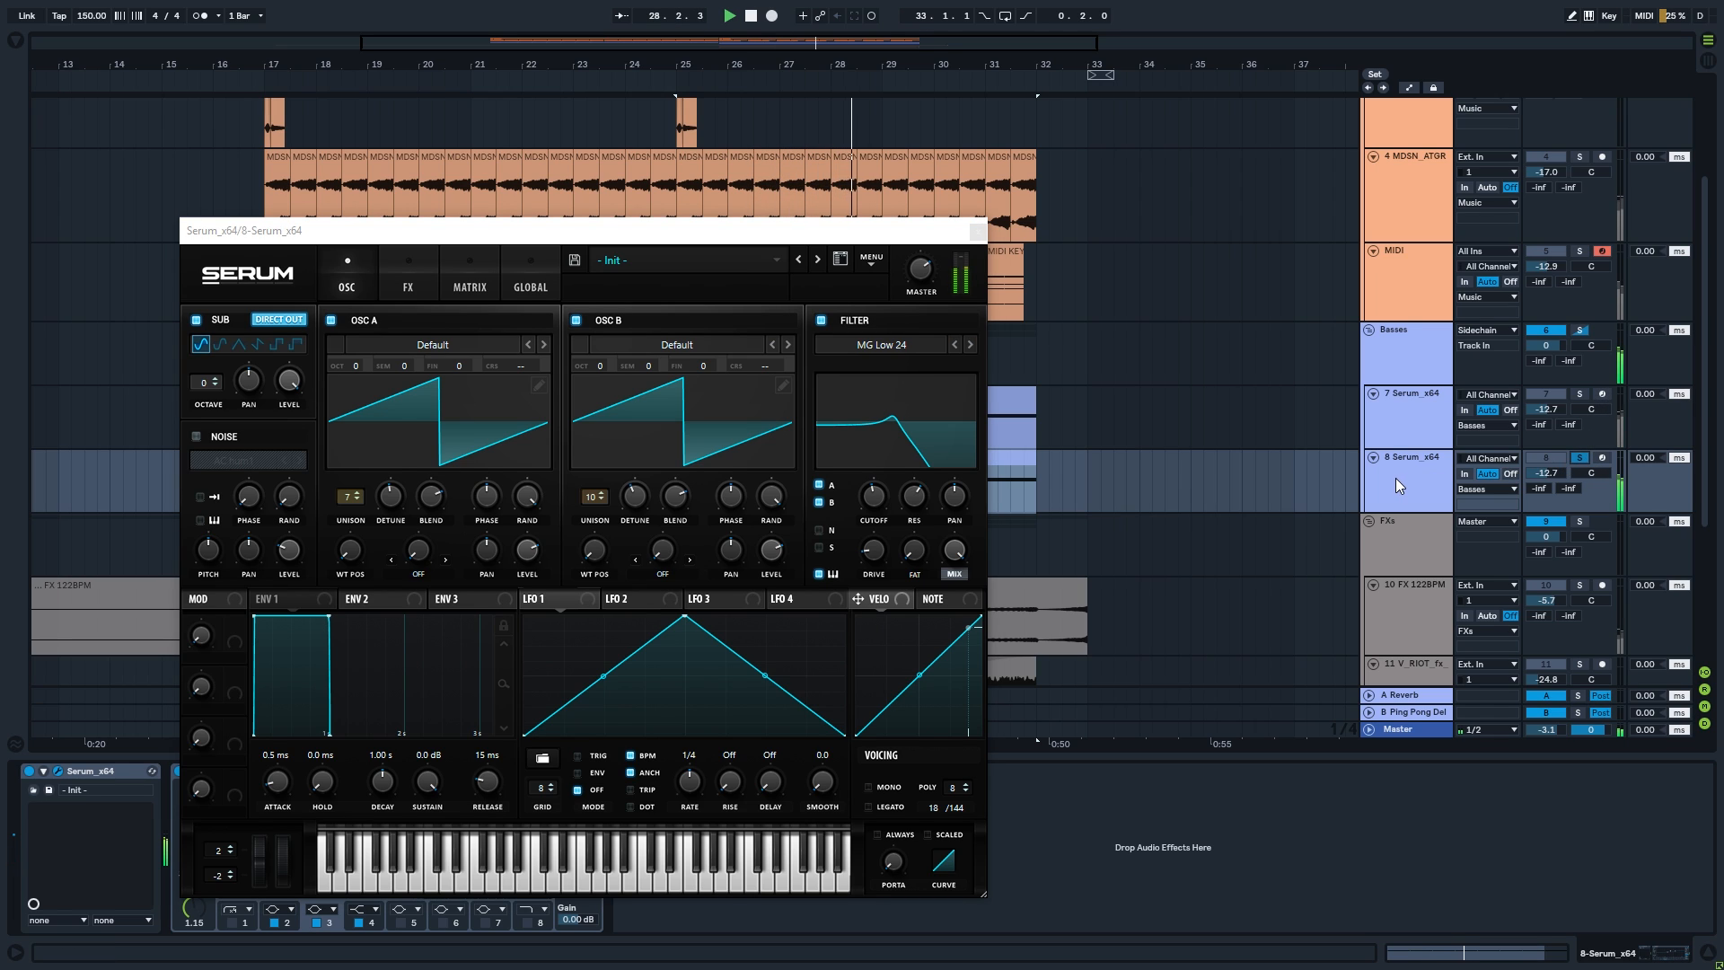
key(space)
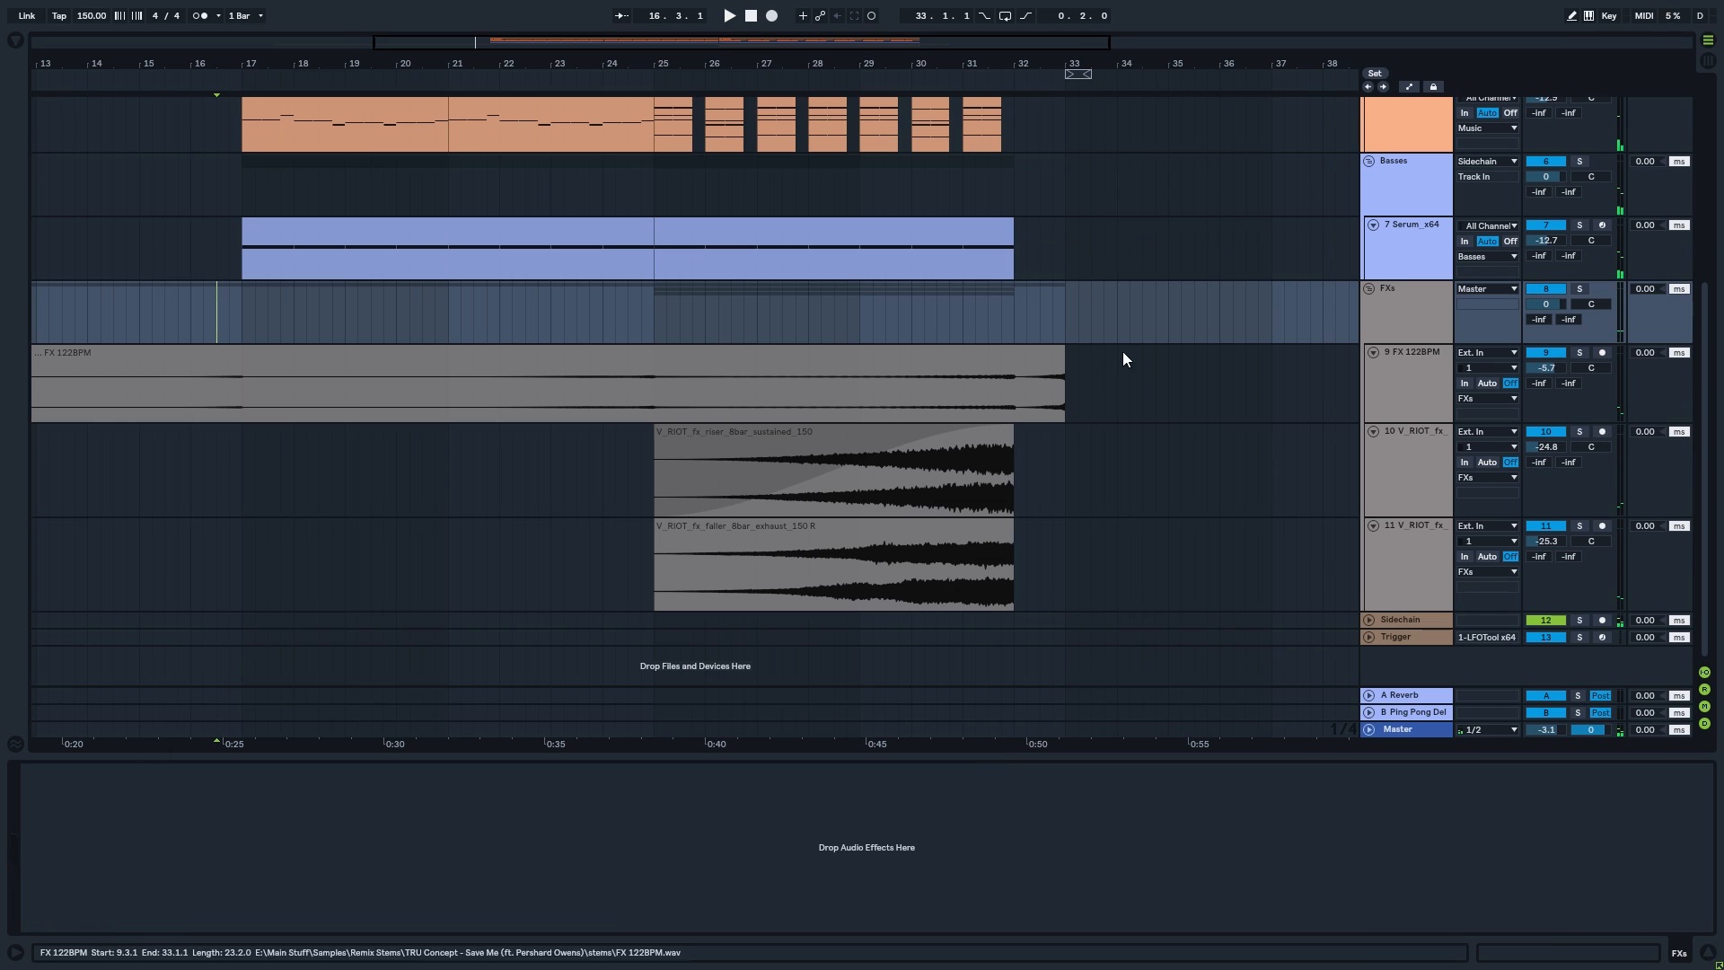
key(Delete)
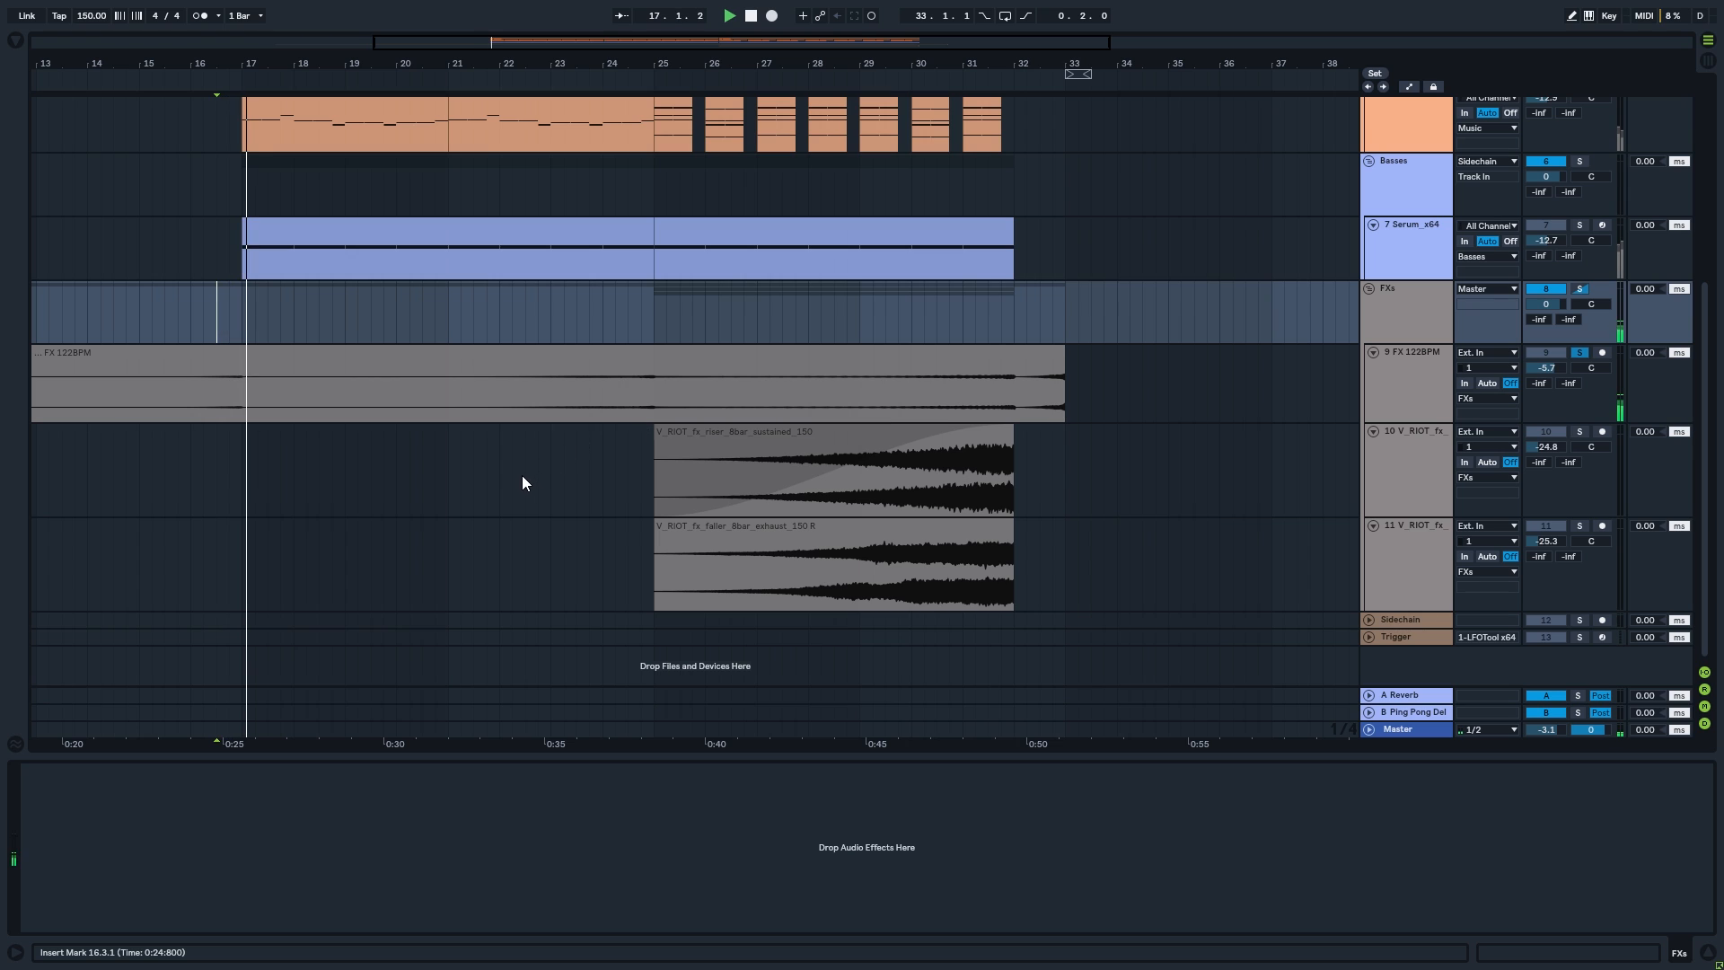
- Play the soloed track 9 FX 122BPM from bars 24.2, 30.4 and about 32
click(617, 408)
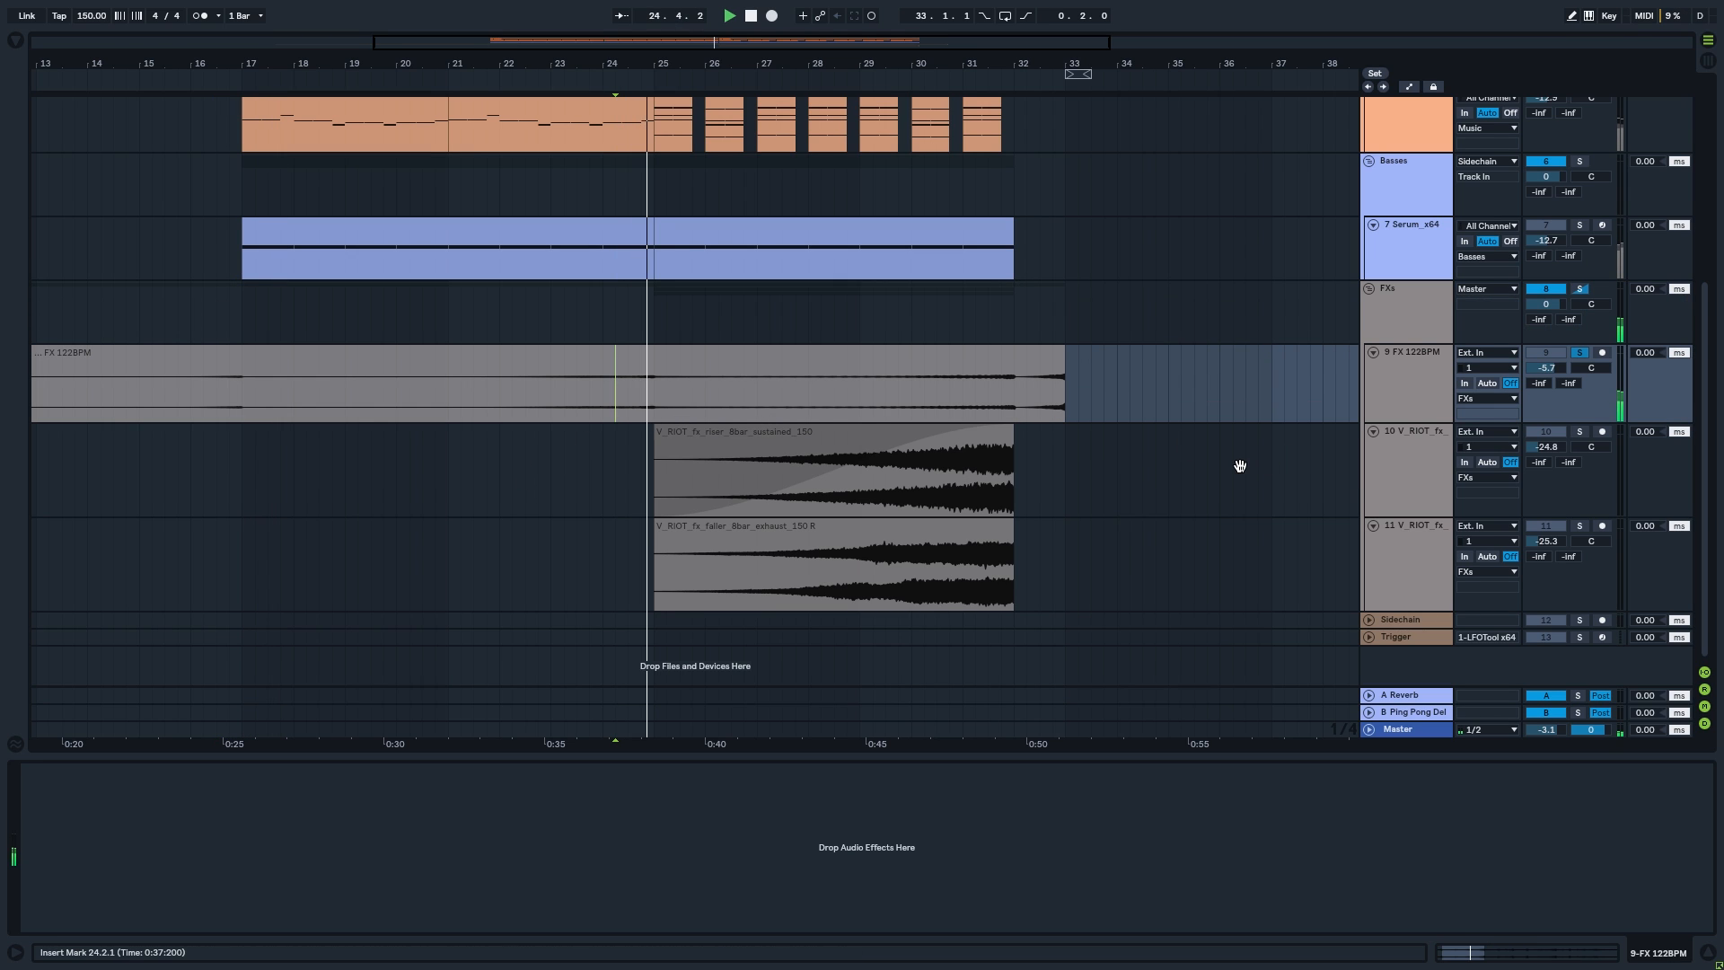
click(936, 317)
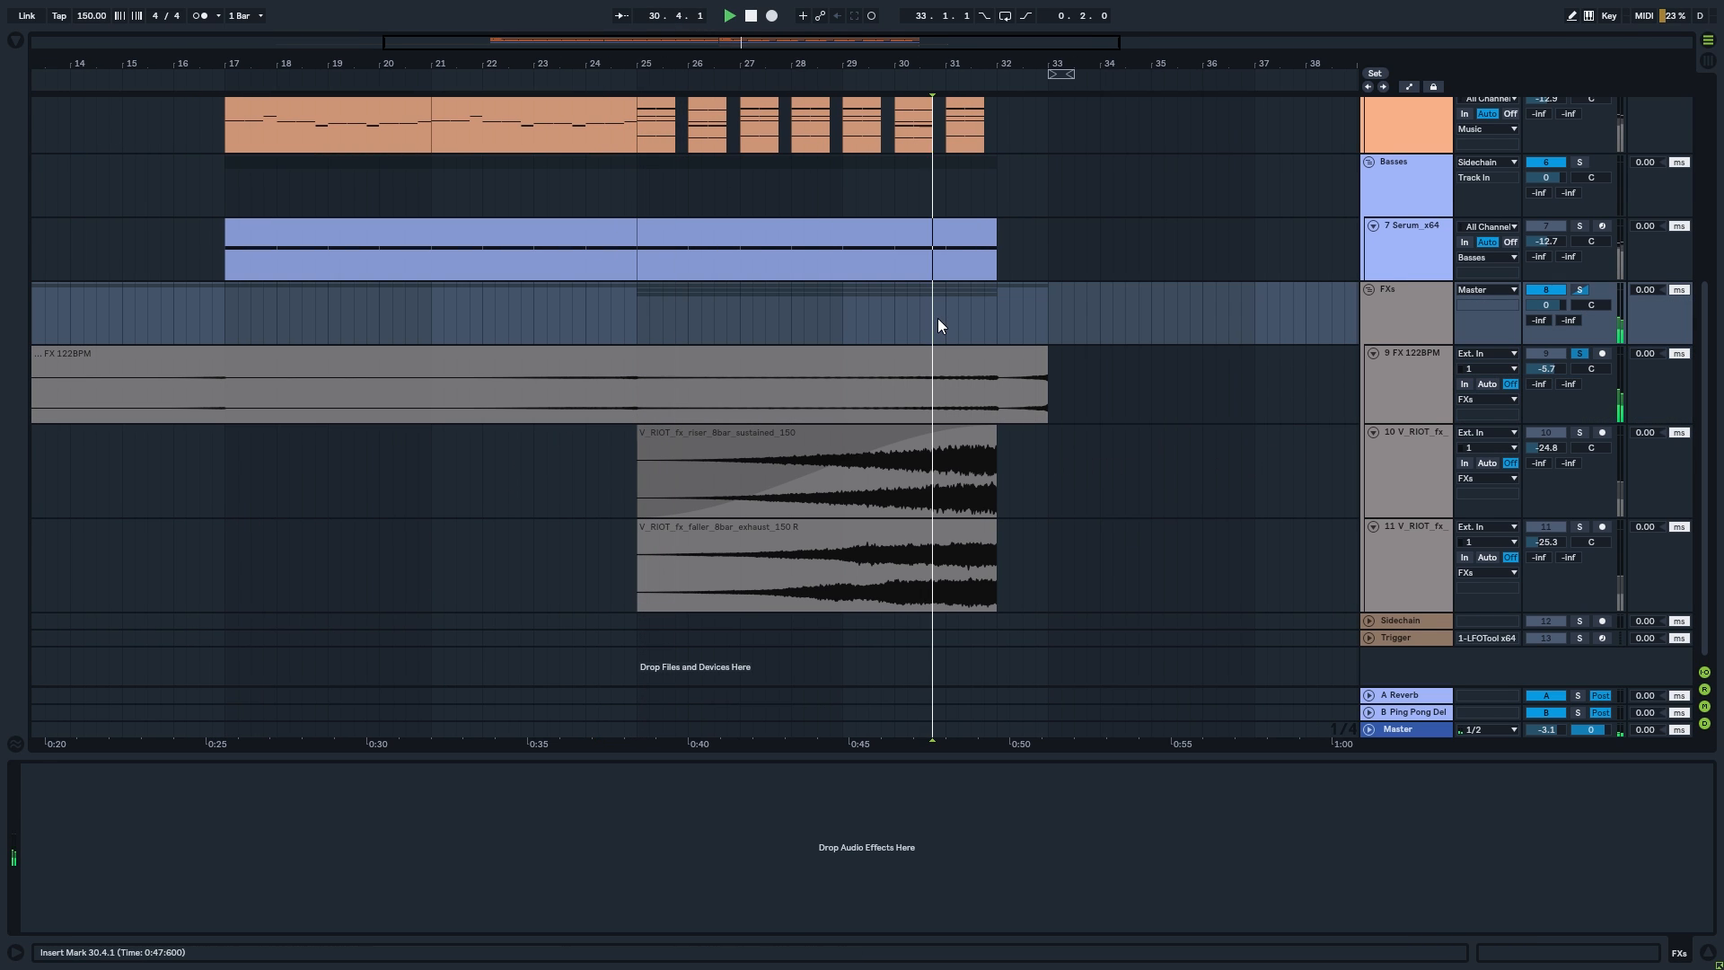
click(1023, 314)
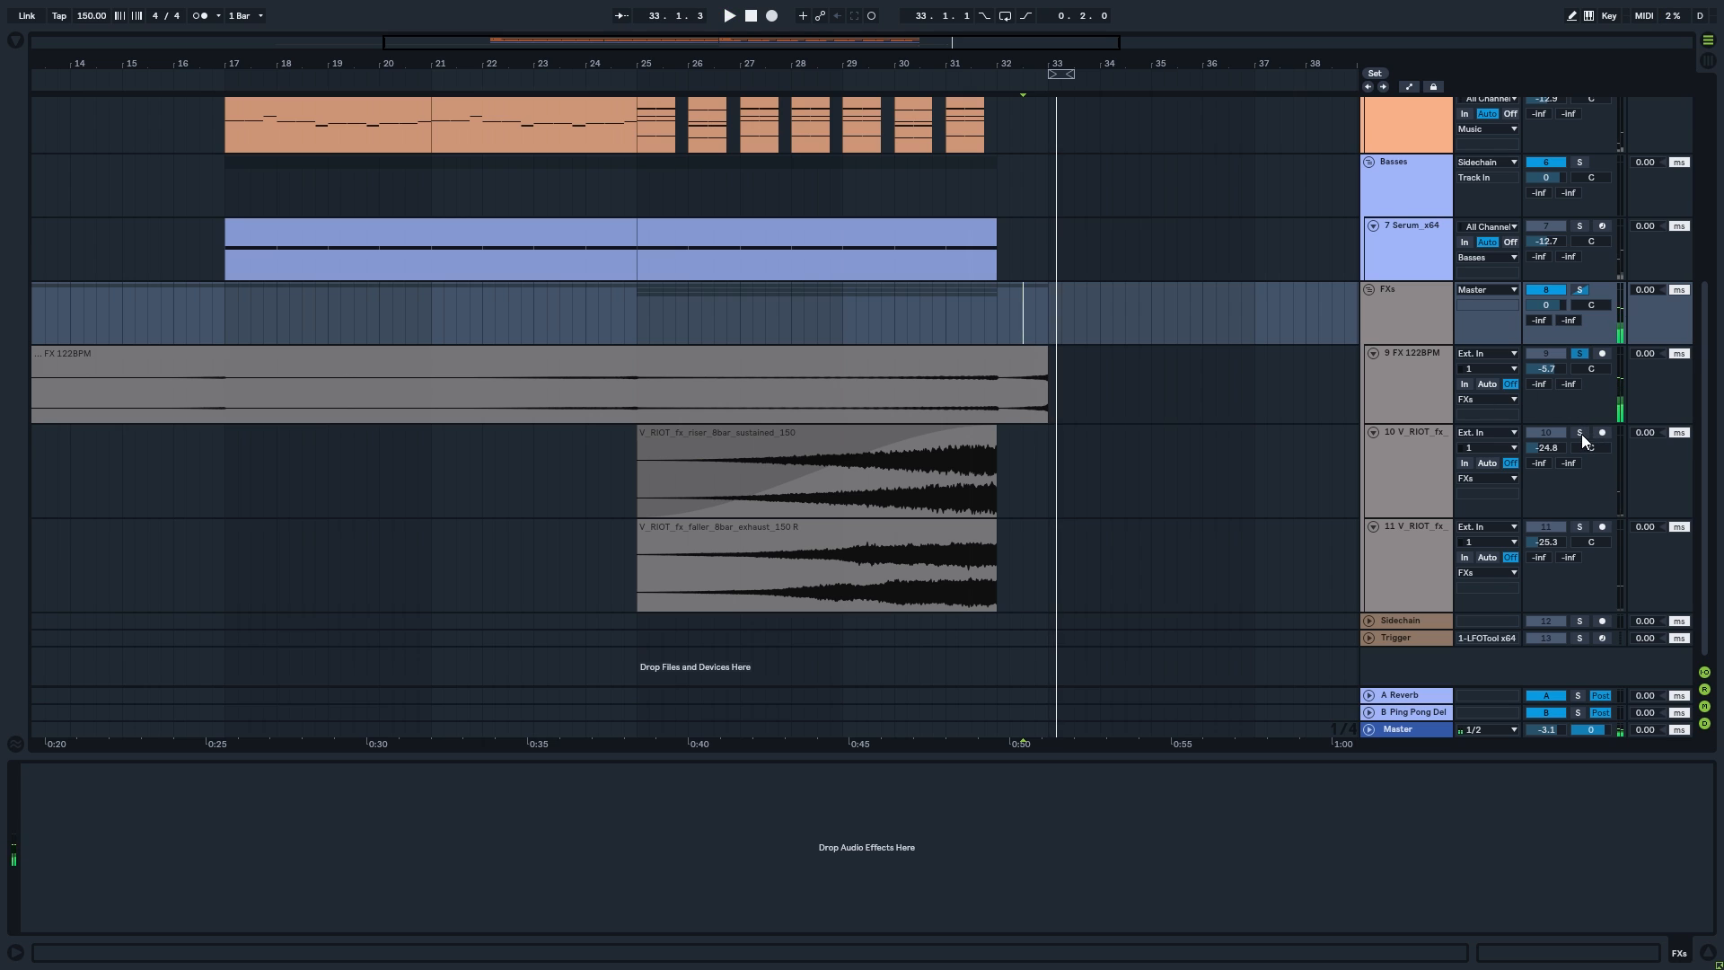
- Play the riser on track 10 and the reversed faller on track 11 in solo, then the unsoloed ending
click(848, 495)
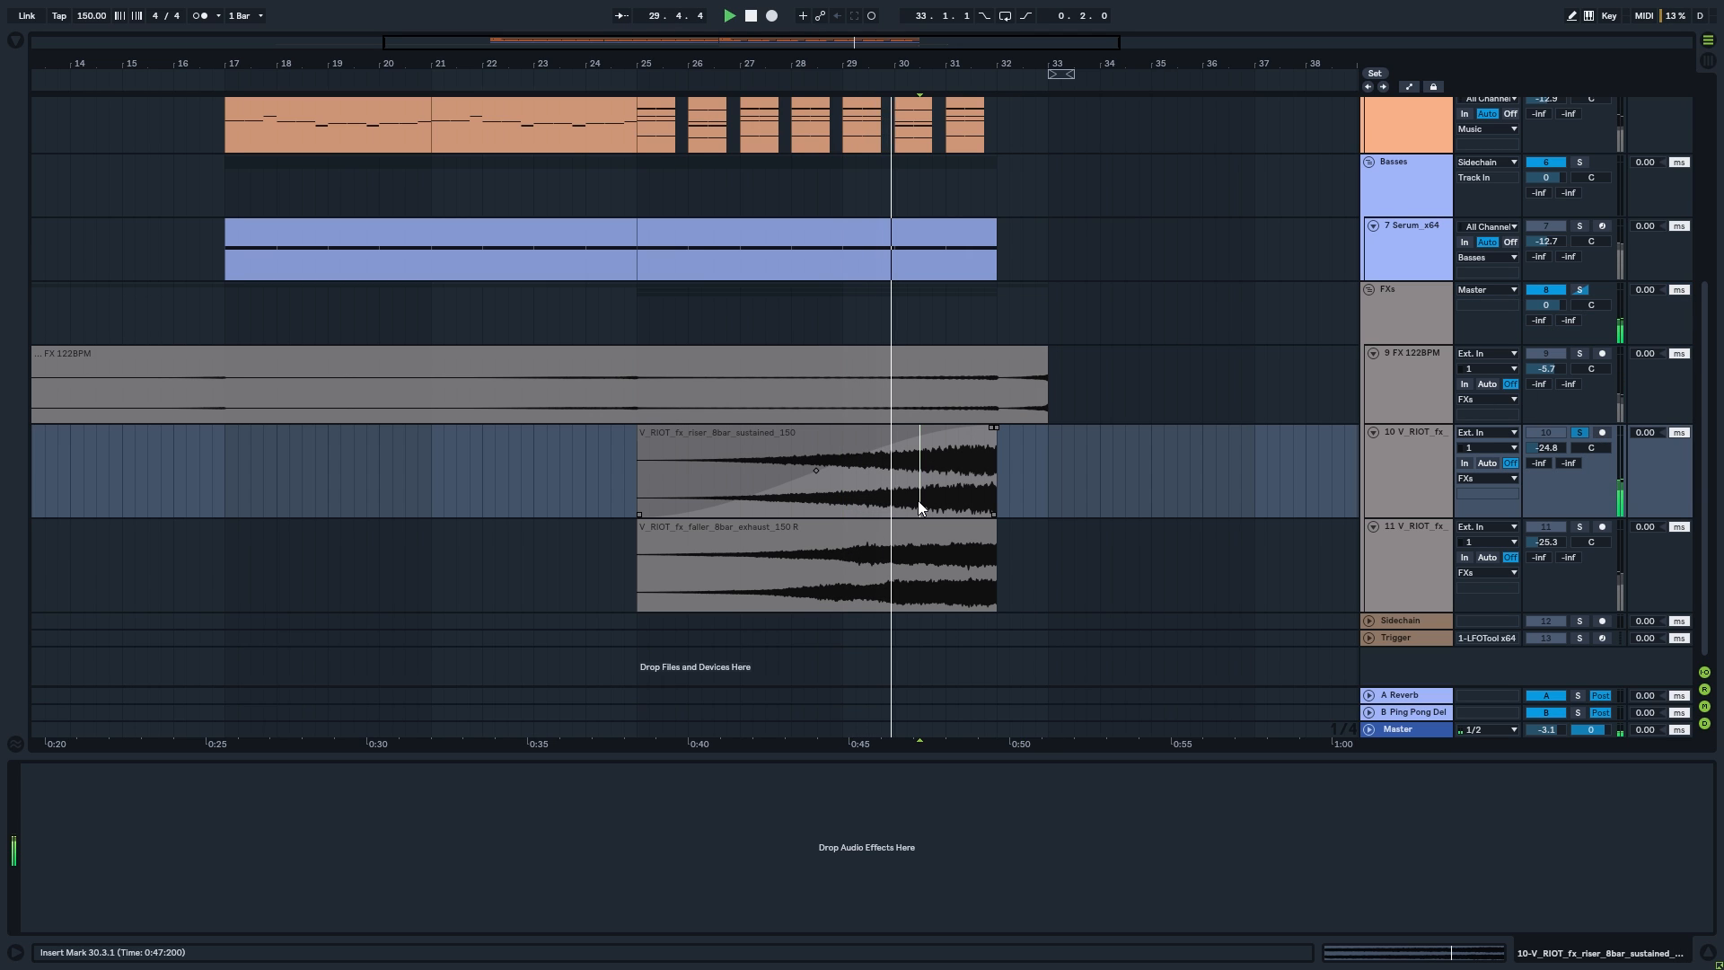
scroll(917, 499, up, 2)
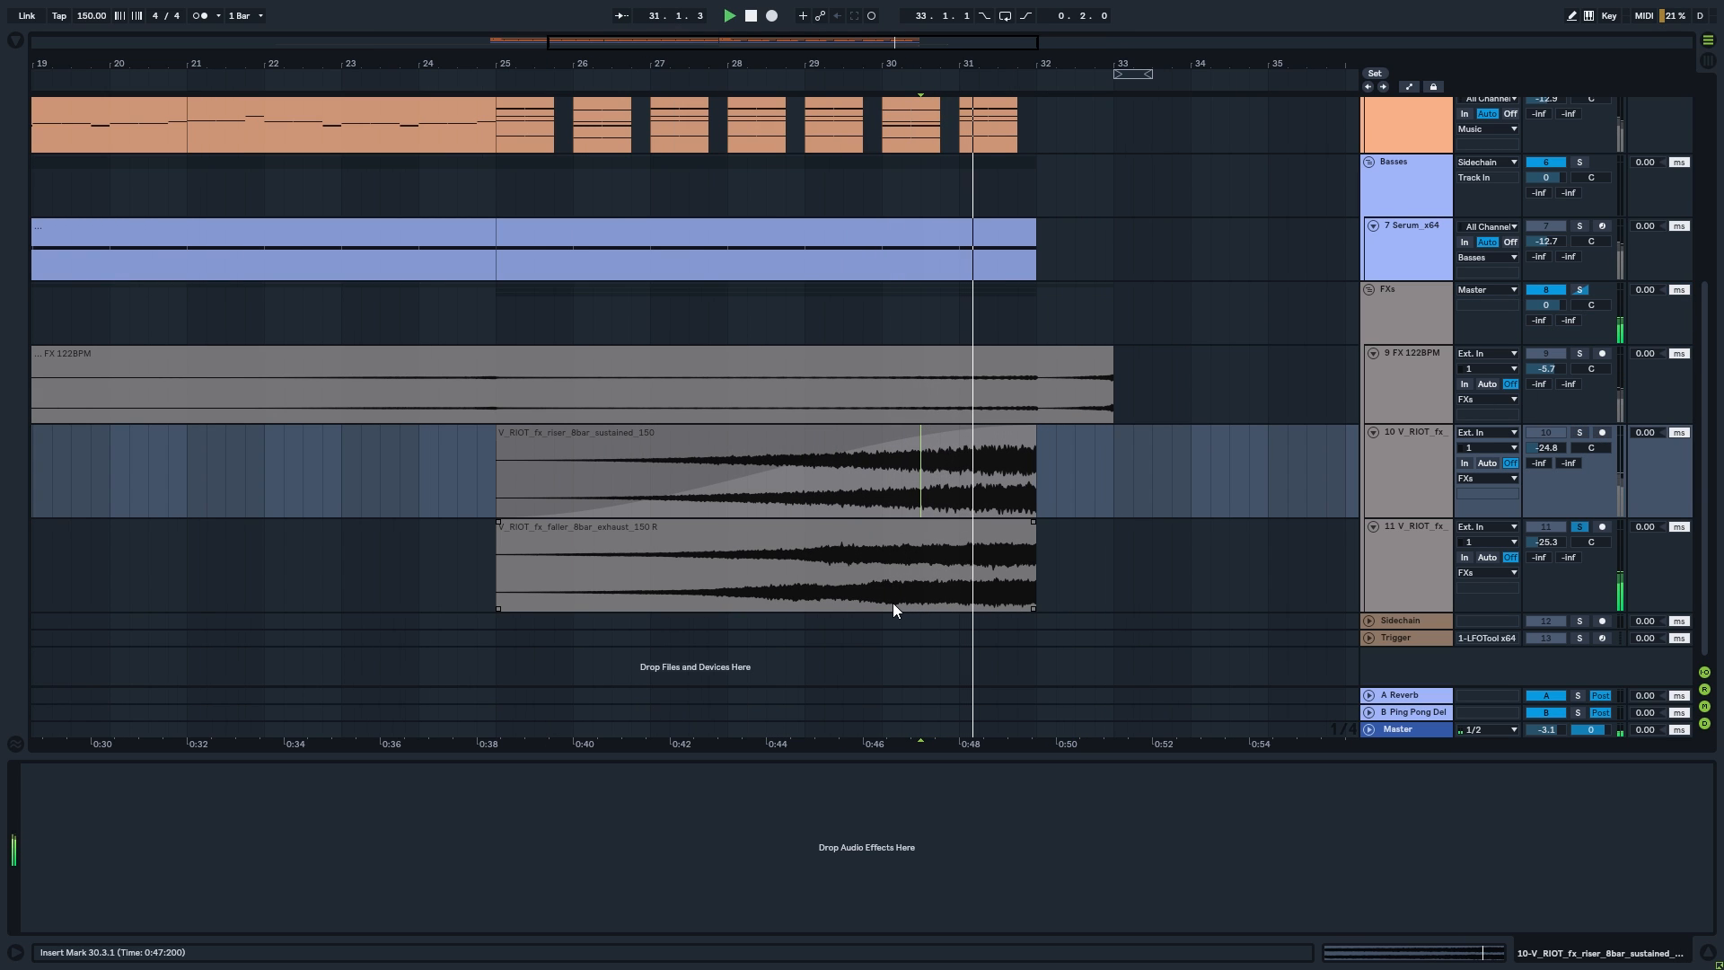
scroll(1195, 375, down, 3)
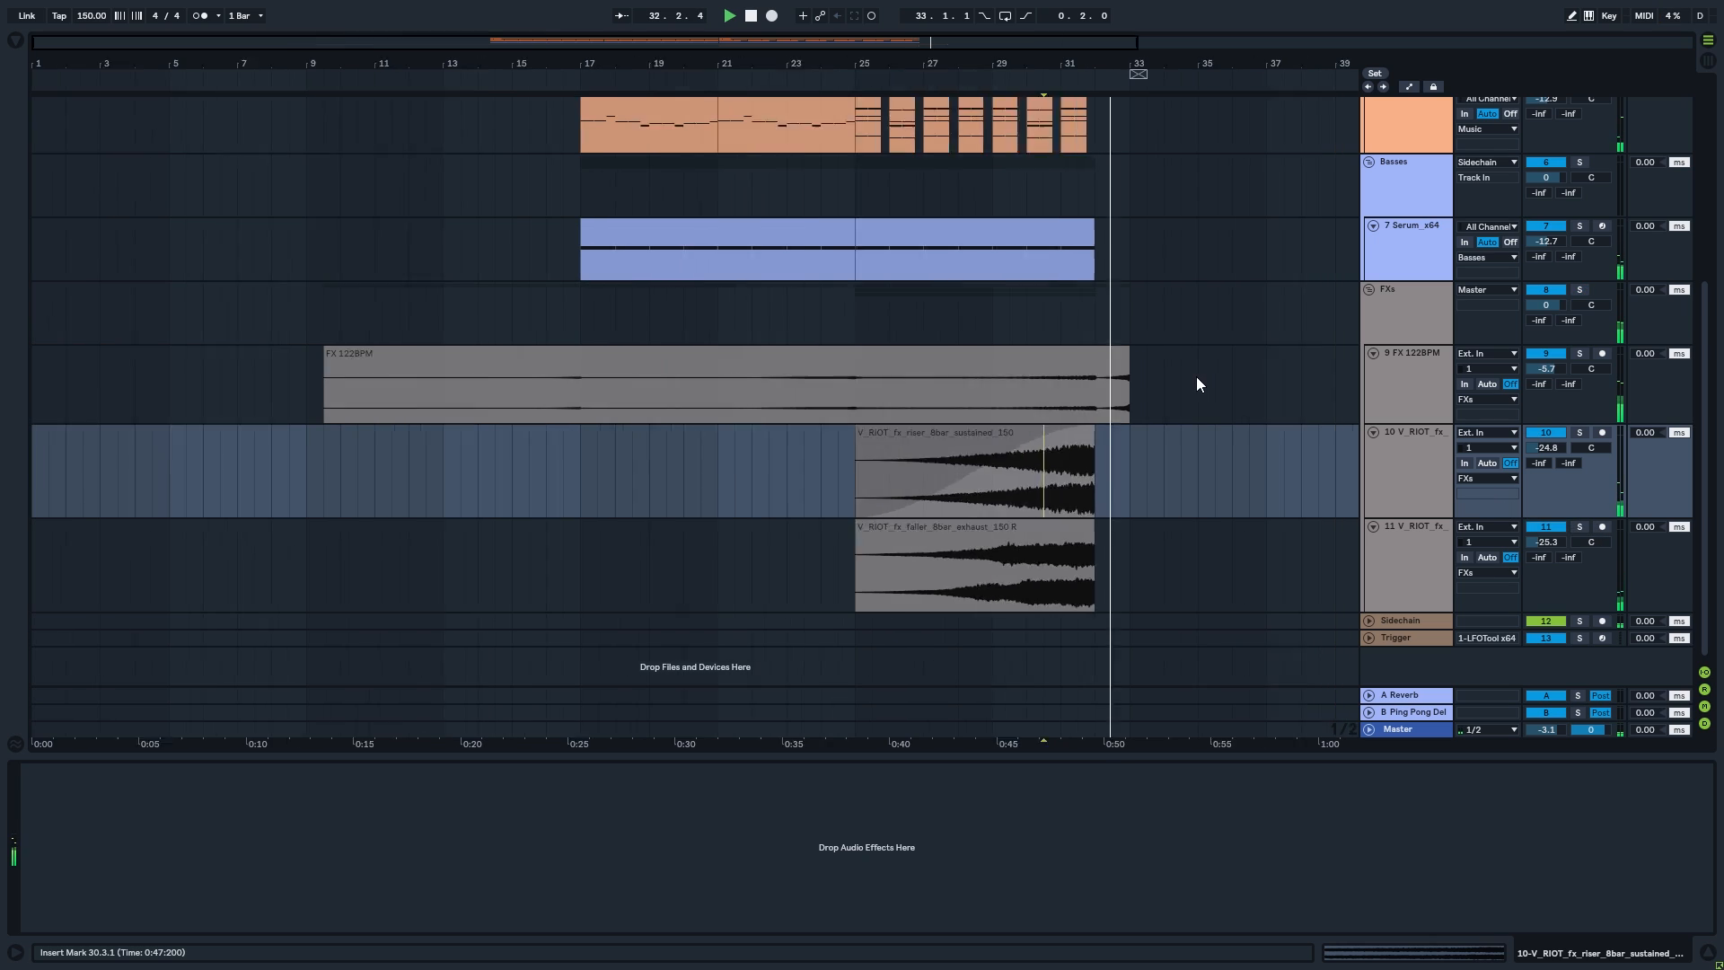
scroll(693, 269, up, 5)
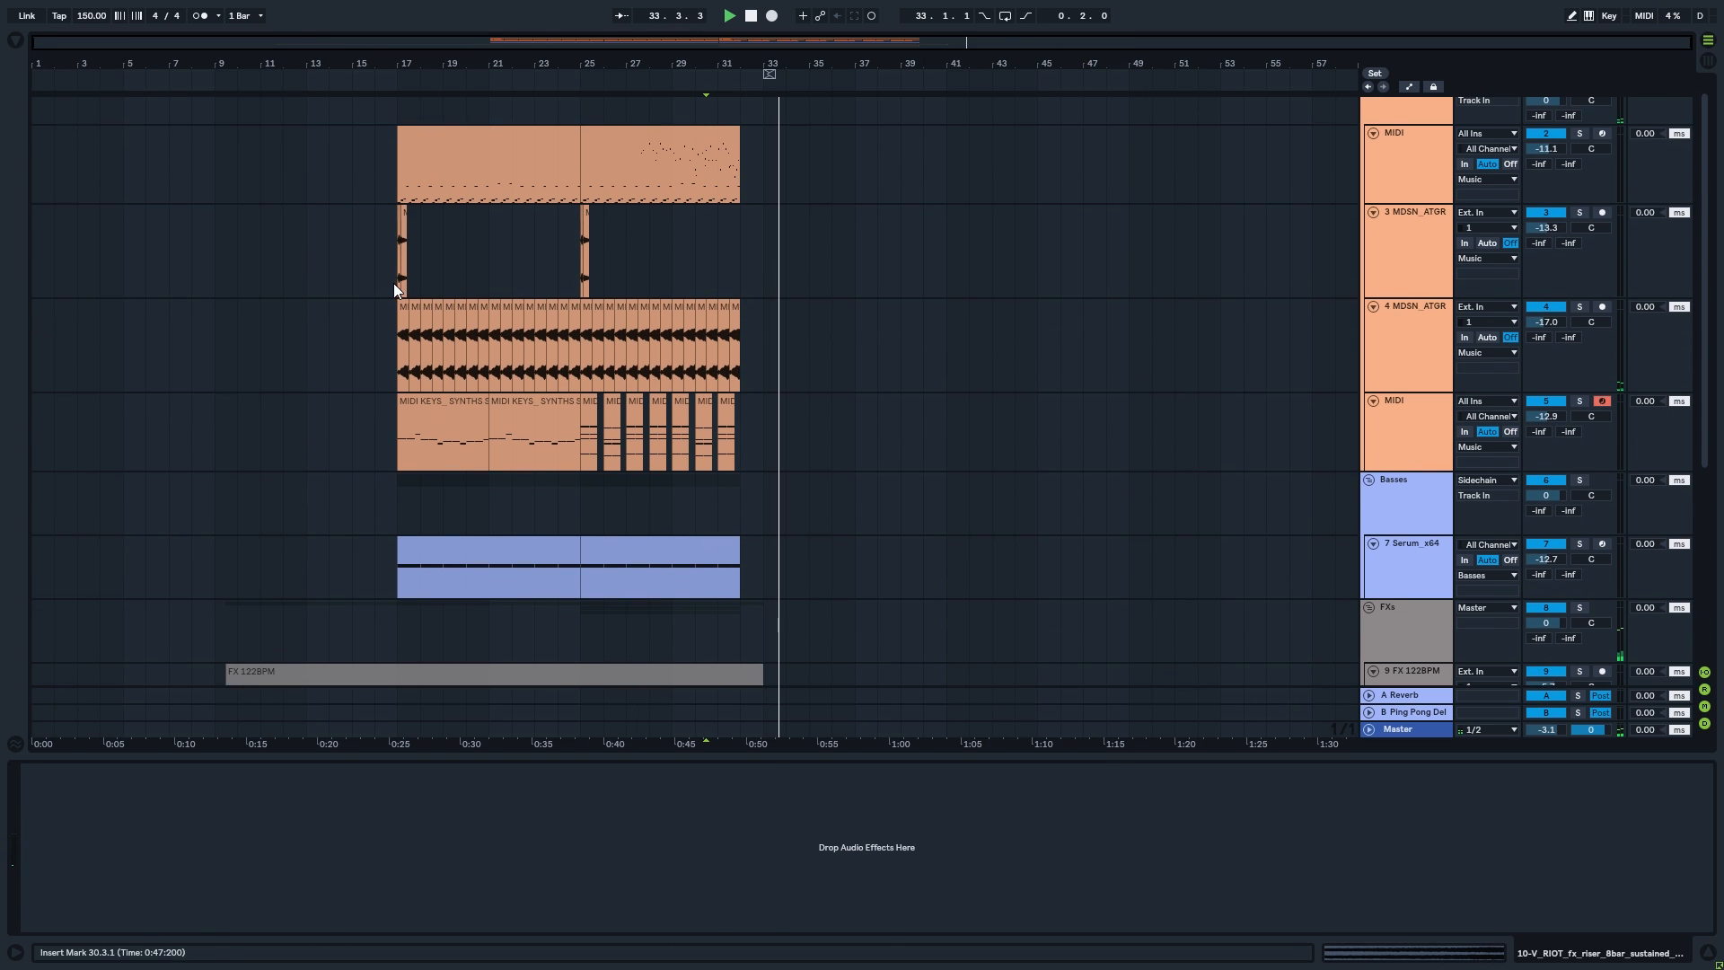
- Examine the oscillator, effects, matrix and global pages of the [PLUCK] You&Me Saw Serum patch on the first Music track
click(57, 771)
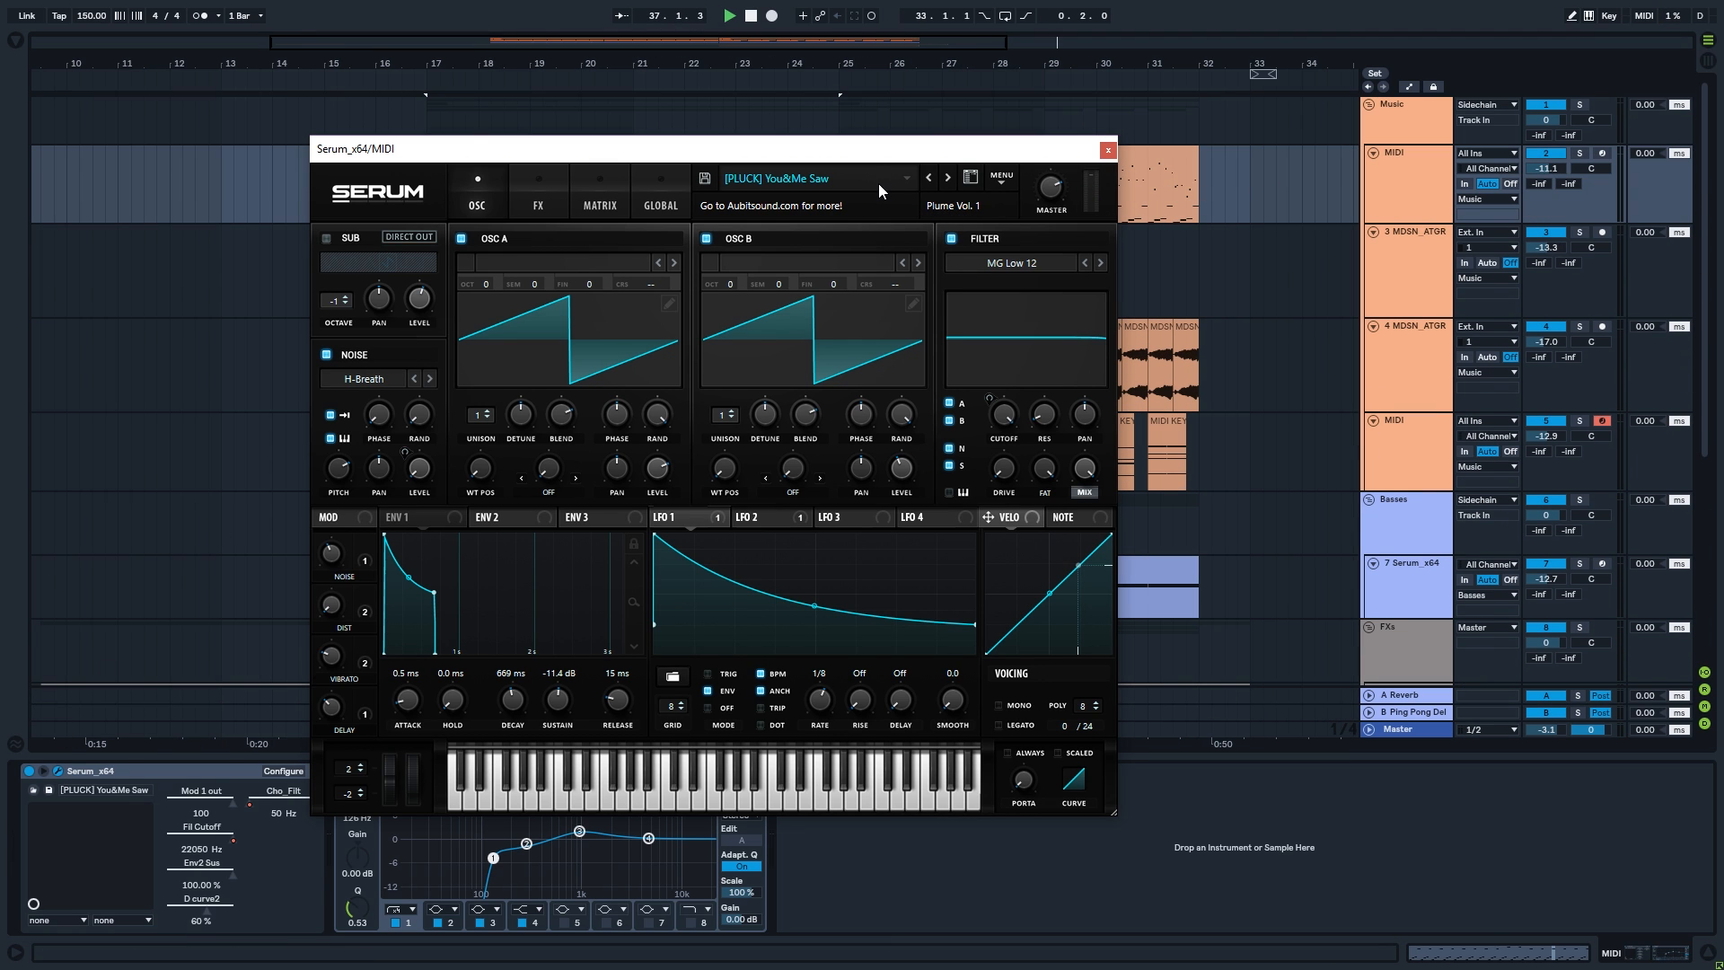
click(531, 184)
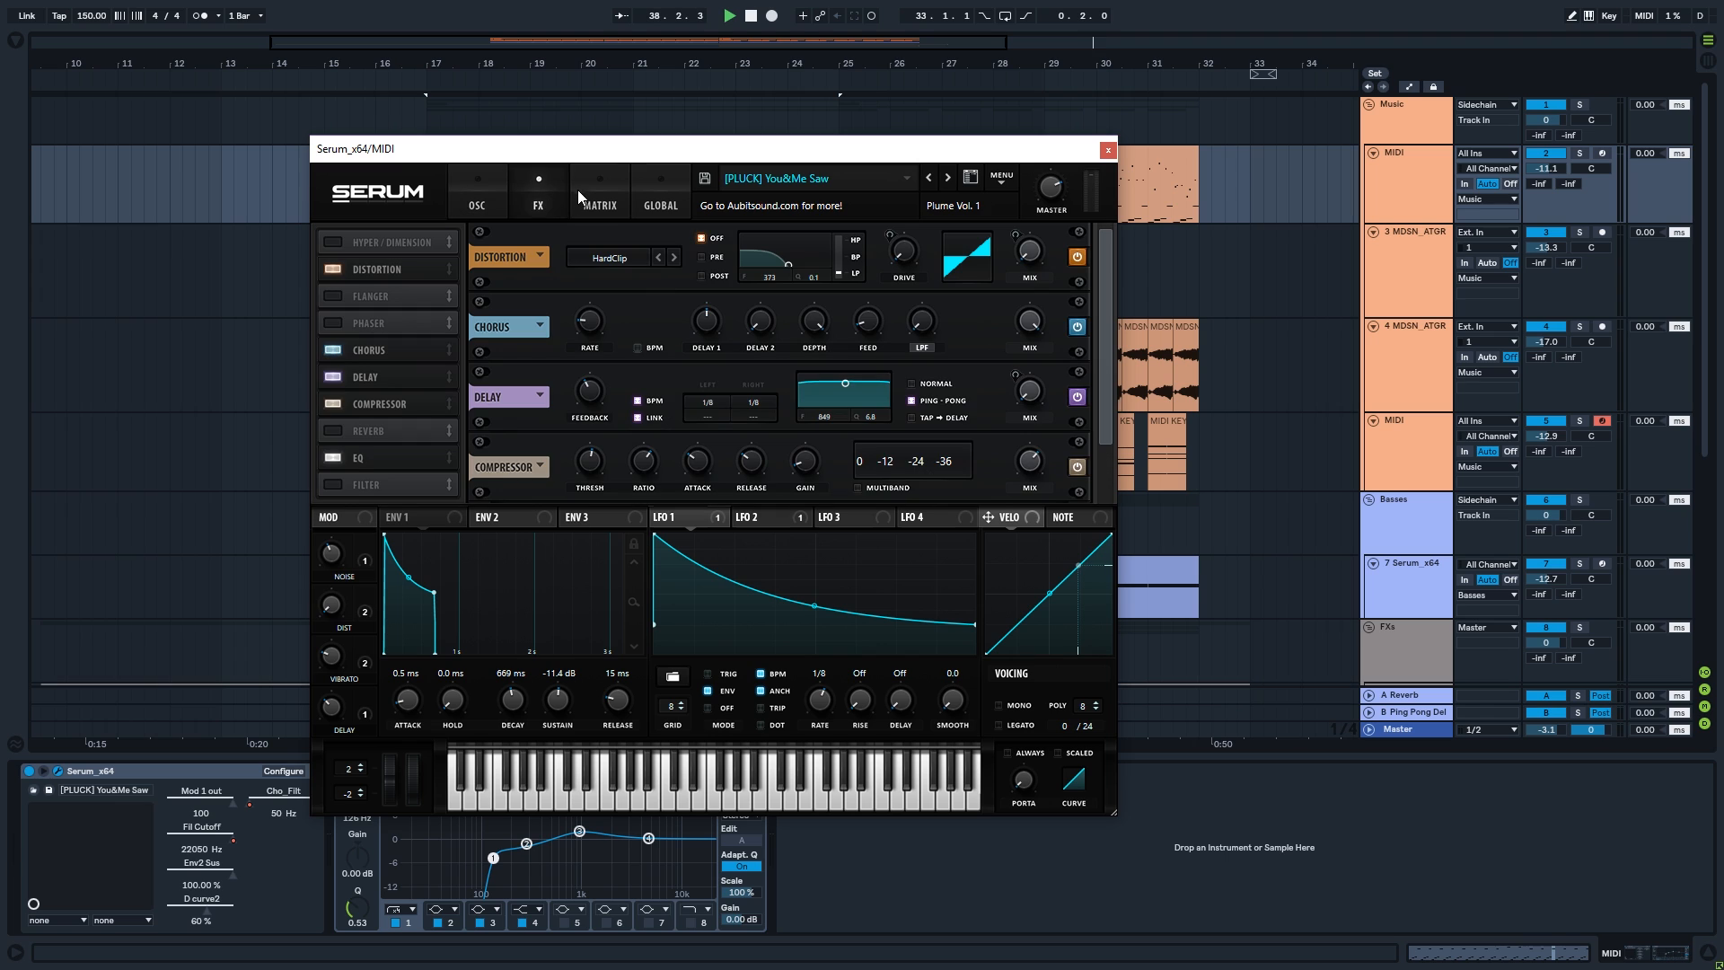
click(588, 185)
click(643, 192)
- Initialize the Serum preset on the duplicated pluck track and assign LFO 1 to oscillator A's level during playback
click(819, 173)
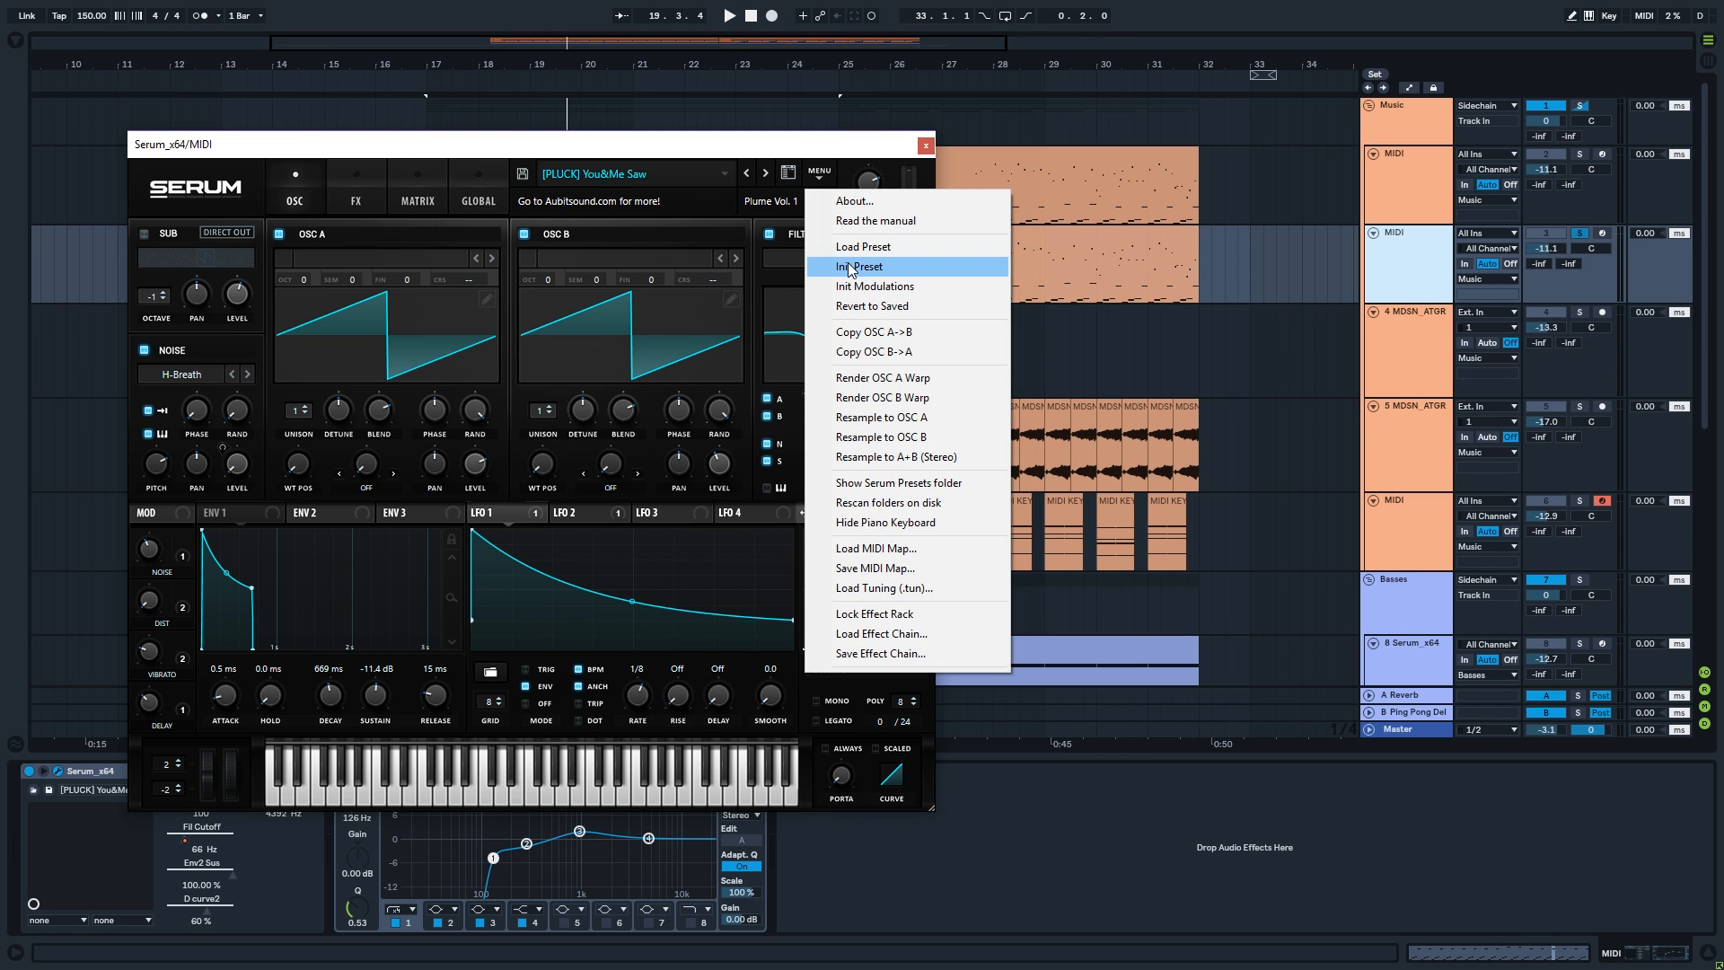
click(850, 267)
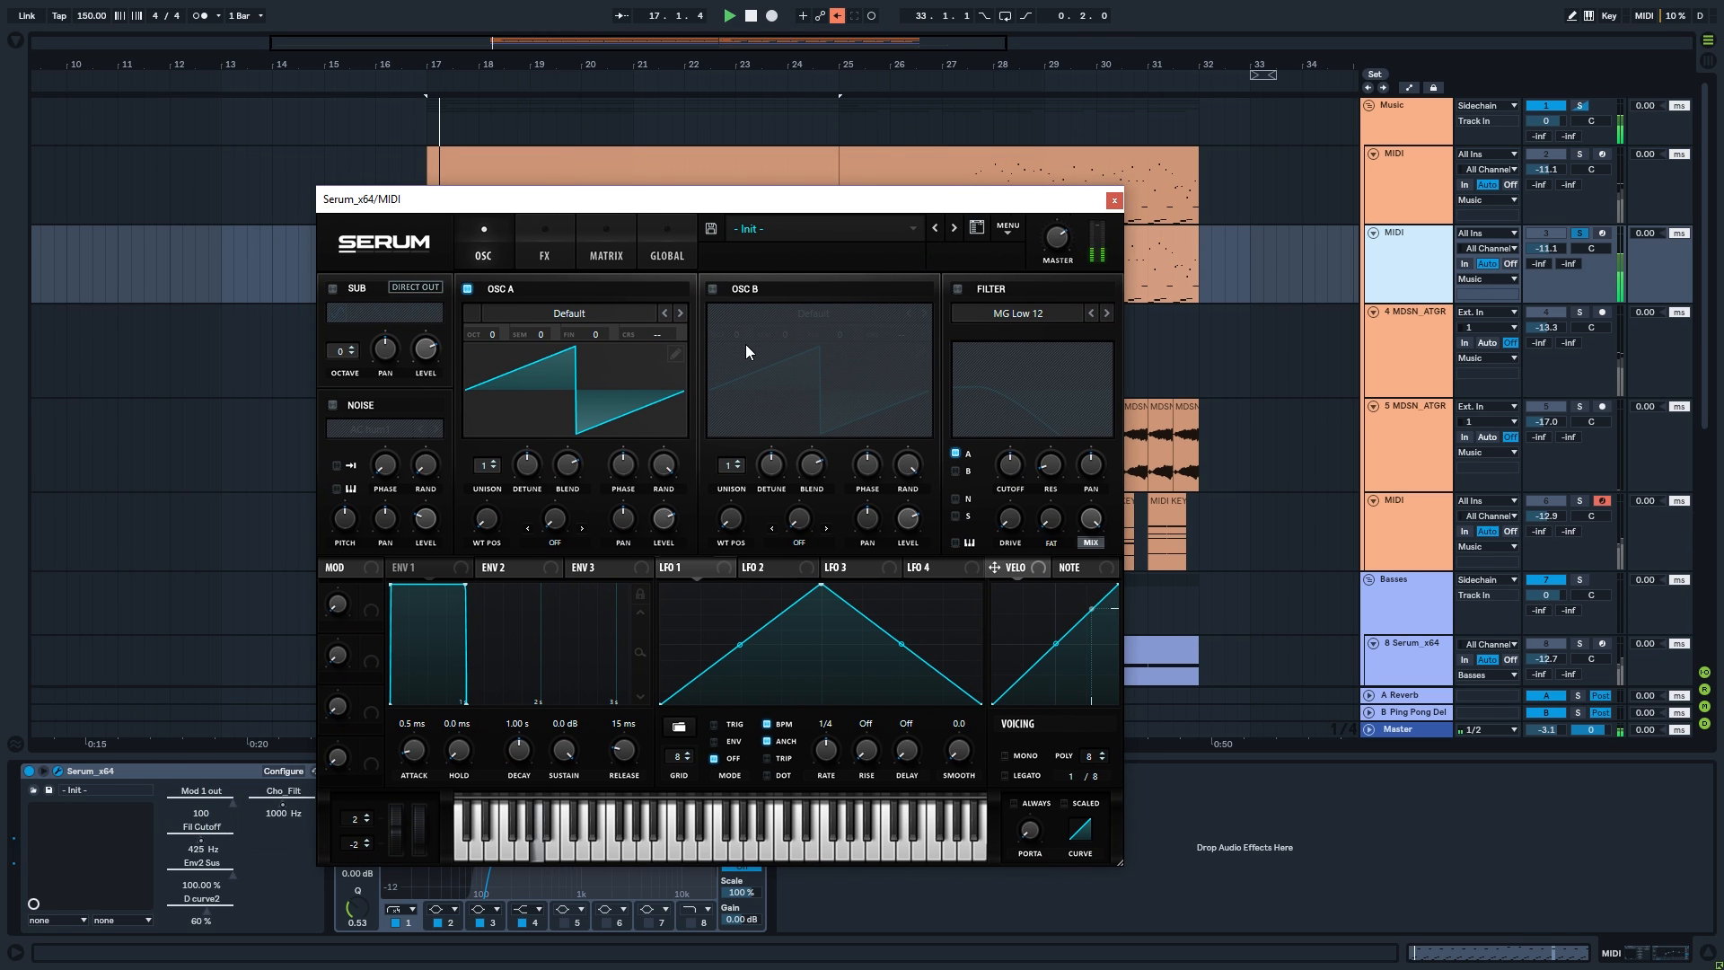
key(space)
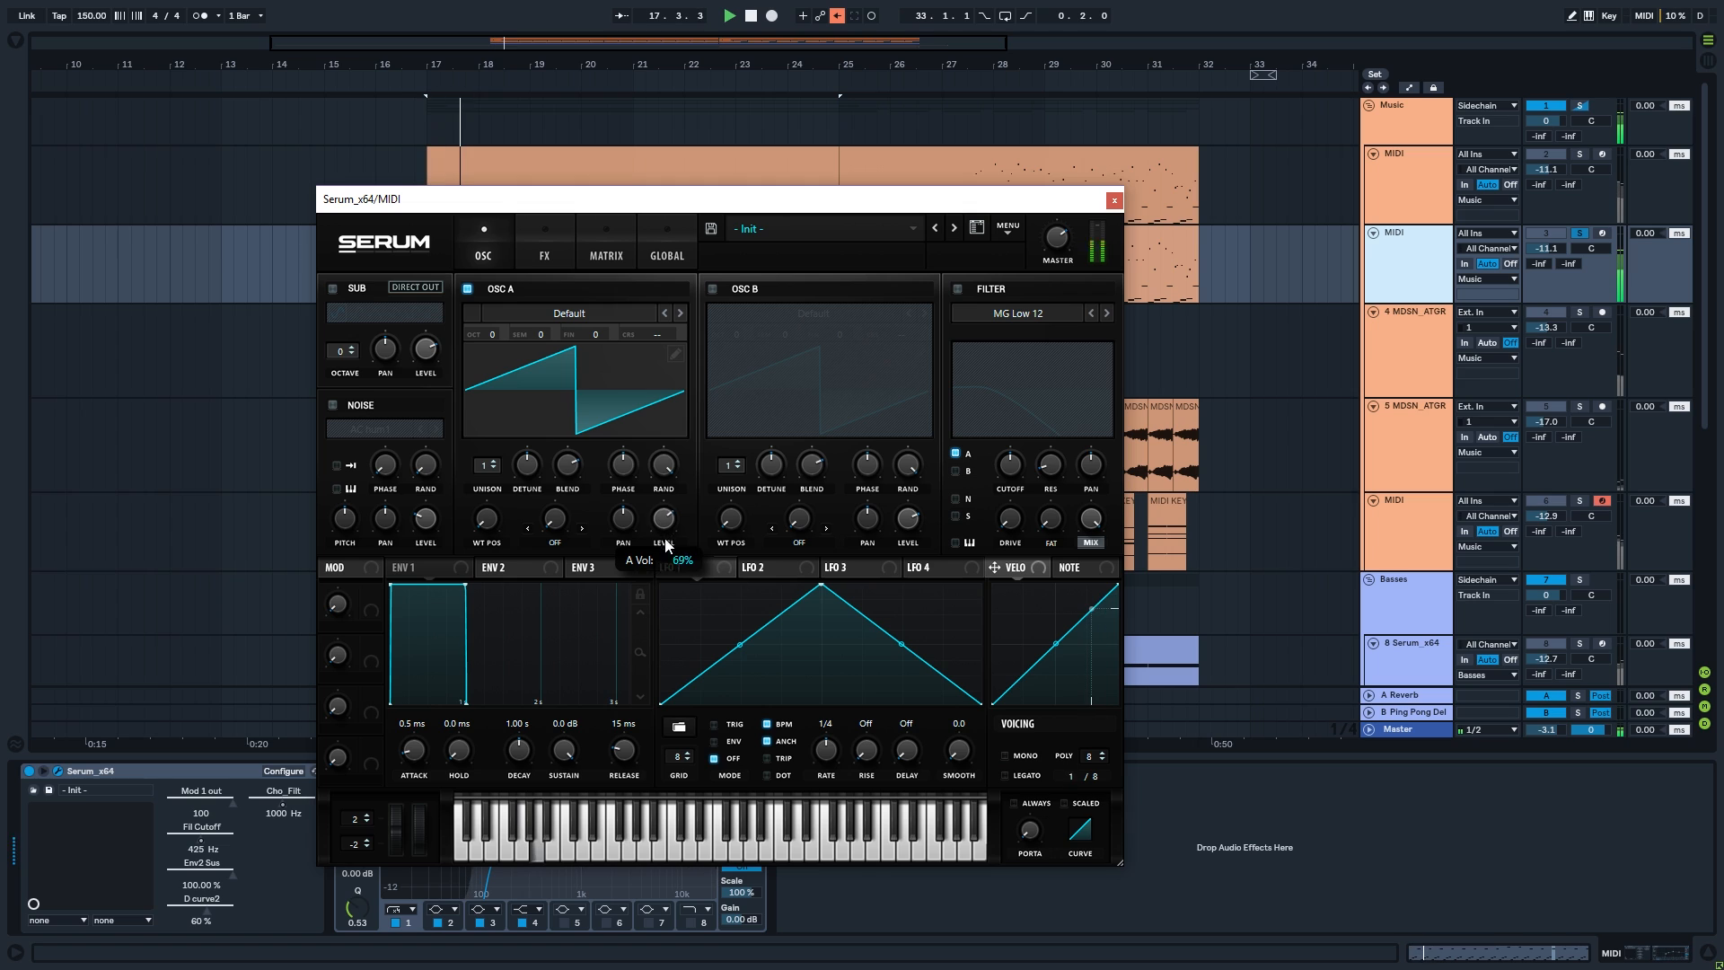
drag(822, 586, 666, 525)
- Reshape LFO 1 into a concave falling curve in envelope mode with a 1/4 rate
double_click(957, 664)
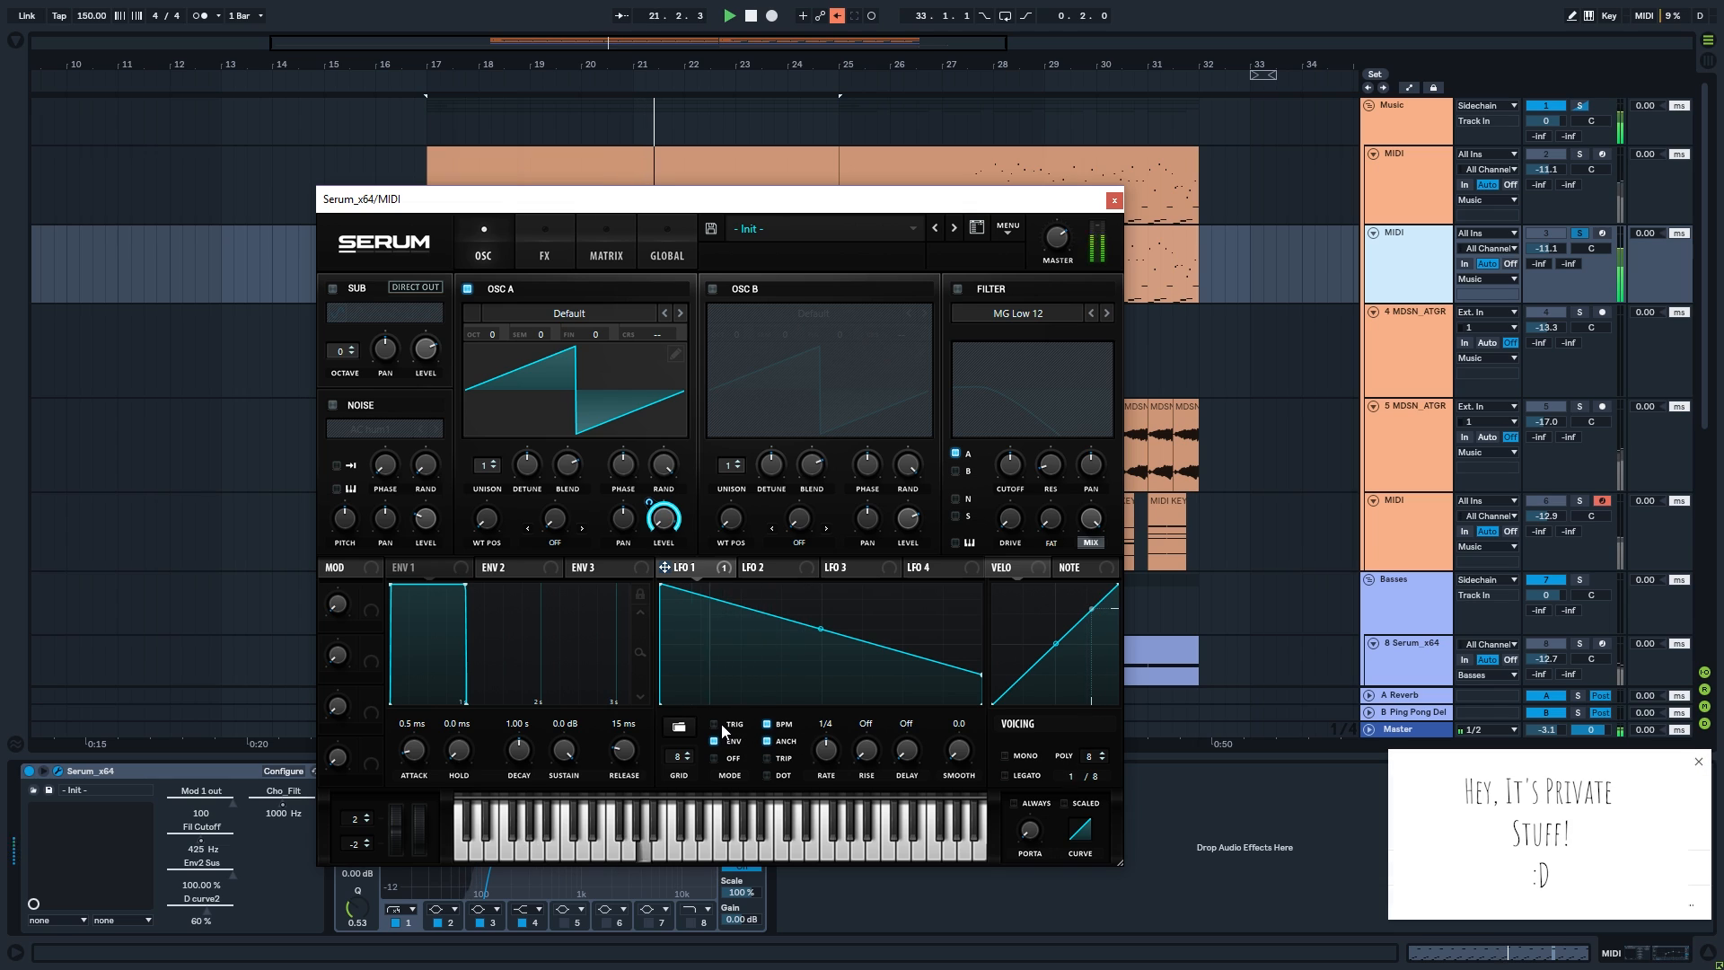
drag(830, 764, 820, 767)
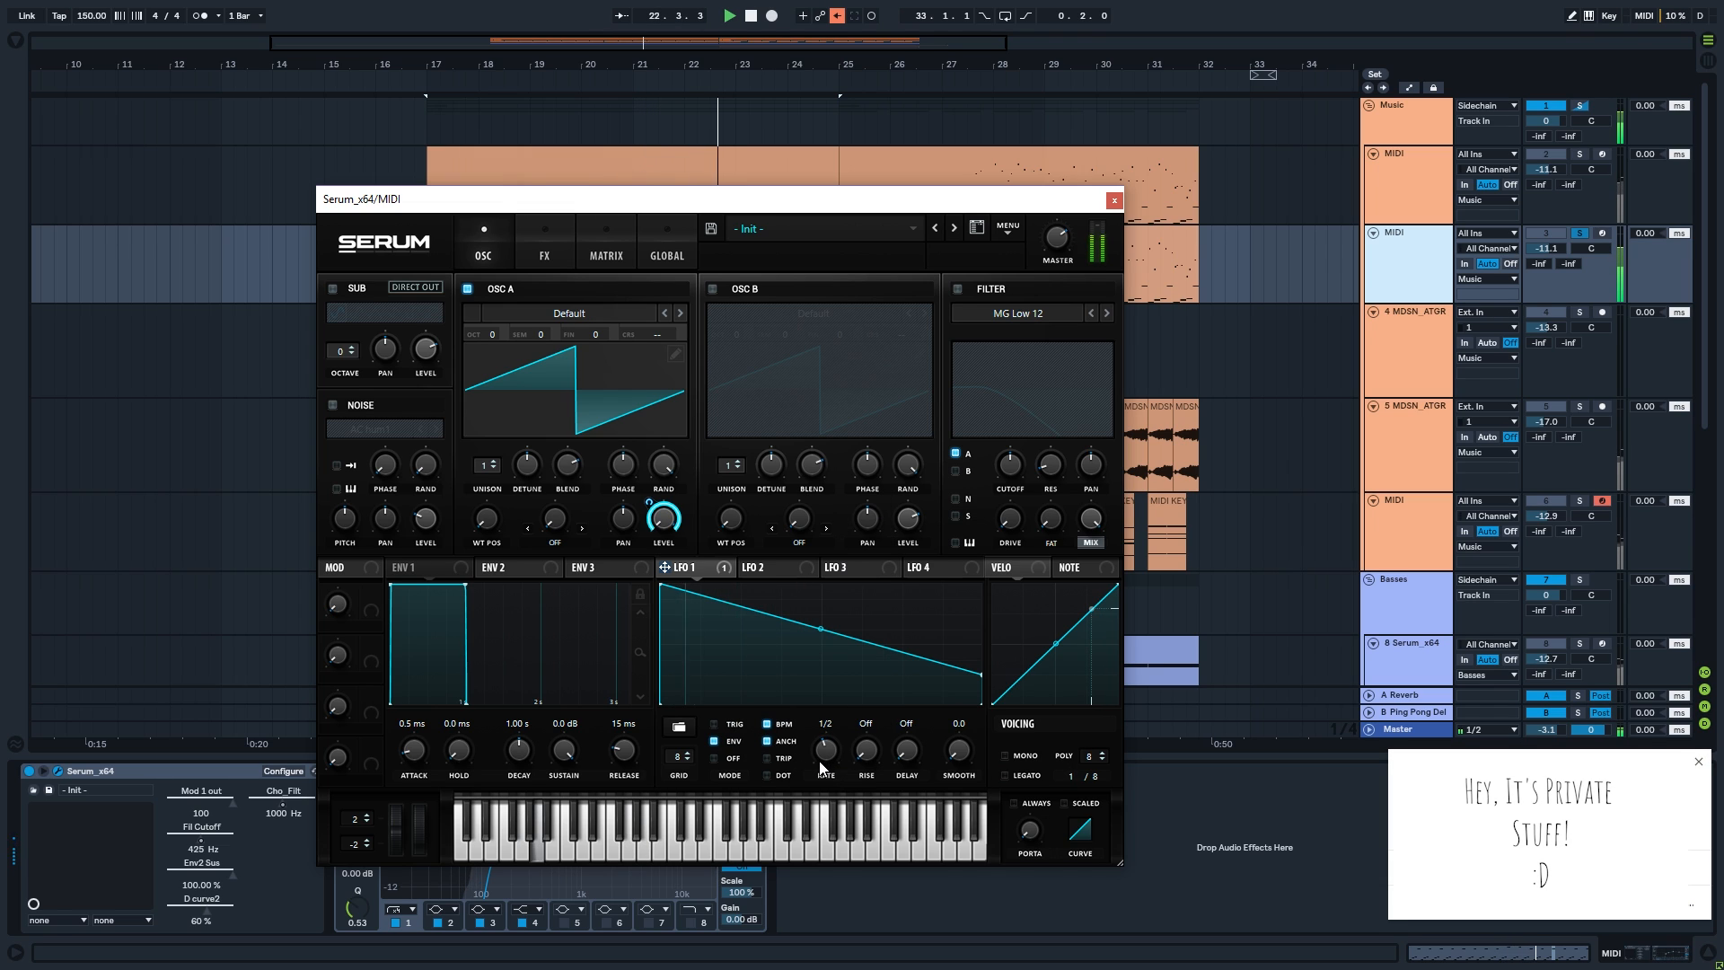
drag(815, 637, 811, 645)
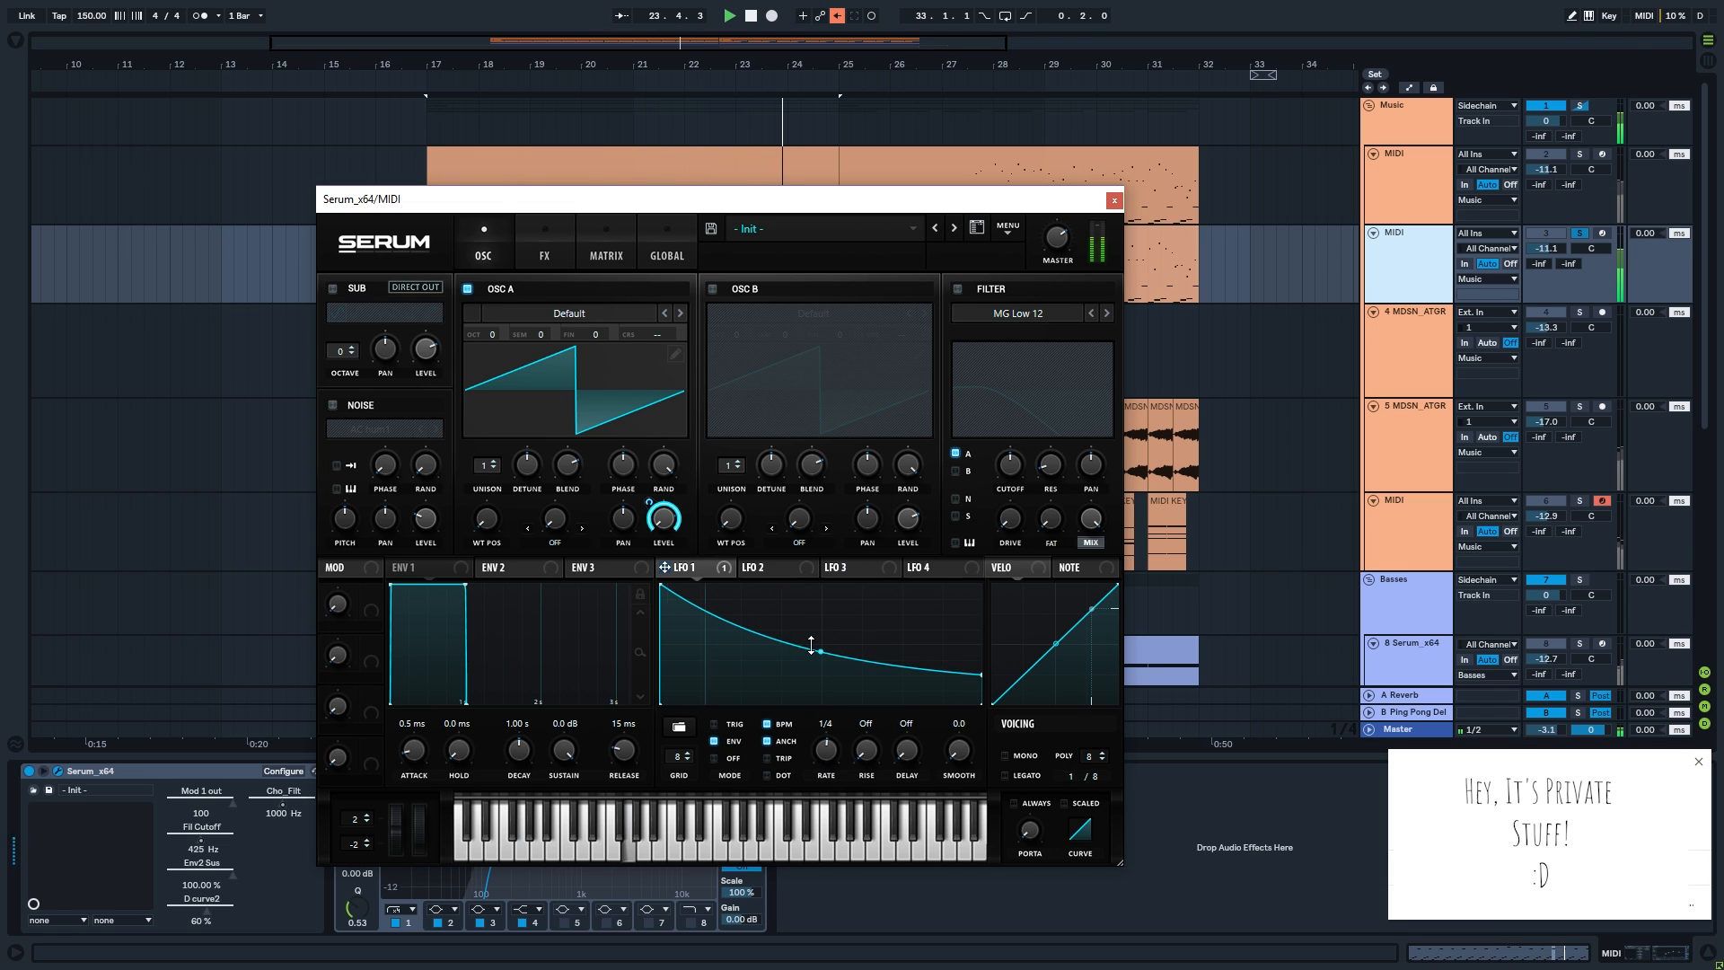
- Enable the MG Low 12 filter, modulate its cutoff with LFO 1 and lower the cutoff to about 57 Hz
click(956, 288)
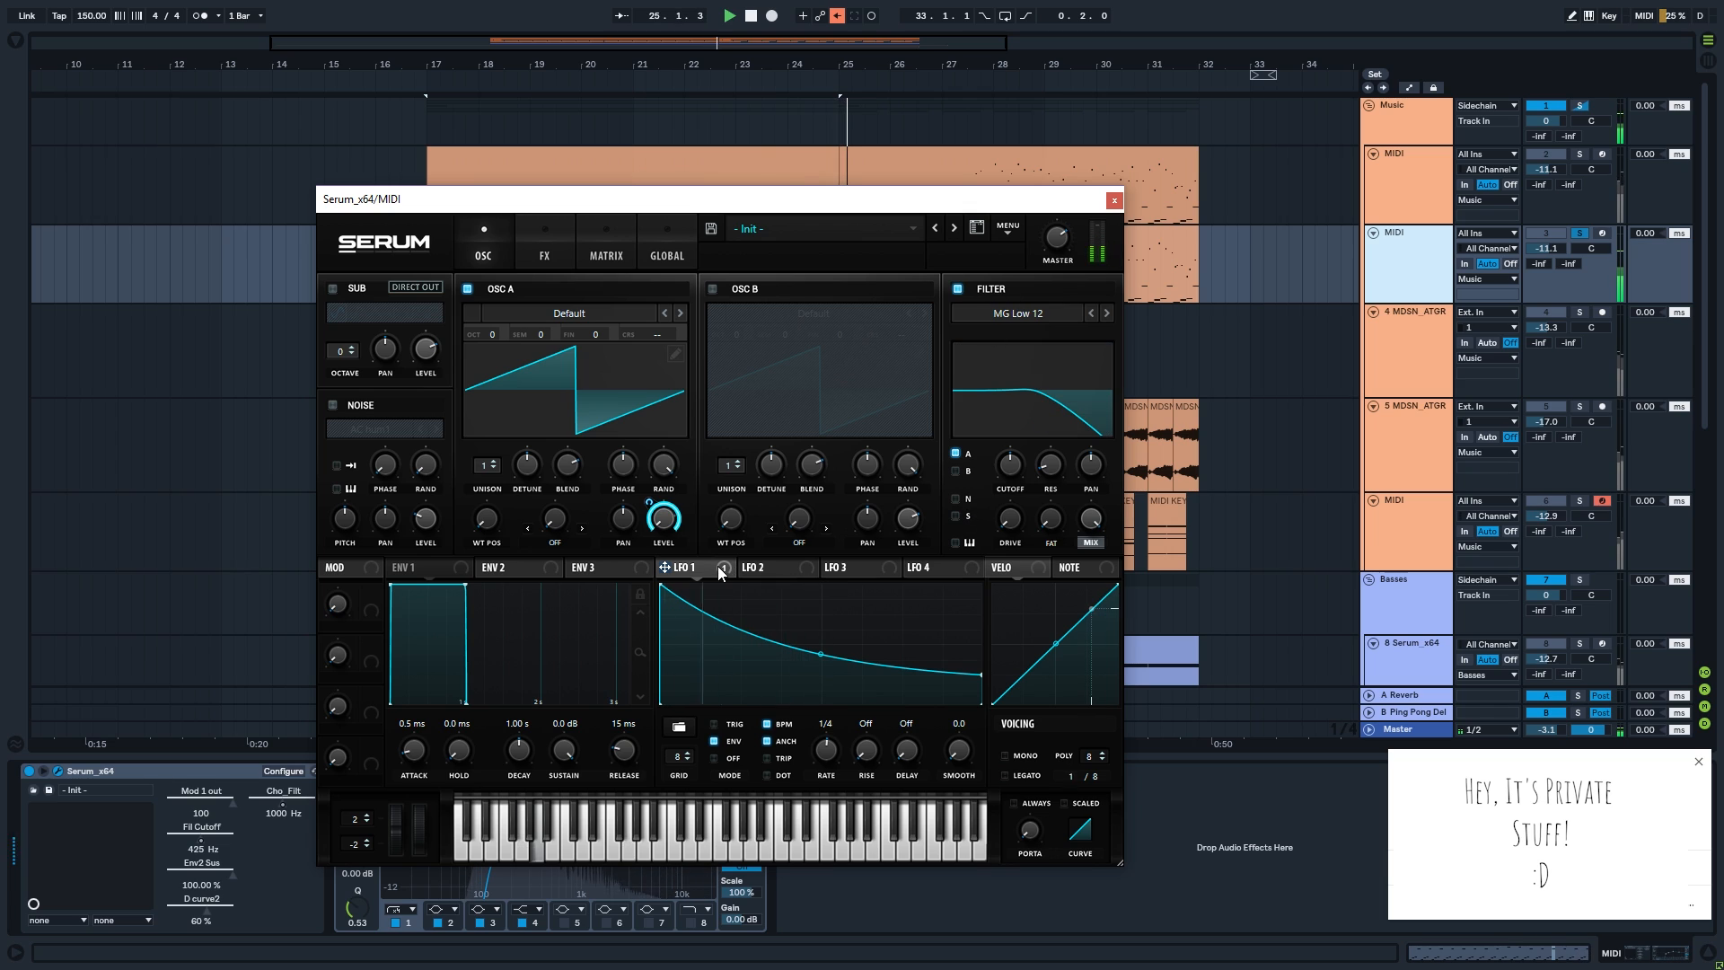
drag(1007, 466, 1009, 487)
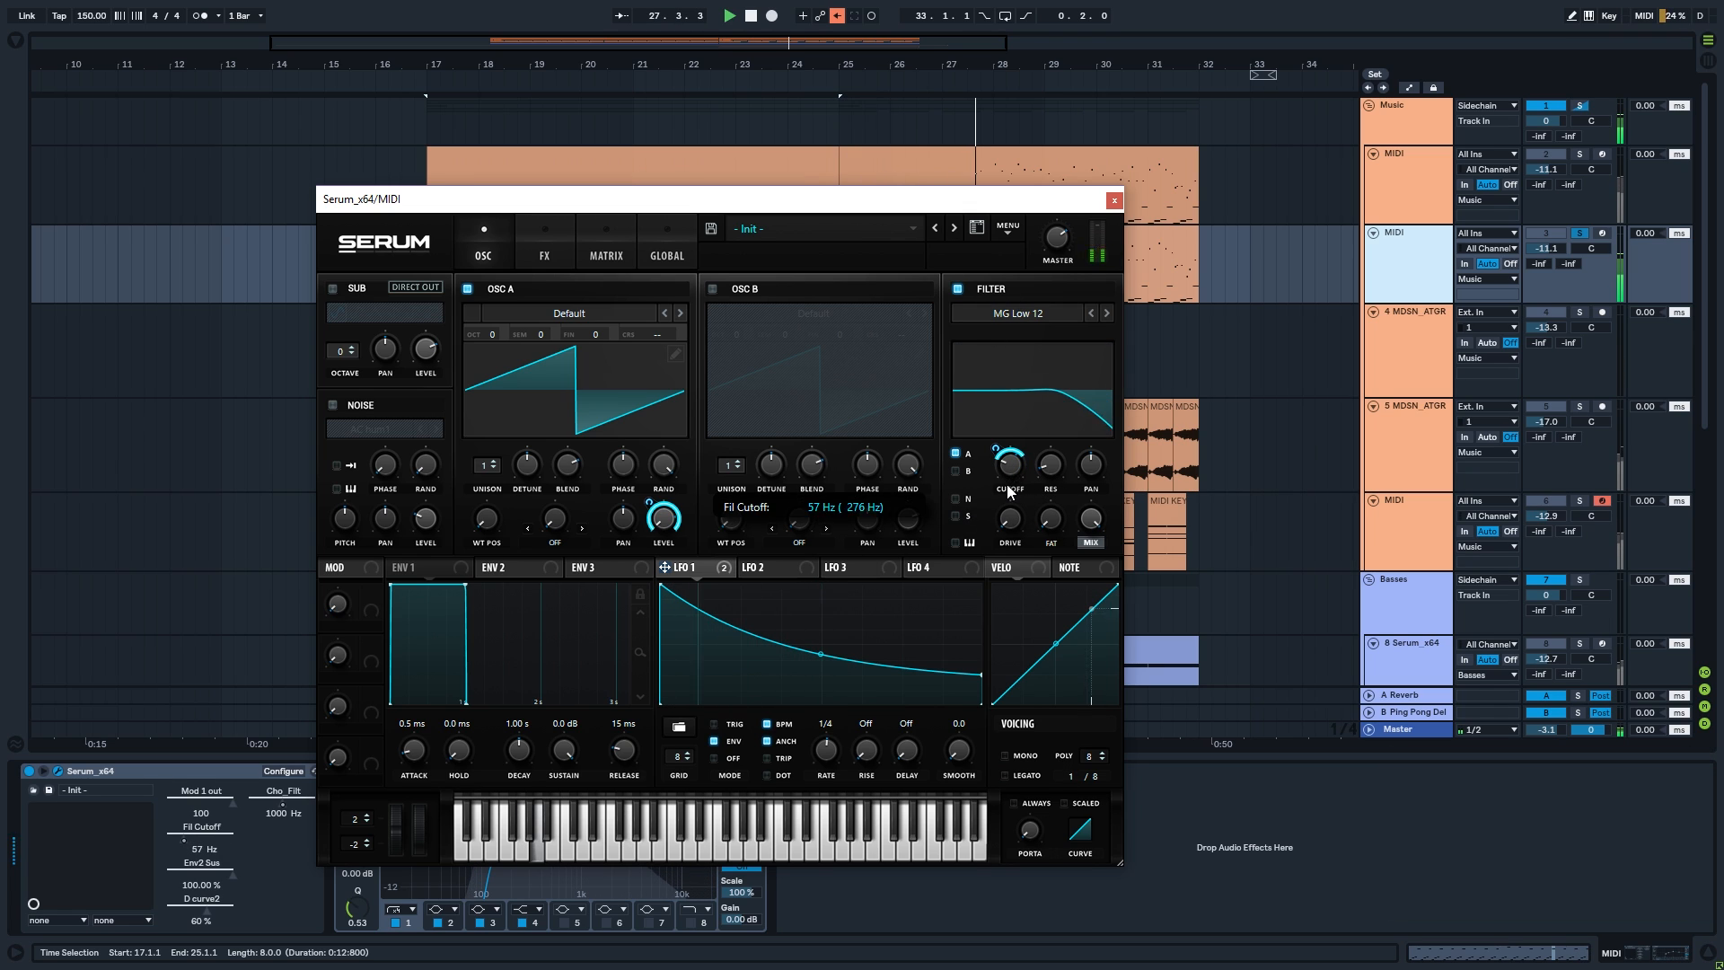
drag(866, 192, 866, 195)
- Add a chorus with its mix raised, and set envelope 1's release to 217 ms
click(545, 256)
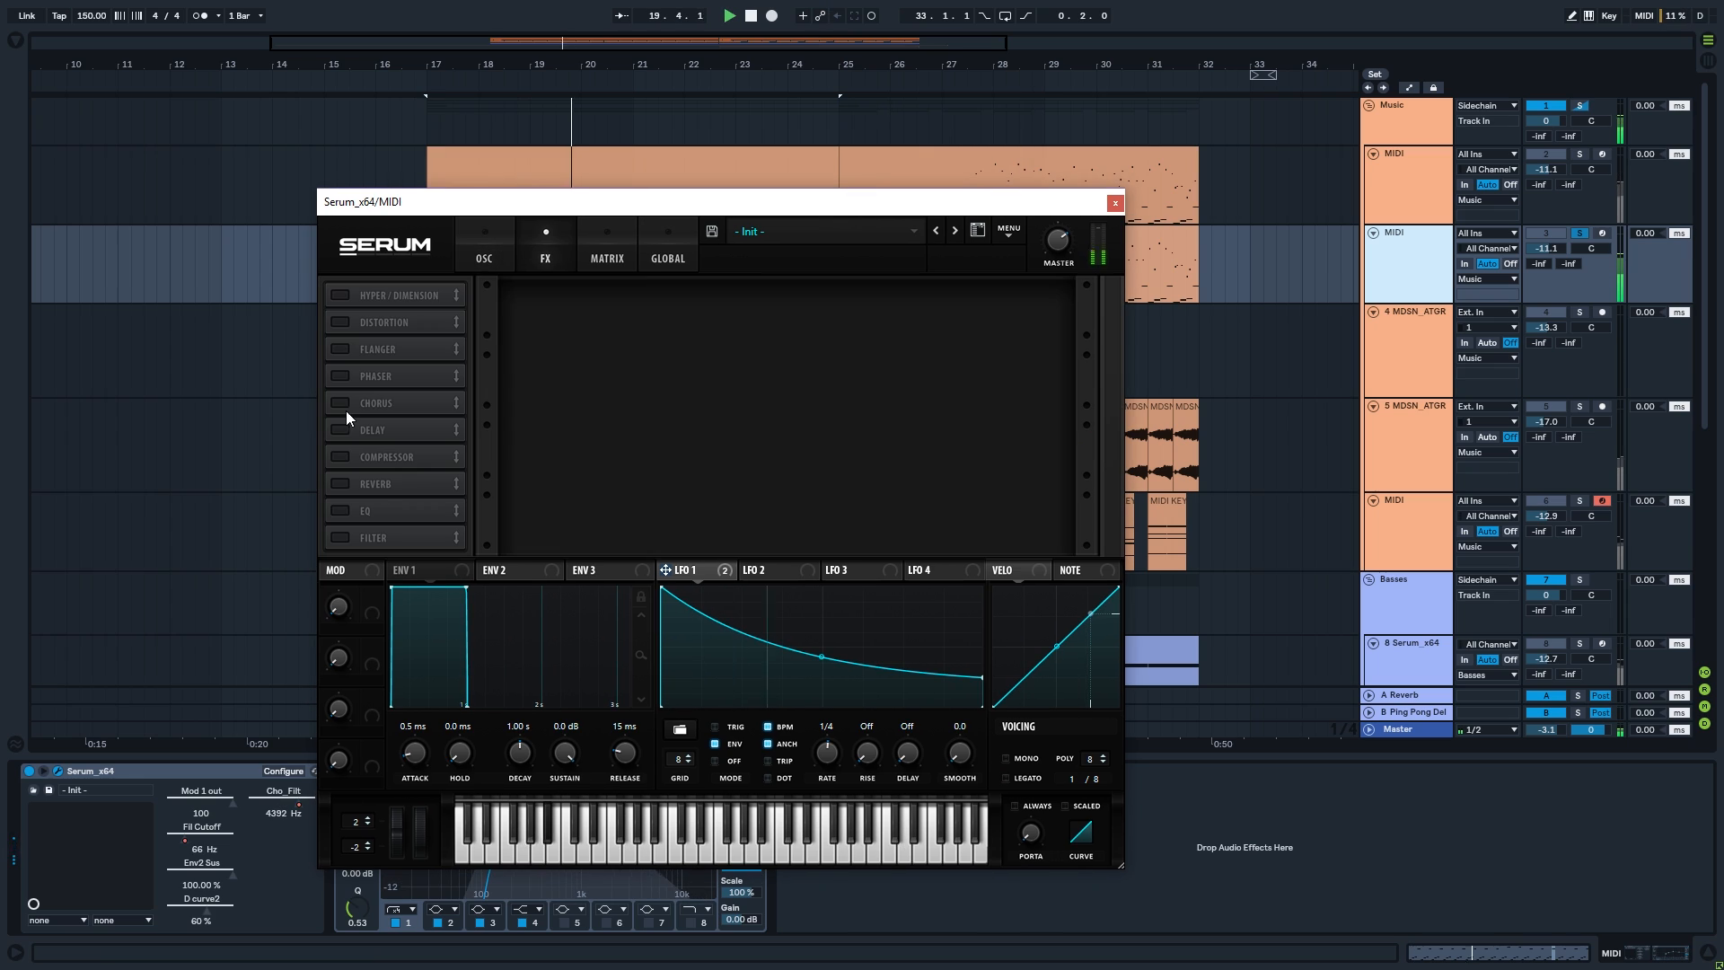
click(340, 403)
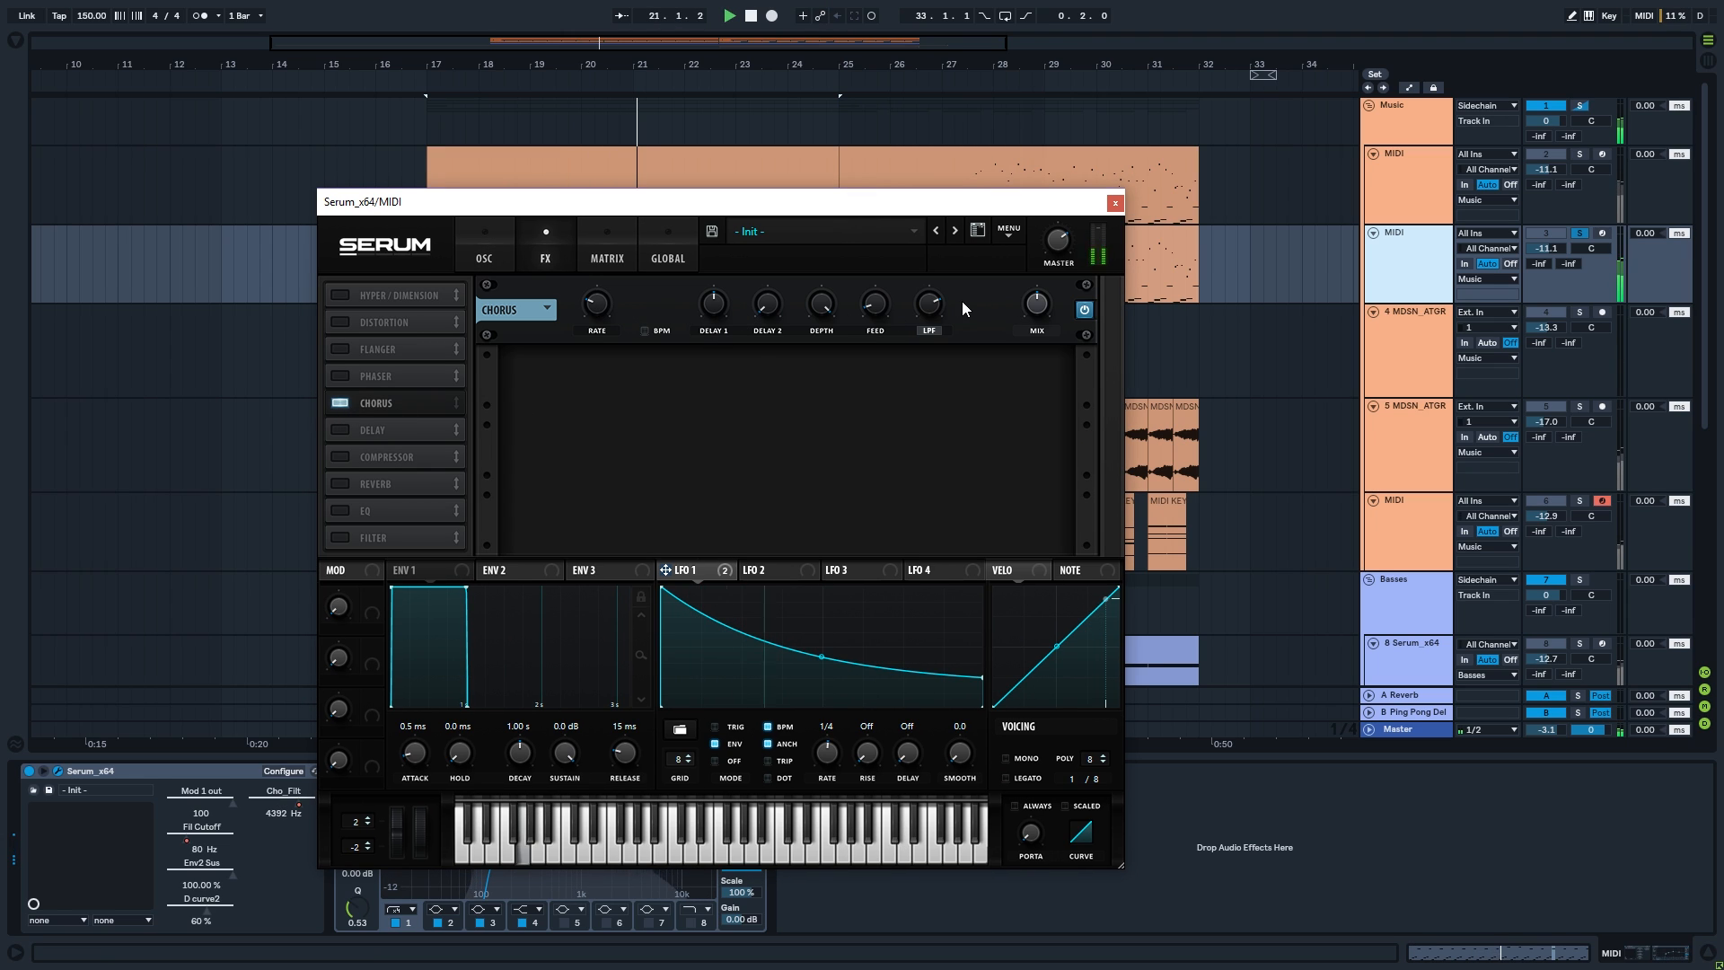
click(838, 16)
drag(1038, 310, 1078, 151)
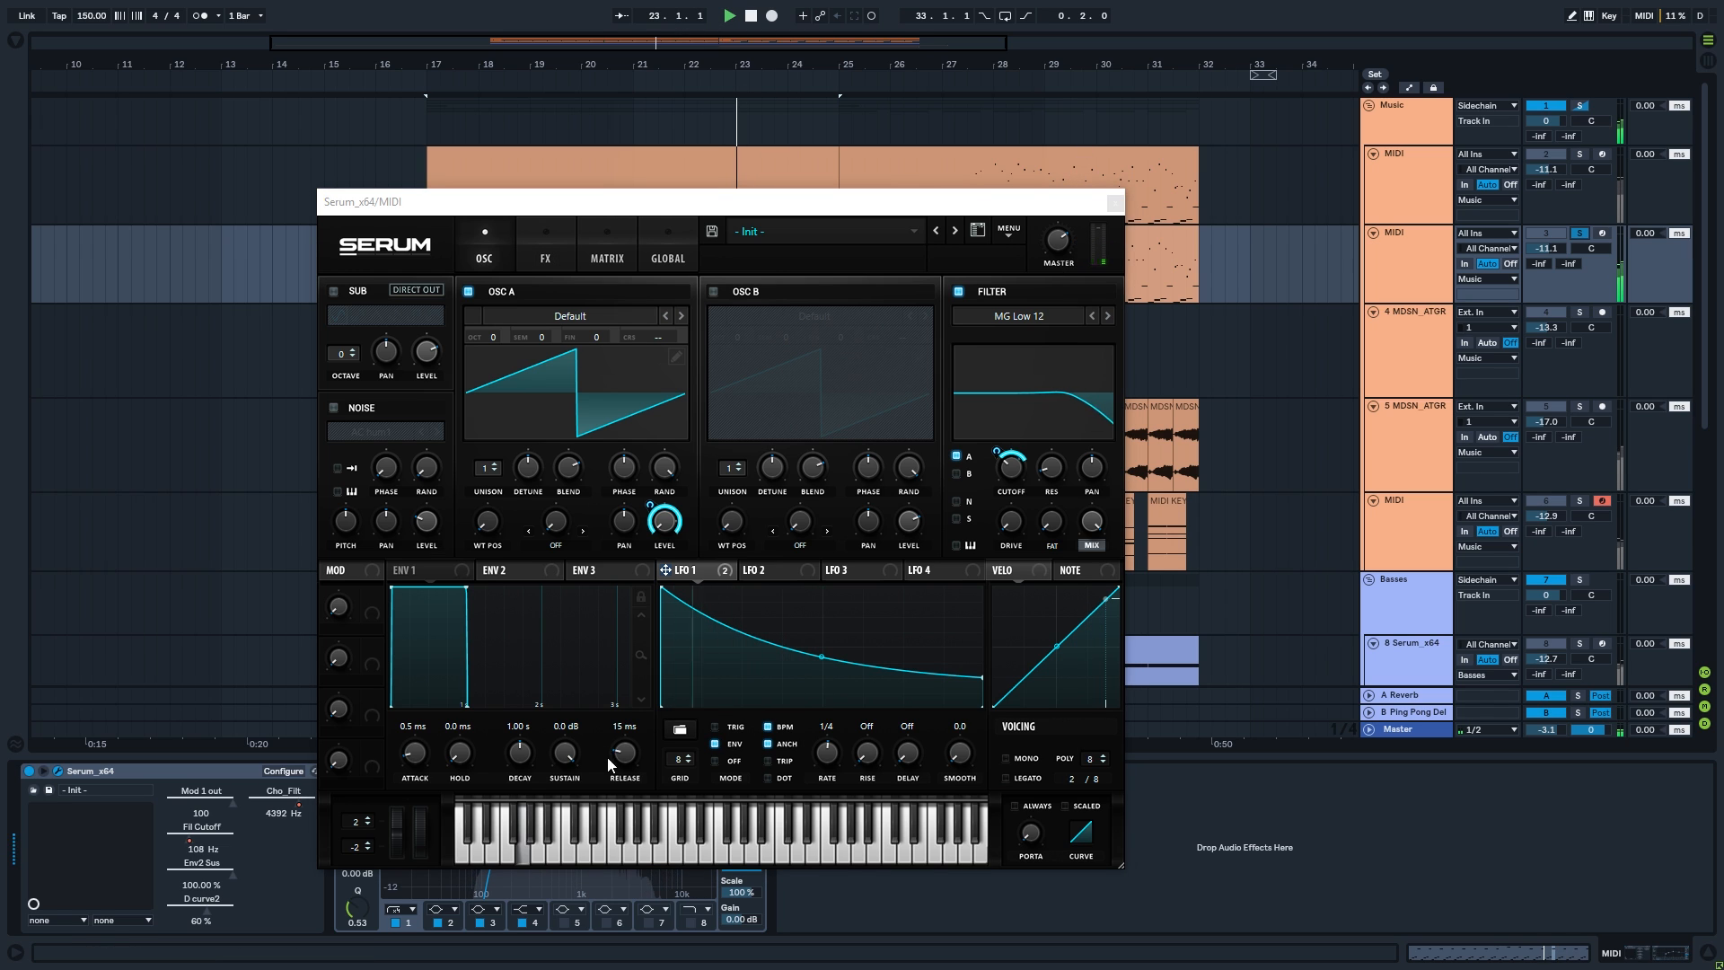
drag(626, 756, 641, 728)
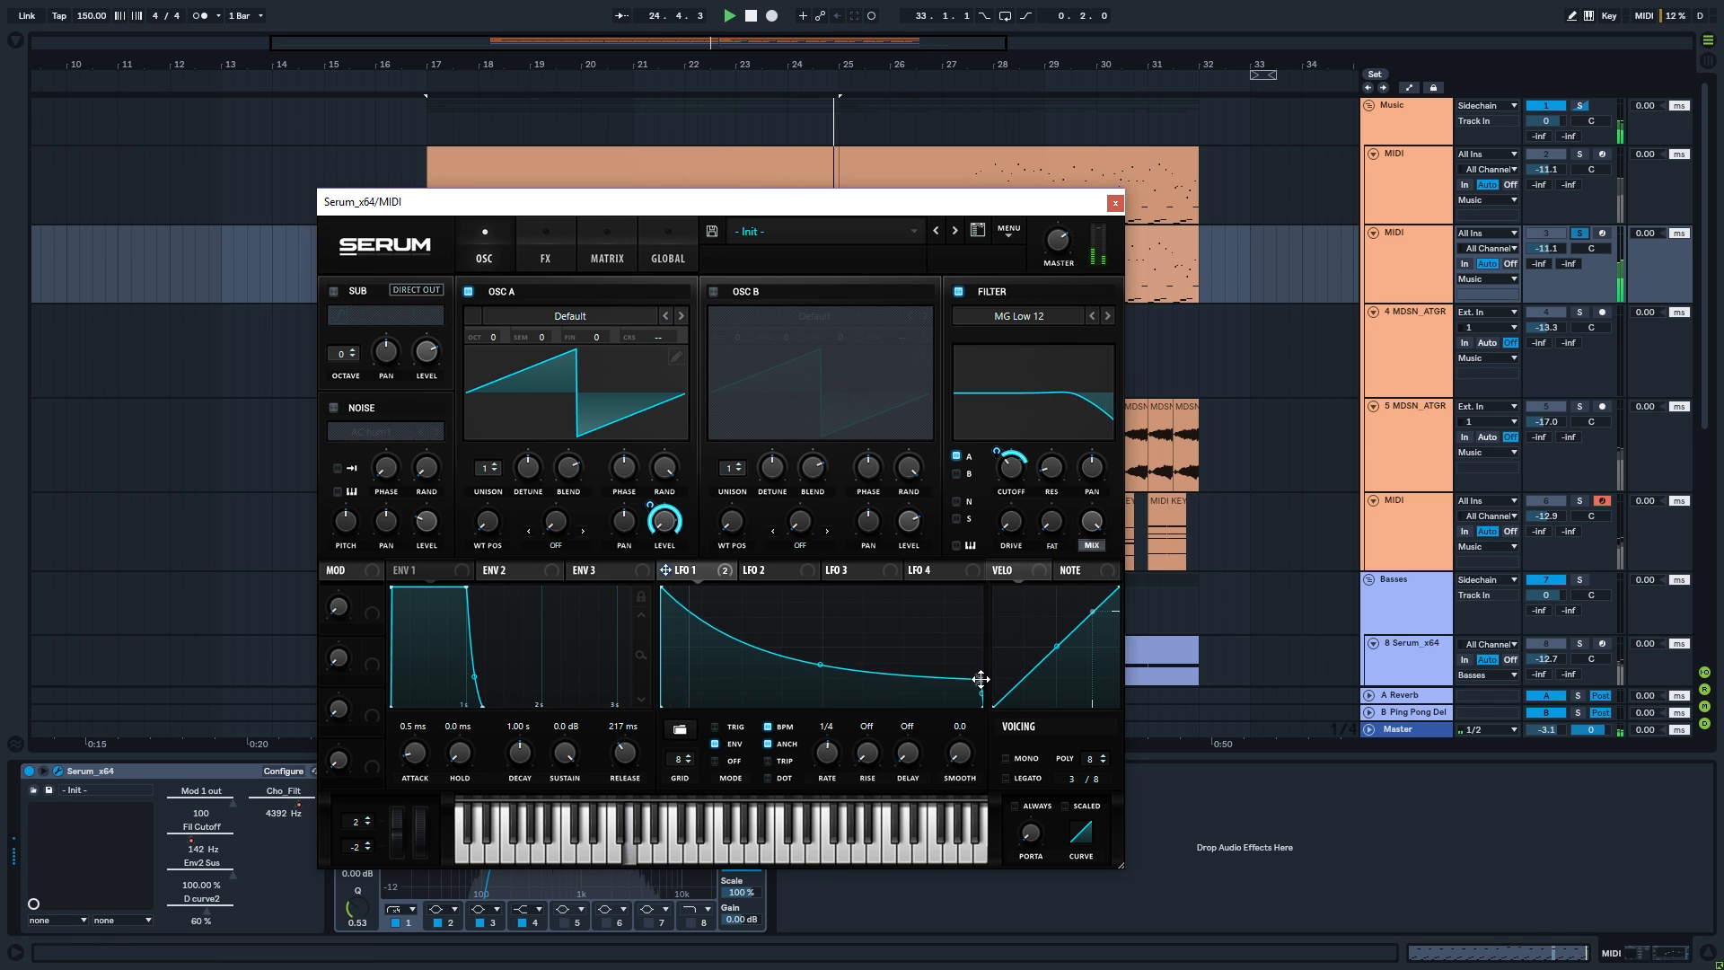
- Load the Basic Shapes wavetable into oscillator B and raise it one octave, muting oscillator A while adjusting
click(780, 299)
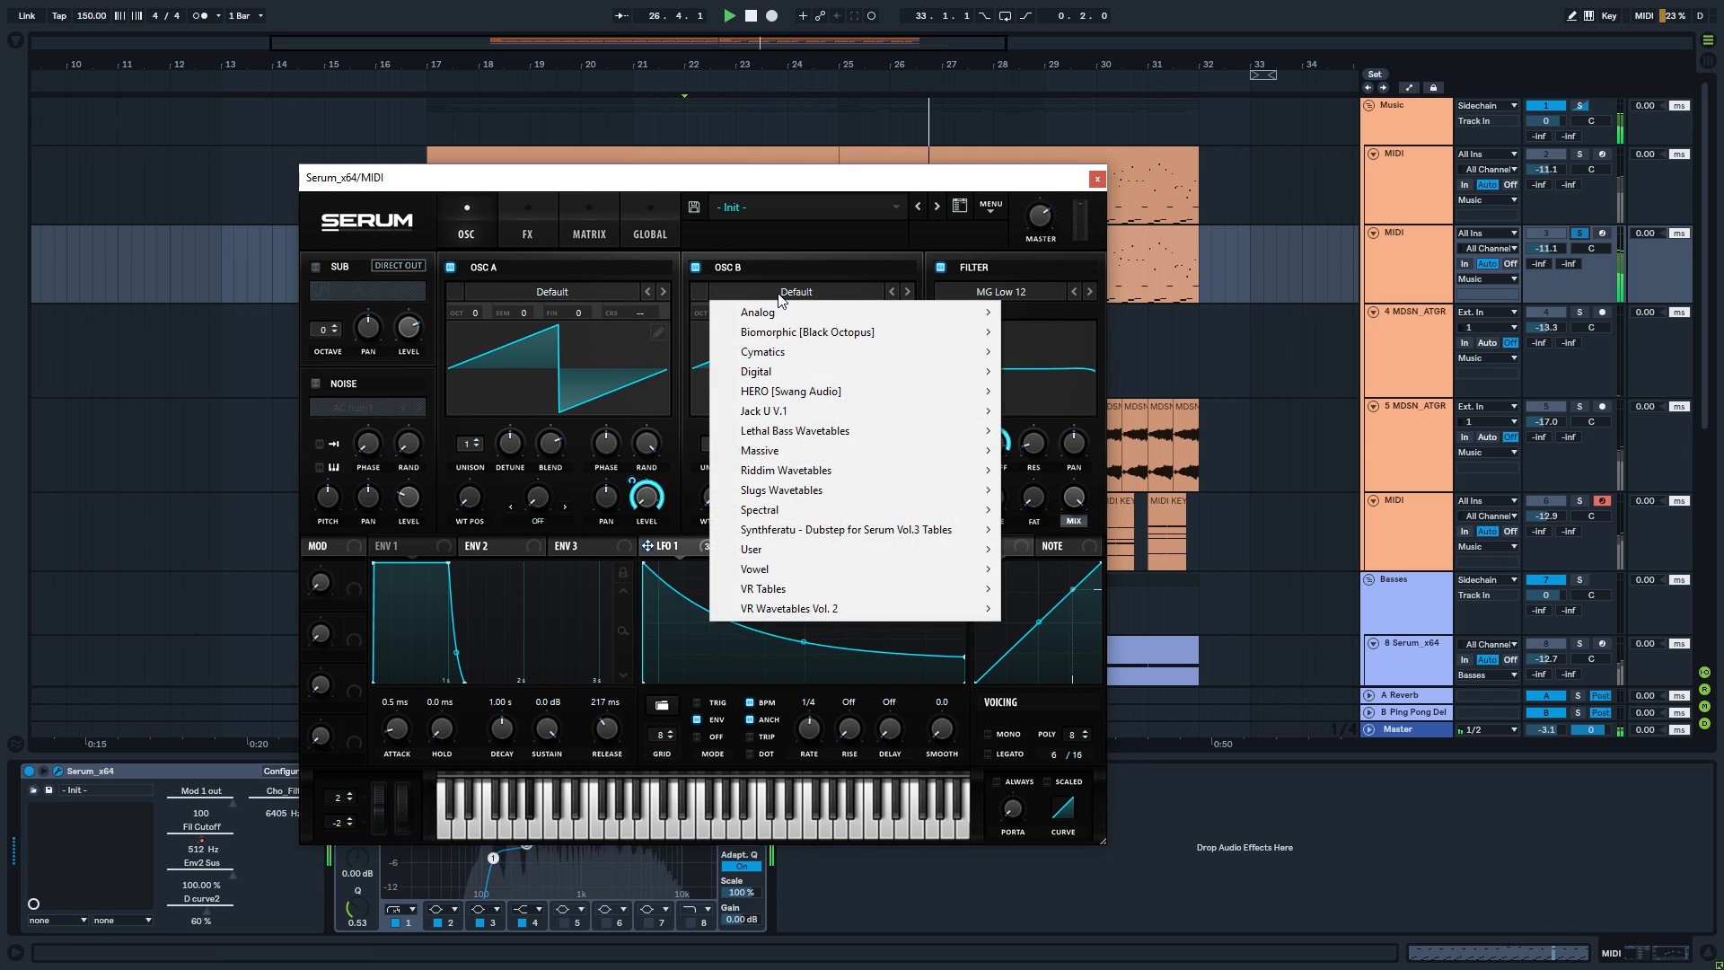
mouse_move(862, 312)
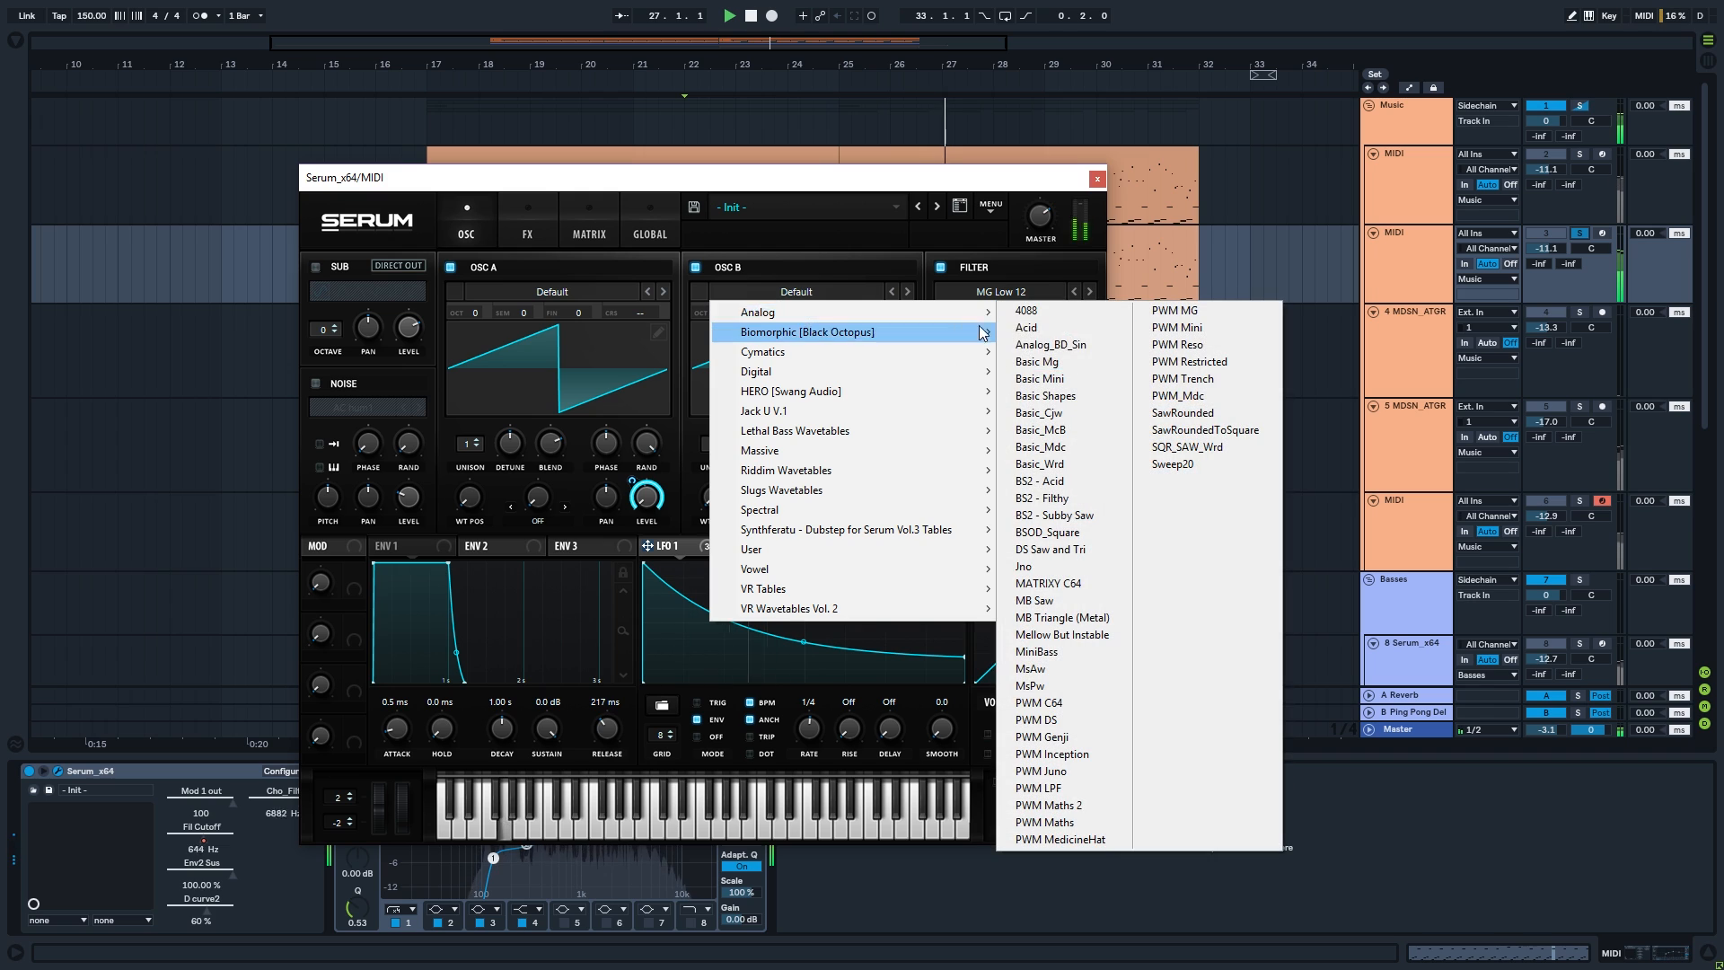
click(1053, 396)
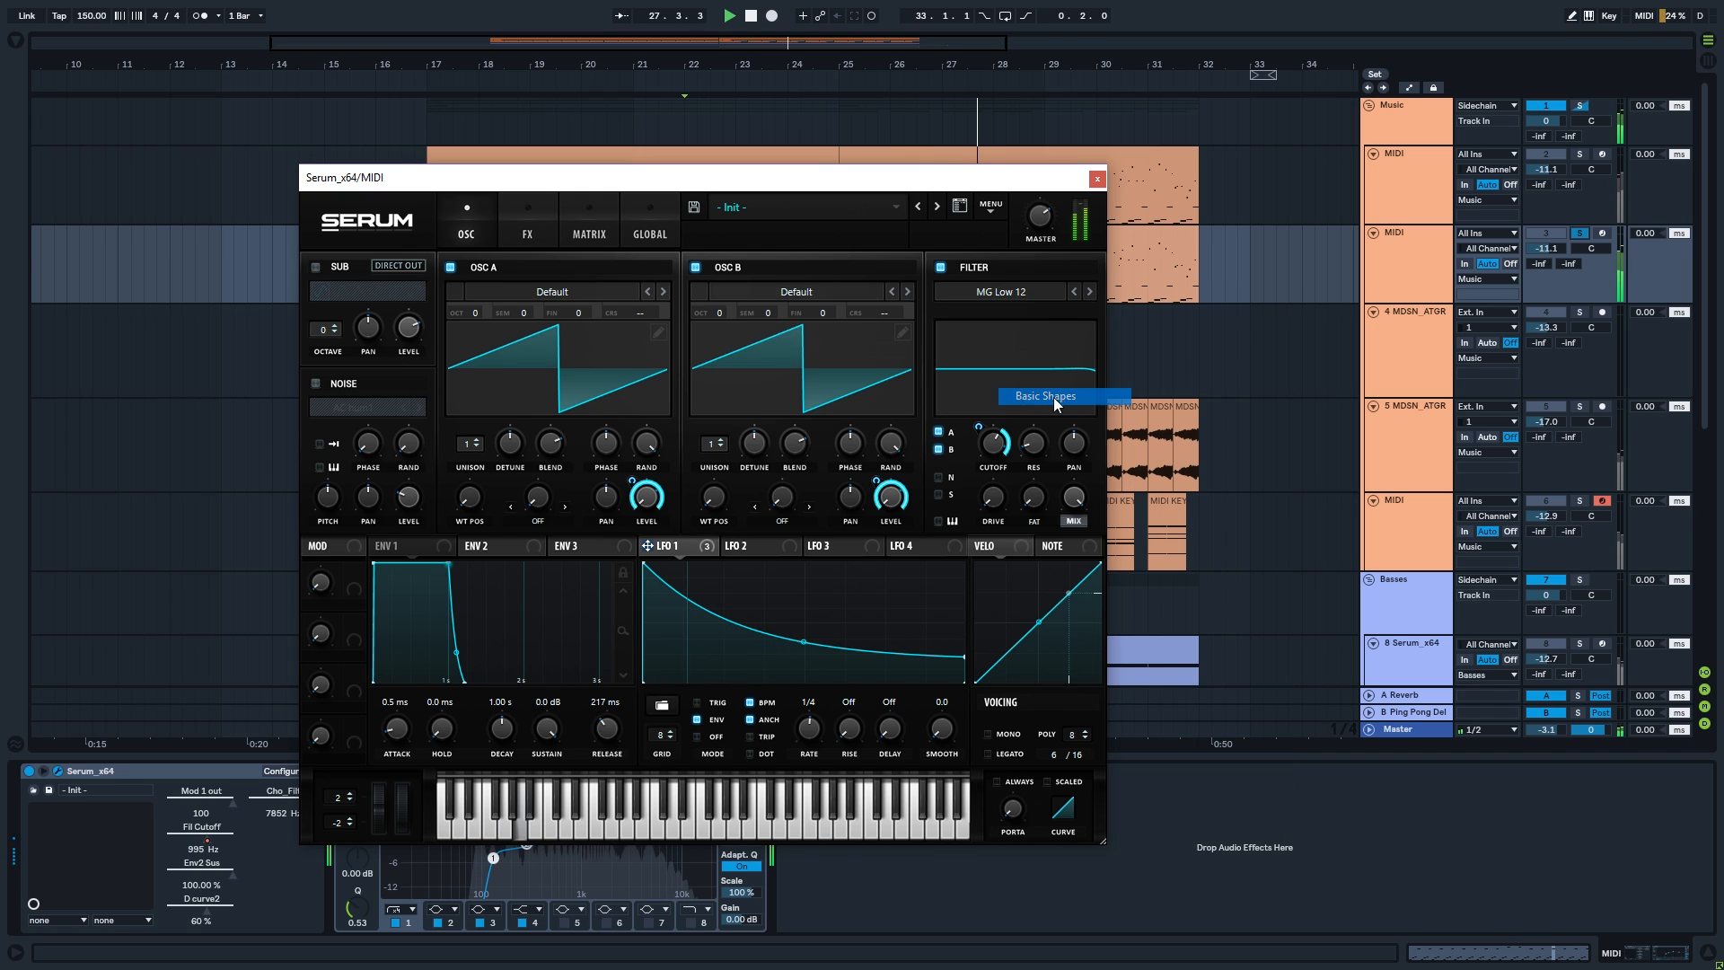
click(452, 266)
drag(719, 312, 734, 294)
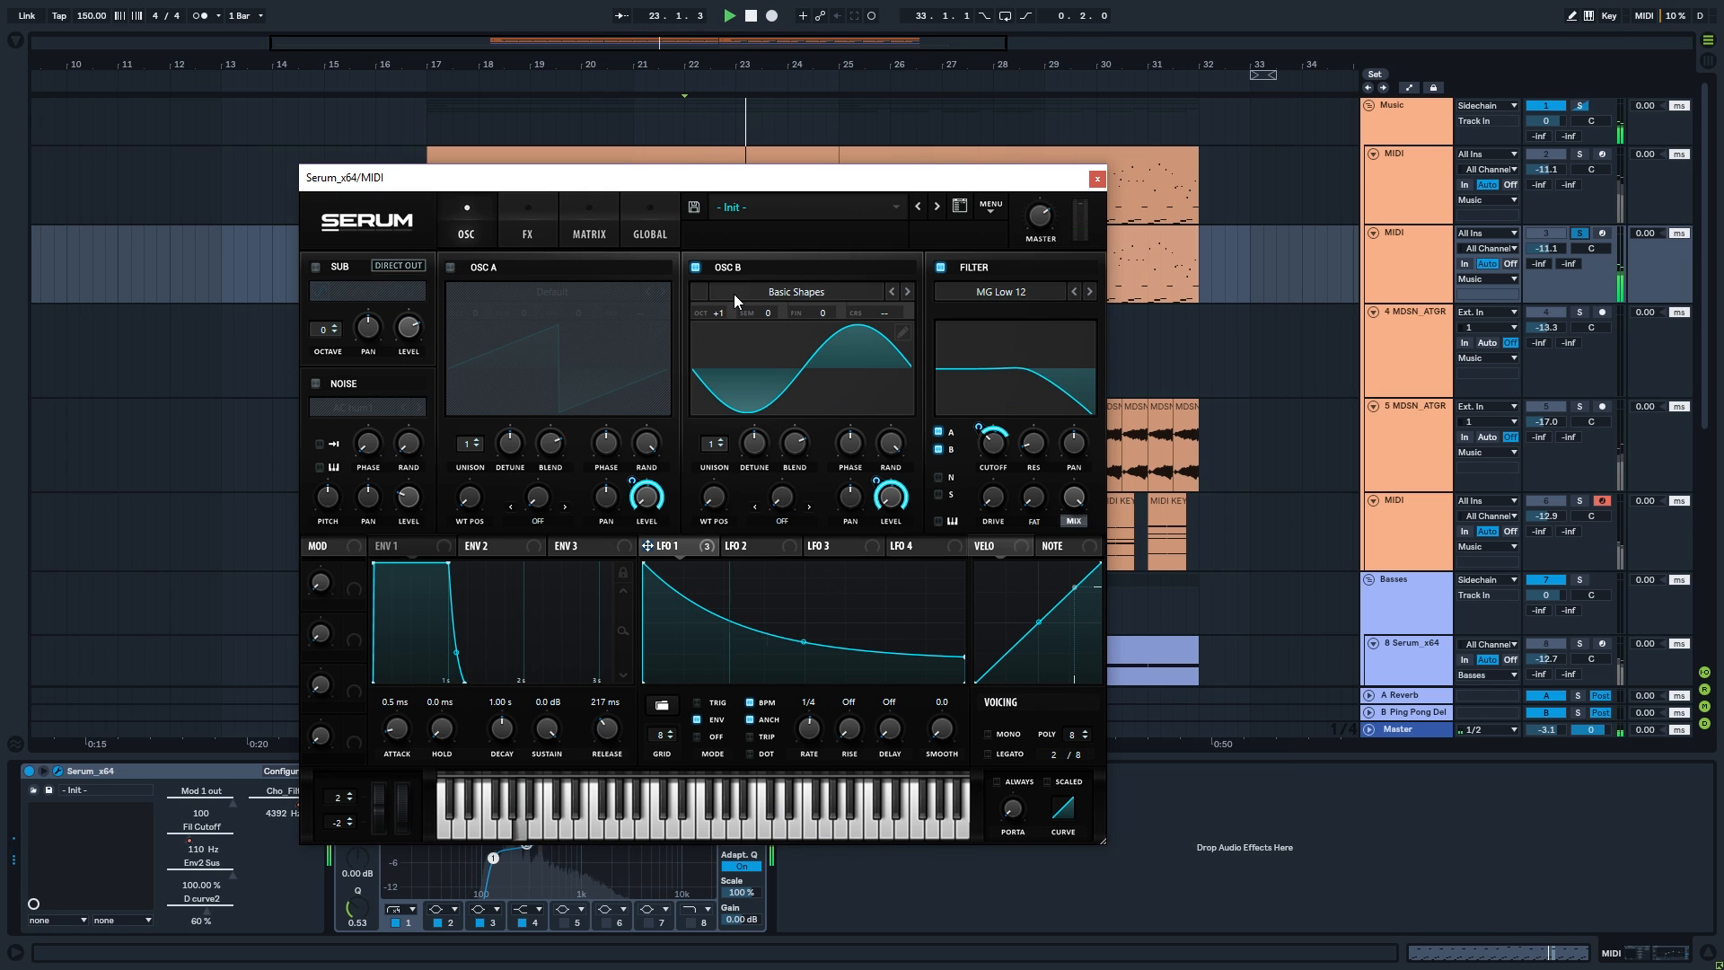
click(453, 267)
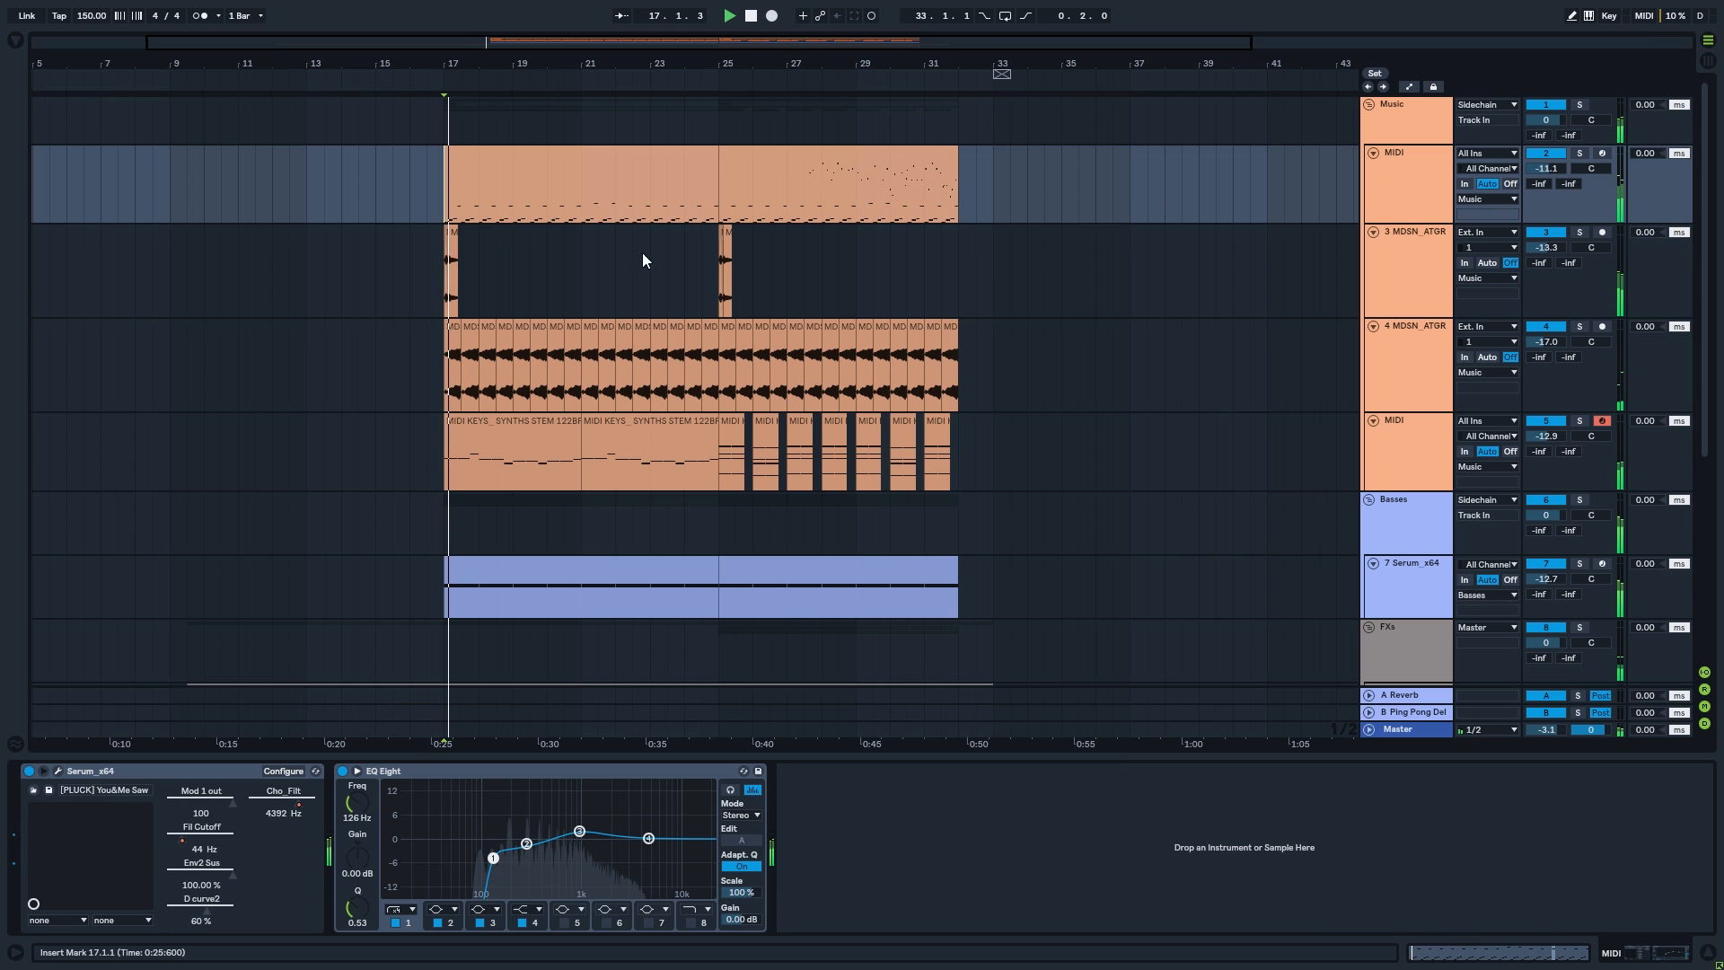
scroll(1113, 296, down, 5)
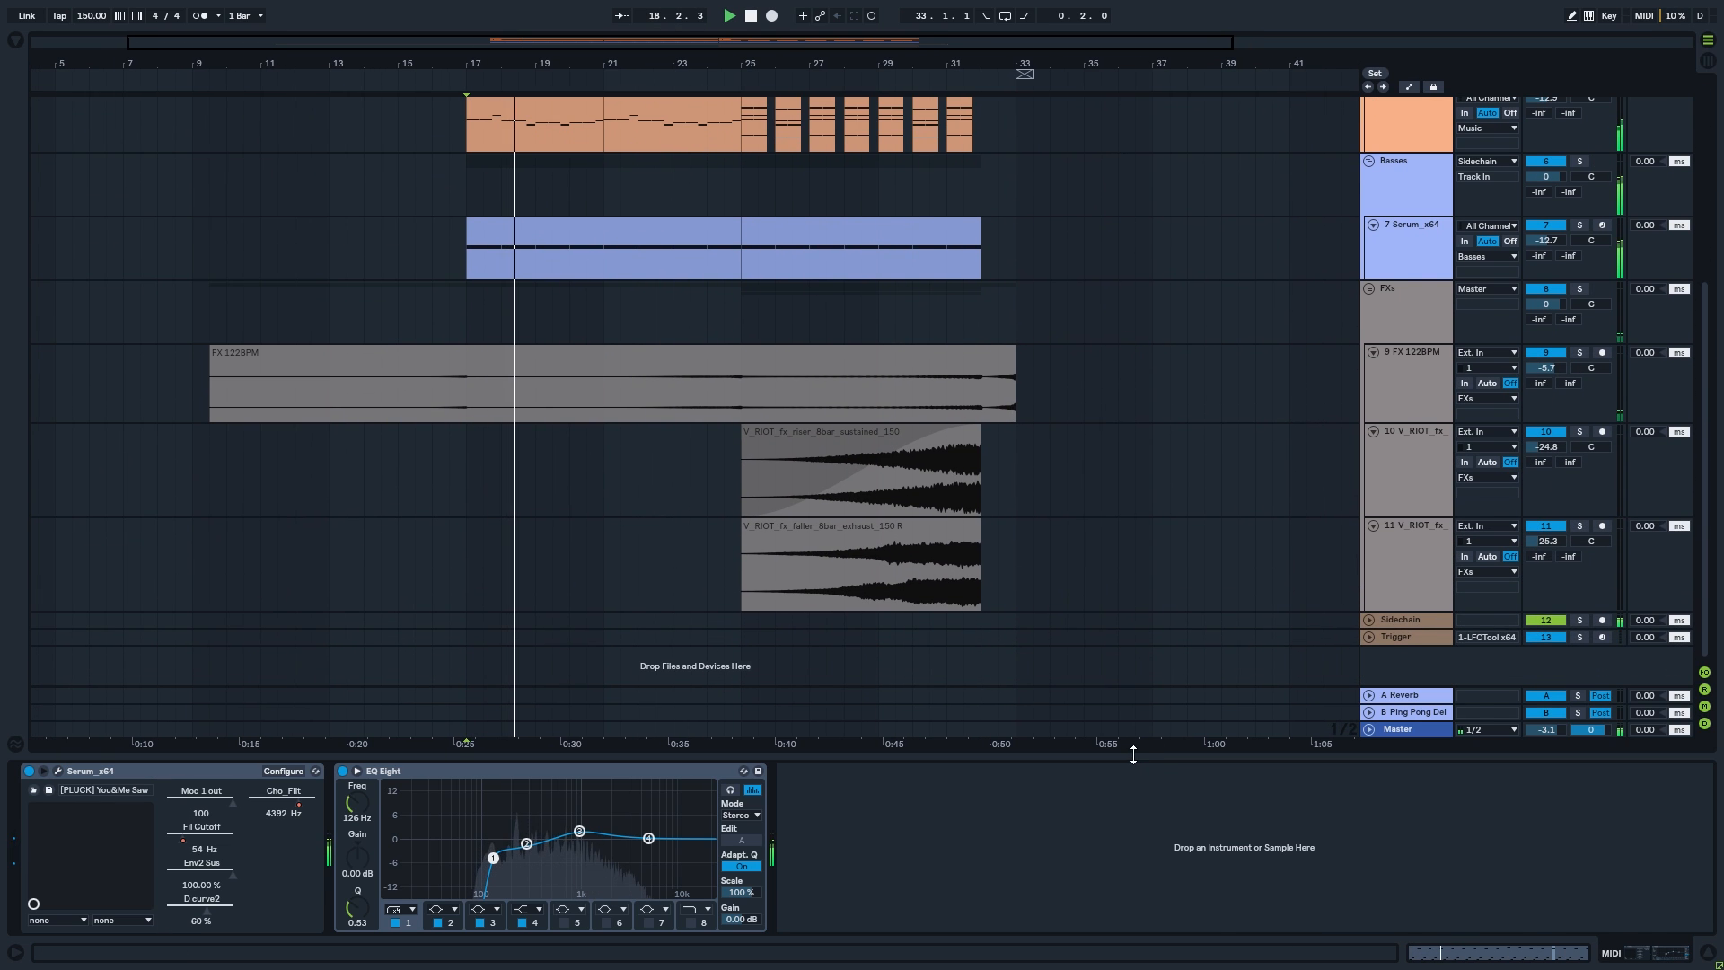
scroll(1167, 449, up, 5)
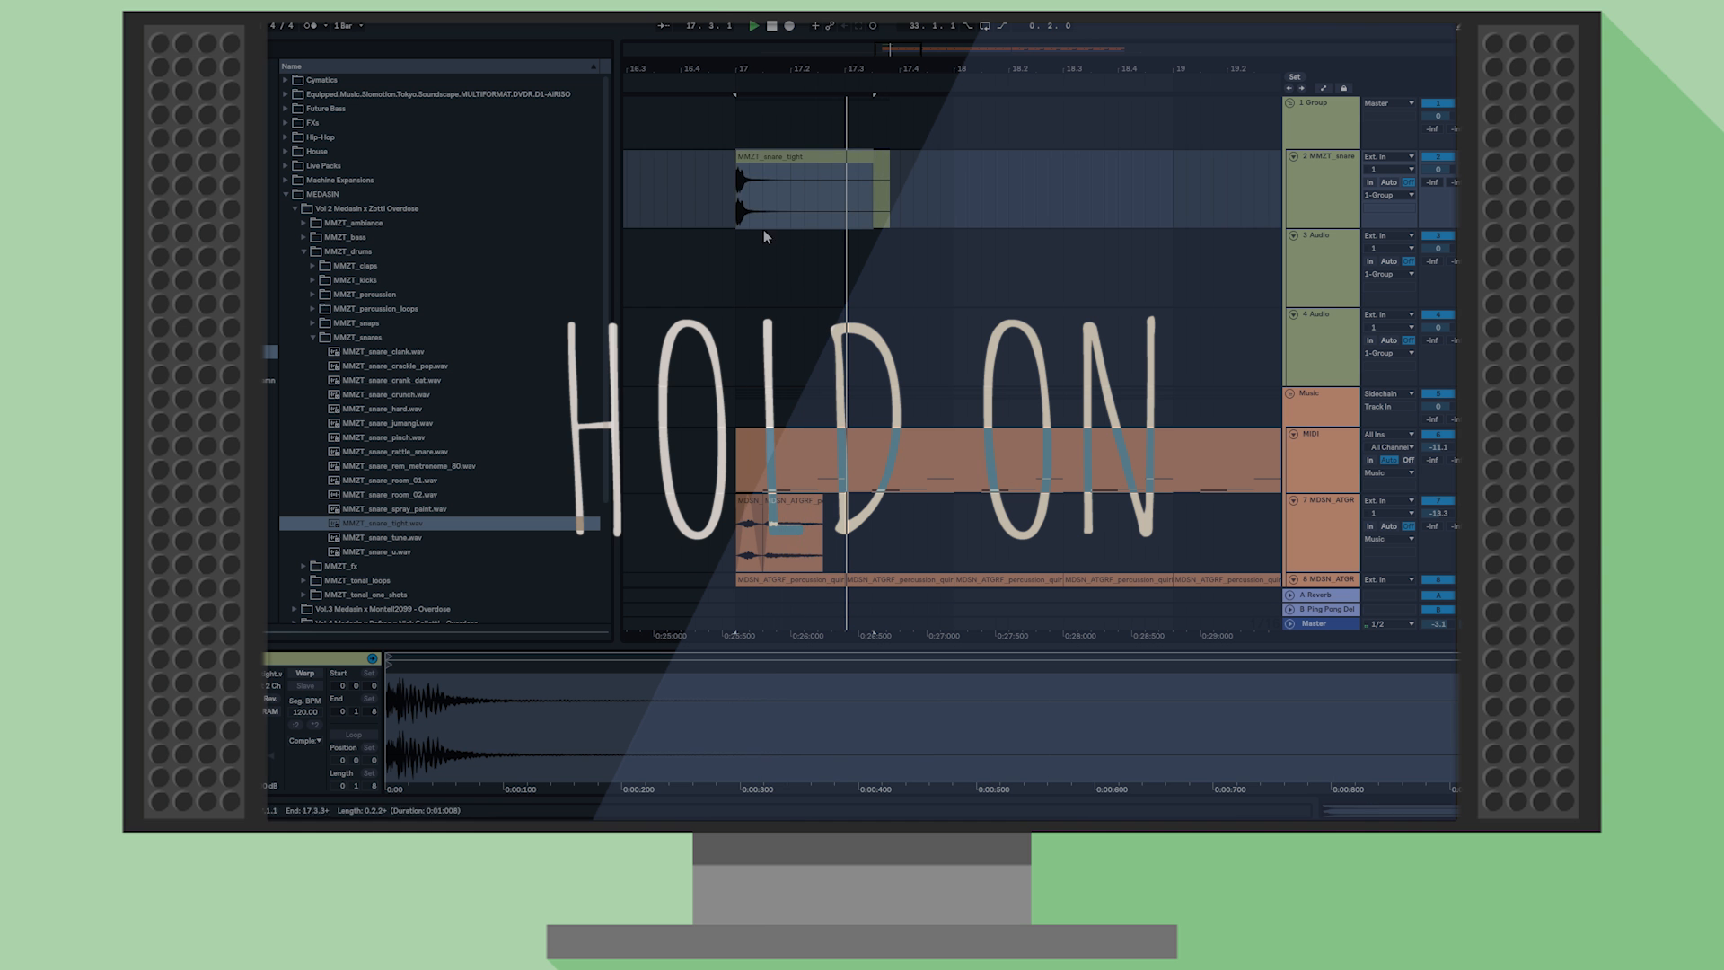
- Duplicate the MMZT_snare_tight clip on track 2 repeatedly into a steady quarter-note snare pattern through the build-up
key(ctrl+d)
key(space)
key(ctrl+d)
scroll(955, 213, down, 5)
drag(743, 214, 957, 211)
key(ctrl+d)
key(ctrl+d)
key(ctrl+d)
key(ctrl+d)
key(ctrl+d)
key(ctrl+d)
scroll(1086, 224, up, 2)
scroll(993, 226, right, 3)
key(ctrl+d)
scroll(1010, 211, up, 5)
key(ctrl+d)
shift+click(890, 167)
click(892, 167)
shift+click(913, 167)
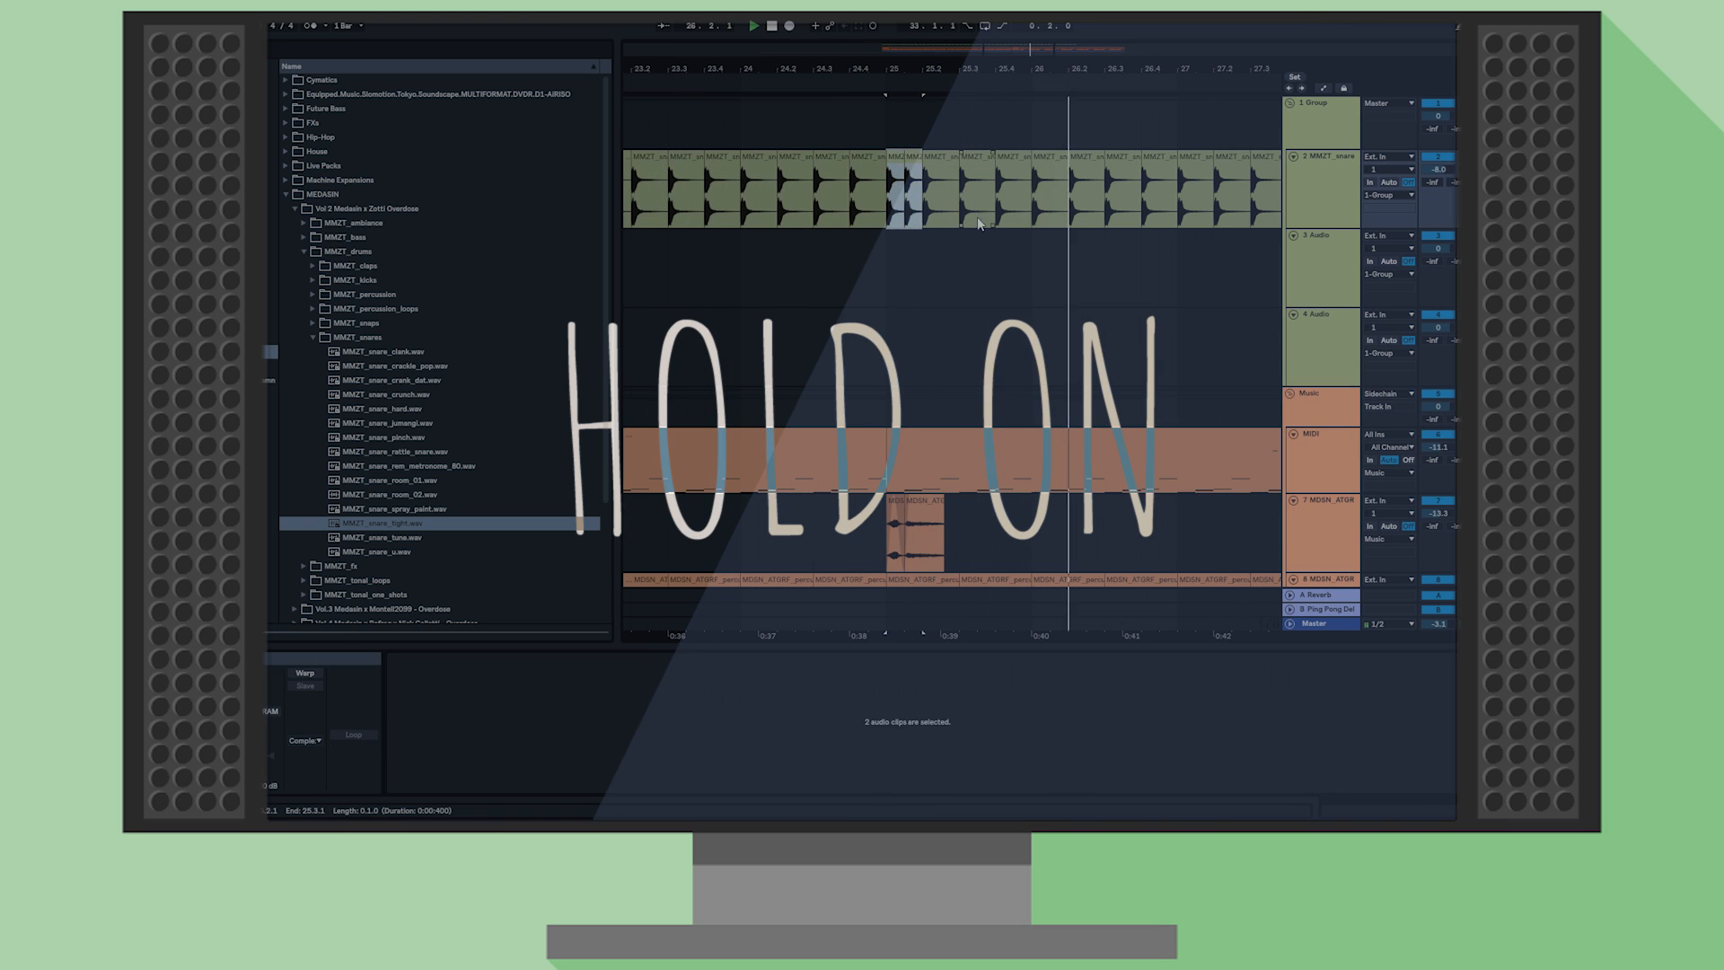
key(ctrl+z)
- Extend the snare roll with repeated clip duplicates, doubling it to eighth notes from bar 29
scroll(977, 217, down, 4)
key(ctrl+d)
drag(733, 199, 917, 223)
scroll(1005, 196, up, 4)
key(ctrl+d)
key(ctrl+d)
key(ctrl+d)
key(ctrl+d)
scroll(941, 278, right, 3)
key(ctrl+d)
key(ctrl+d)
key(ctrl+d)
key(ctrl+d)
key(ctrl+d)
key(ctrl+d)
key(ctrl+d)
key(ctrl+d)
key(ctrl+d)
key(ctrl+d)
key(ctrl+d)
- Double the snare roll to sixteenth notes from bar 31 by duplicating the shortened snare clips
scroll(1050, 235, up, 4)
key(space)
scroll(916, 223, up, 3)
key(ctrl+d)
key(ctrl+d)
key(ctrl+d)
drag(1069, 211, 944, 211)
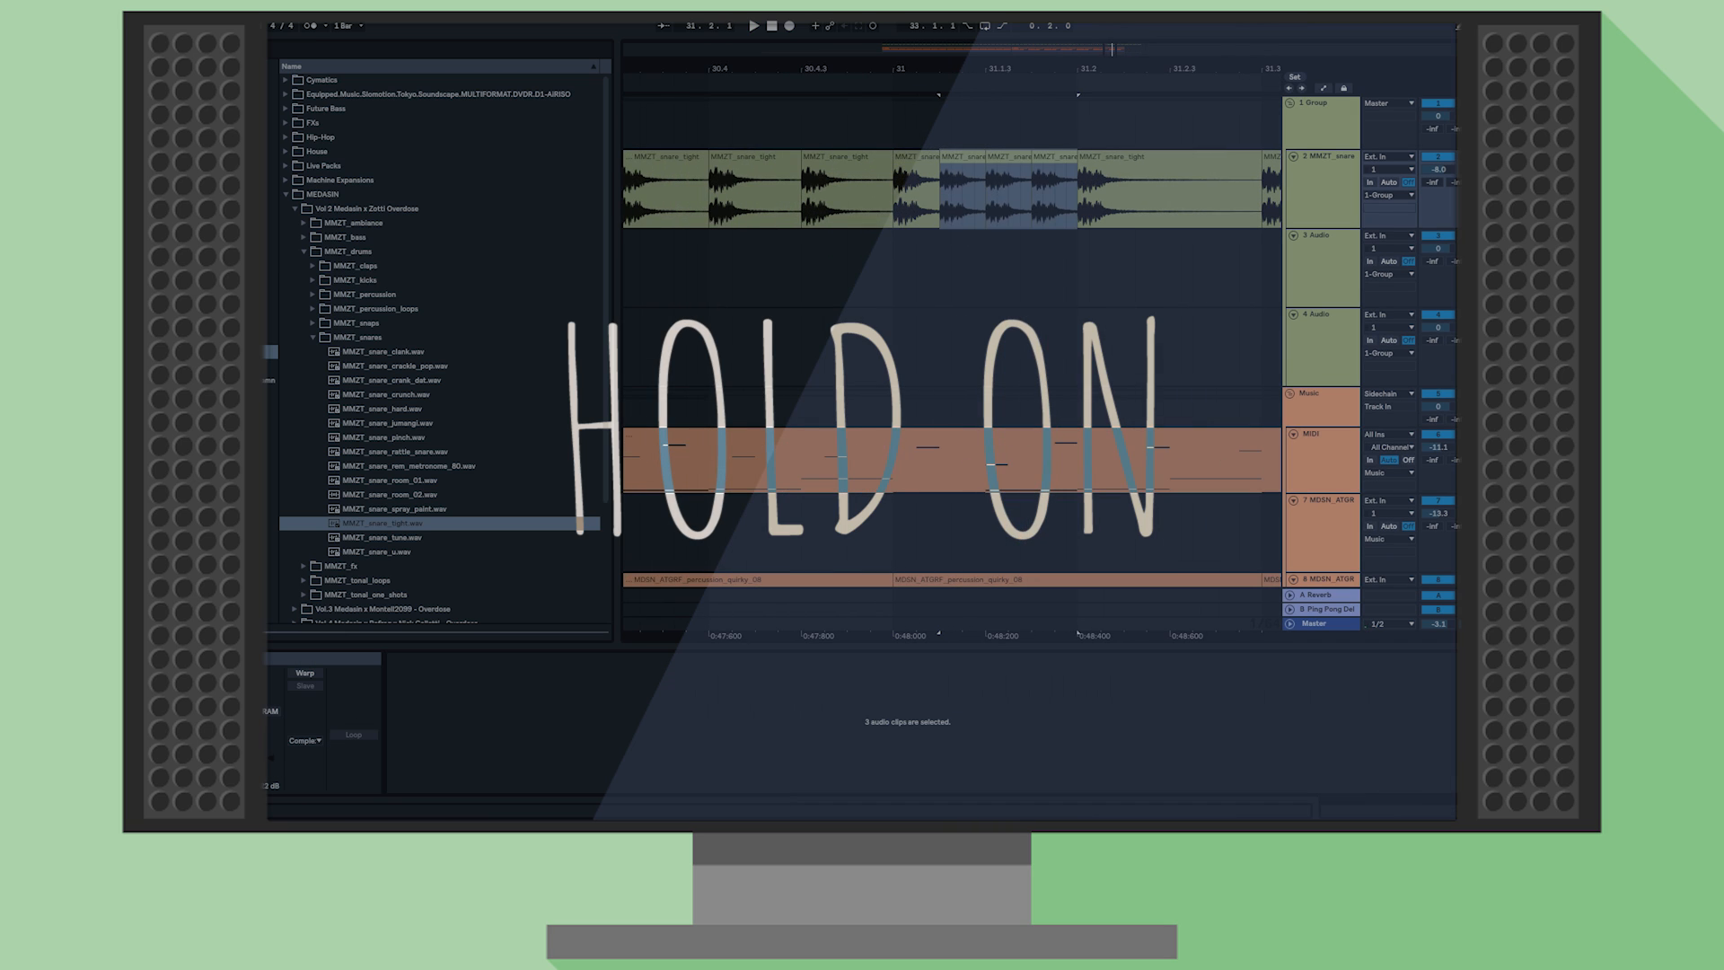
click(884, 268)
key(space)
drag(1068, 197, 805, 193)
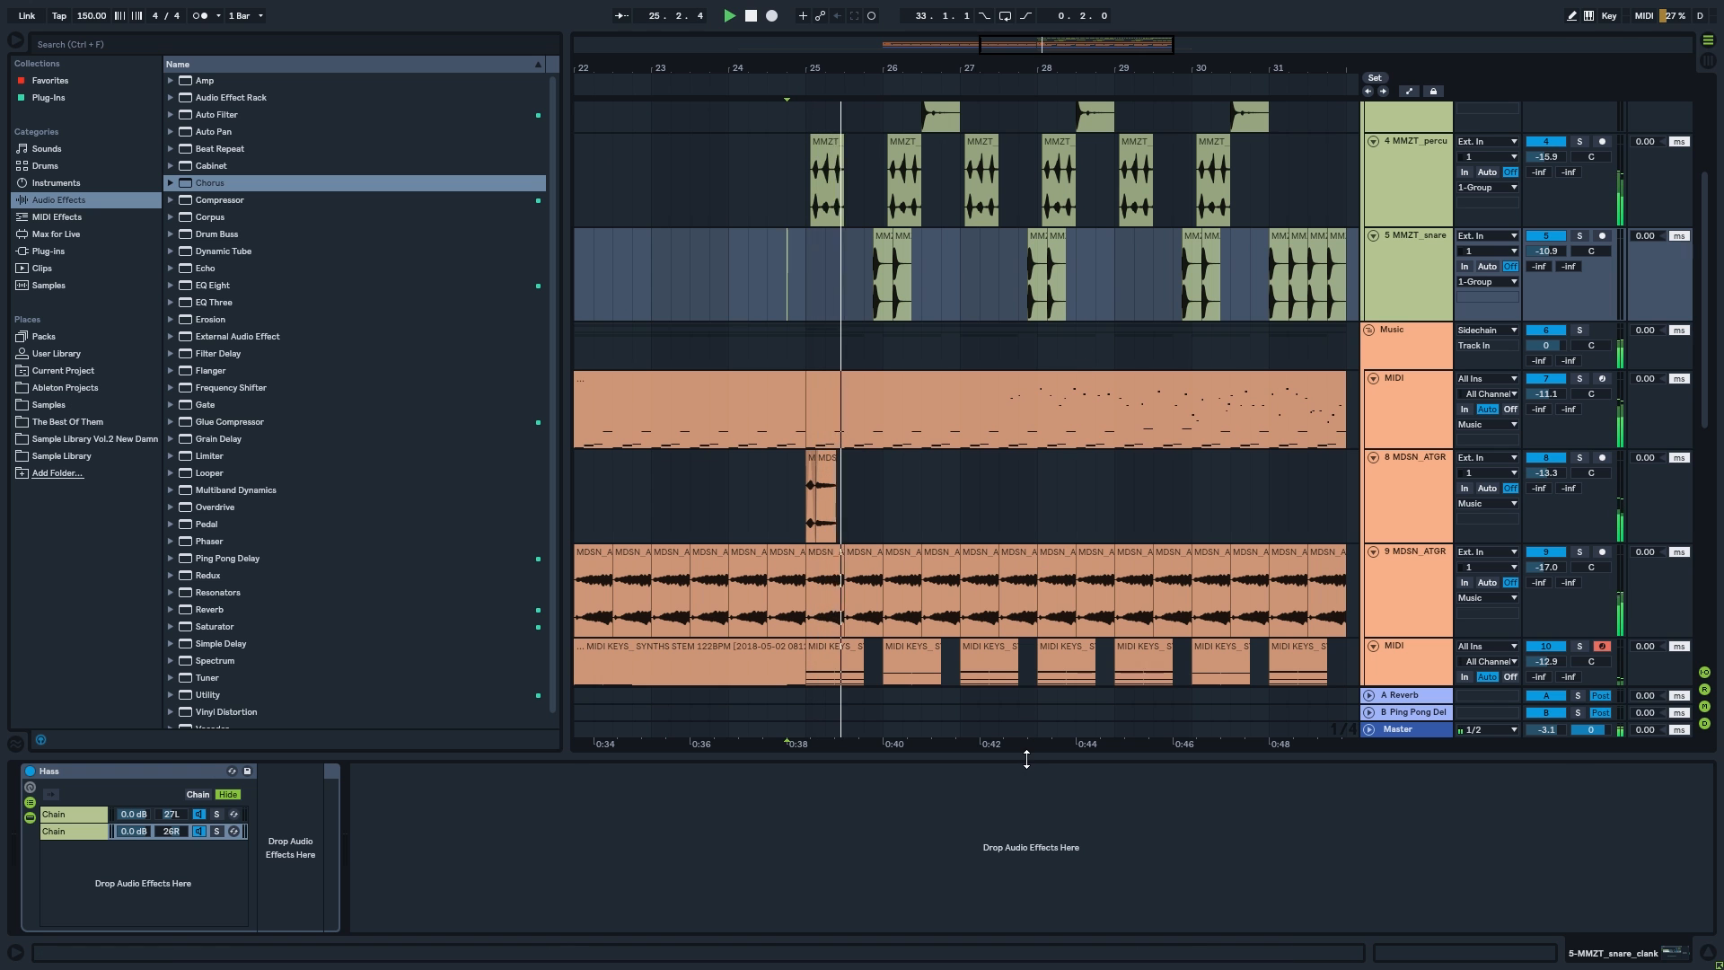
- Hide the device view and browser, and set the MMZT_snare_clank track's volume to -14.2 dB during playback
key(ctrl+alt+l)
click(18, 42)
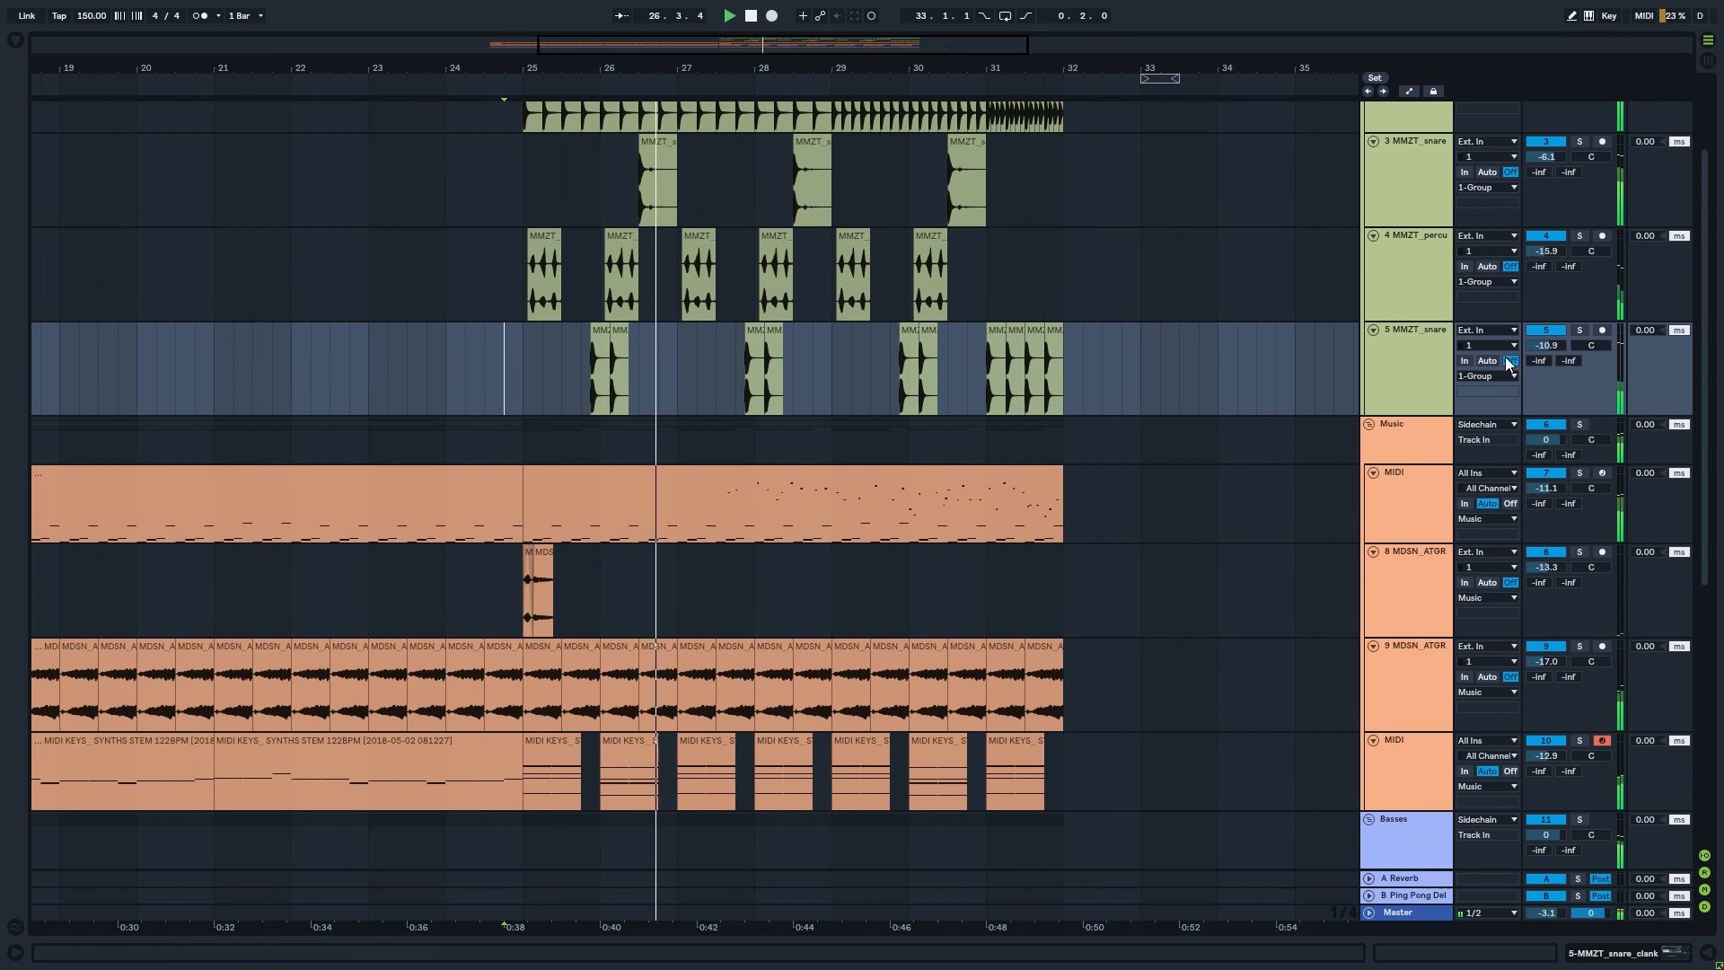
drag(1546, 344, 1545, 347)
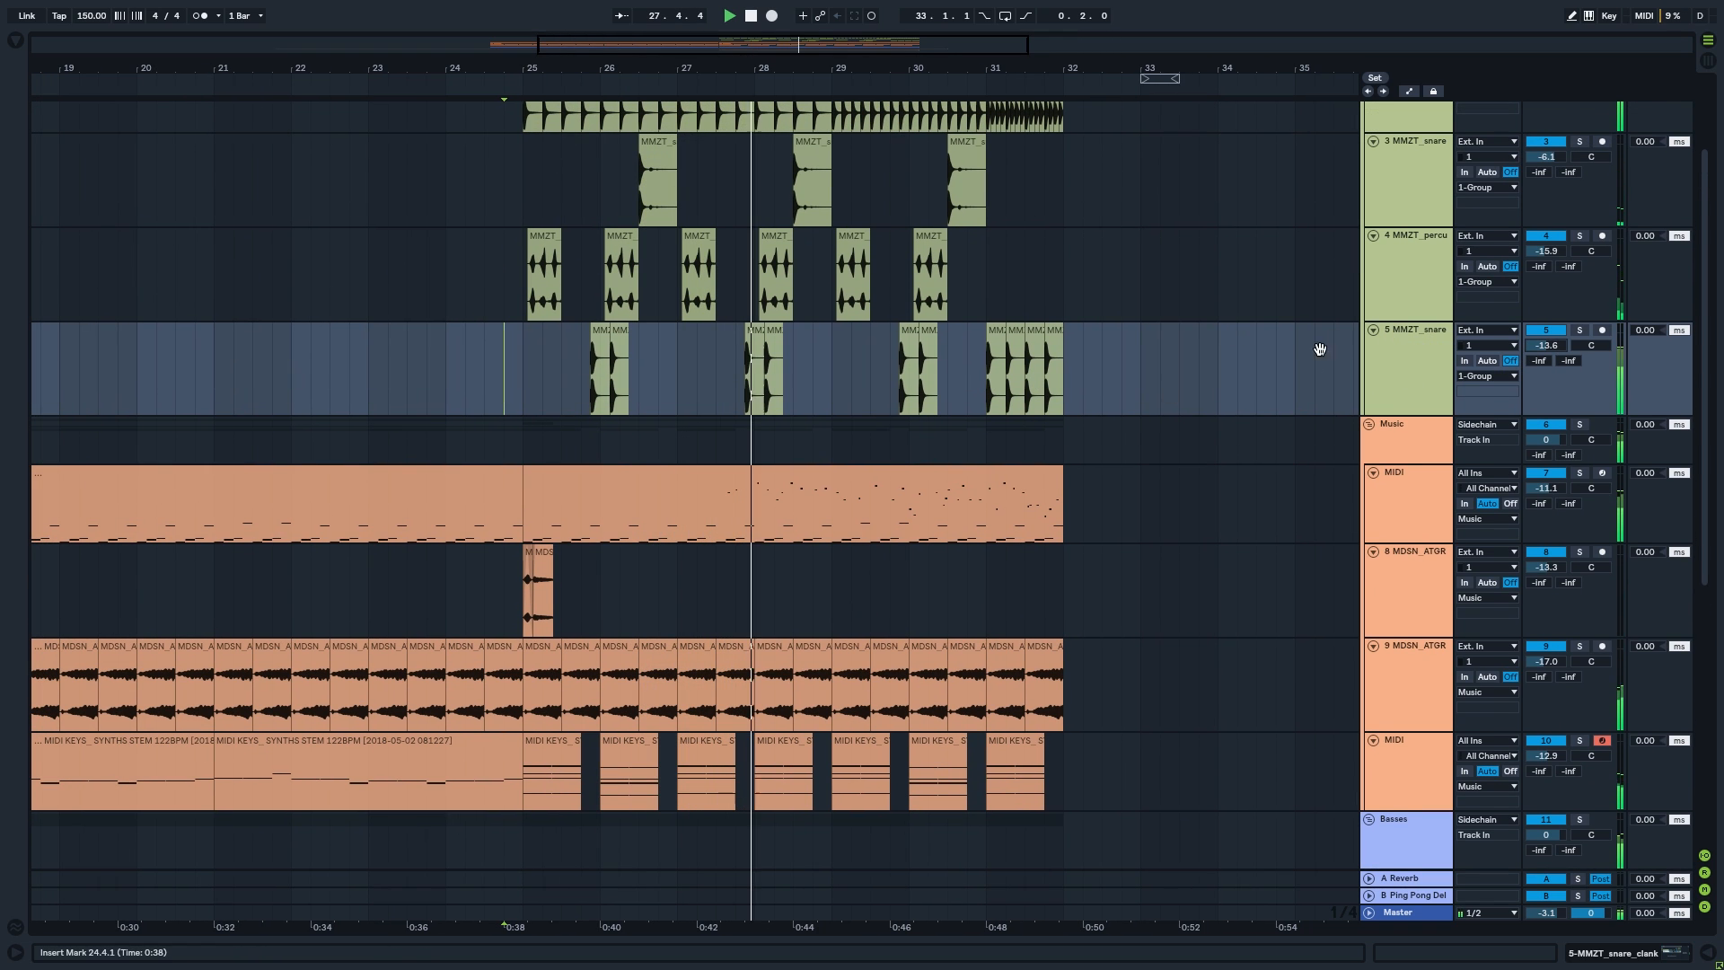
drag(983, 389, 948, 515)
drag(1546, 471, 1542, 477)
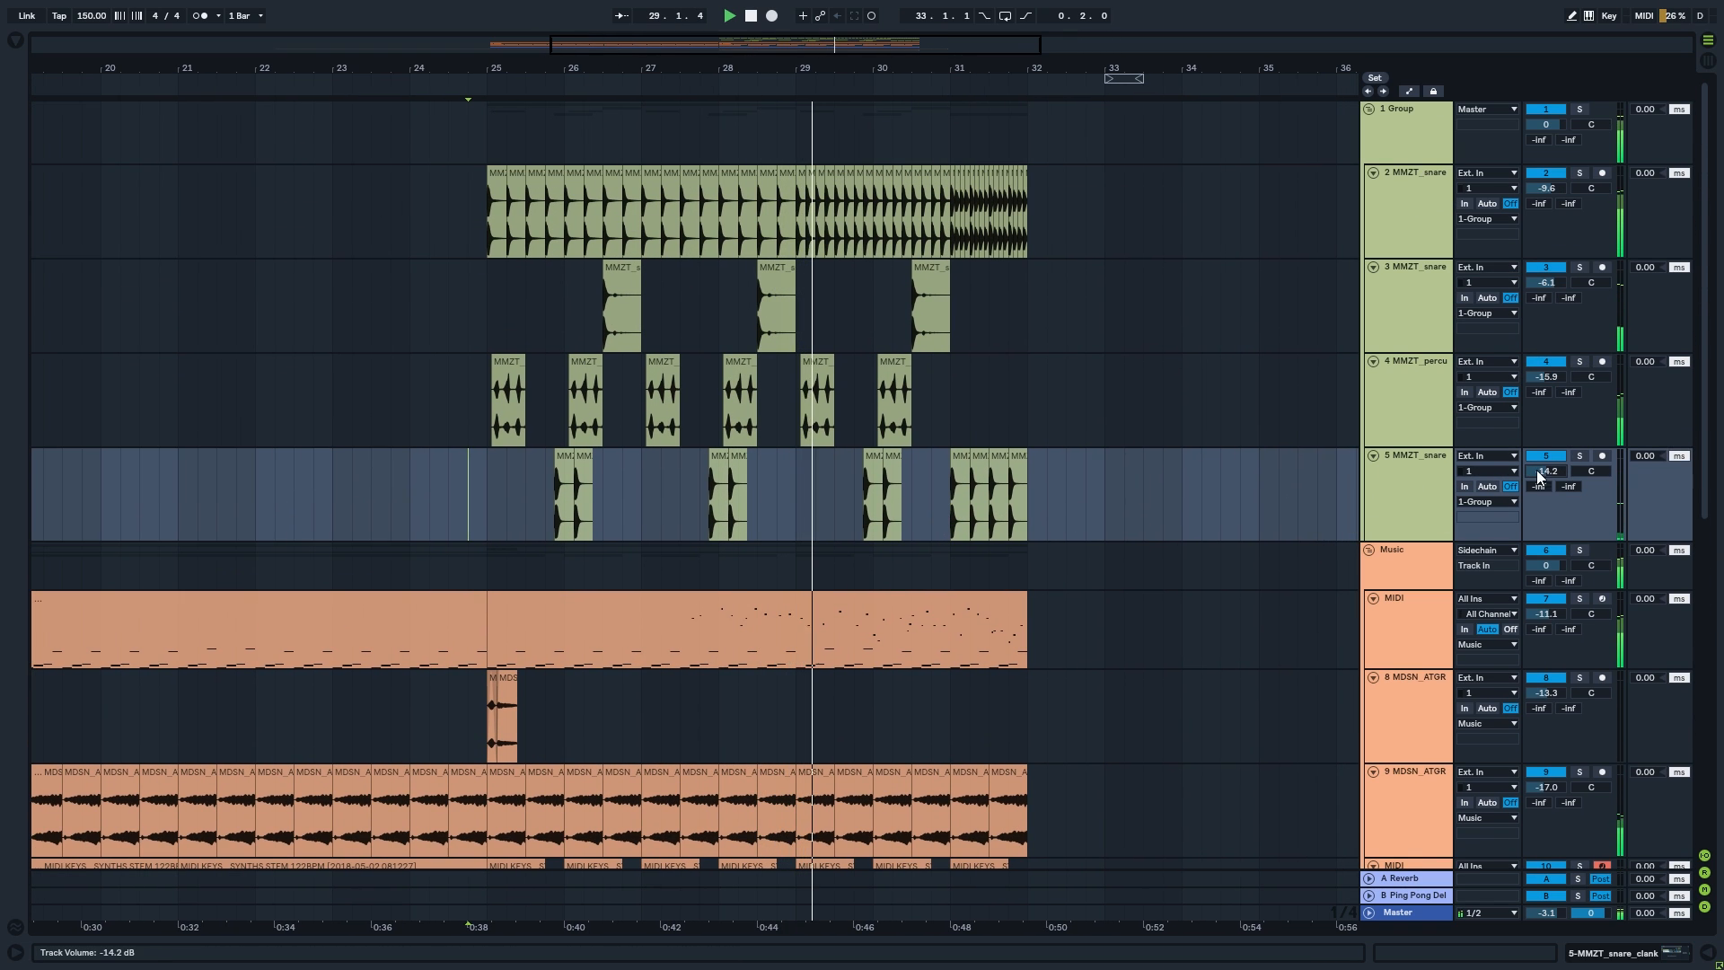
drag(1097, 393, 1035, 377)
drag(1086, 510, 1085, 276)
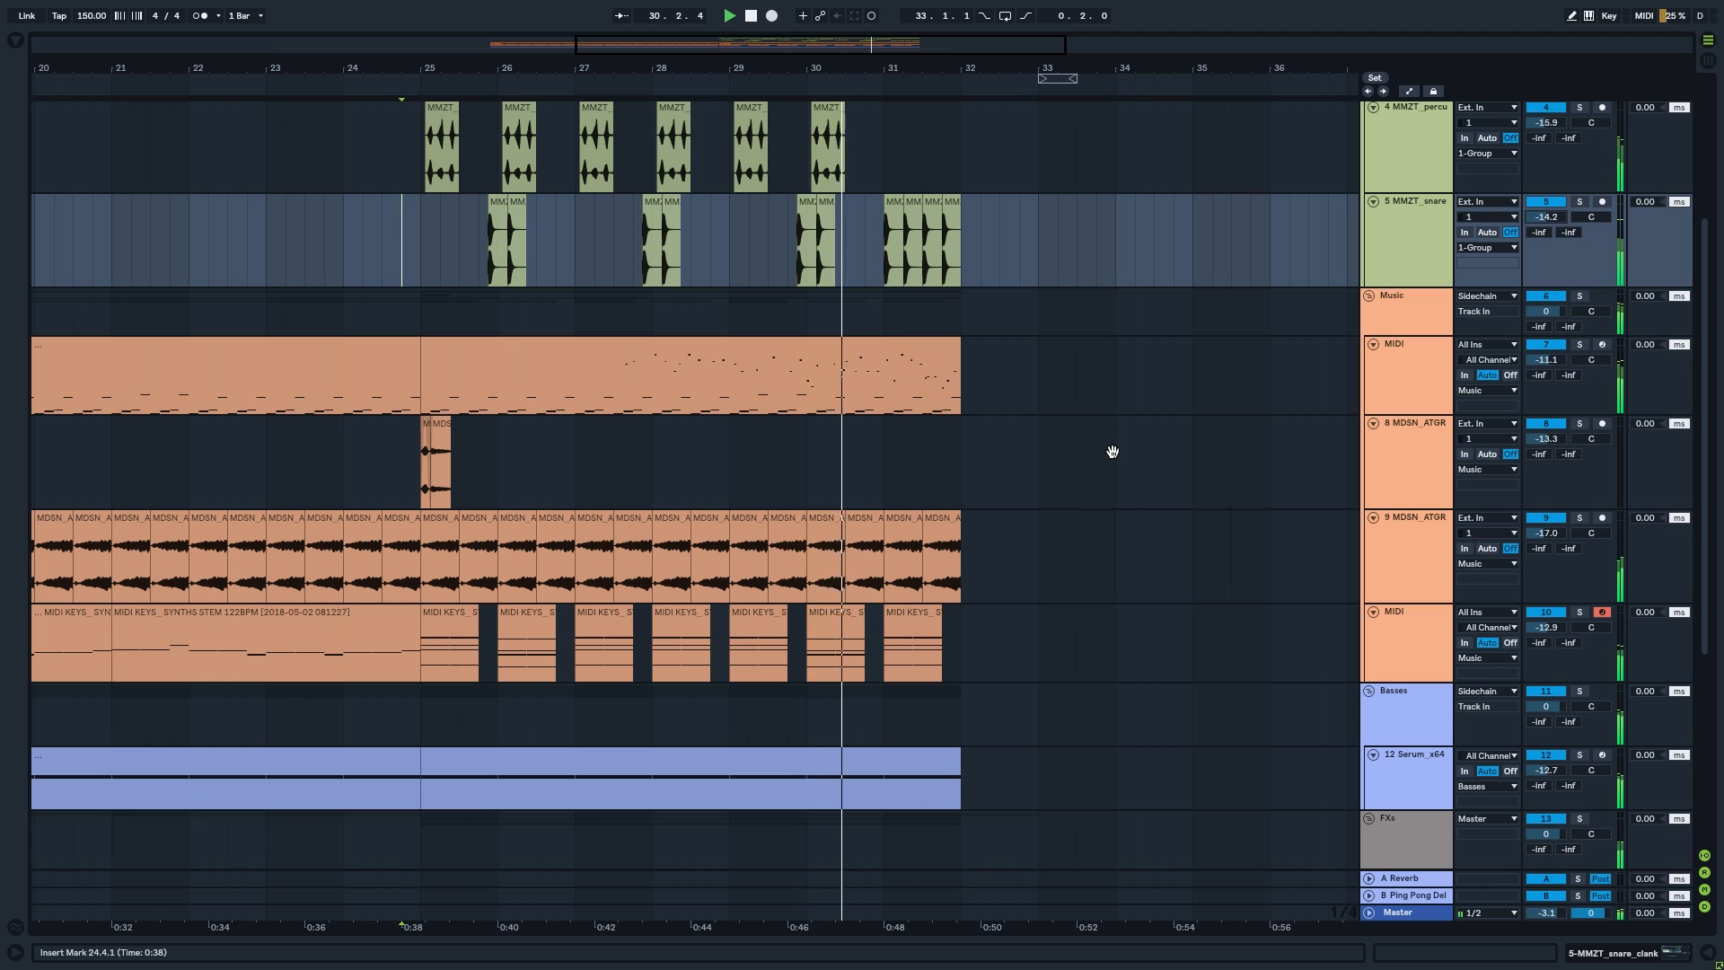
mouse_move(1111, 449)
mouse_down()
mouse_move(1107, 273)
mouse_move(1070, 503)
mouse_move(1123, 315)
mouse_move(1100, 422)
mouse_up()
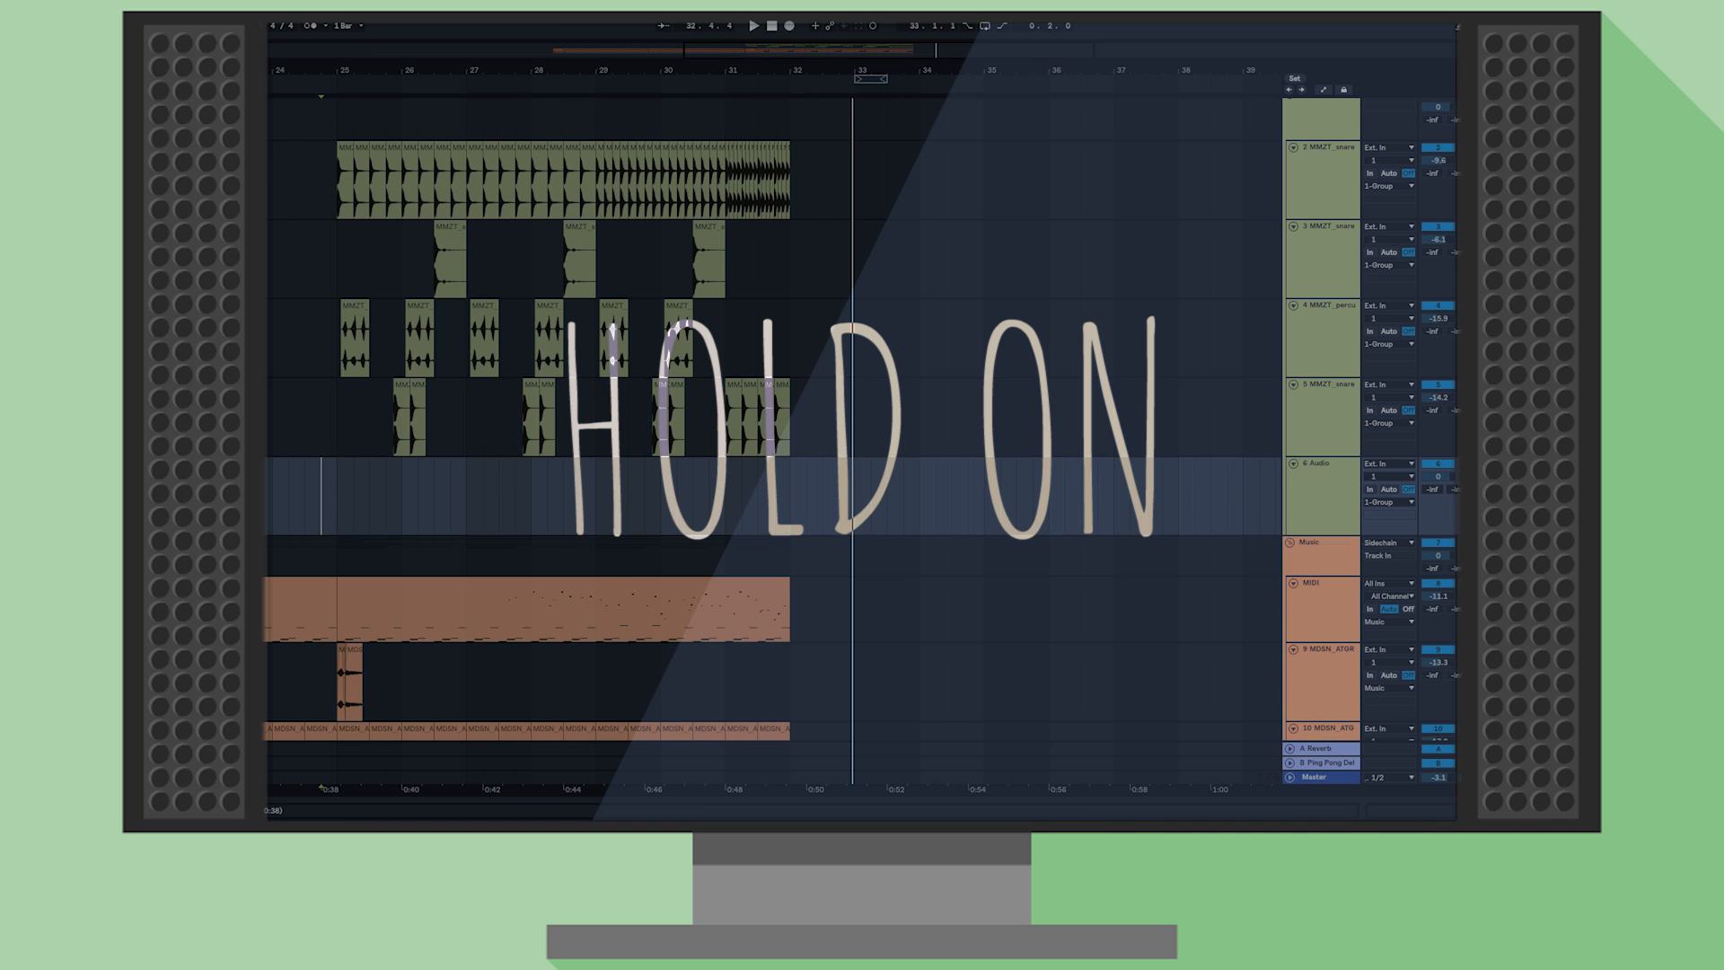
- Audition the kick samples in the MMZT_kicks folder one after another
click(412, 293)
key(Down)
key(Down)
key(Down)
key(Down)
key(Down)
key(Down)
key(Down)
key(Down)
key(Down)
key(Down)
key(Down)
key(Down)
key(Down)
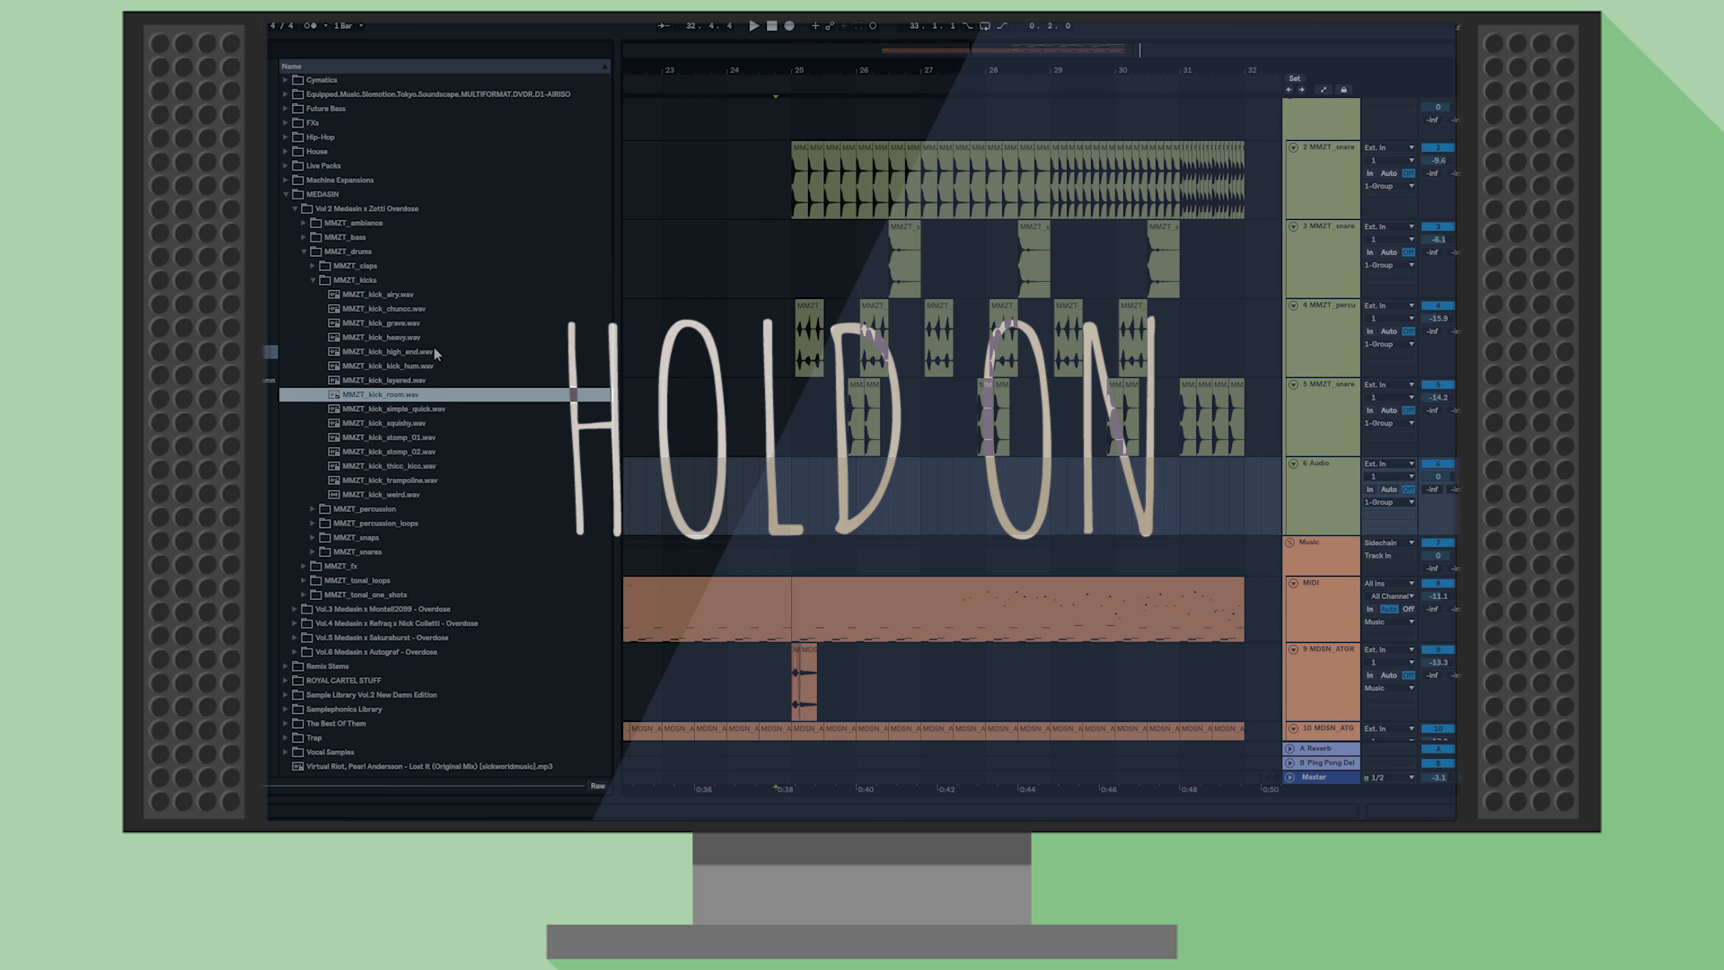
- Place MMZT_kick_airy.wav on audio track 6 at bar 33 and delete the extra duplicate
click(400, 285)
drag(400, 293, 983, 481)
key(ctrl+d)
key(Delete)
key(Delete)
scroll(971, 520, down, 2)
- Lower the volume of the kick track and audio track 7, and load a snare sample from the MMZT_snares folder
click(1322, 307)
shift+click(1321, 385)
drag(1438, 396, 1438, 411)
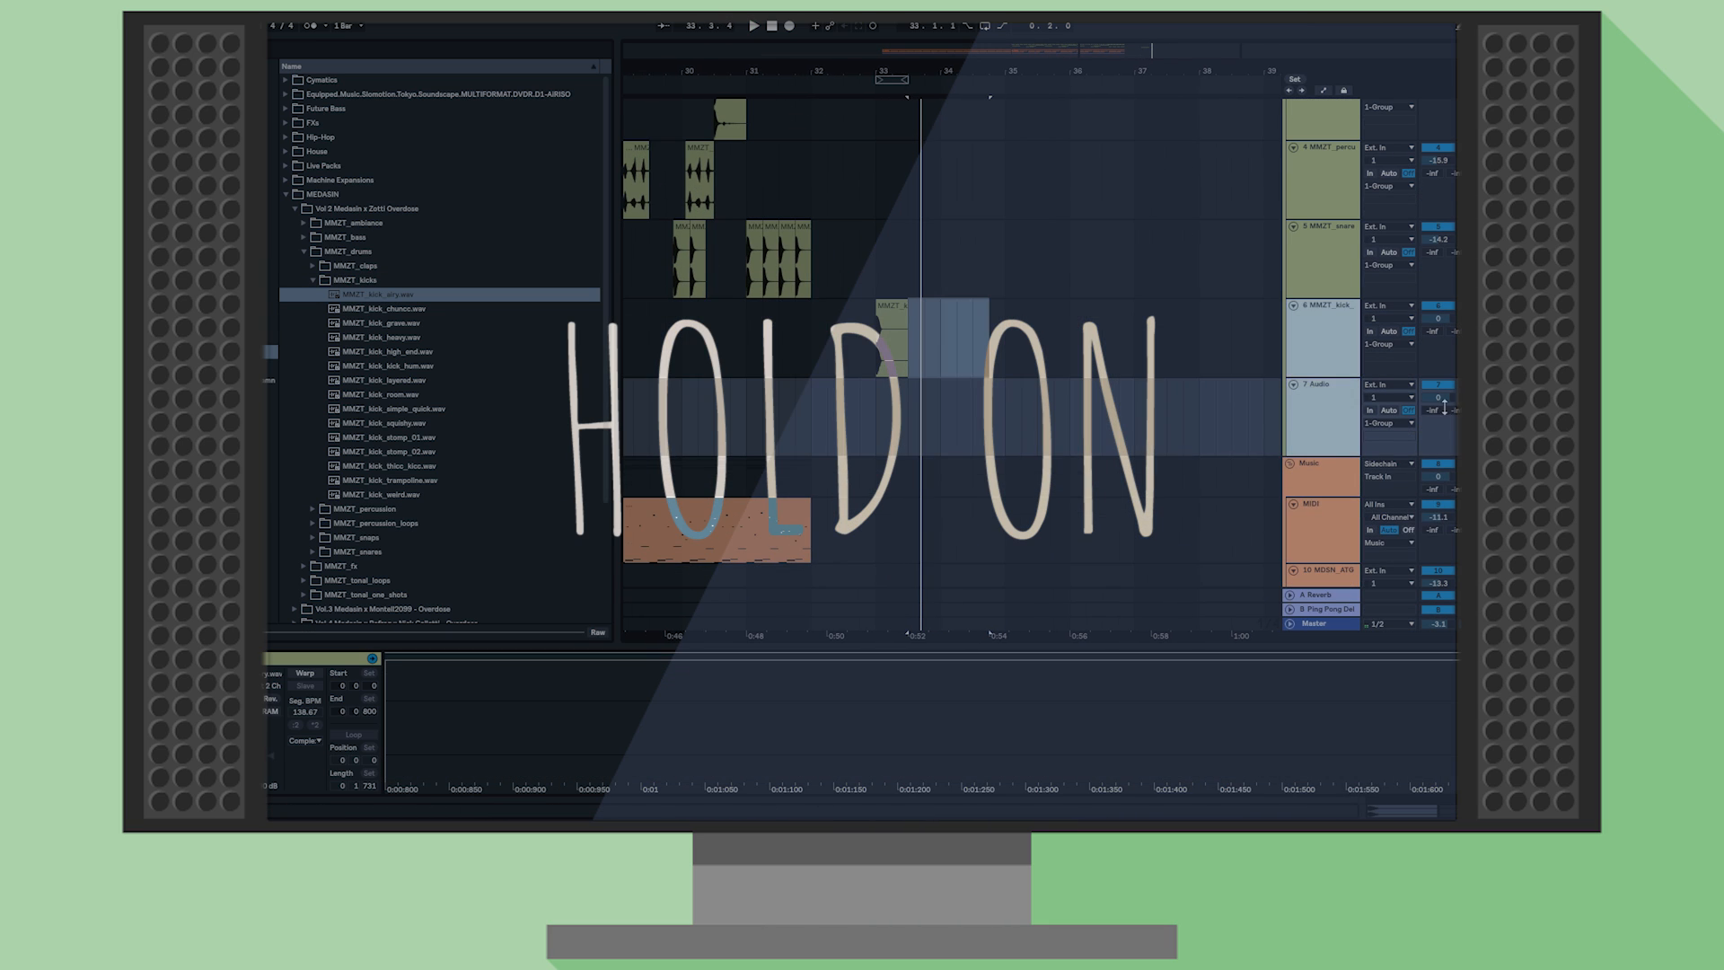
click(312, 280)
click(391, 338)
double_click(415, 394)
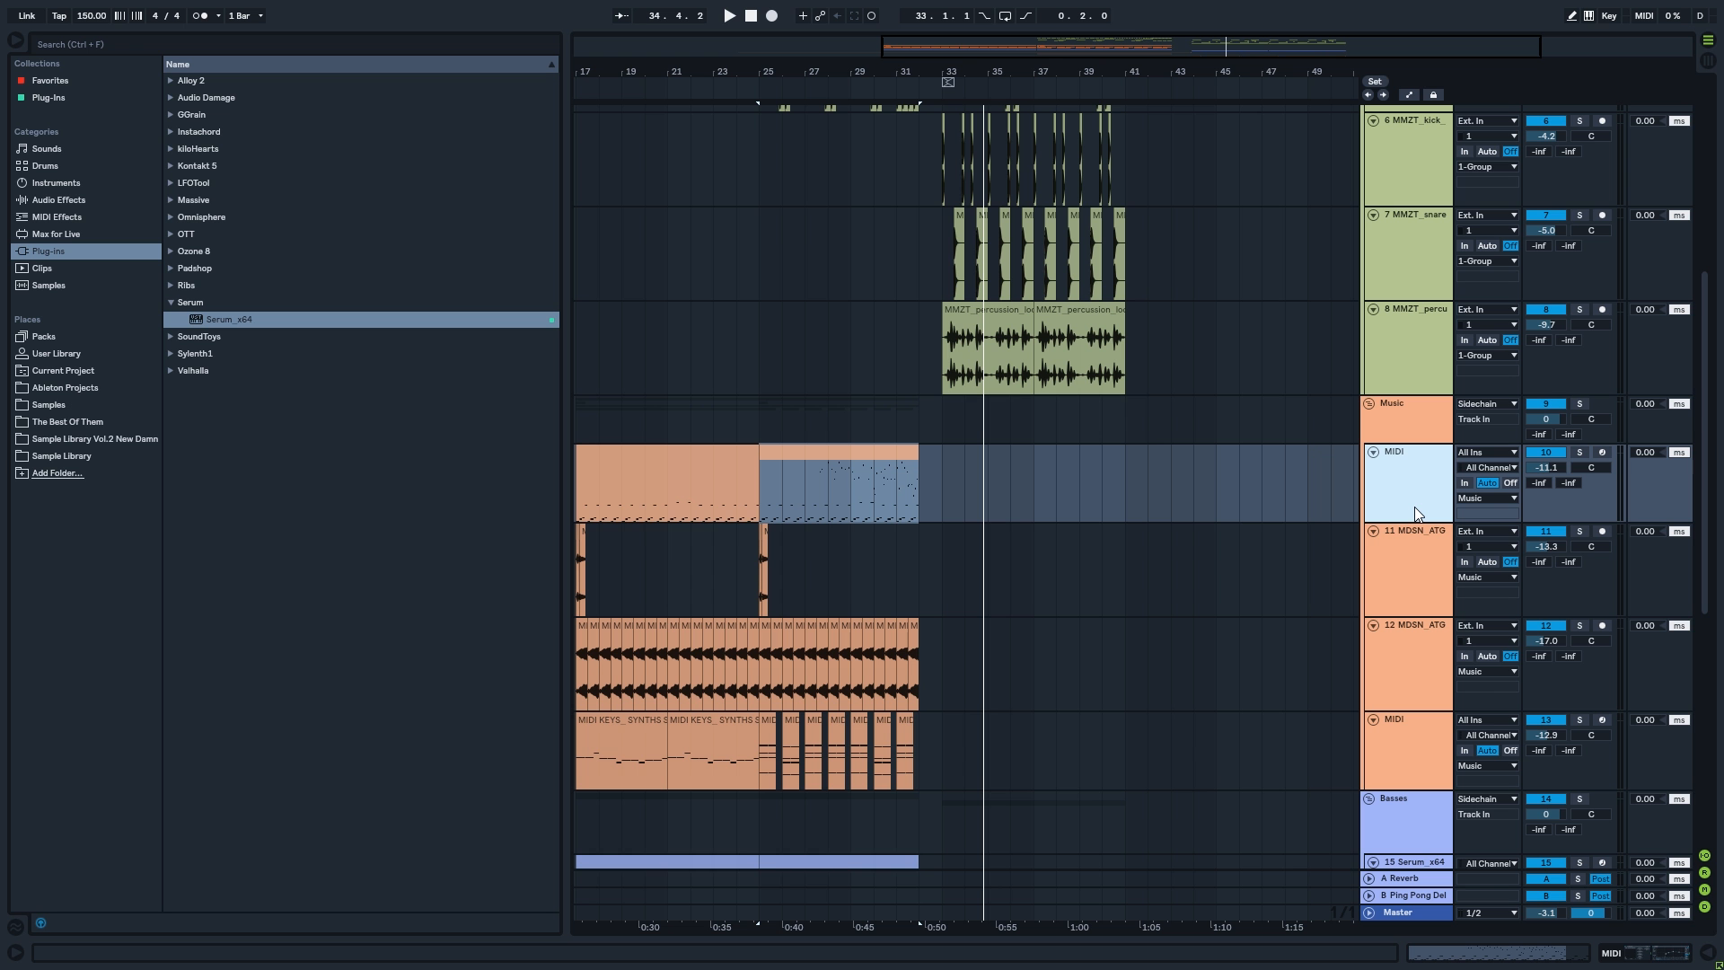
- Duplicate the first MIDI track in the Music group and freeze the duplicate, allowing the audio to stop
key(ctrl+d)
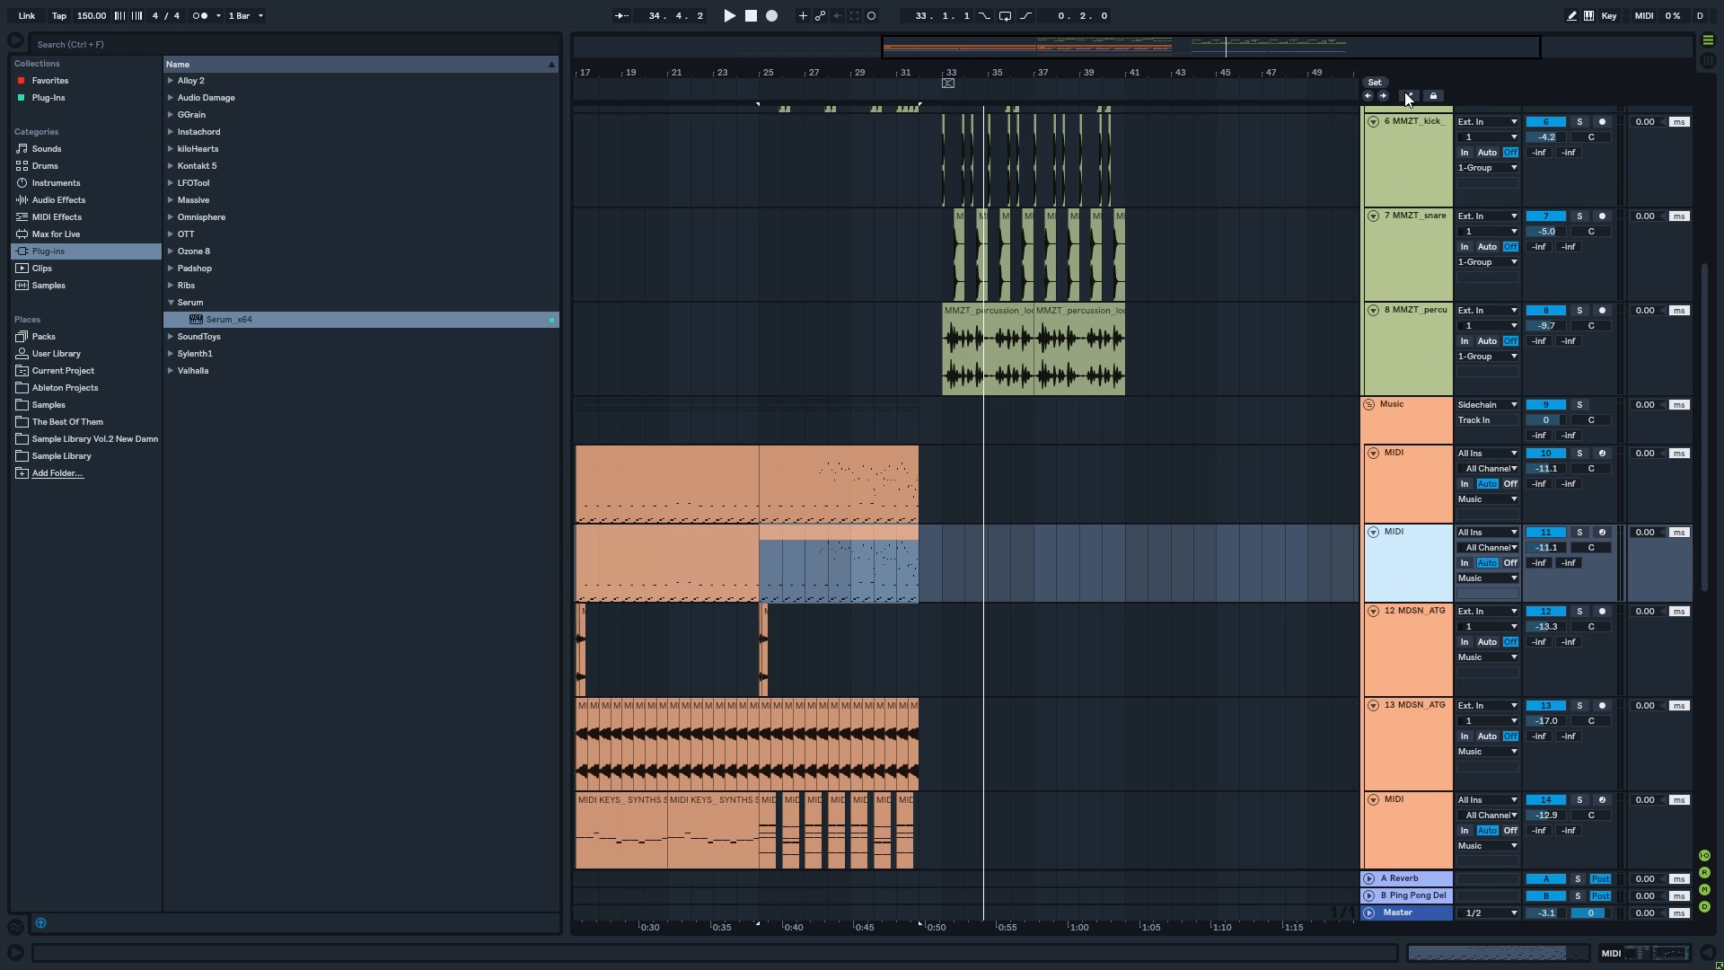
click(1407, 95)
key(ctrl+alt+b)
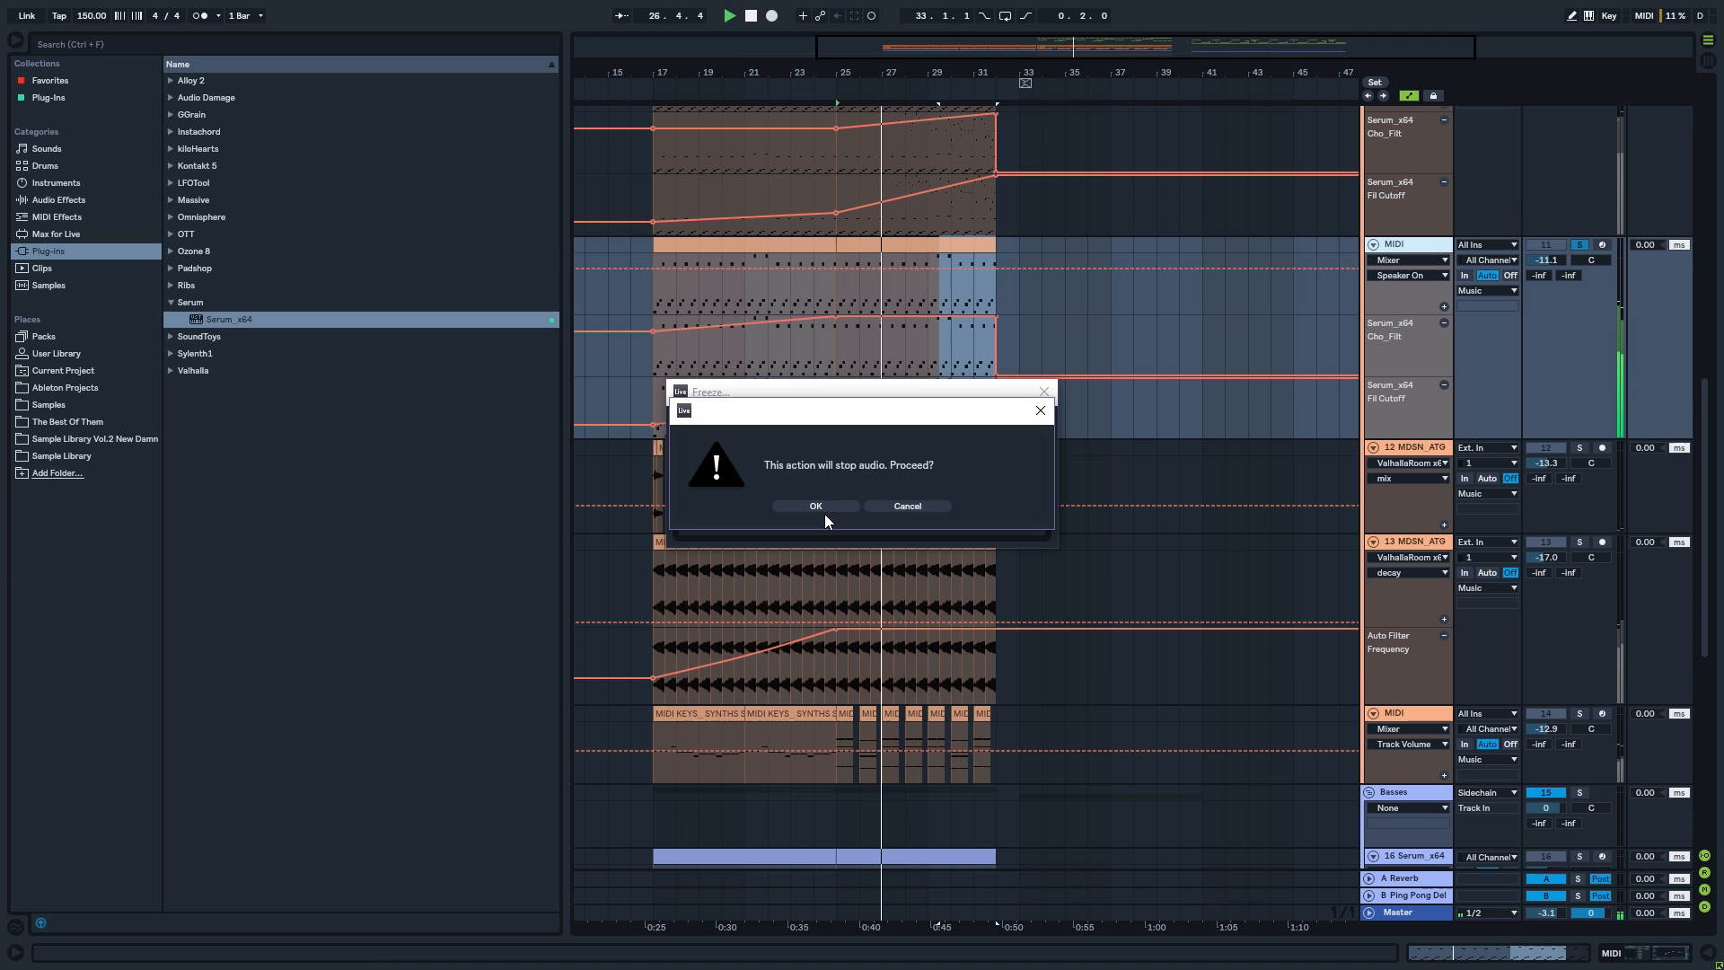
click(819, 513)
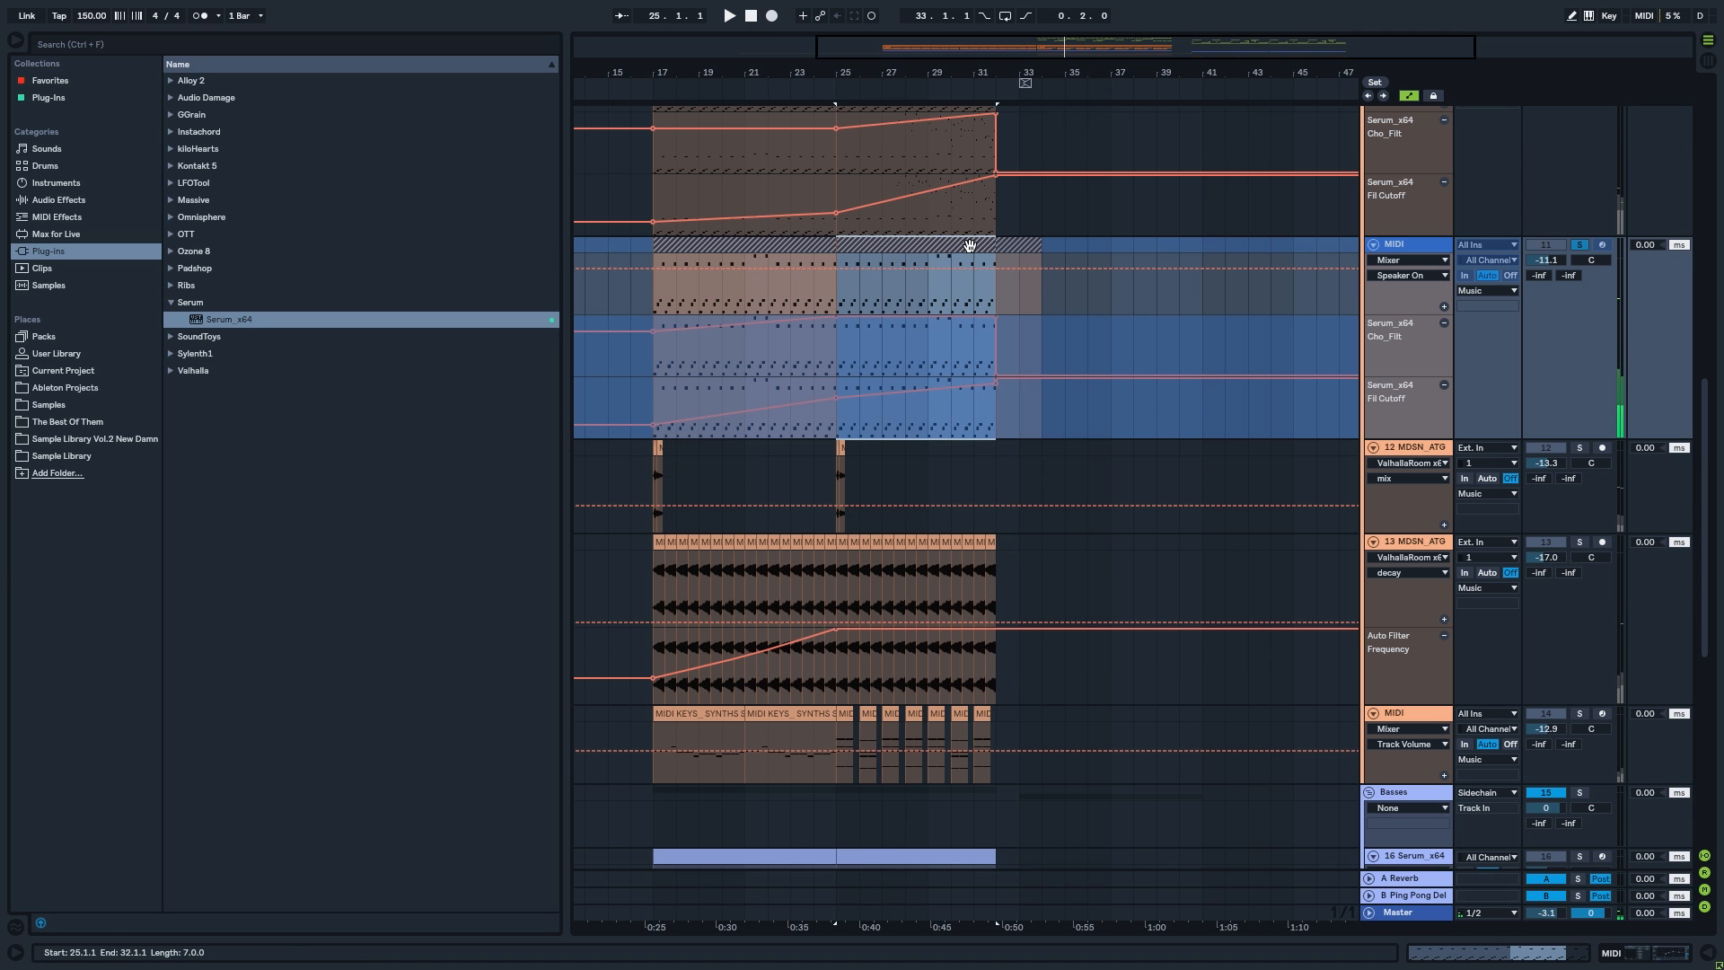
- Flatten the frozen duplicate track to audio and hide the browser
scroll(1187, 531, up, 3)
right_click(1414, 418)
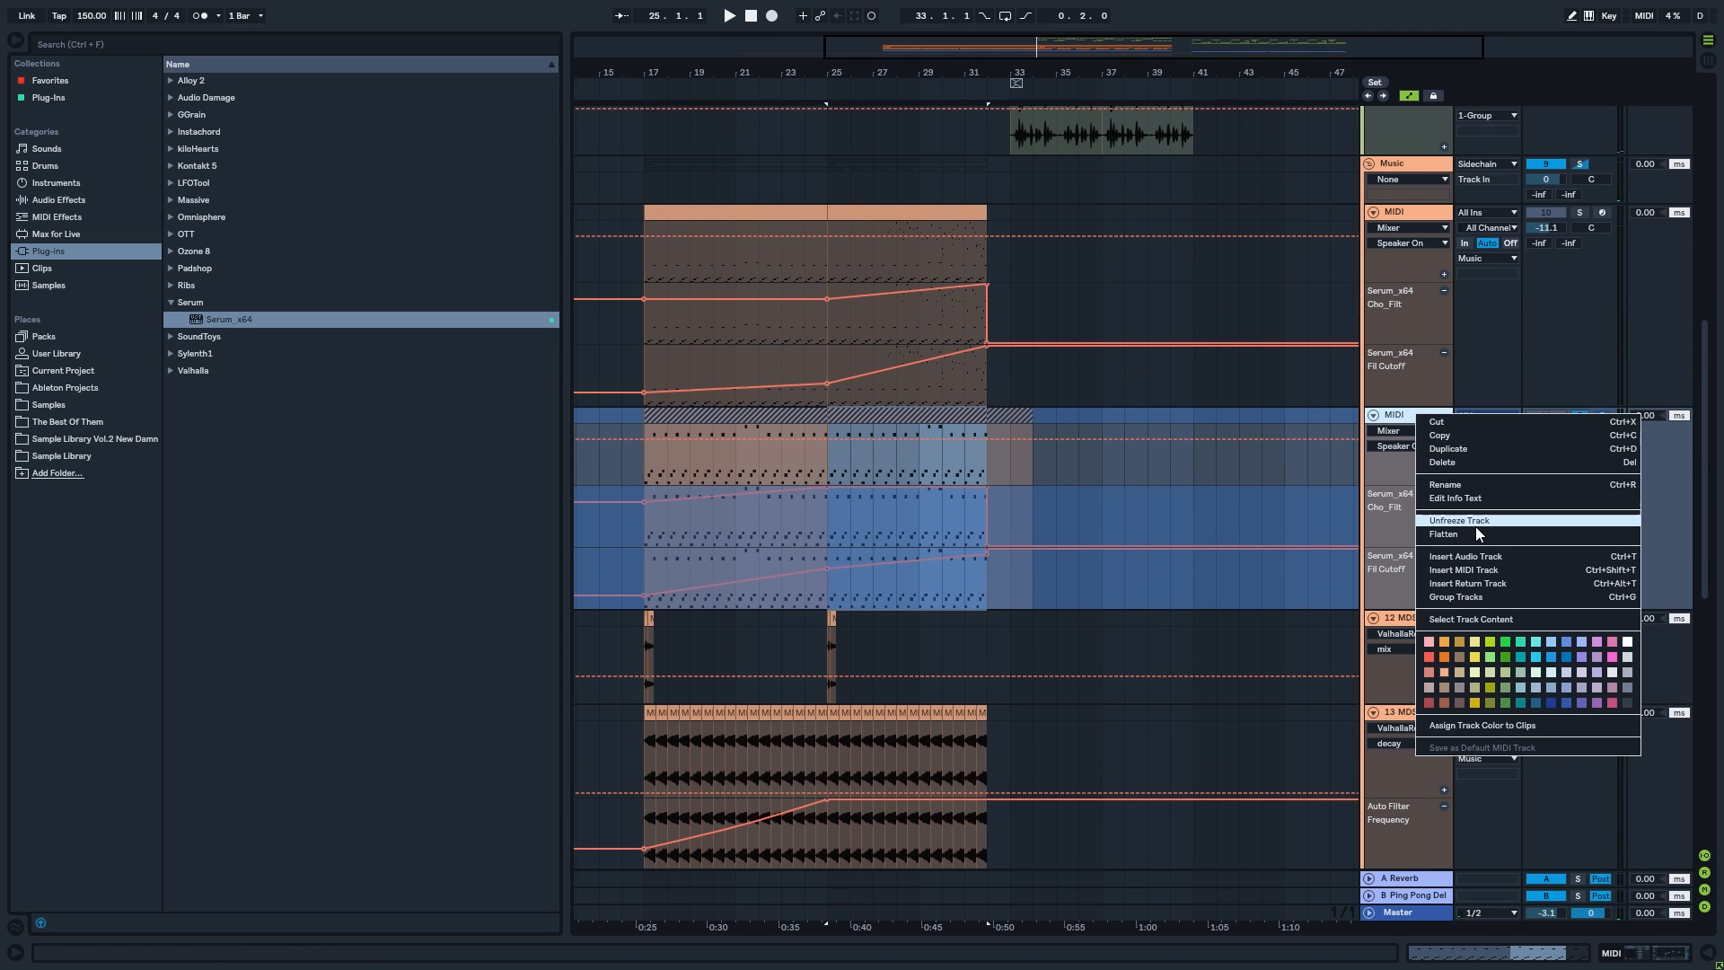
click(1472, 533)
key(ctrl+alt+b)
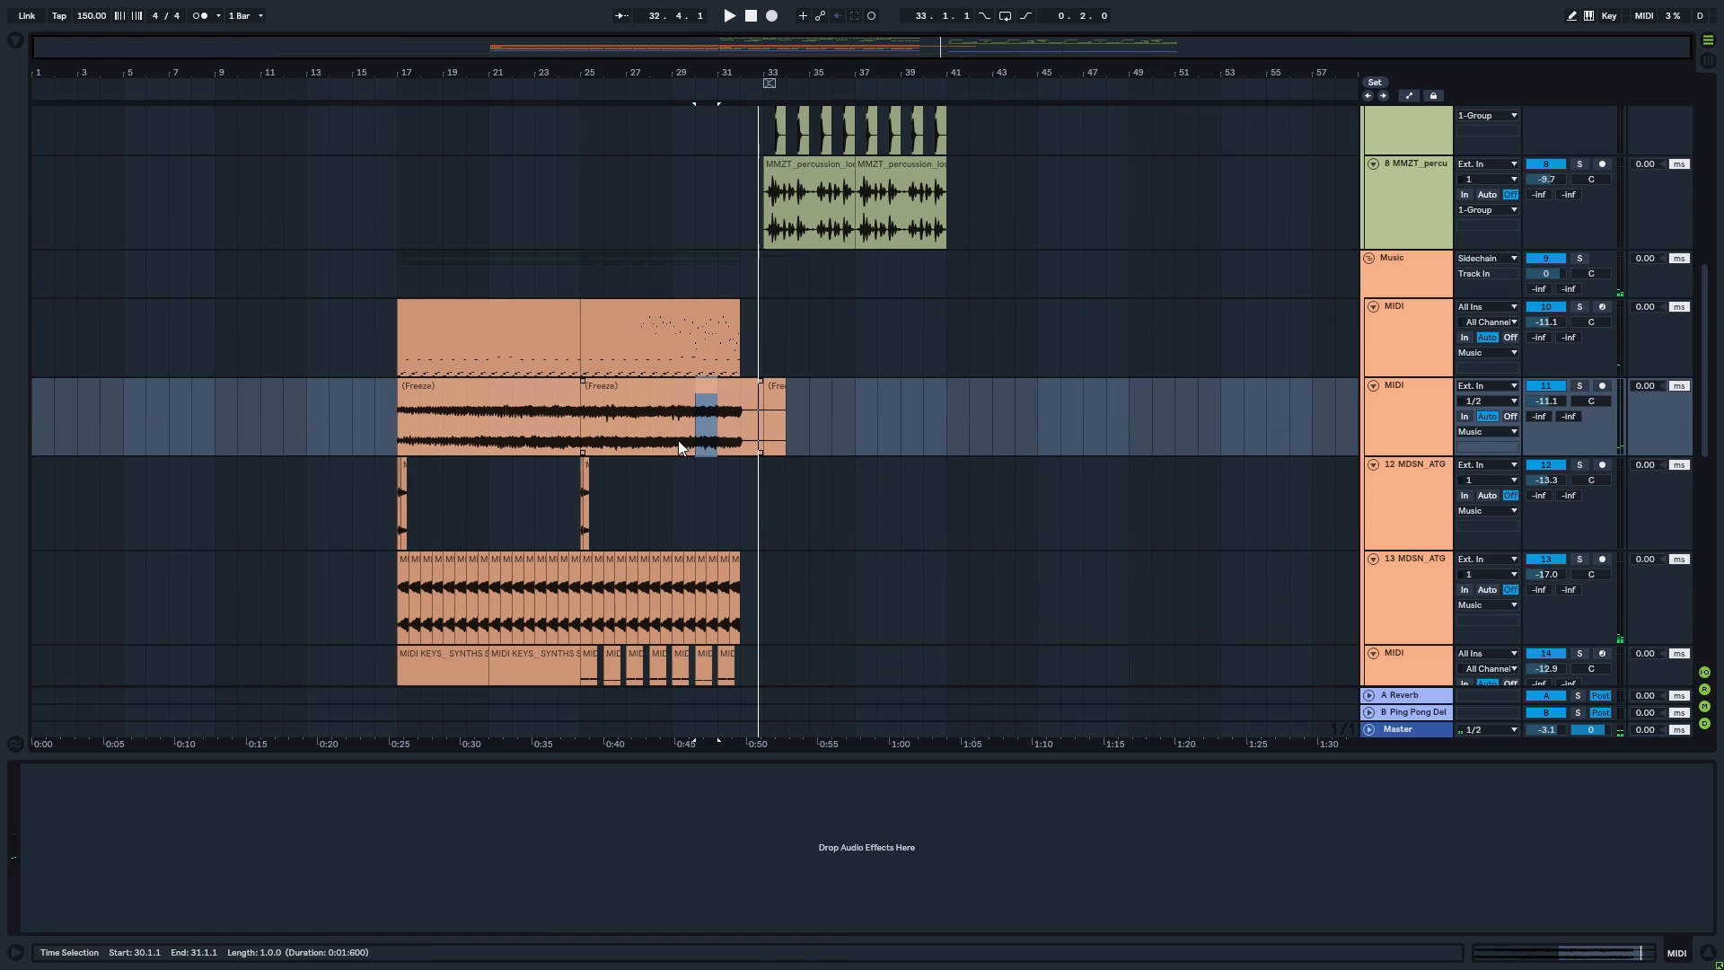
- Move a two-bar slice of the frozen audio to bar 33 and delete the remaining frozen clips on that track
drag(694, 406, 783, 406)
click(735, 403)
key(Delete)
click(608, 407)
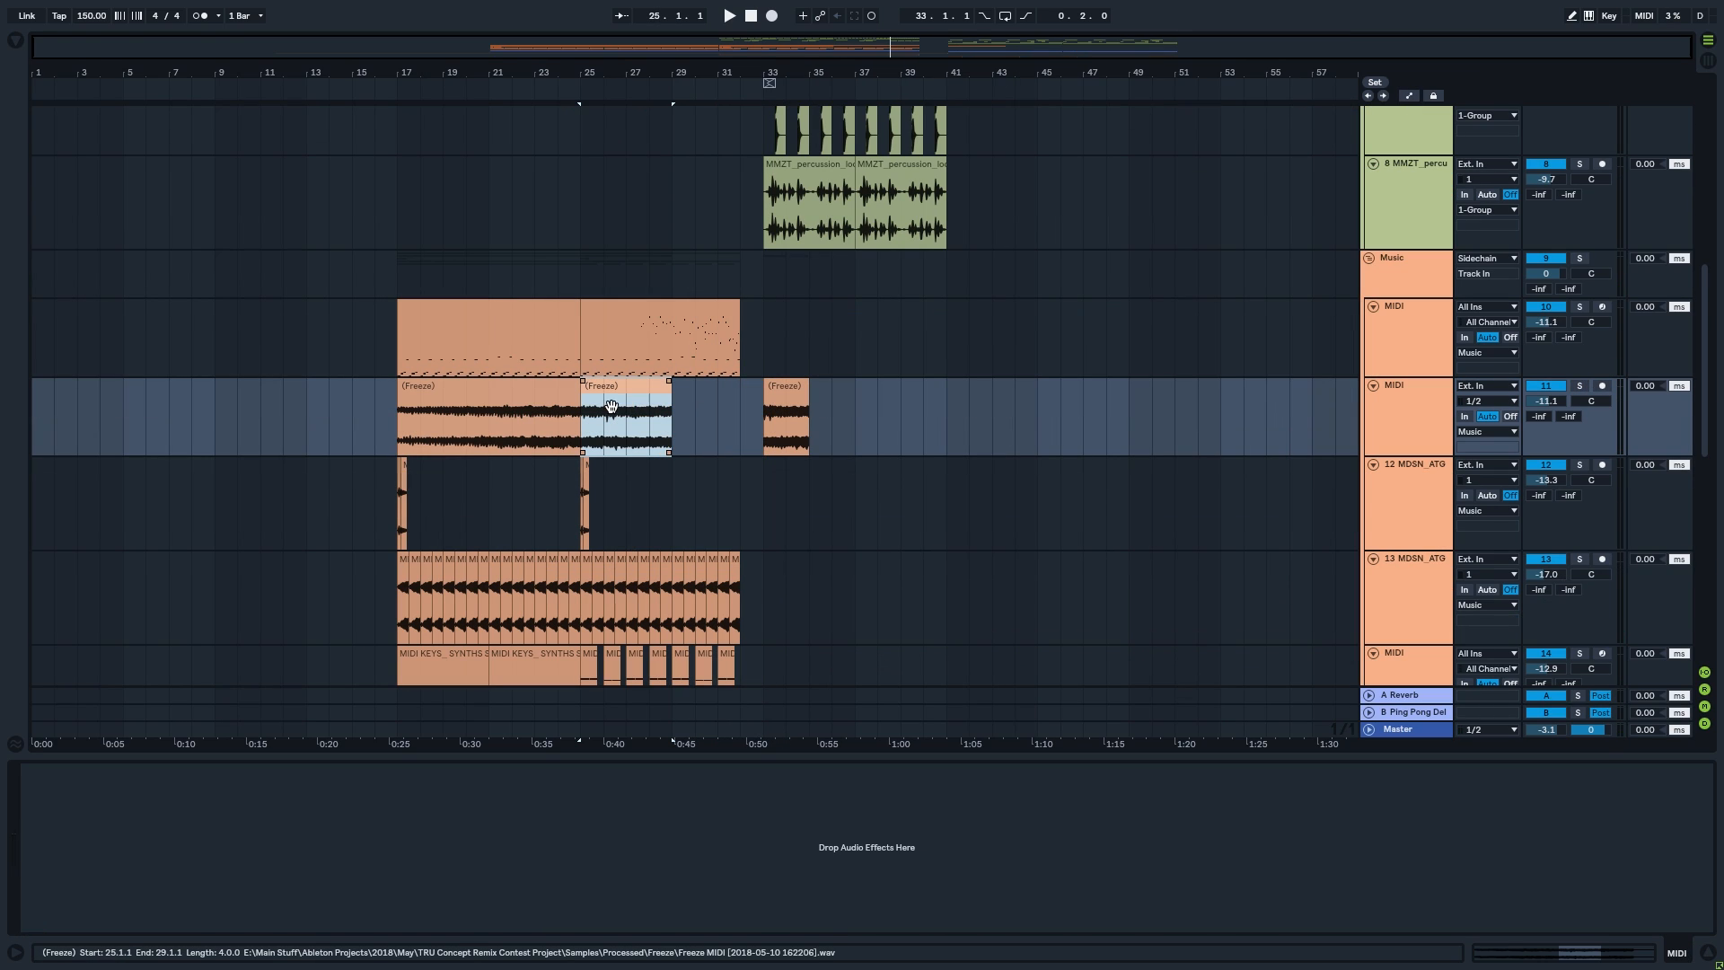
click(503, 406)
key(Delete)
click(625, 389)
key(Delete)
- Reverse the two-bar clip at bar 33 and slip its audio during playback so its start is at 5.2.2
double_click(793, 392)
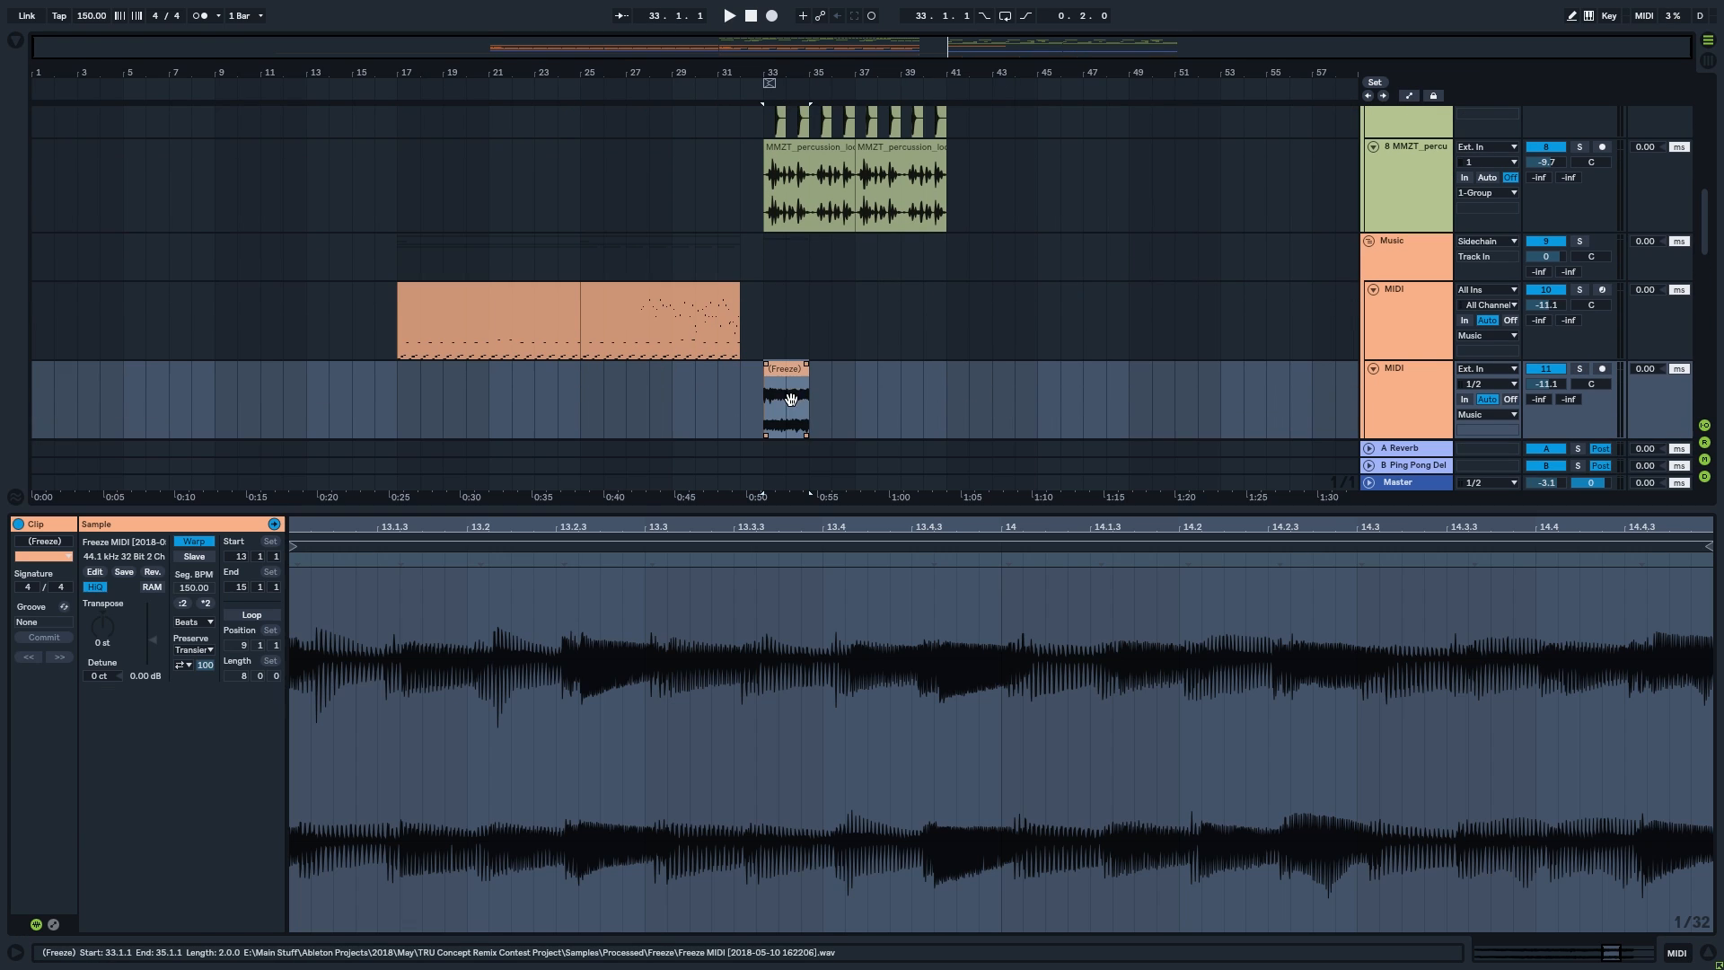
key(space)
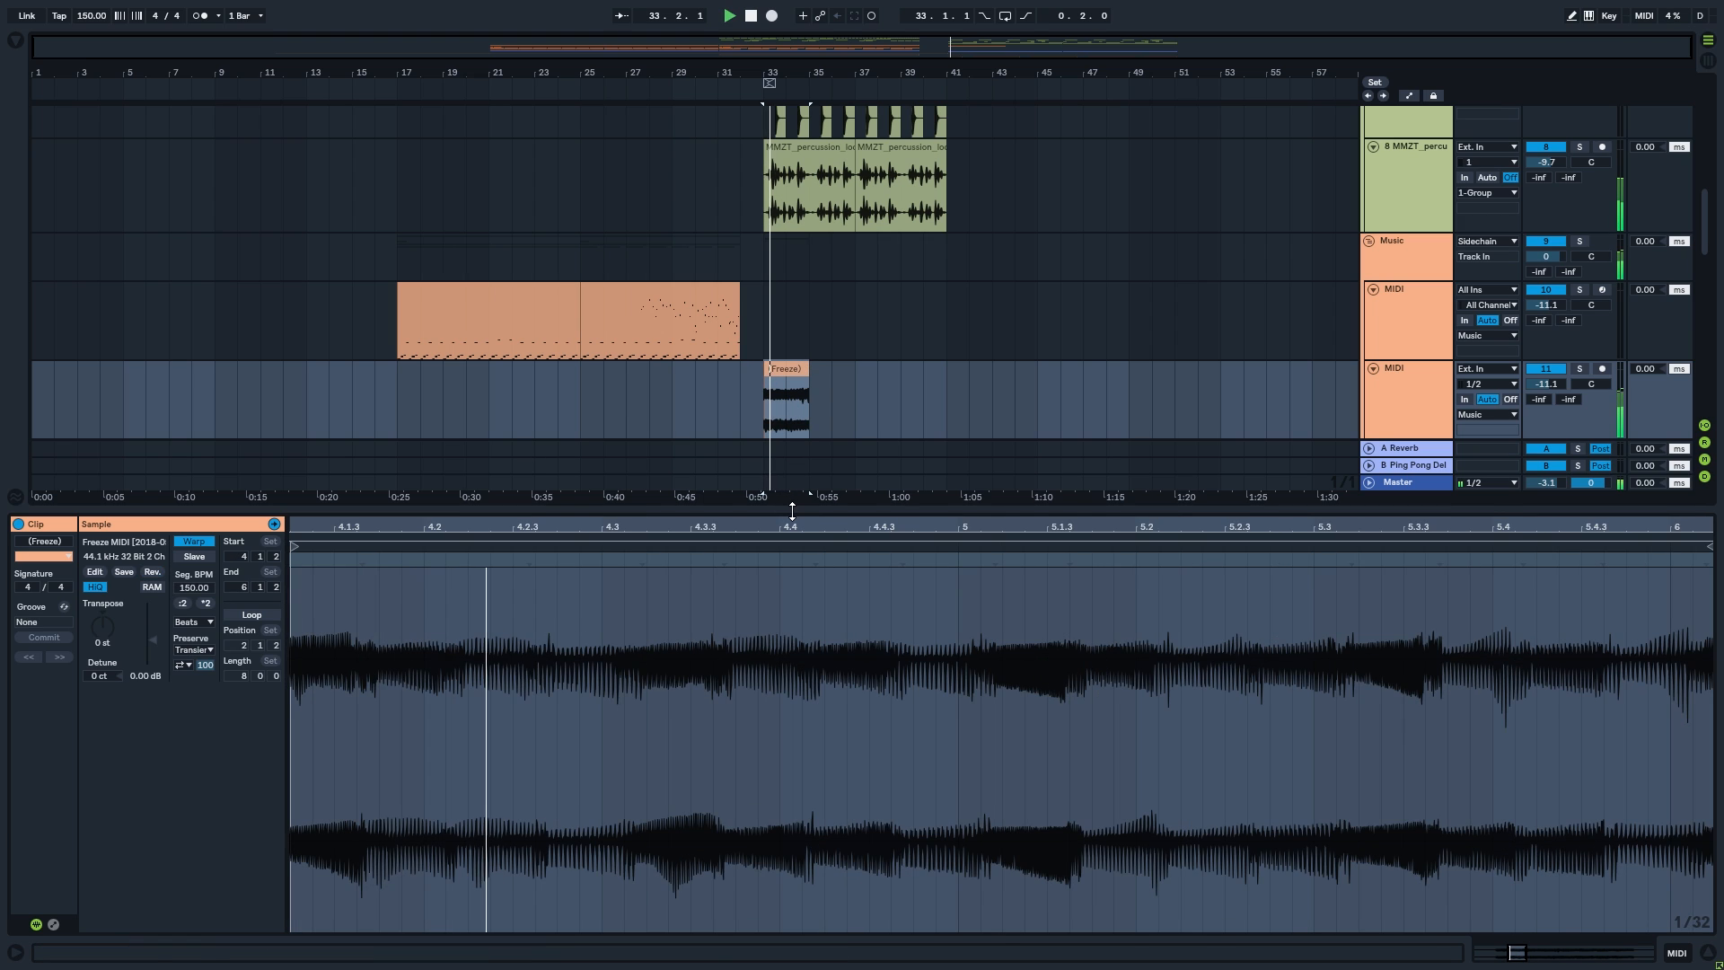
key(ctrl+alt+l)
scroll(790, 449, up, 5)
scroll(788, 429, up, 3)
click(738, 429)
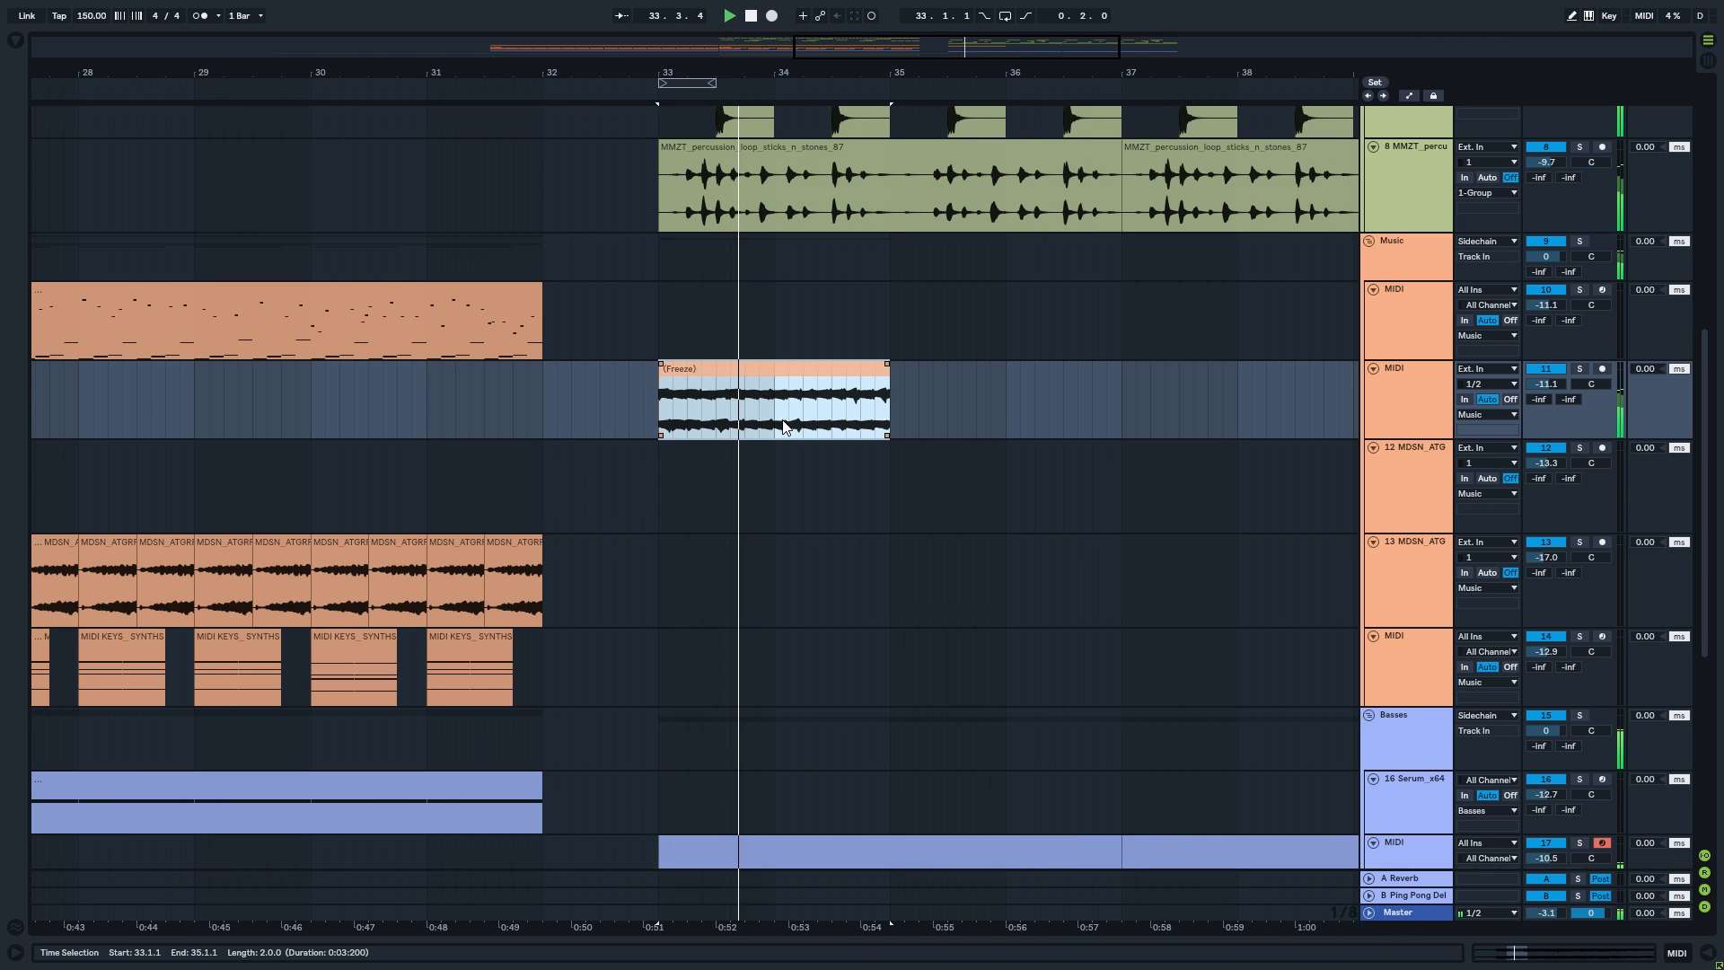
shift+click(730, 416)
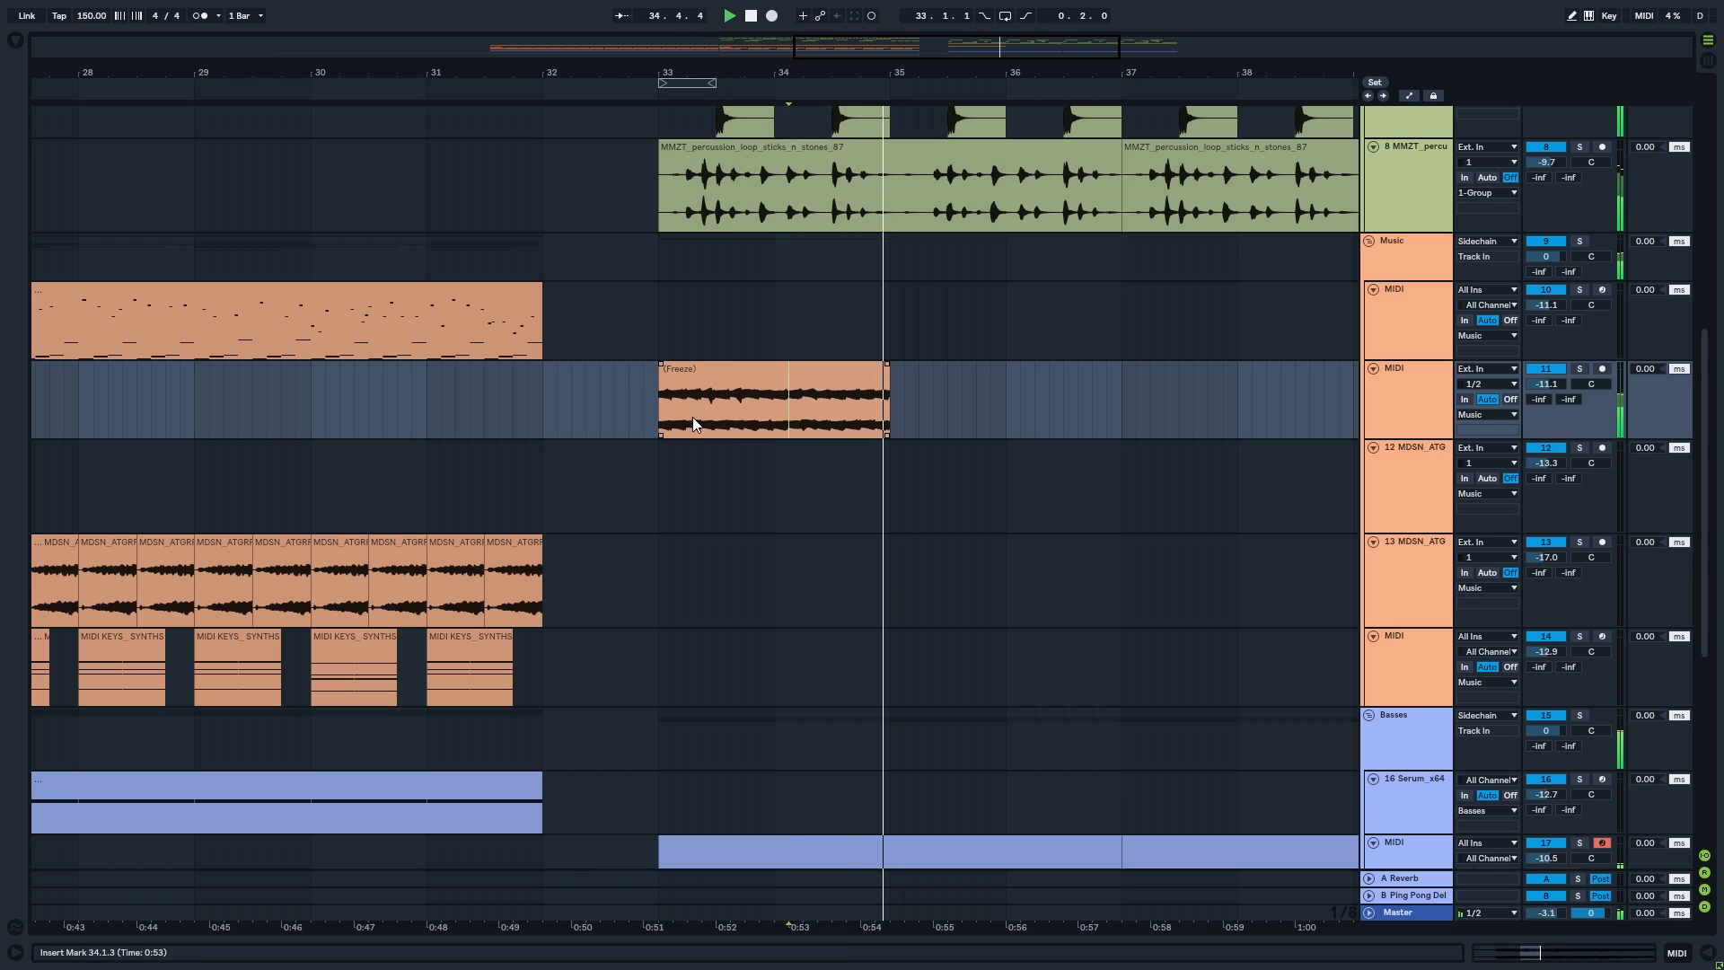
- Set the reversed clip's warp mode to Complex Pro, transpose it up 12 st, and play it
double_click(692, 417)
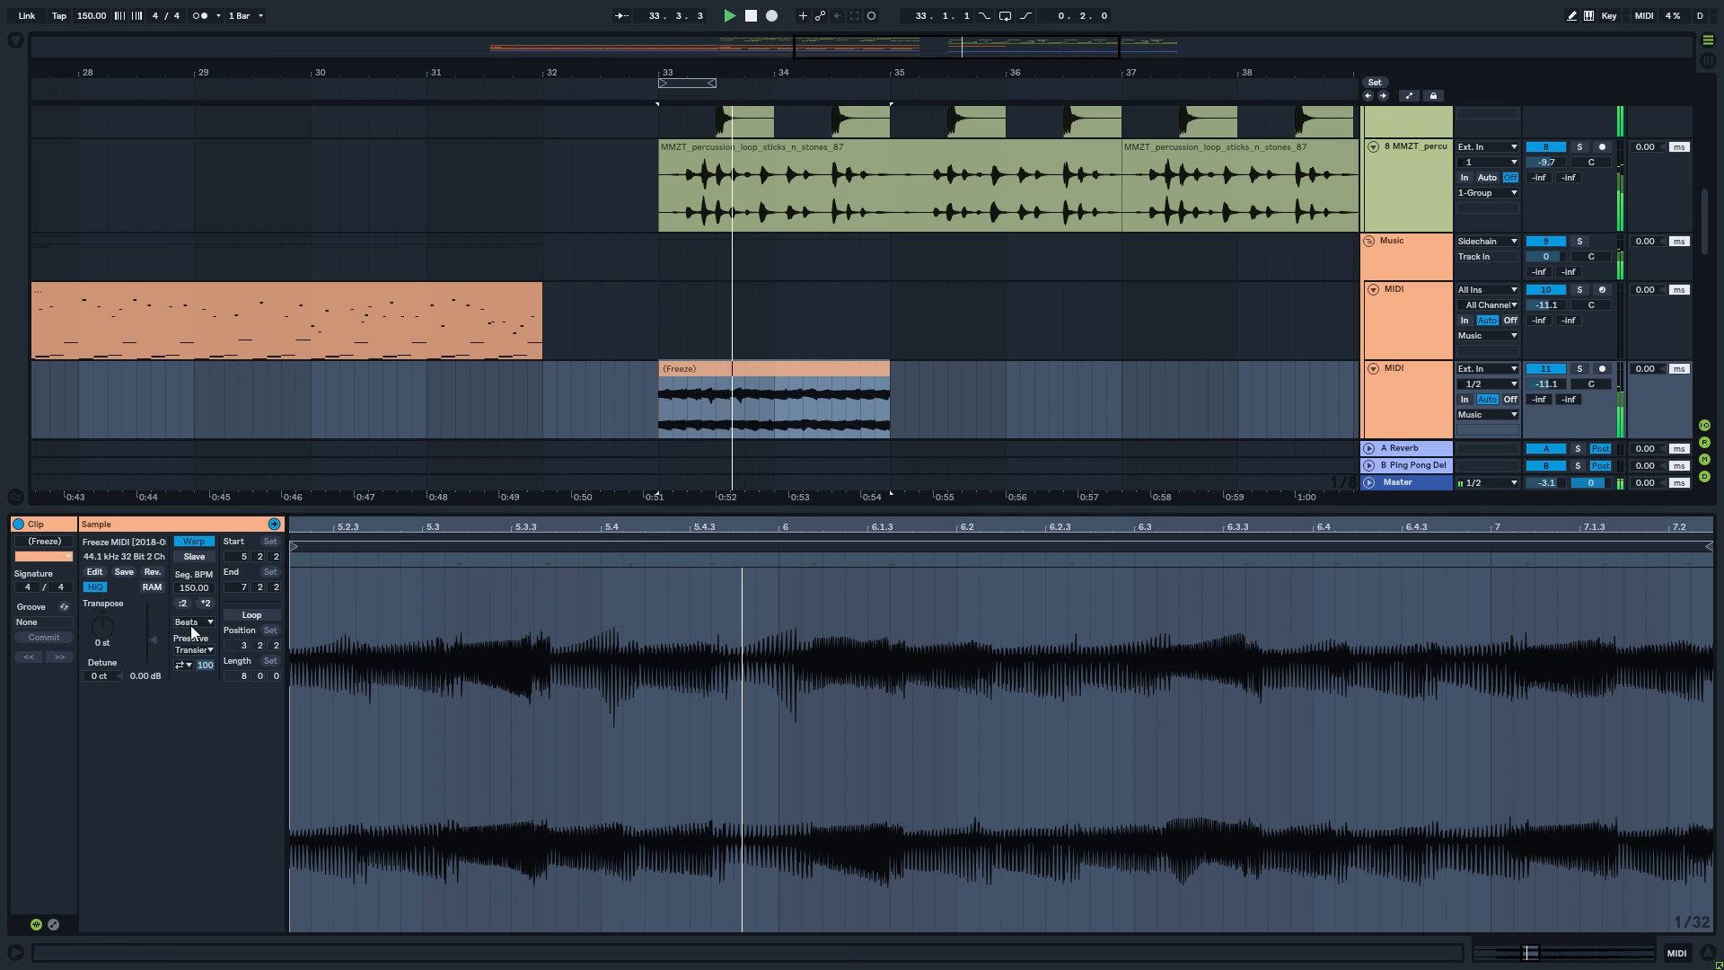
click(190, 621)
click(202, 704)
drag(104, 630, 104, 593)
key(space)
key(space)
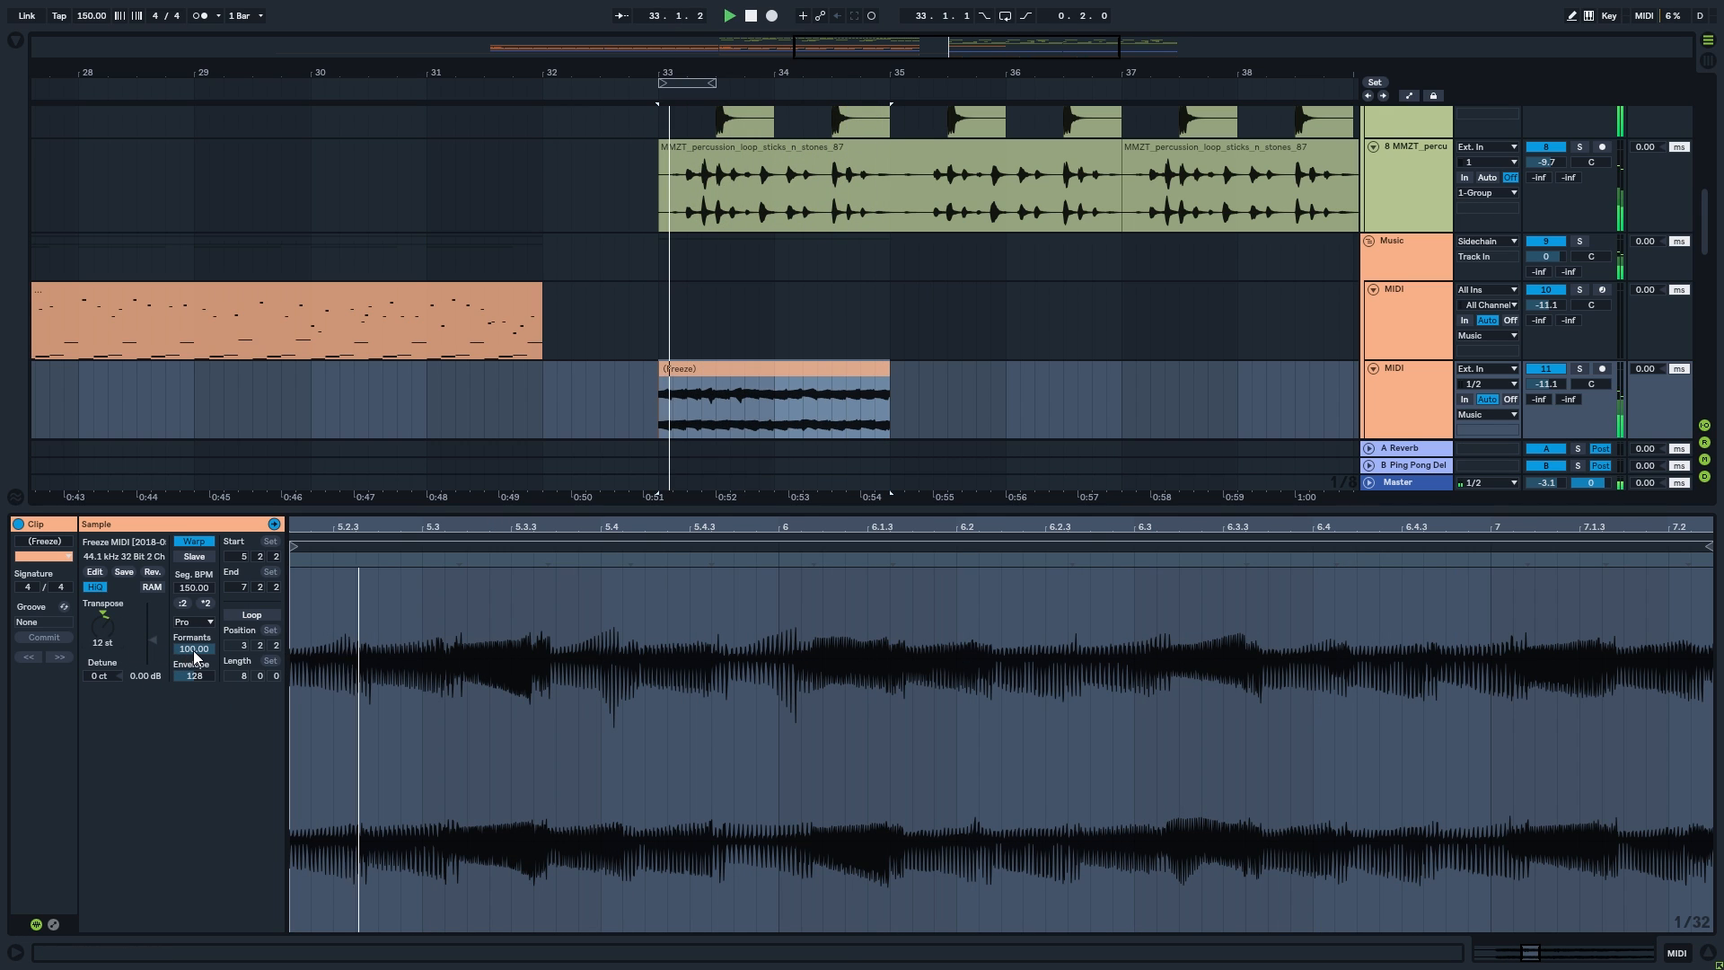
- Set the reversed clip's formants to 0.00 and its gain to 3.25 dB
drag(193, 649, 193, 727)
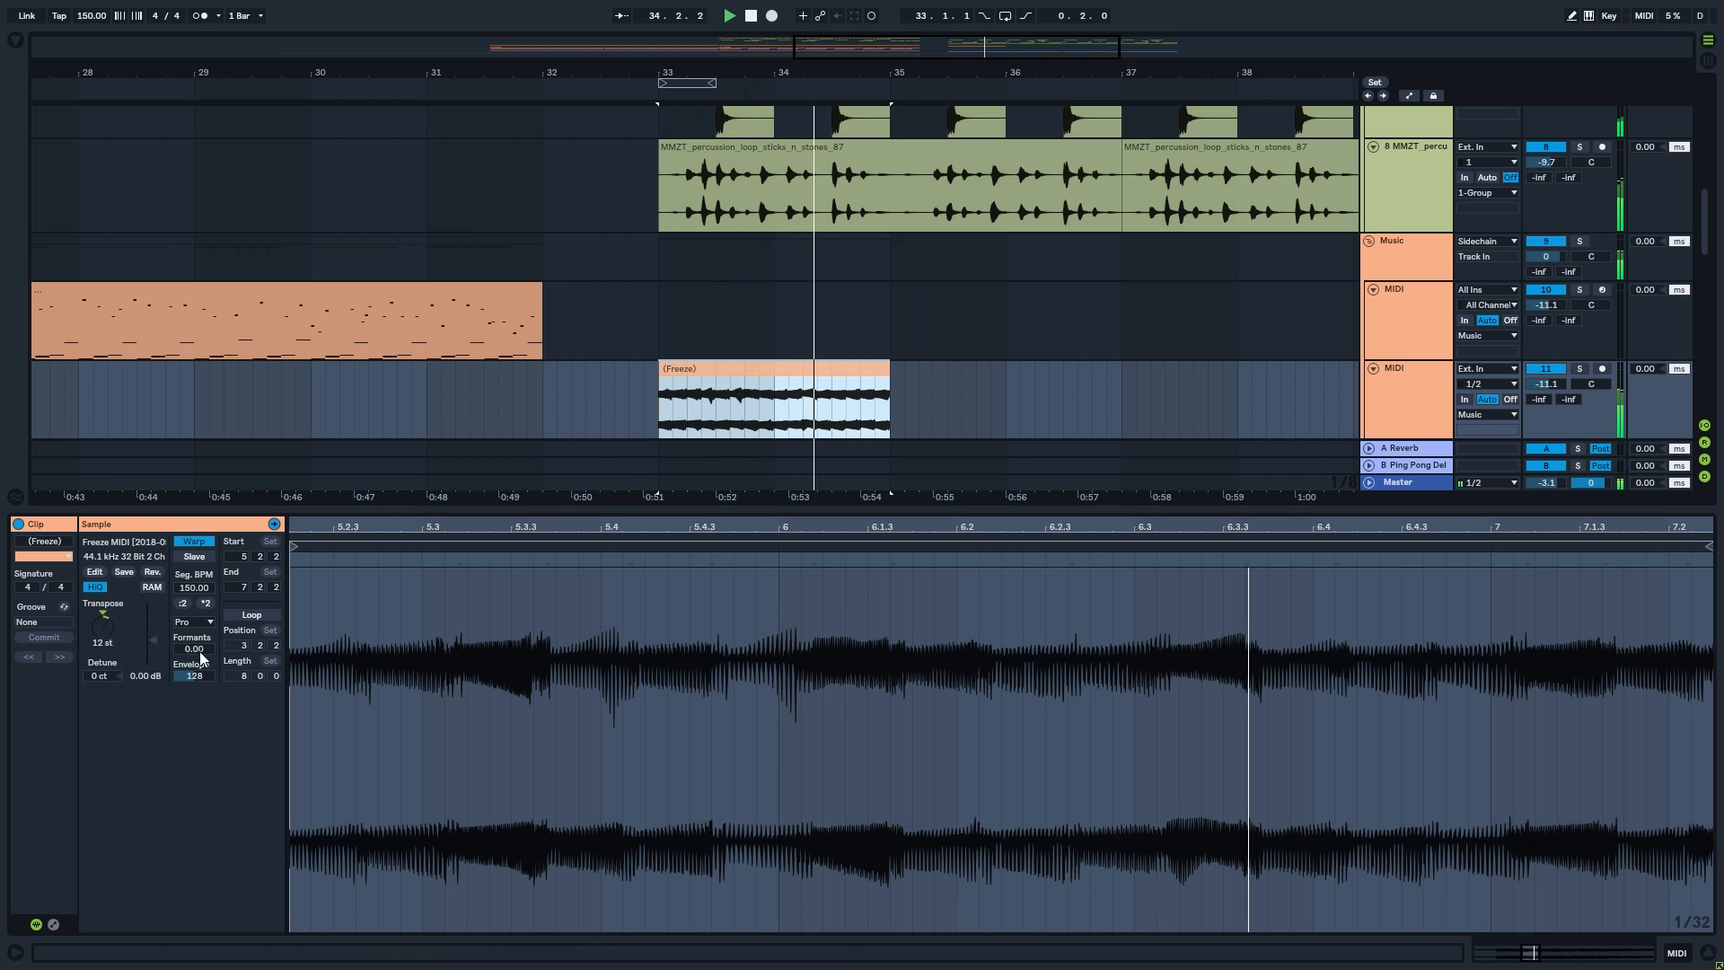
drag(153, 639, 153, 634)
key(space)
key(space)
- Try slipping the clip's audio to start at 6.1.4 and at 8.3.2, listening from bar 33 each time
click(460, 495)
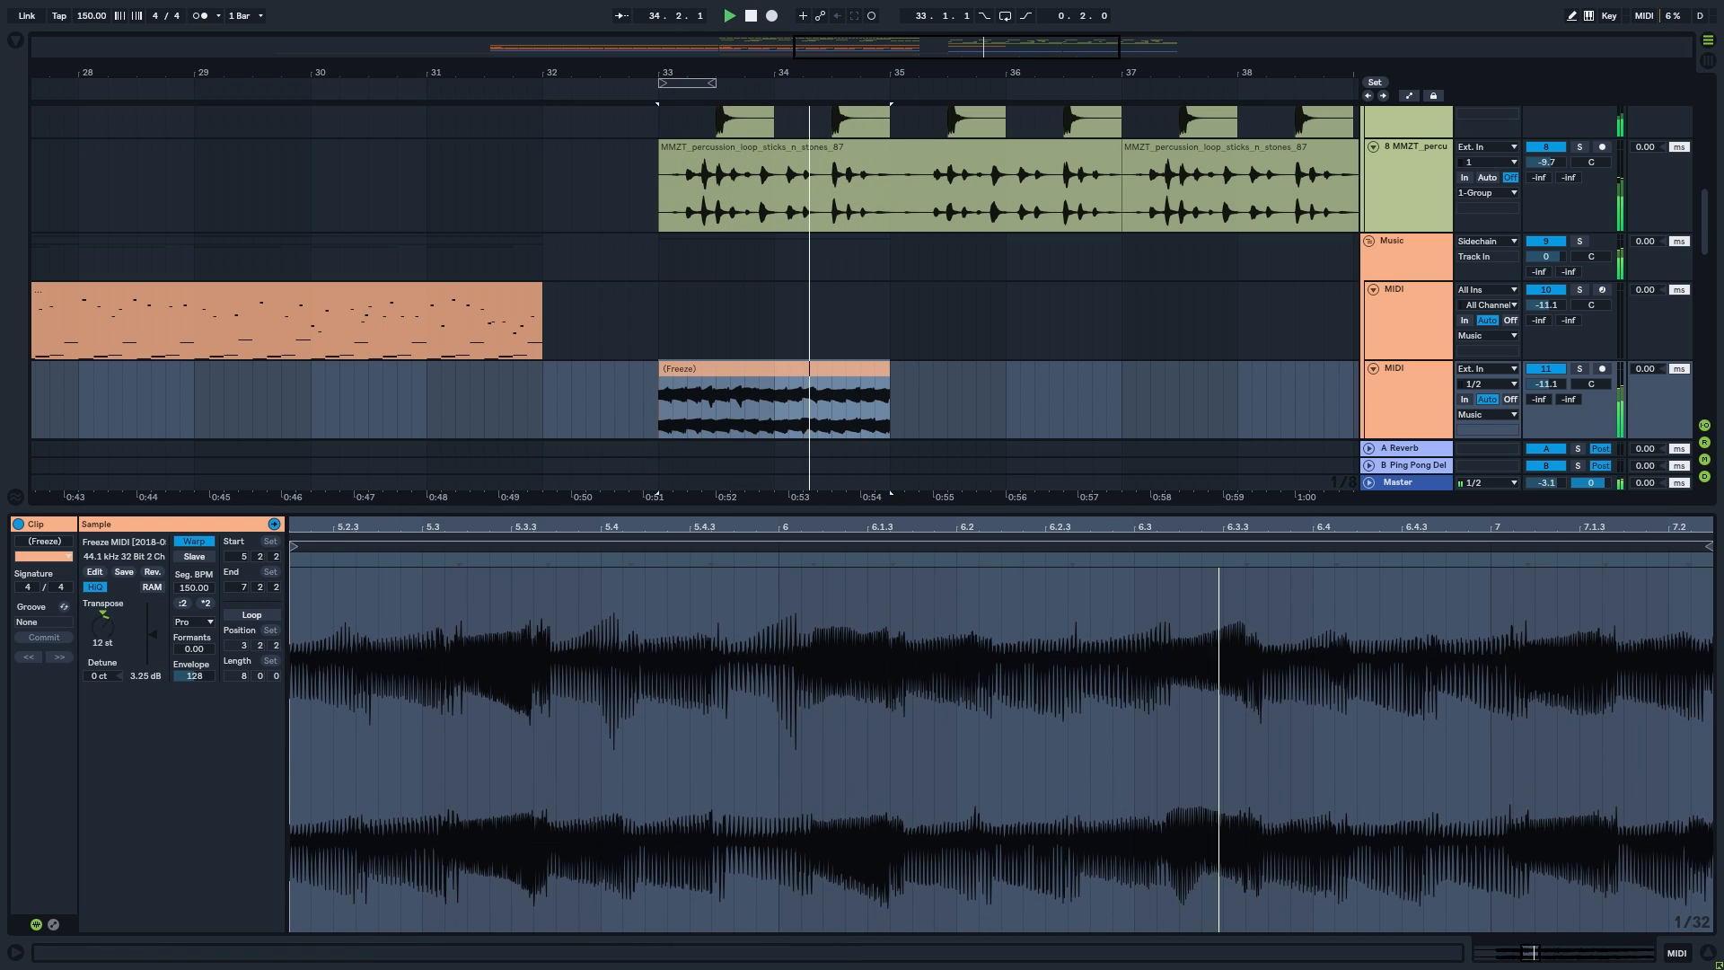
key(space)
click(743, 413)
key(space)
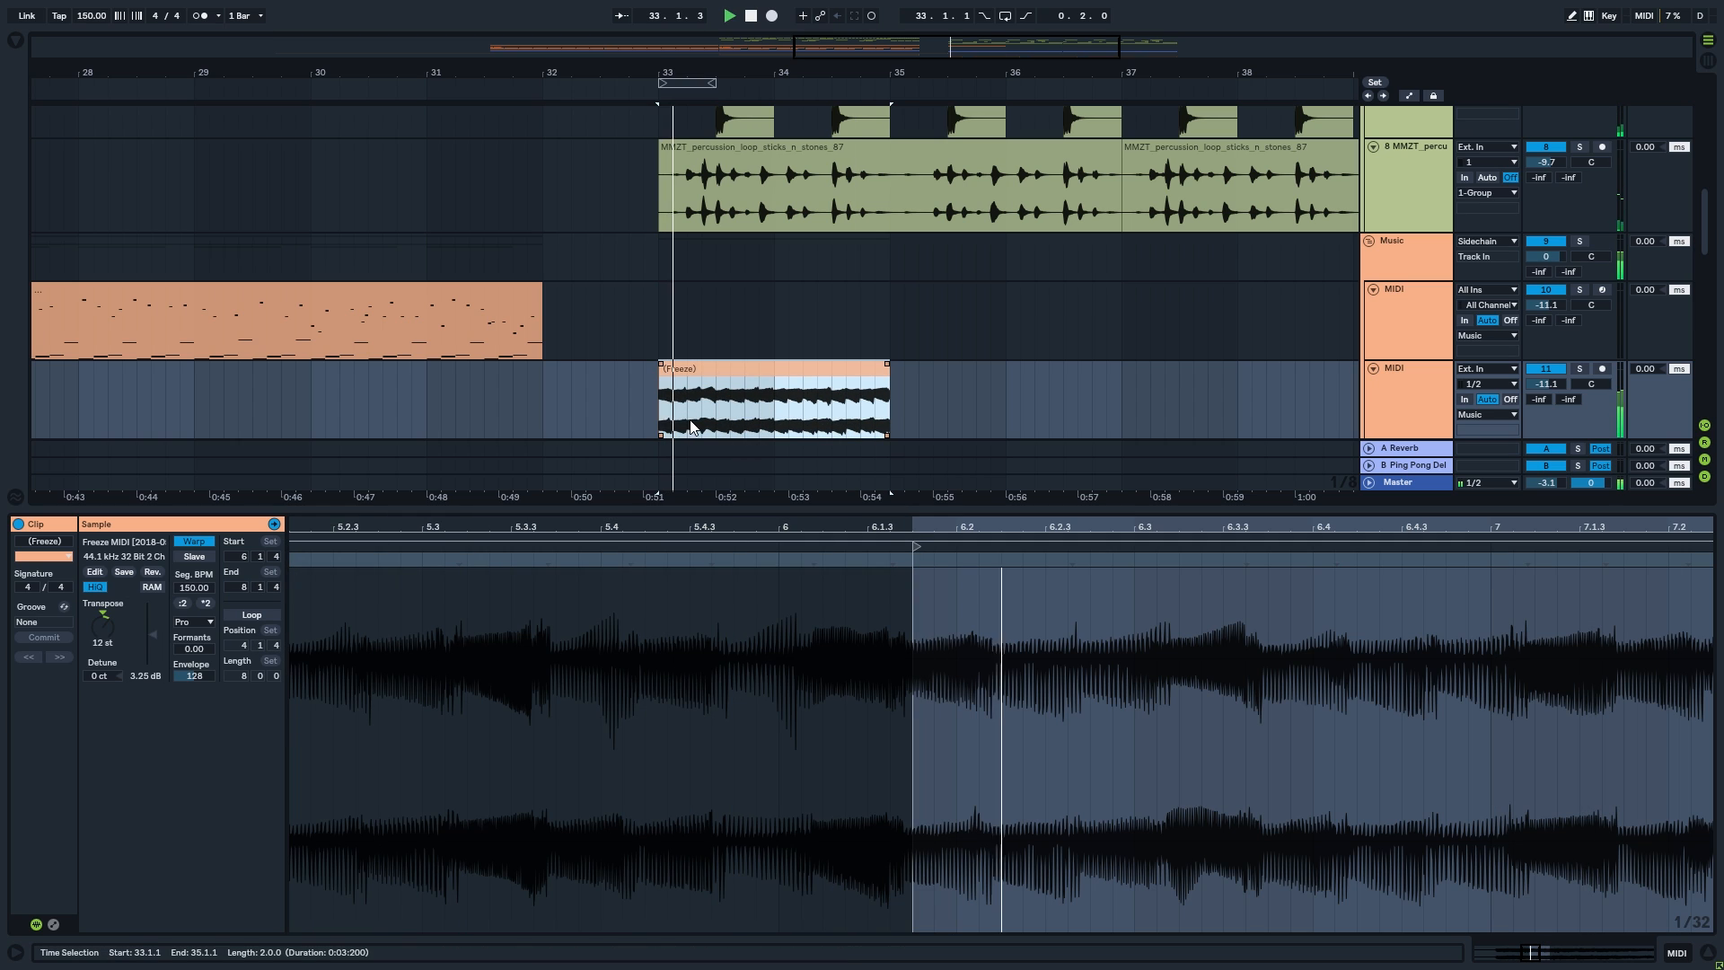
drag(712, 425, 711, 427)
key(space)
key(space)
drag(884, 425, 742, 425)
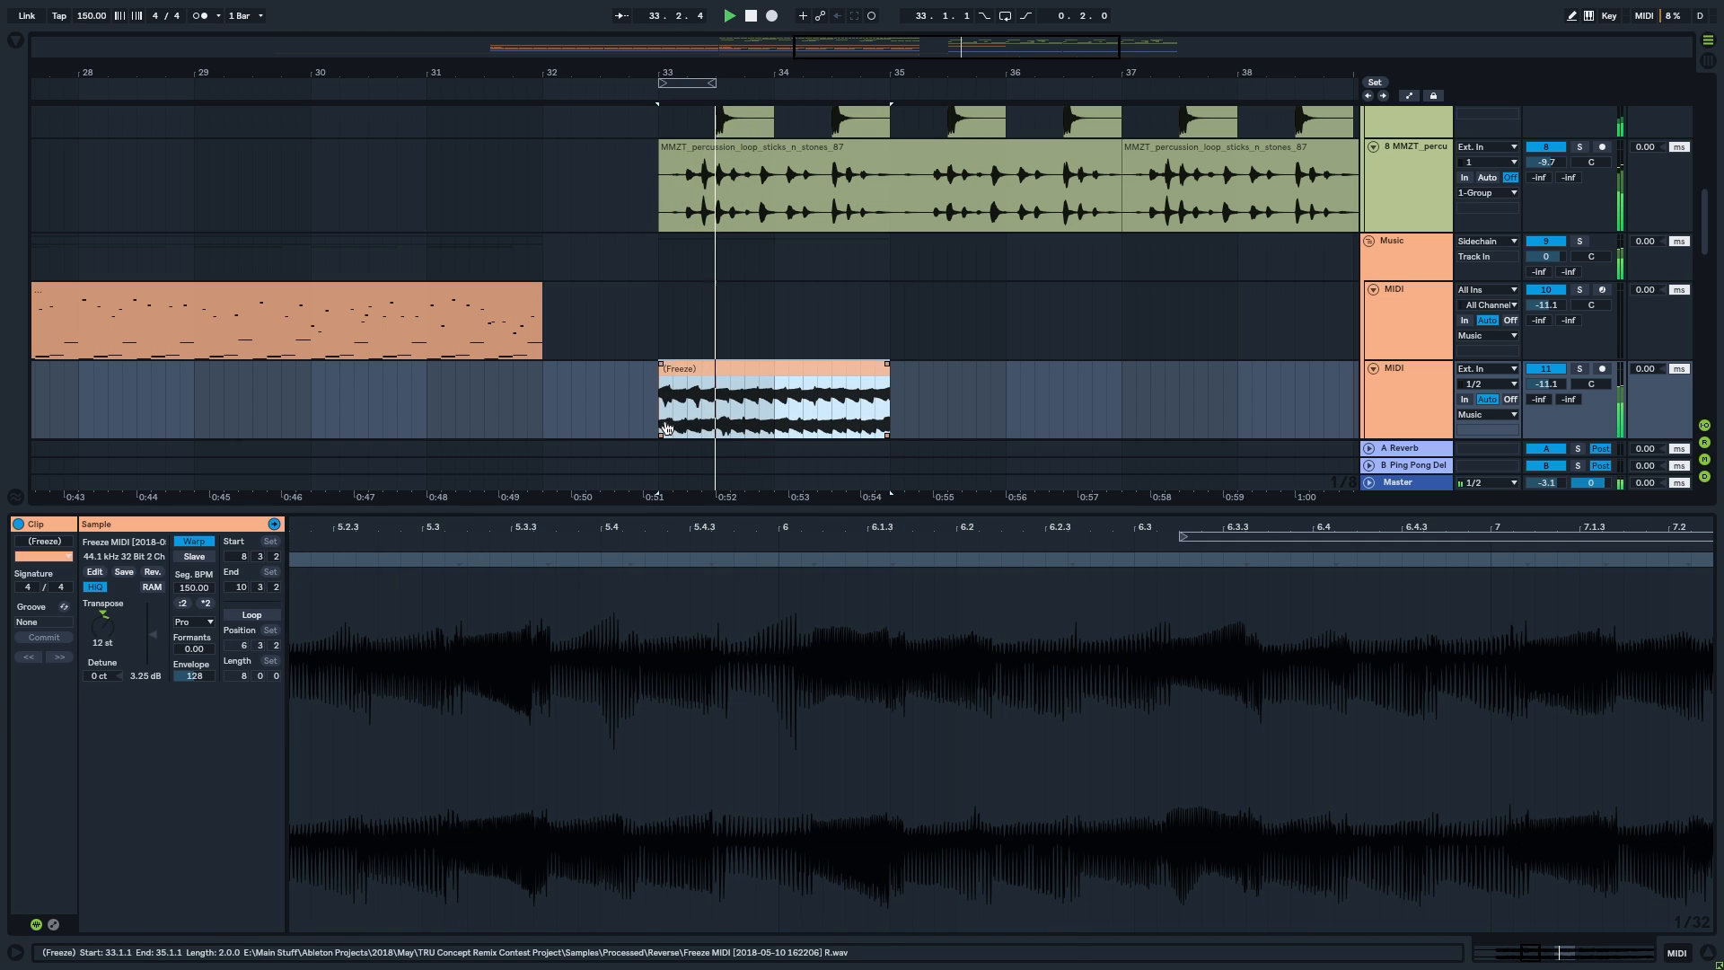
key(space)
key(space)
- Shrink the clip view and return the clip's audio start in stages to 5.2.2 during playback
key(ctrl+z)
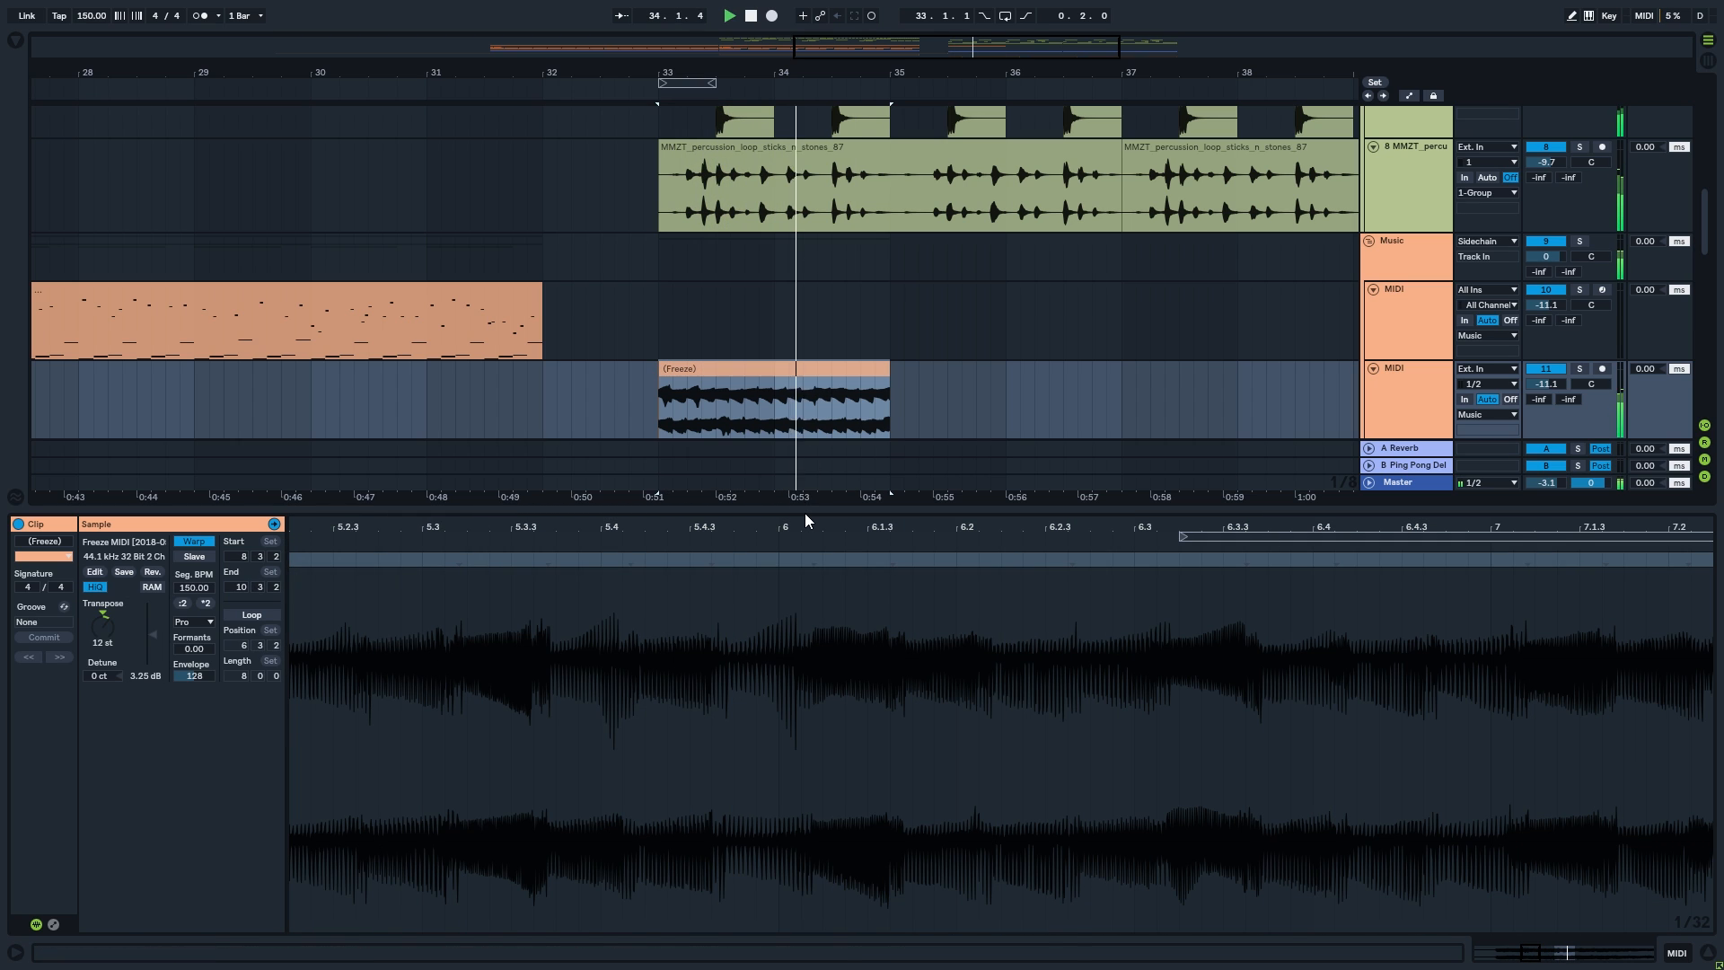
drag(808, 515, 808, 718)
click(646, 412)
key(space)
key(space)
click(754, 381)
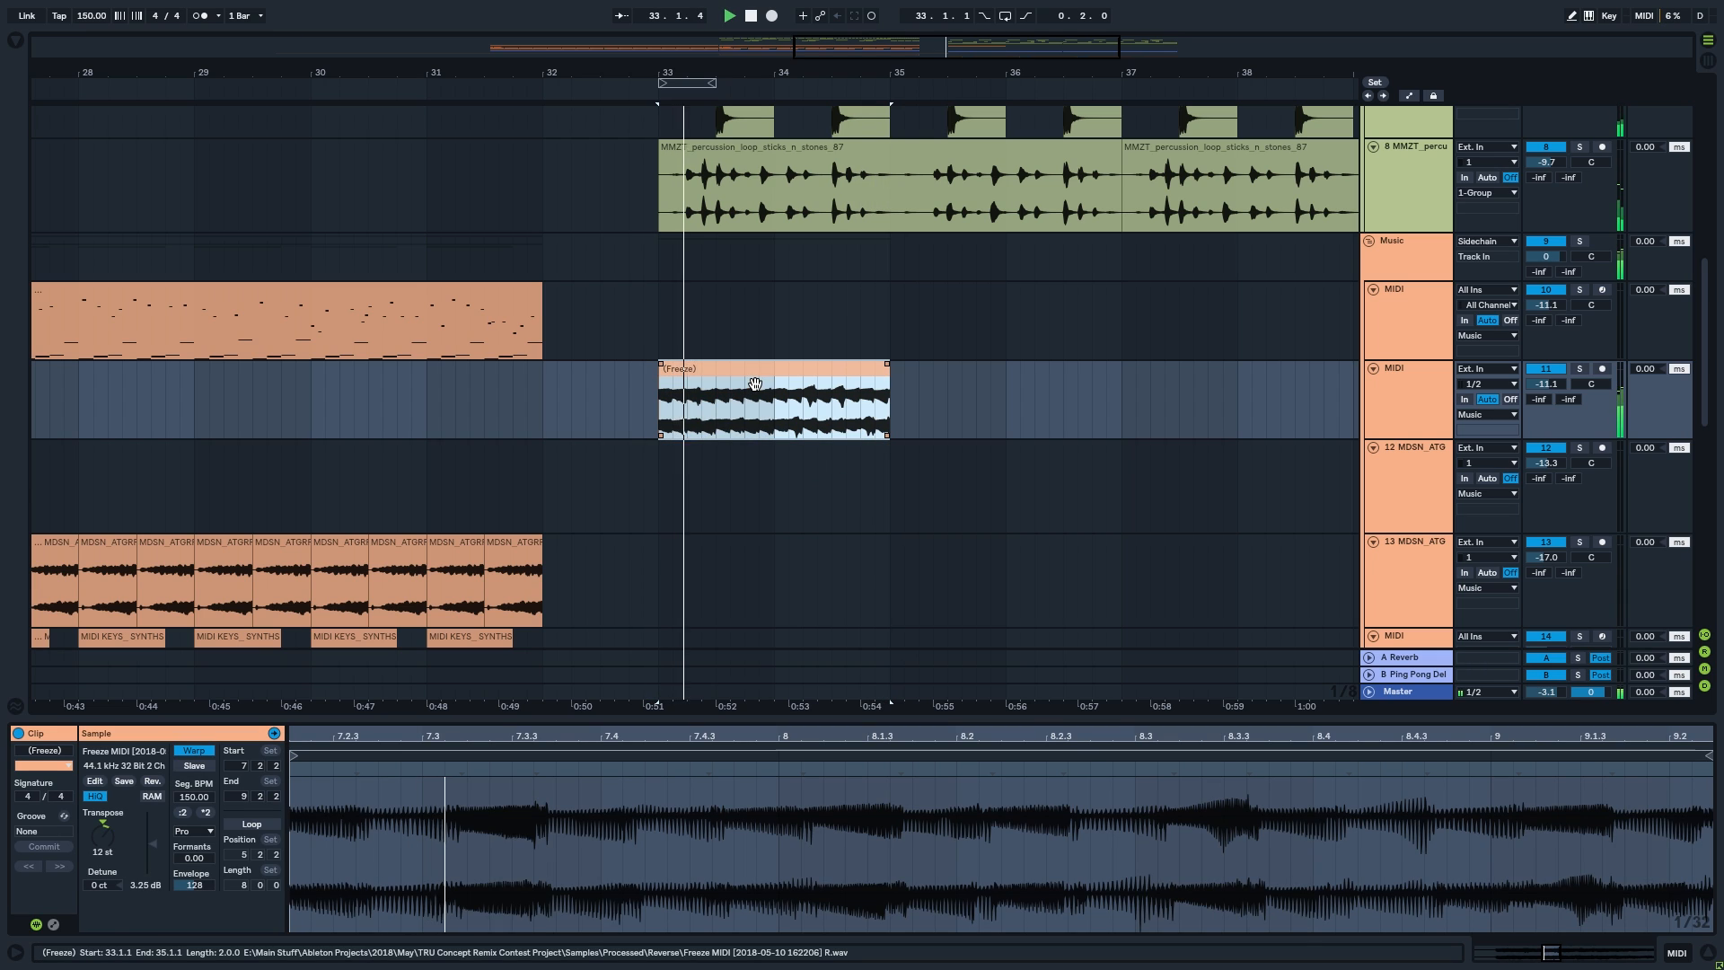
key(ctrl+z)
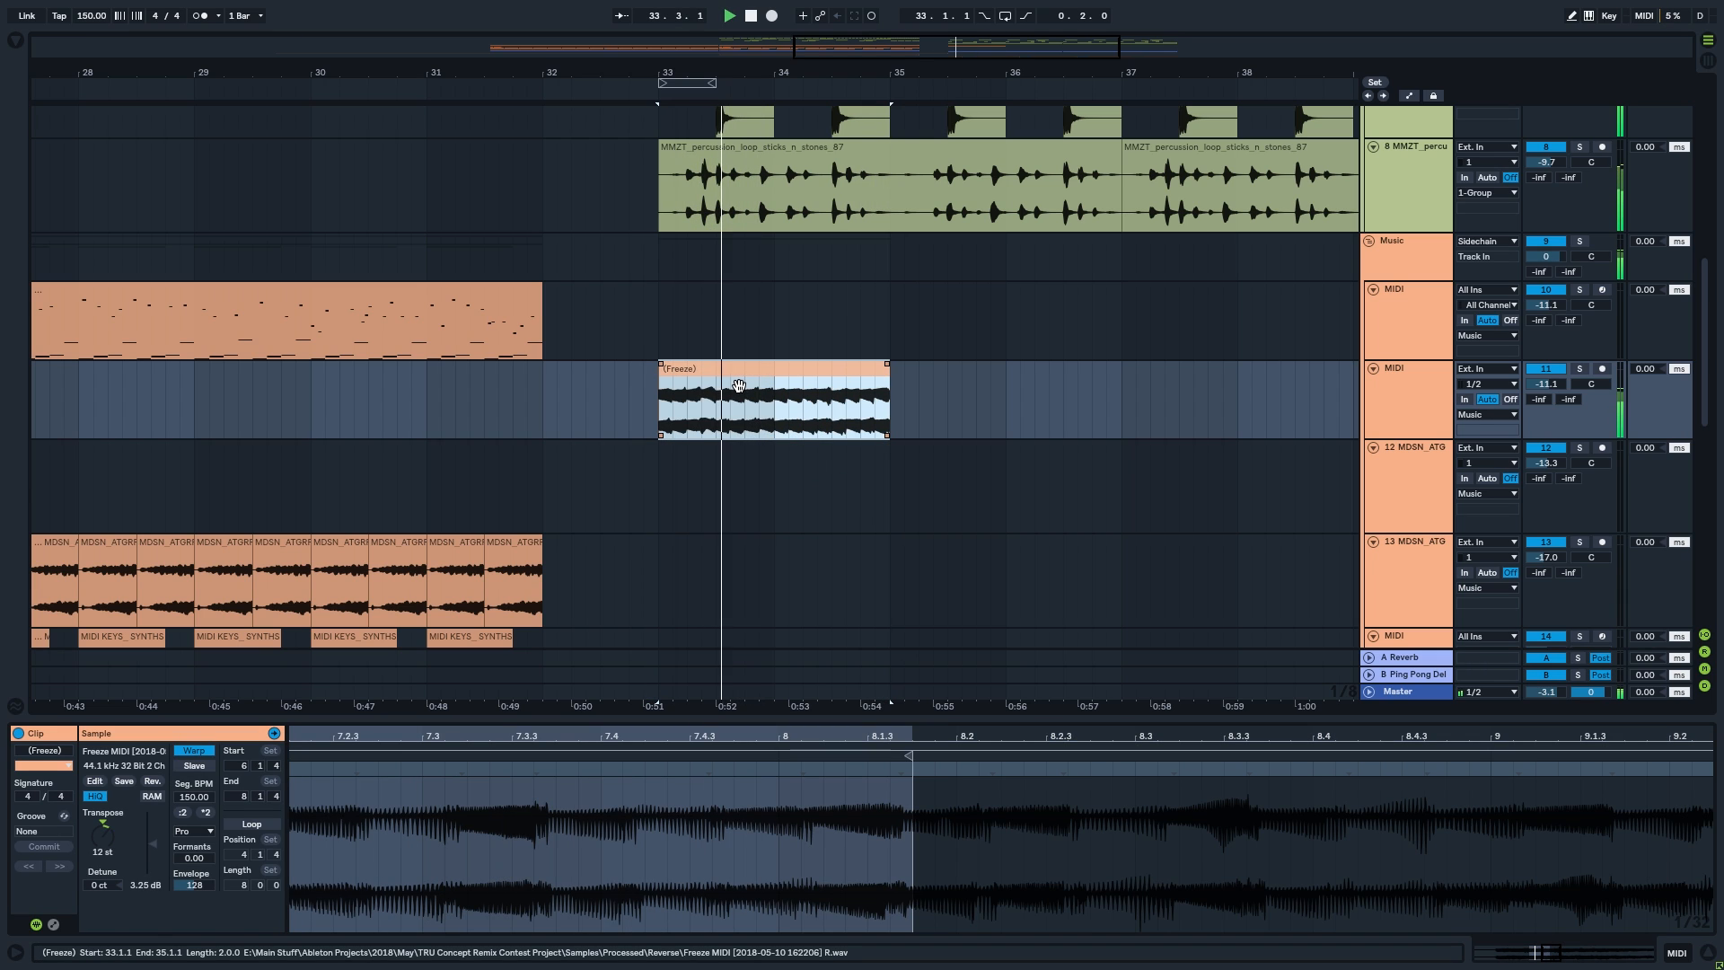
drag(738, 385, 733, 385)
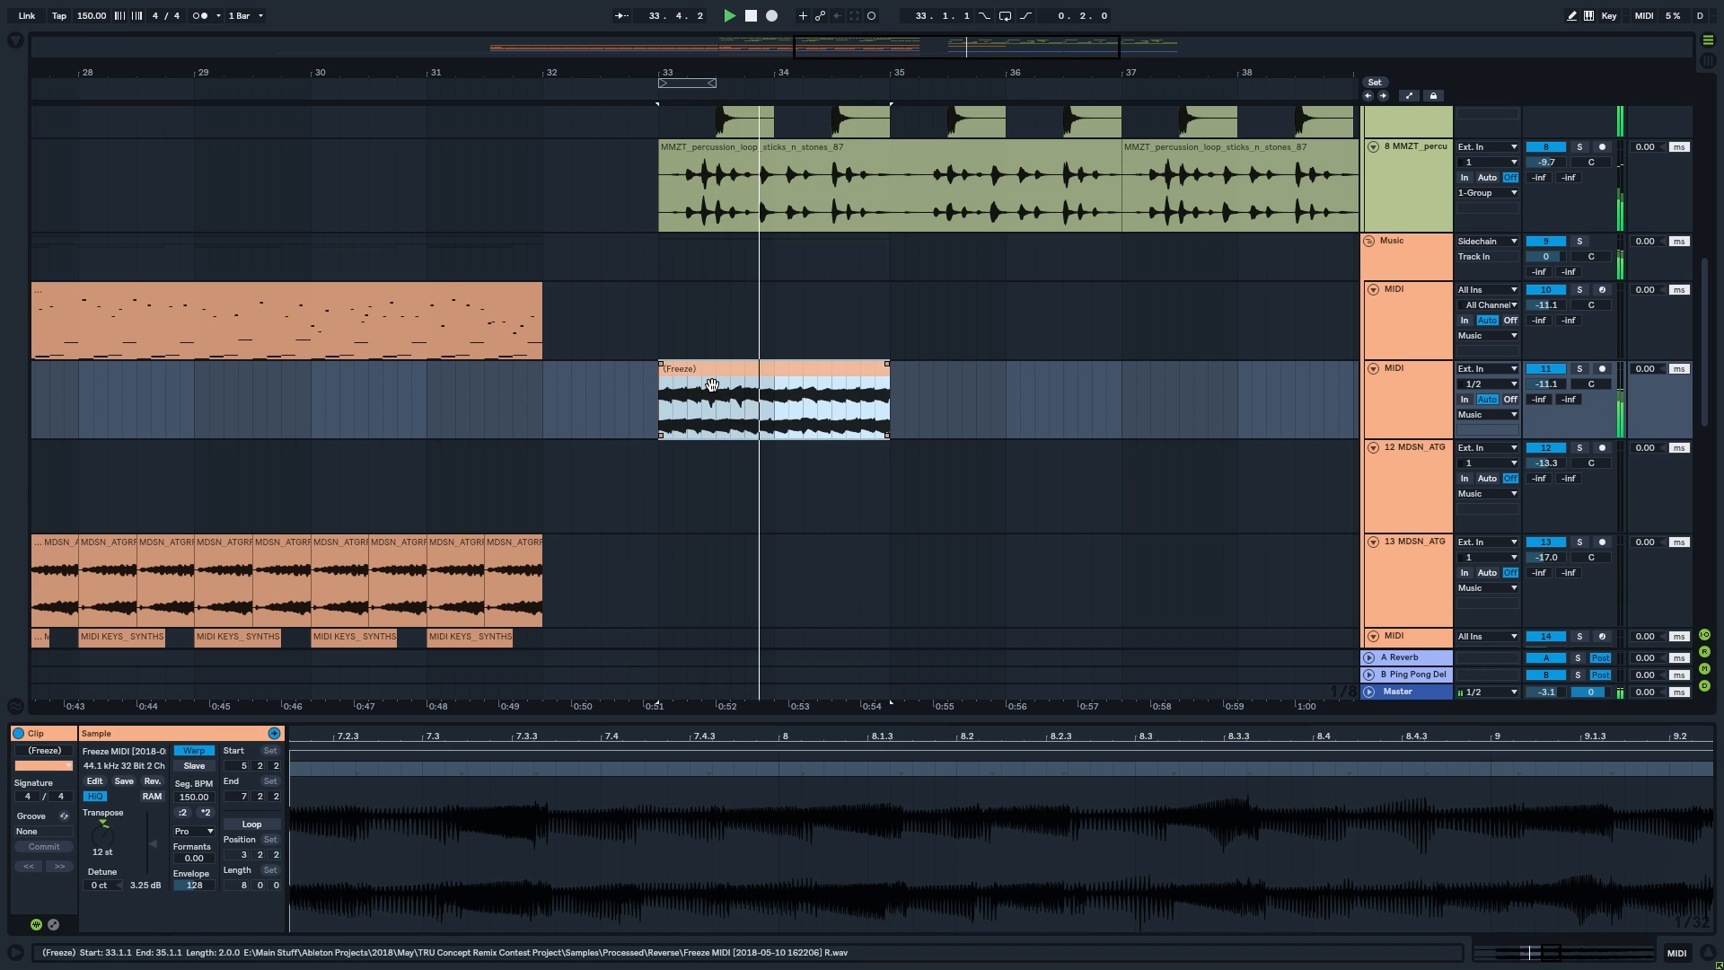
- Compare the reversed clip at 4.00 dB and 0.00 dB gain, and set its gain to 4.94 dB
key(ctrl+z)
key(space)
key(space)
key(ctrl+z)
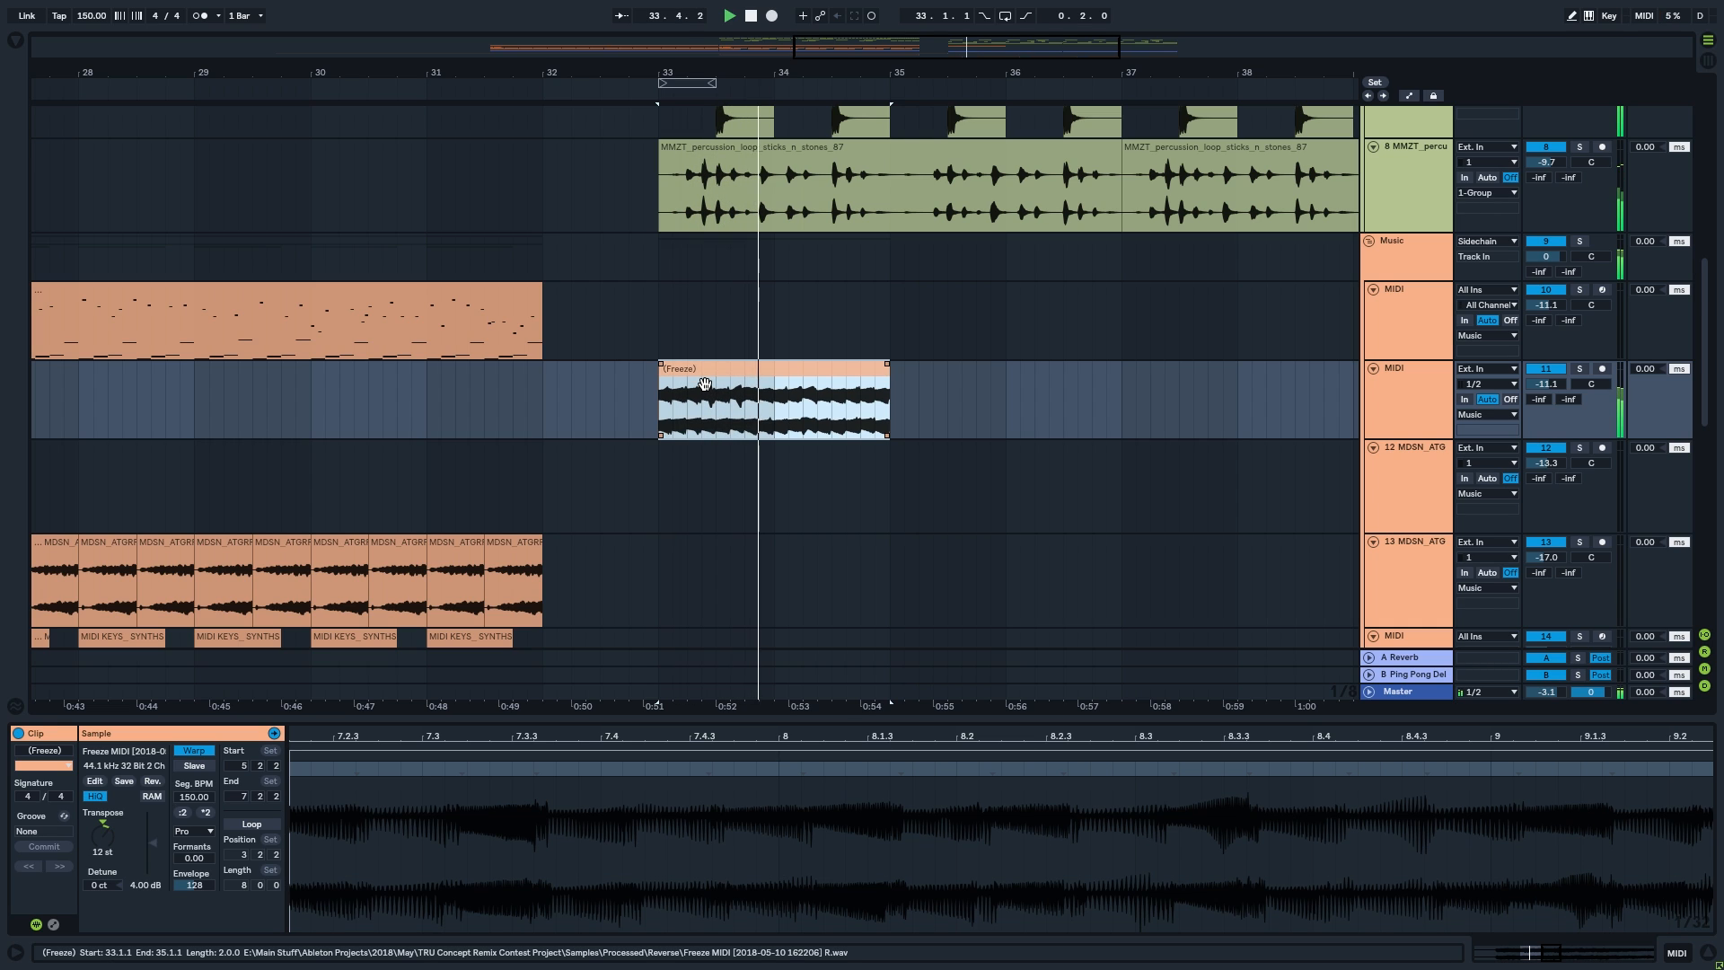
key(ctrl+z)
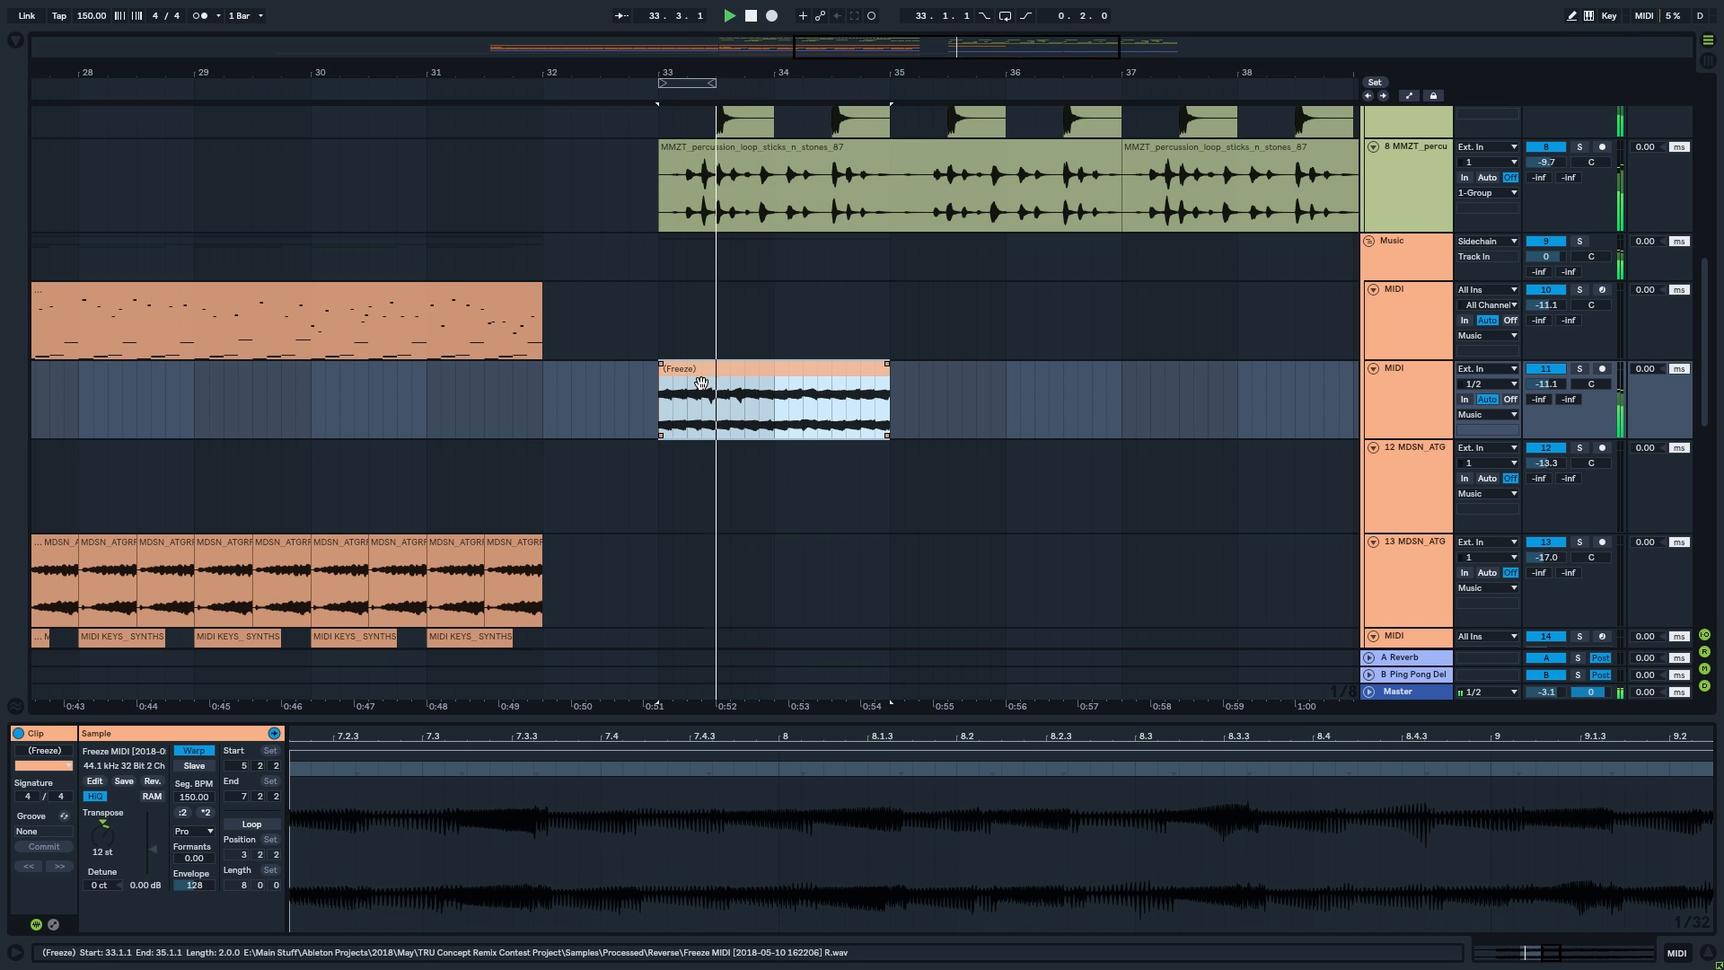
key(ctrl+z)
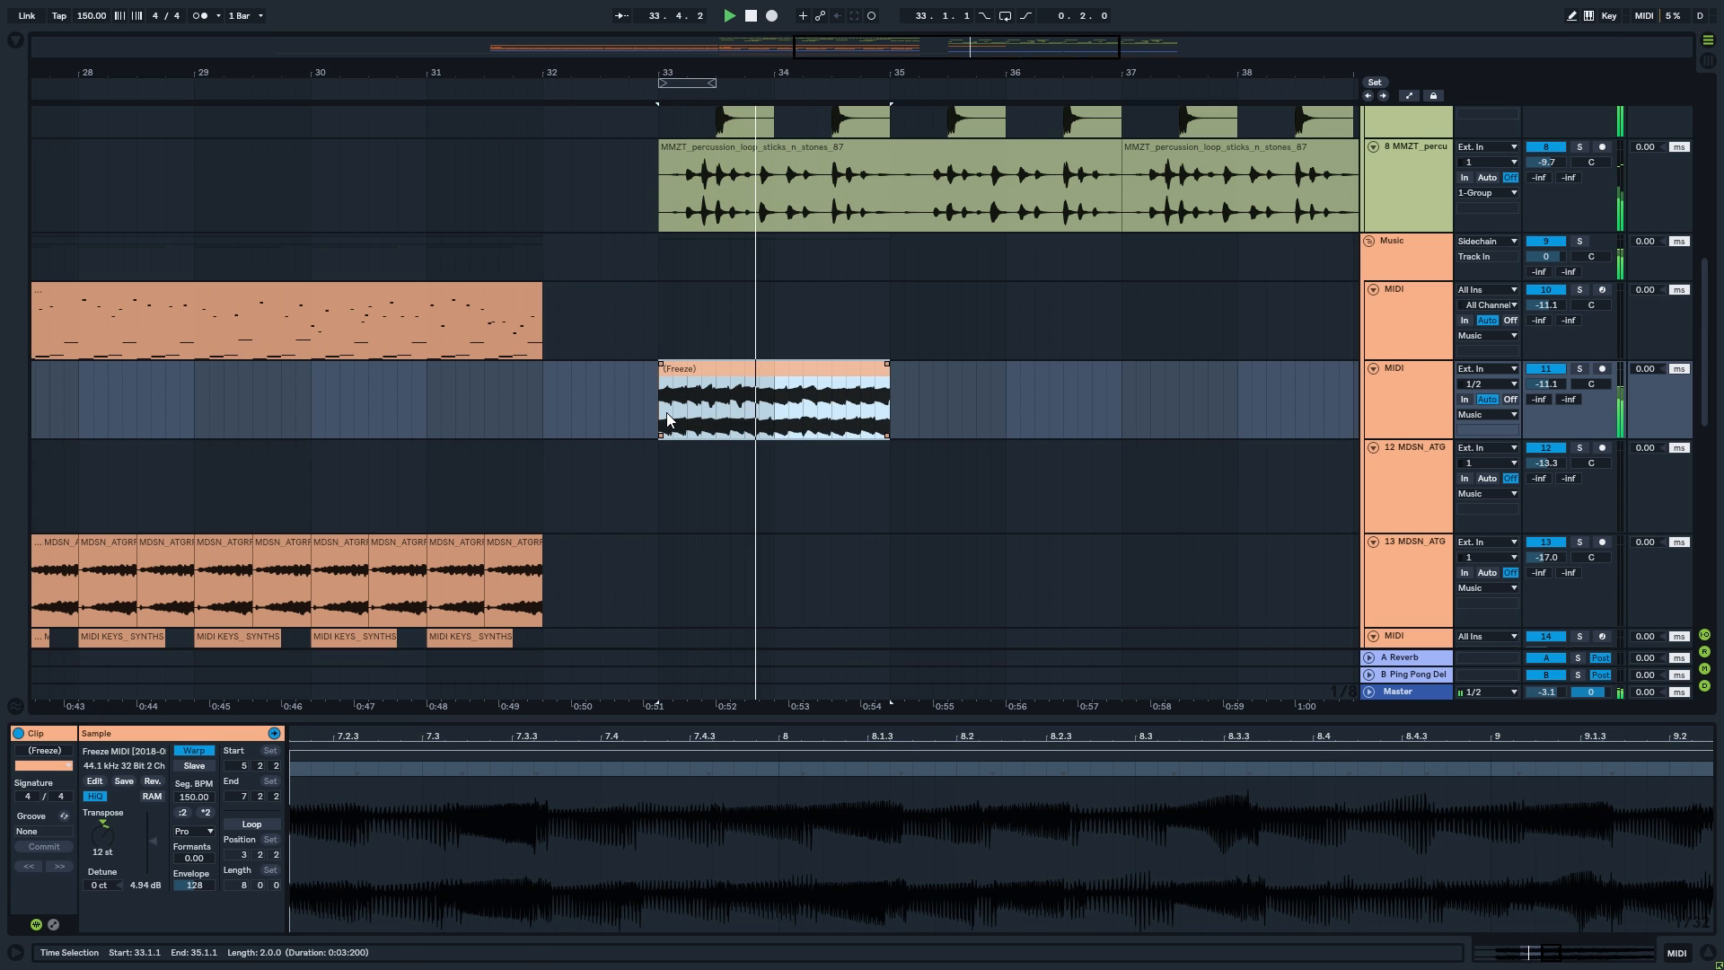
- Play the transition from 31.3.1 into the reversed clip at bar 33 and hide the clip view
click(536, 398)
drag(470, 399, 458, 397)
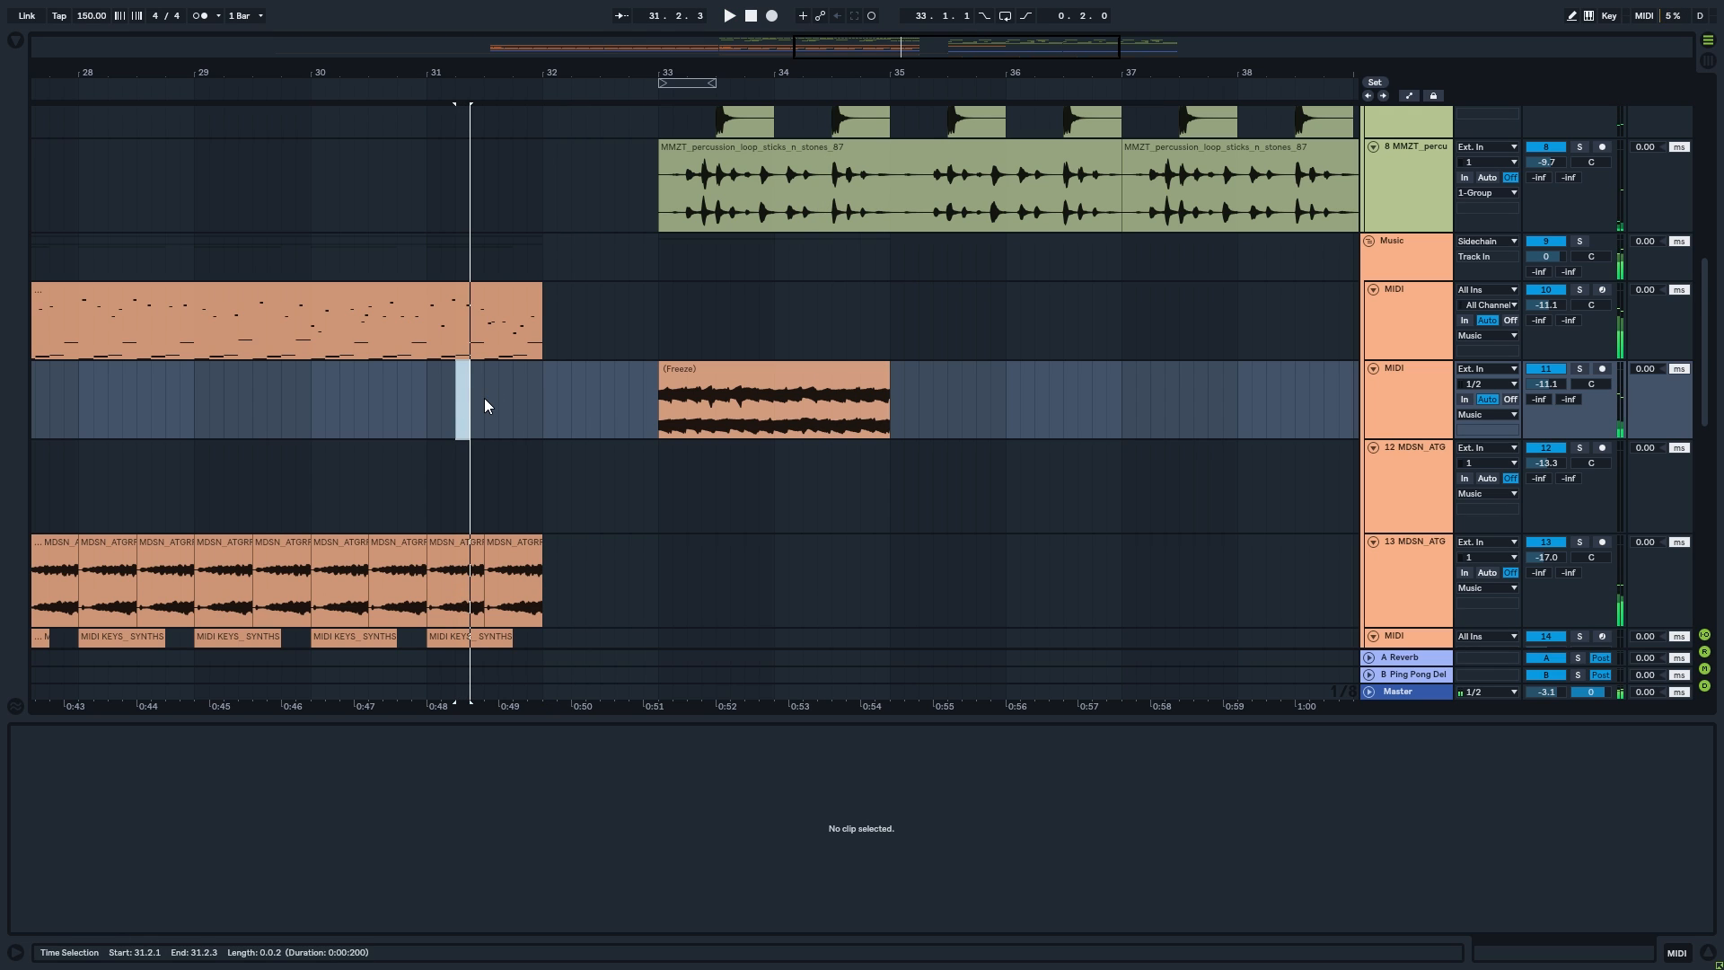
click(485, 406)
key(space)
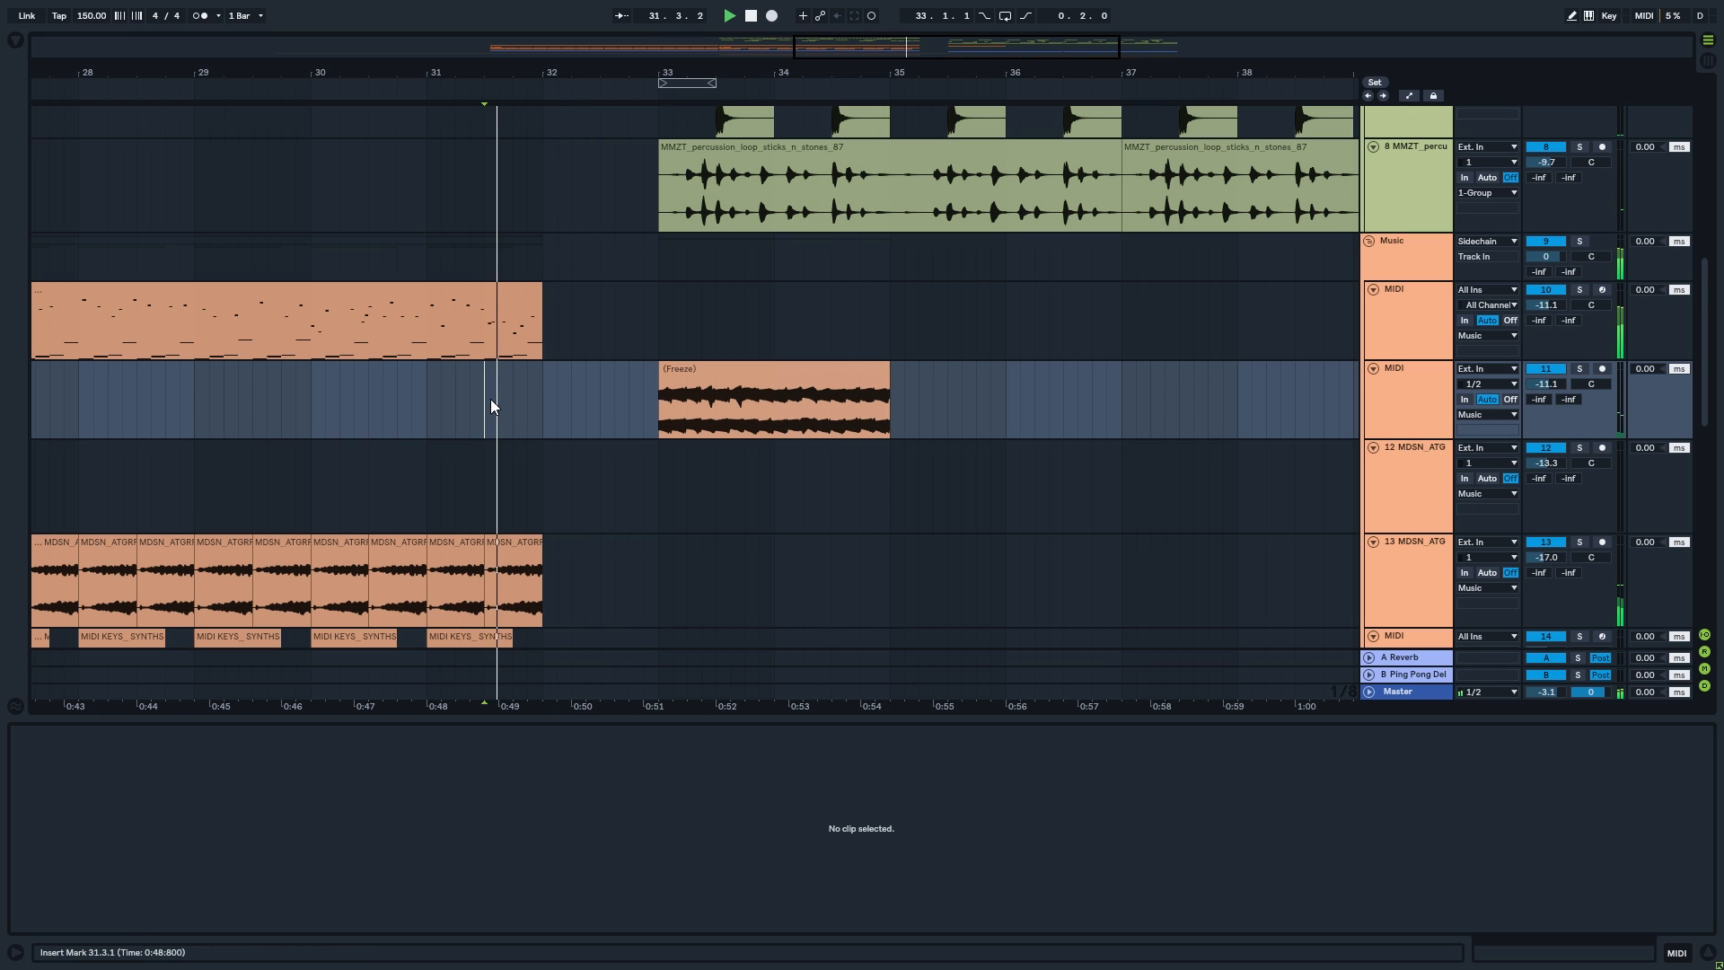
double_click(664, 718)
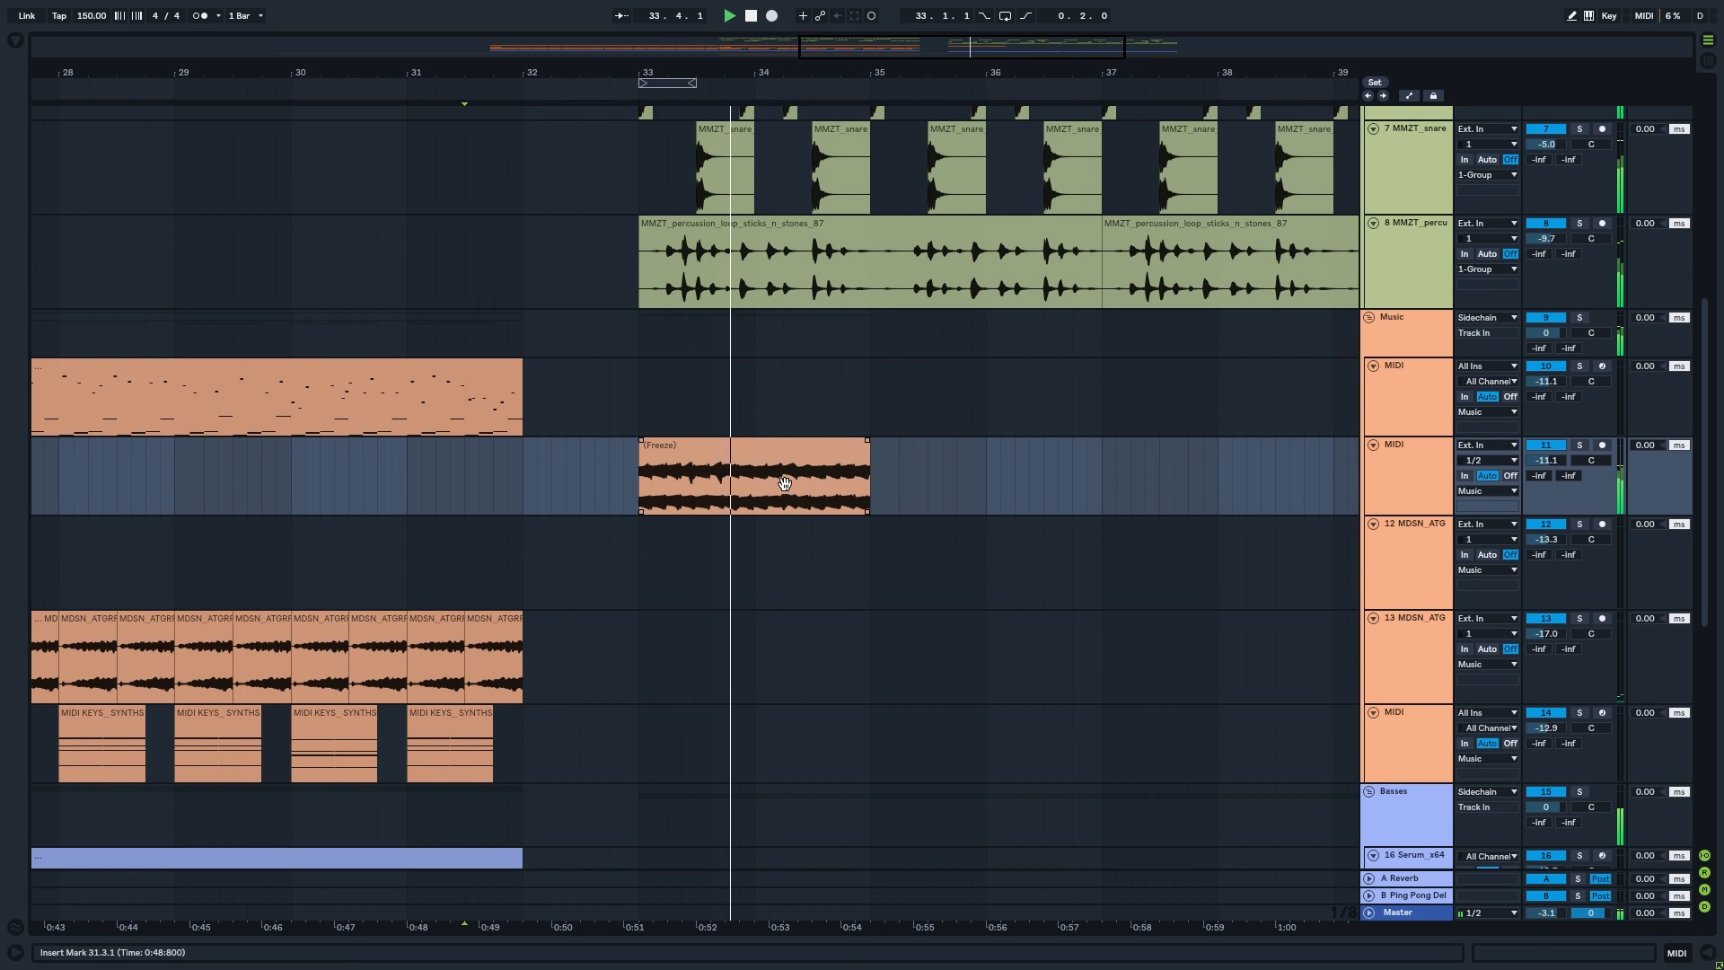
- Play the reversed clip from bar 33 and split it at 33.2.1
click(784, 483)
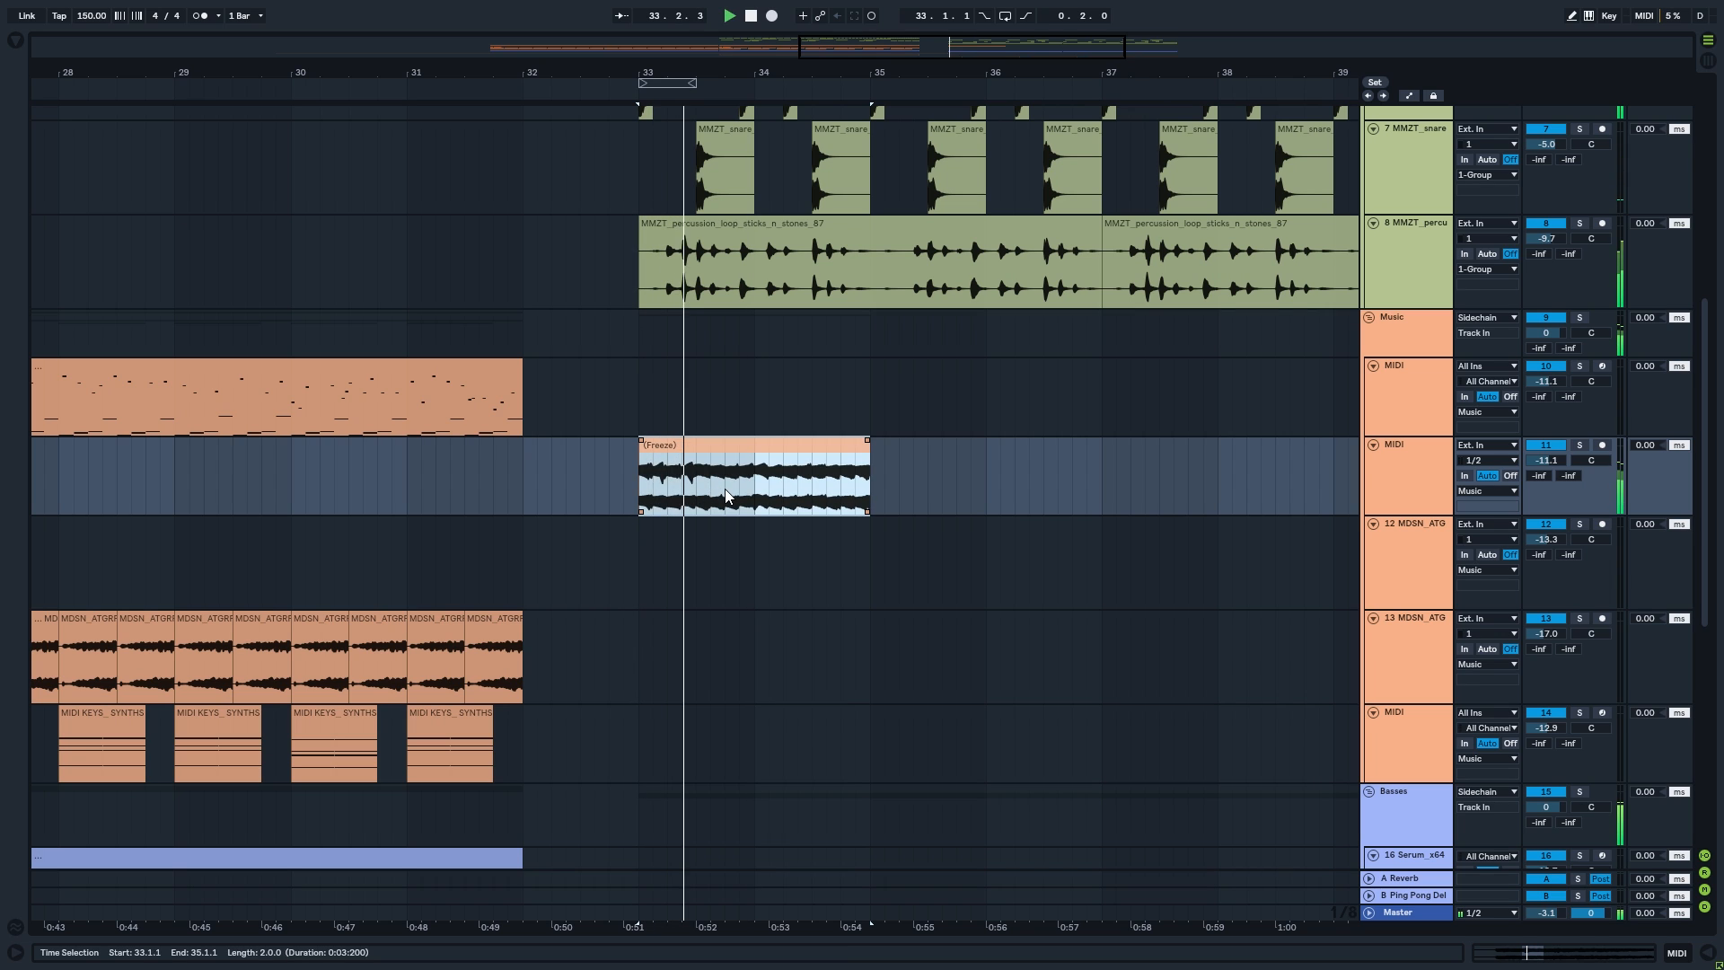
click(643, 487)
key(space)
key(space)
scroll(643, 488, up, 1)
key(space)
drag(641, 488, 686, 491)
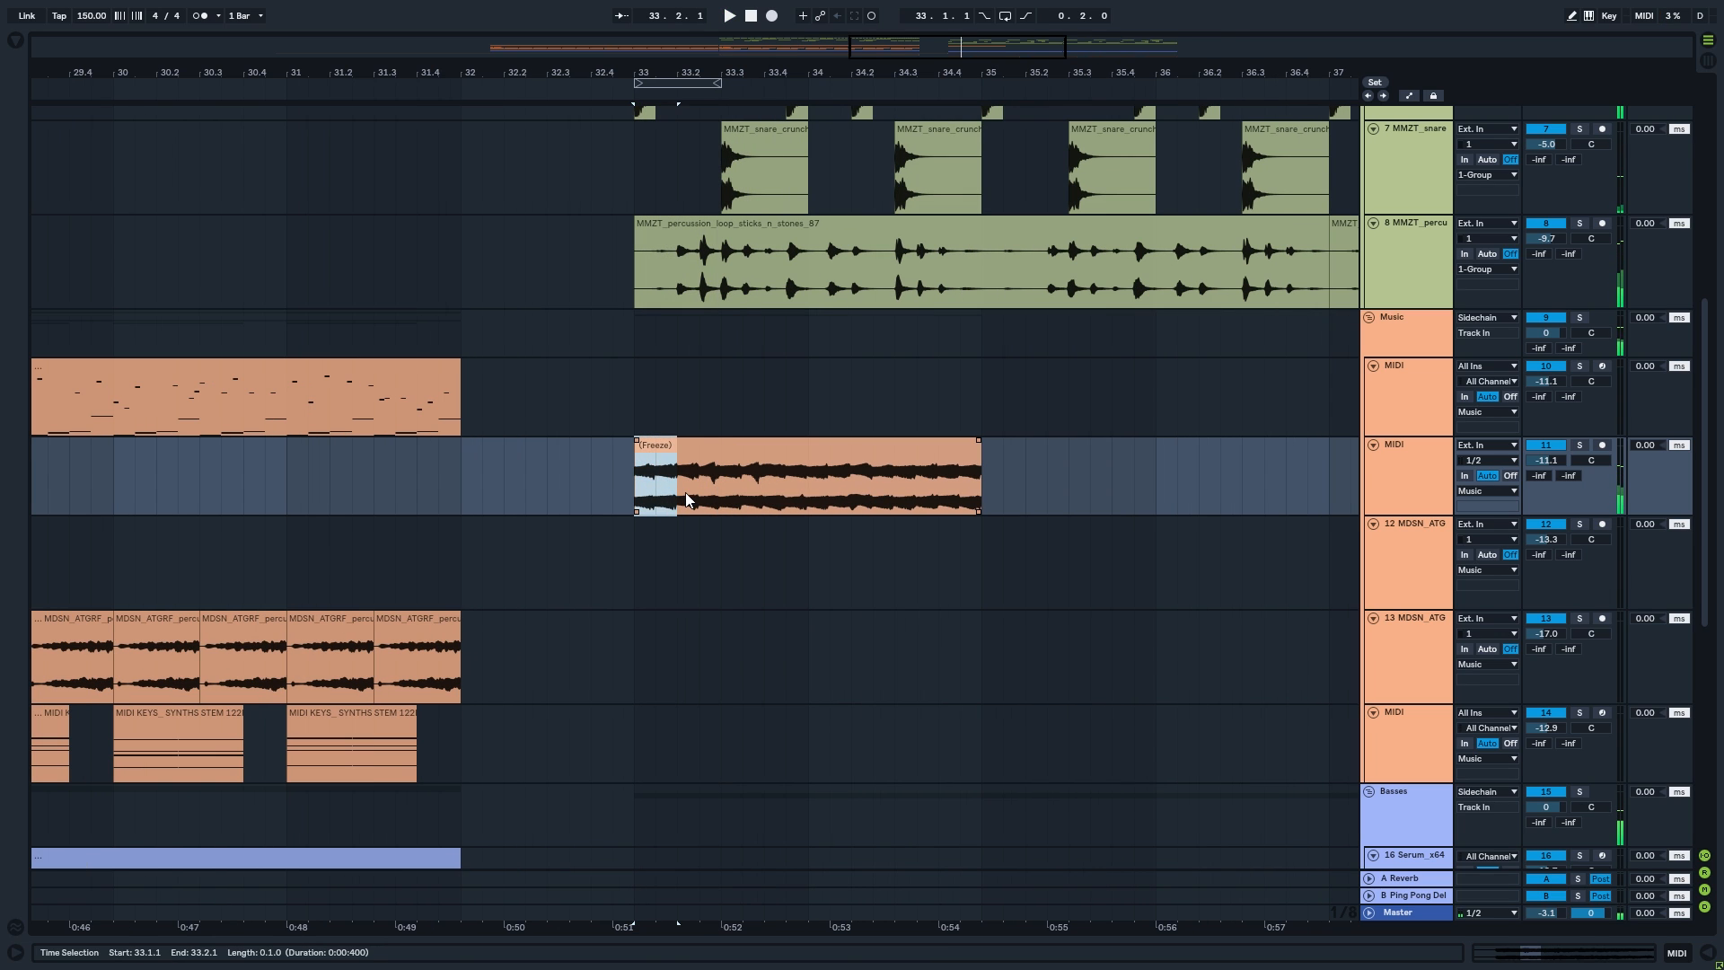
key(ctrl+e)
key(space)
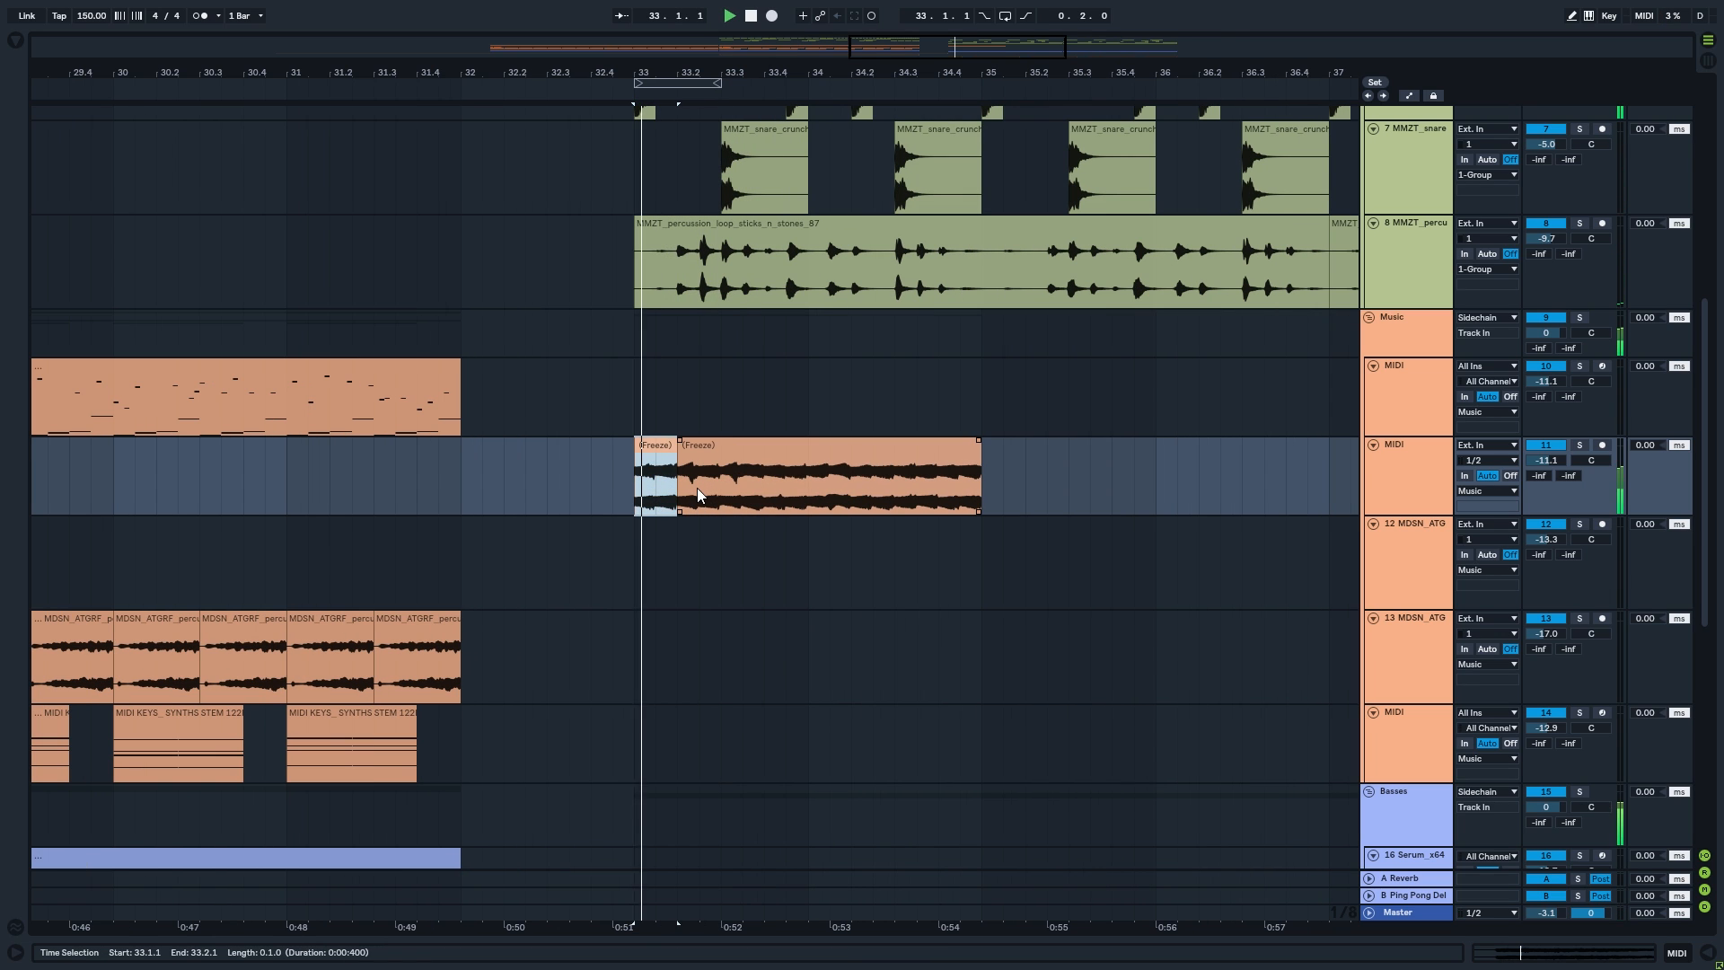
key(space)
key(space)
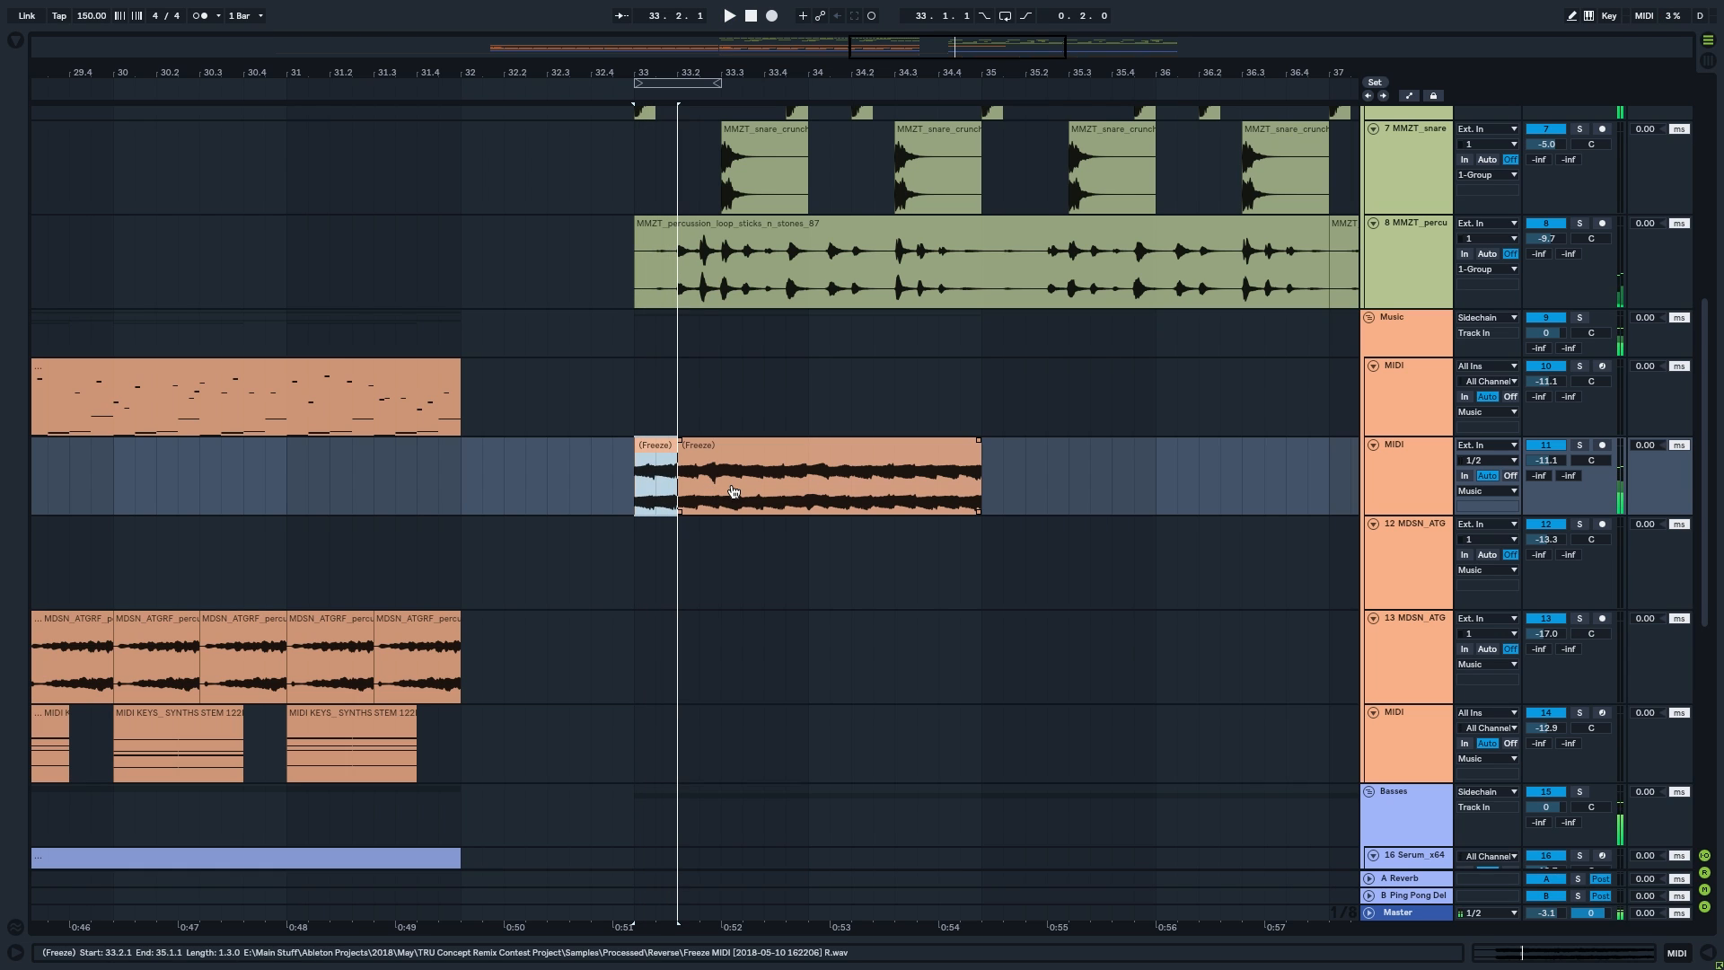
- Listen repeatedly to the split reversed clip from bar 33 with the drums, and place the insert marker at 33.2.3
click(682, 486)
key(space)
key(space)
key(space)
key(space)
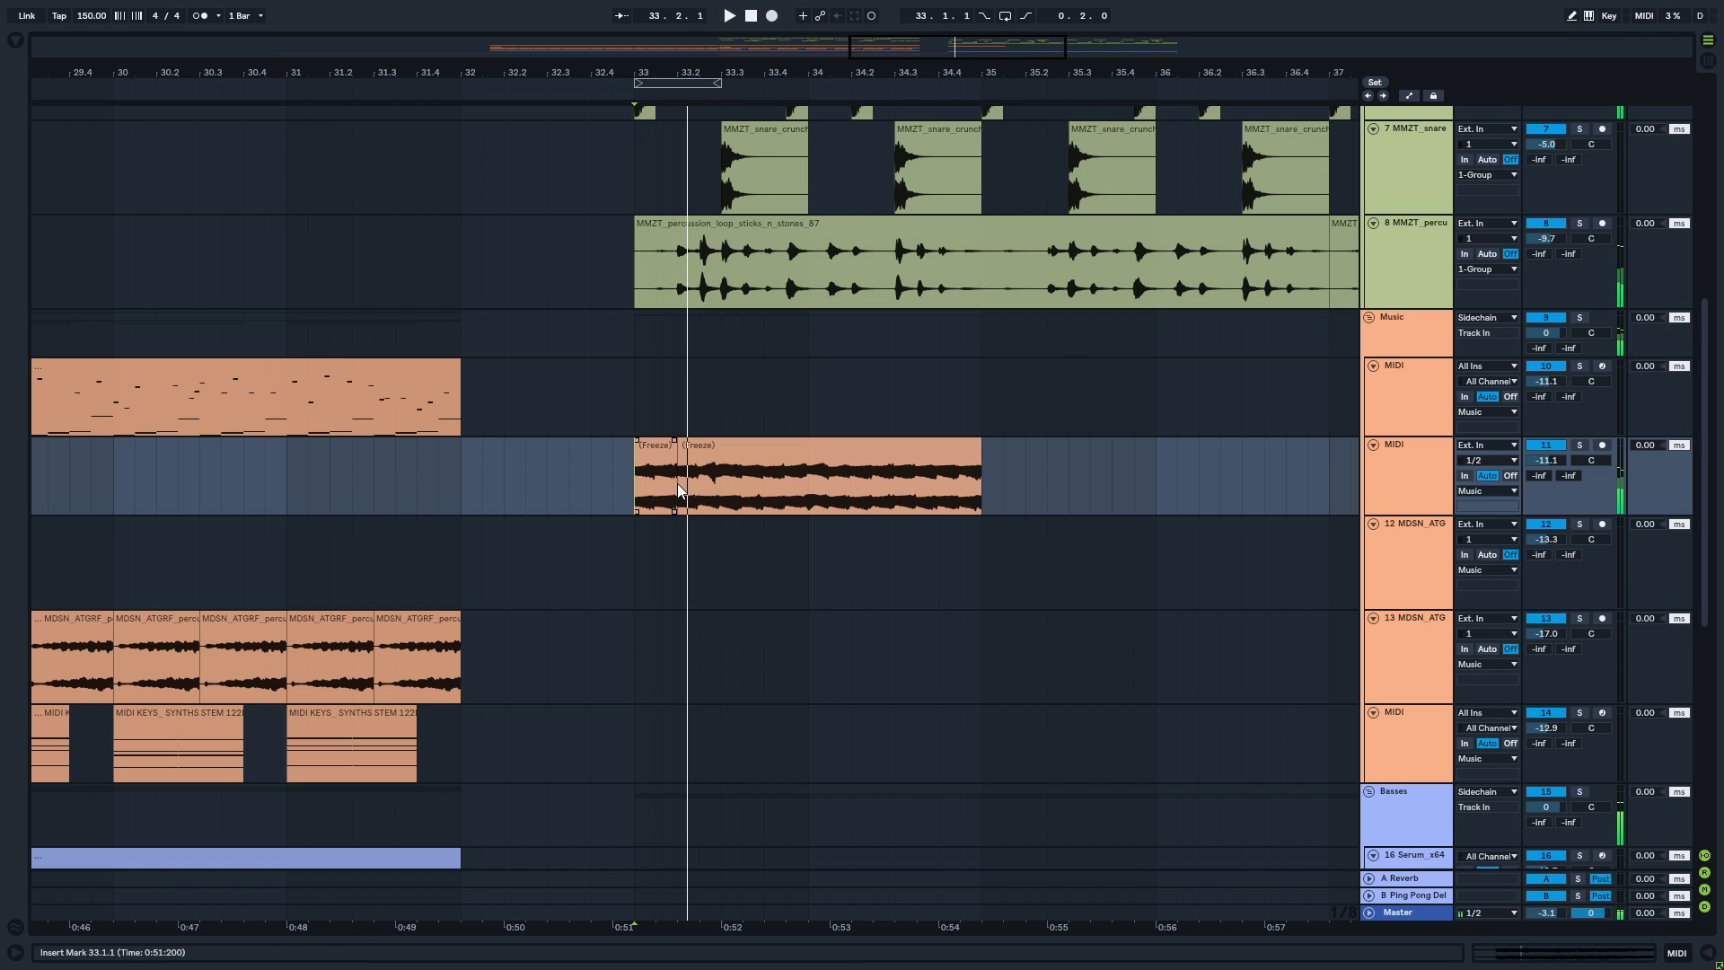
key(space)
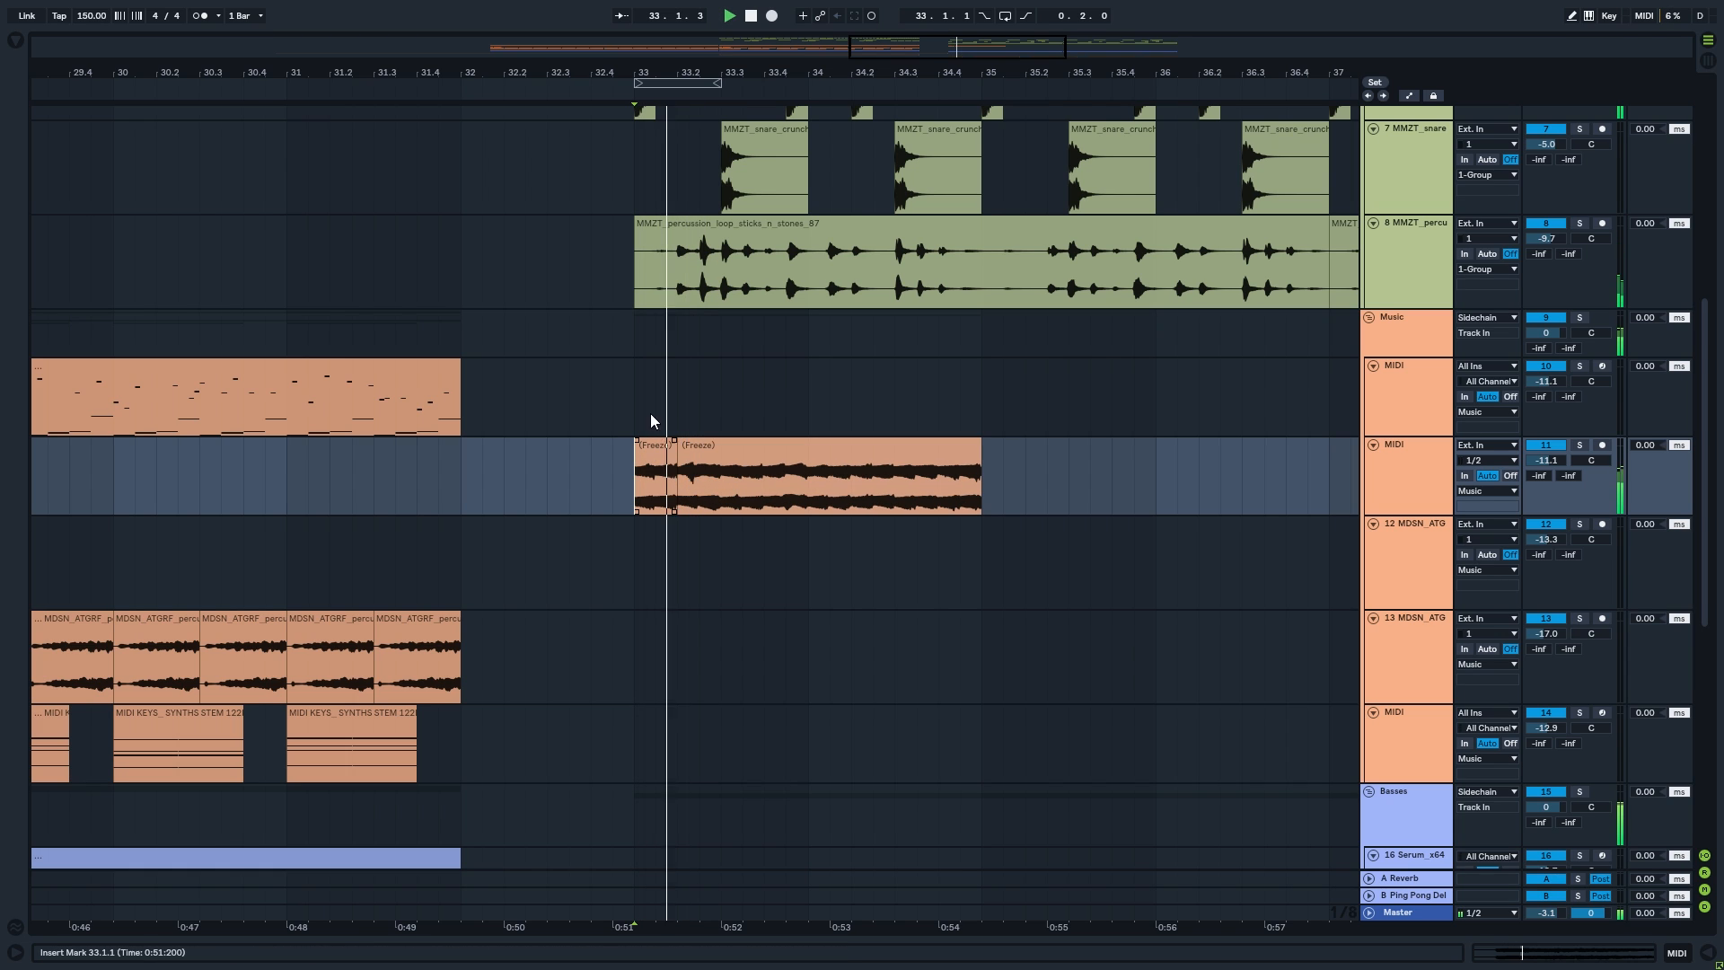
click(638, 390)
key(space)
key(space)
scroll(681, 404, up, 2)
key(space)
click(710, 490)
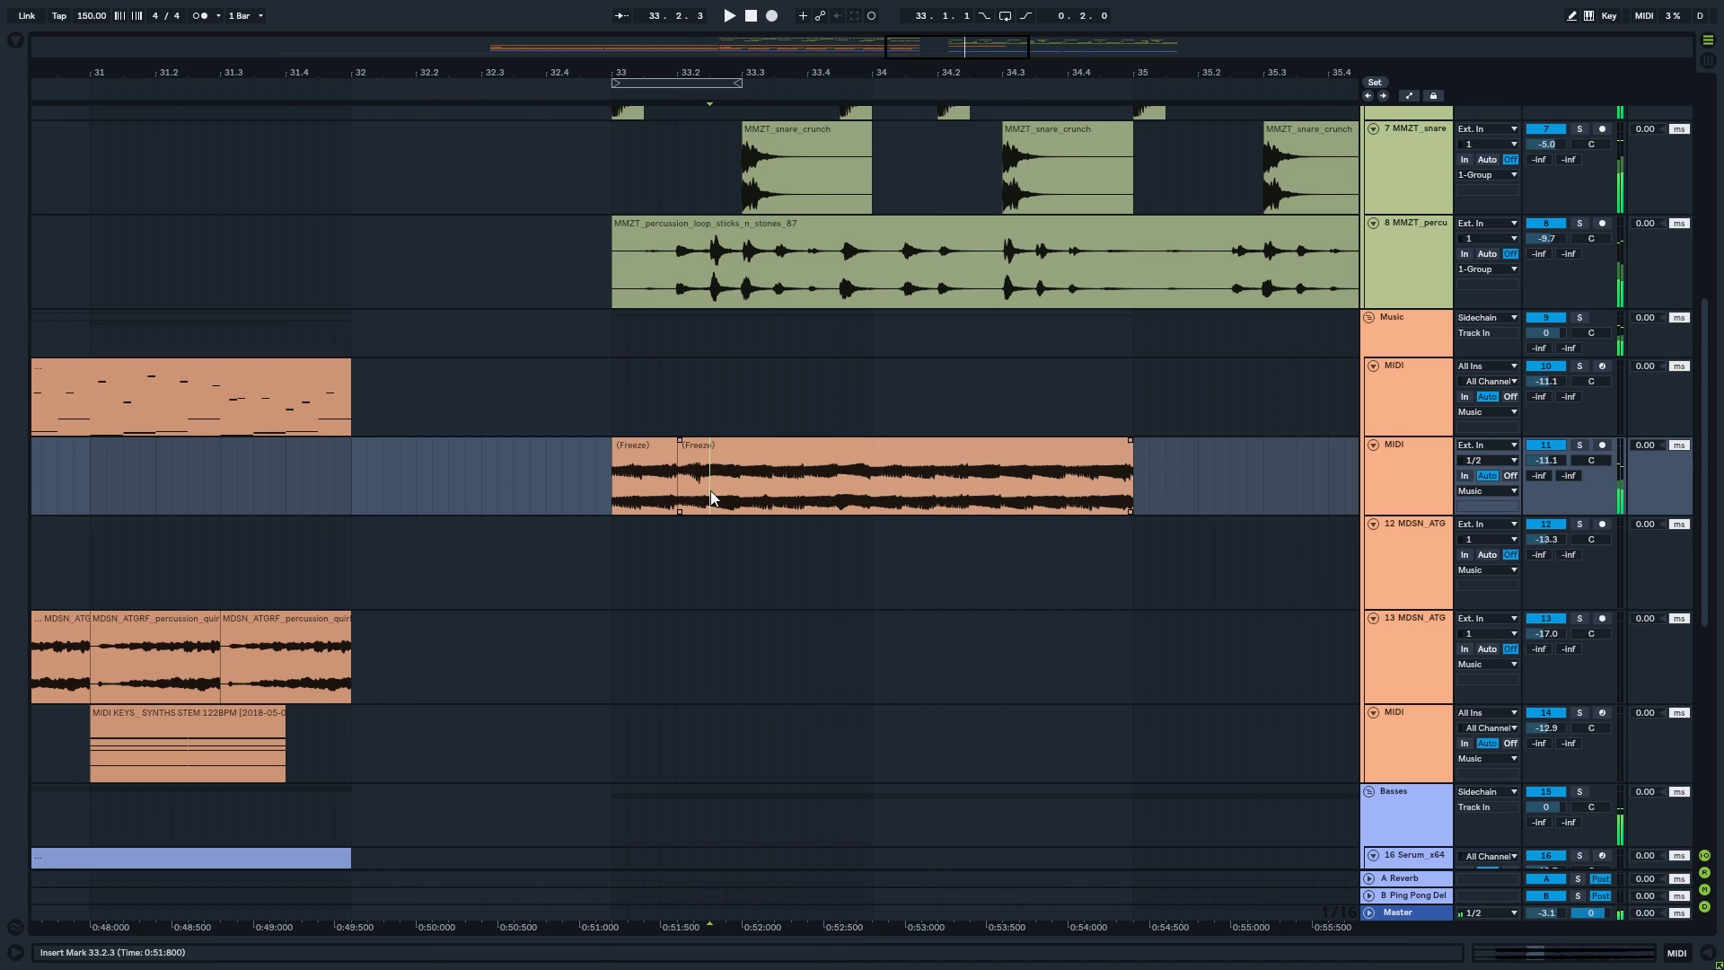
- Crossfade the reversed synth clips at their 33.2.1 split and play them from bar 33
key(space)
key(space)
click(616, 411)
key(space)
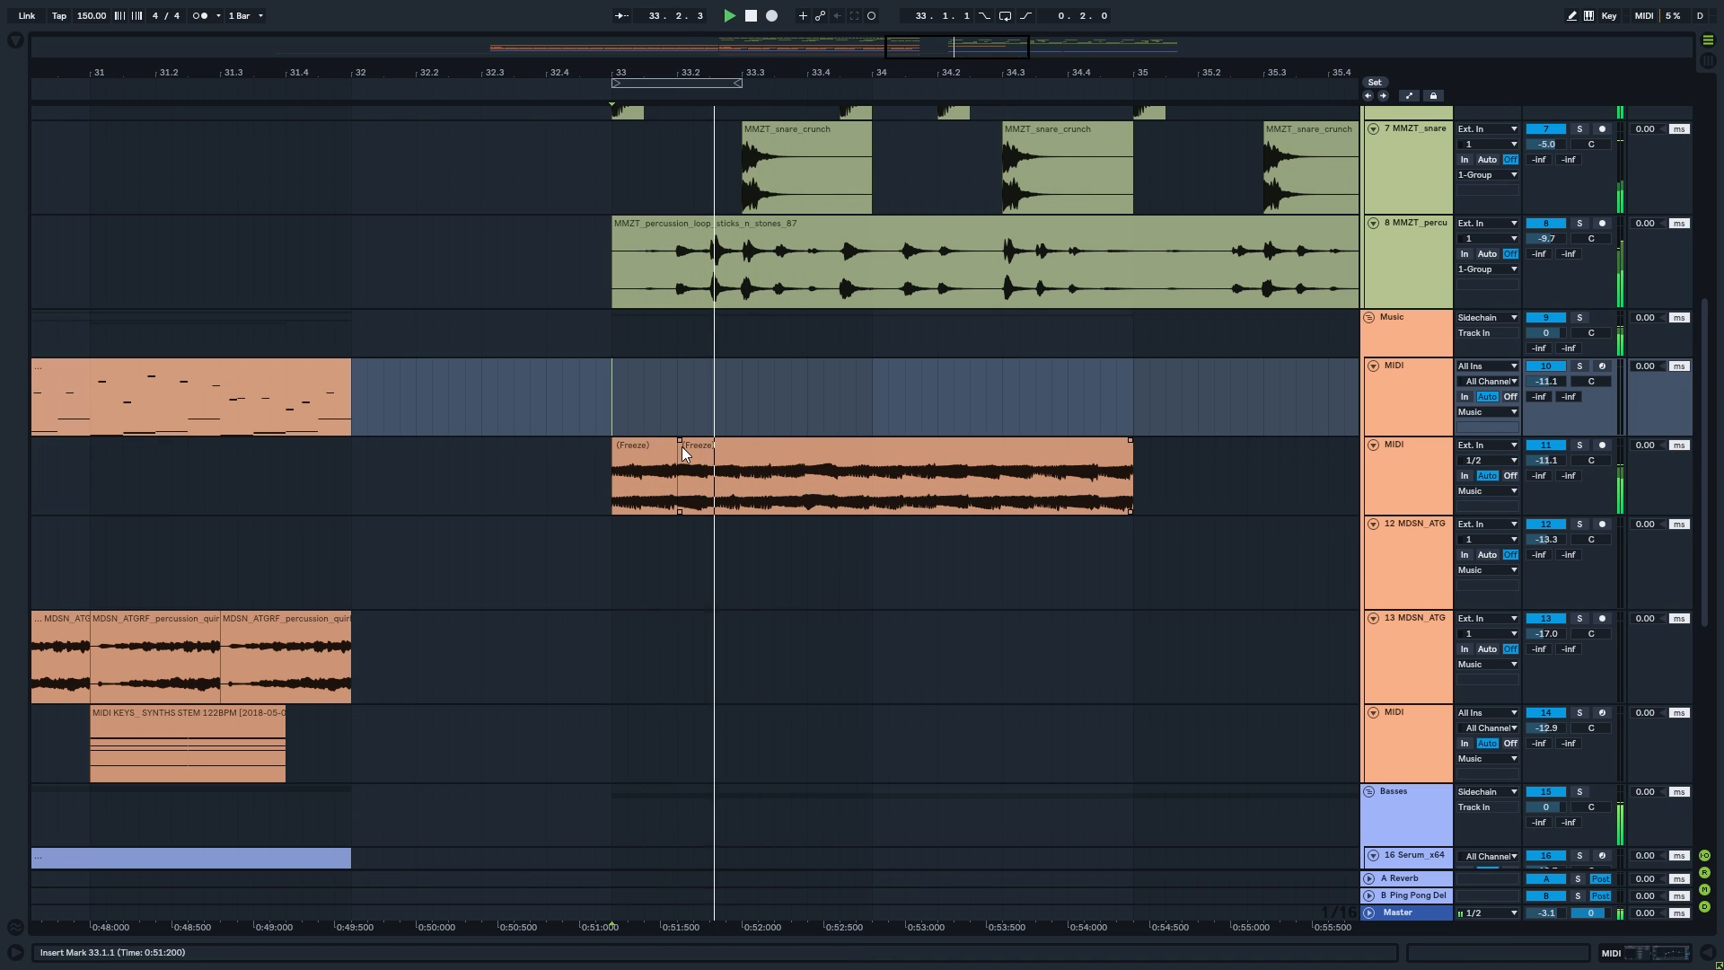
key(space)
drag(677, 441, 660, 440)
click(612, 406)
key(space)
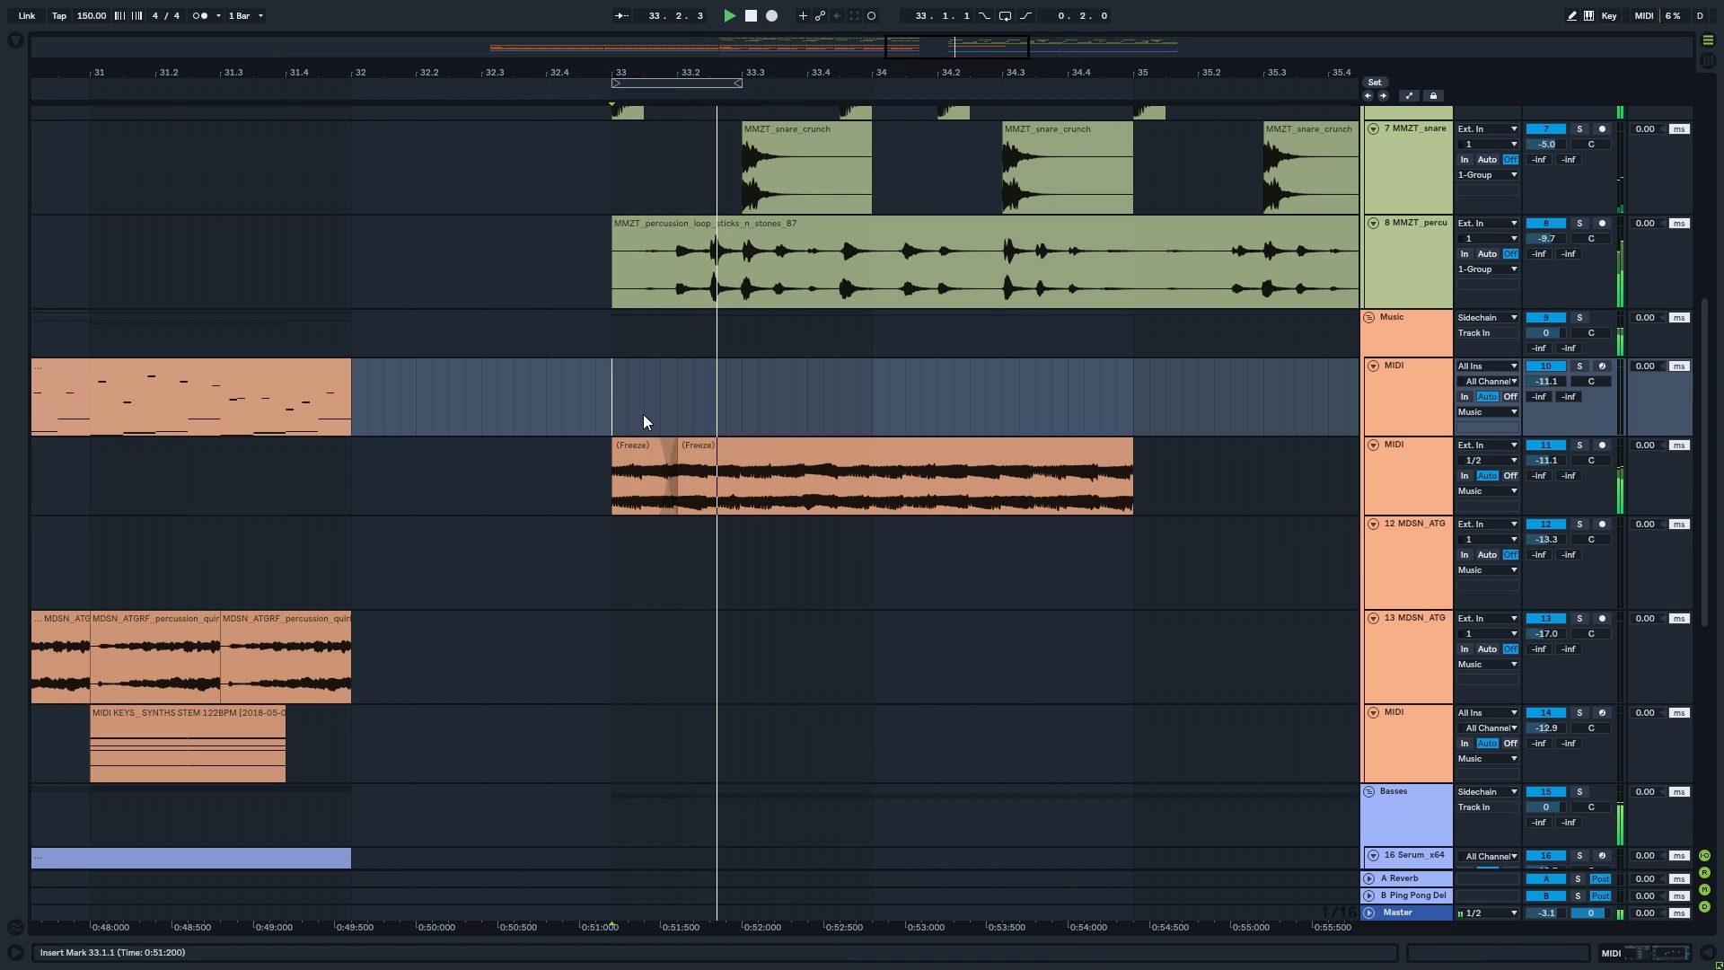
- Duplicate the crossfaded pair of reversed clips from bars 33–35 to bar 35
scroll(936, 475, down, 2)
drag(1065, 484, 722, 471)
key(ctrl+d)
scroll(903, 458, down, 2)
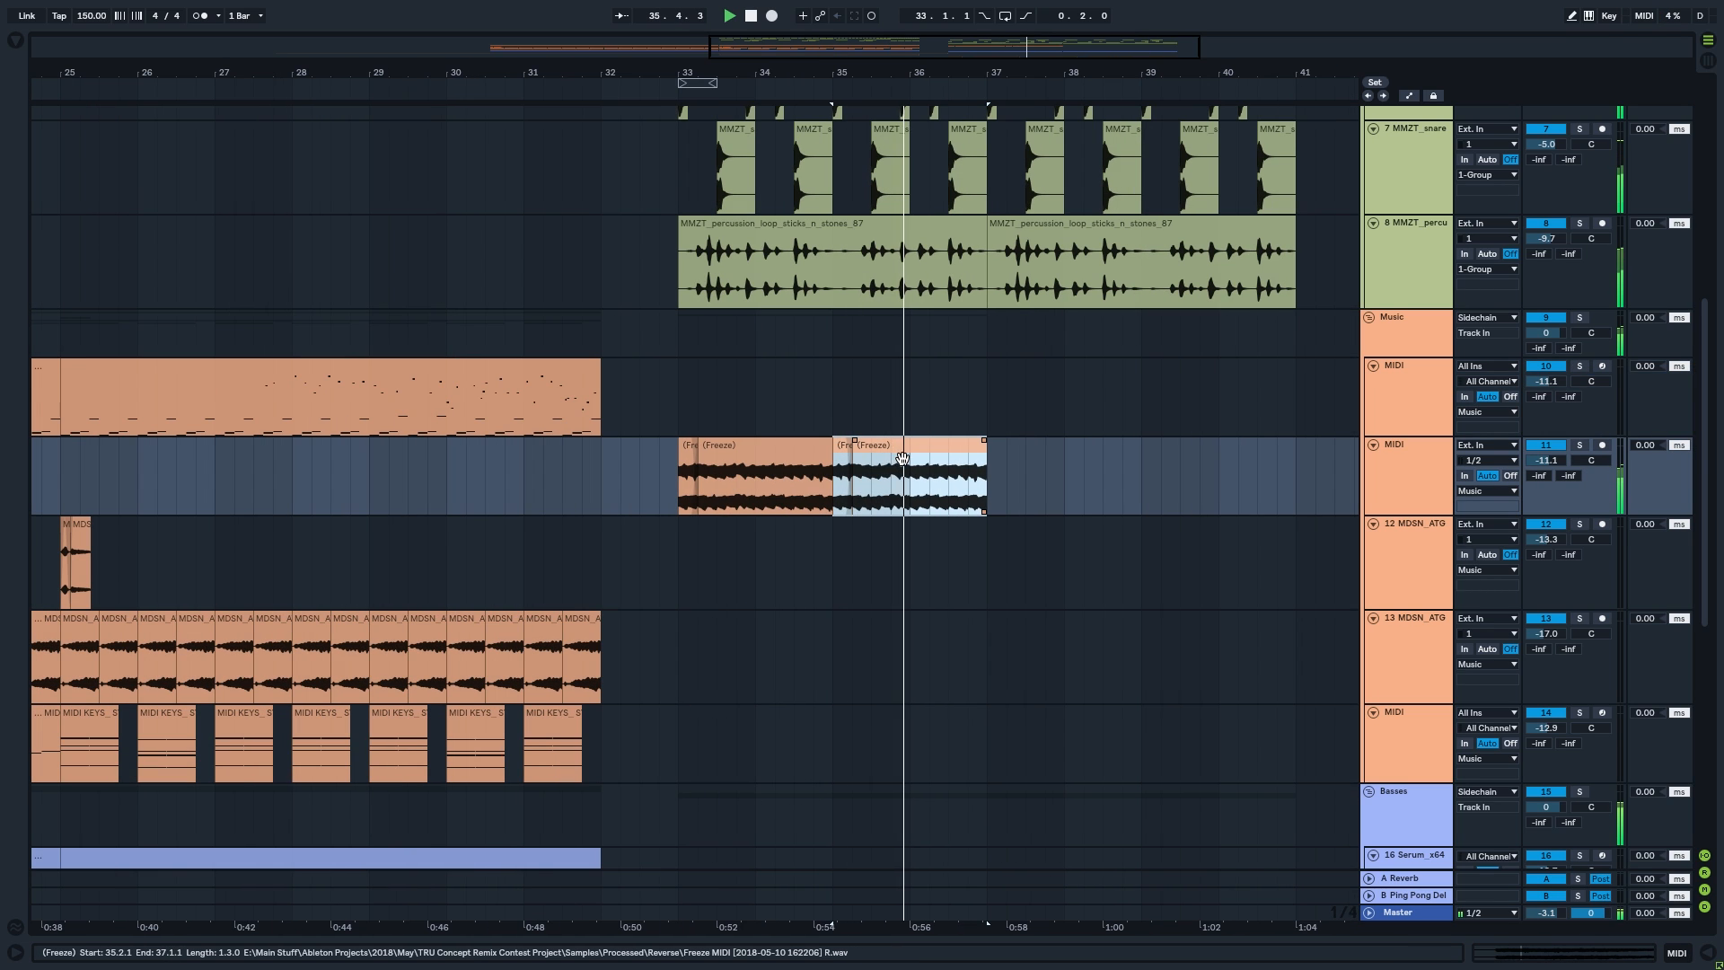
- Duplicate the reversed clip that starts at 35.2.1 to bar 37 and play the copy
scroll(953, 453, up, 1)
click(924, 452)
key(space)
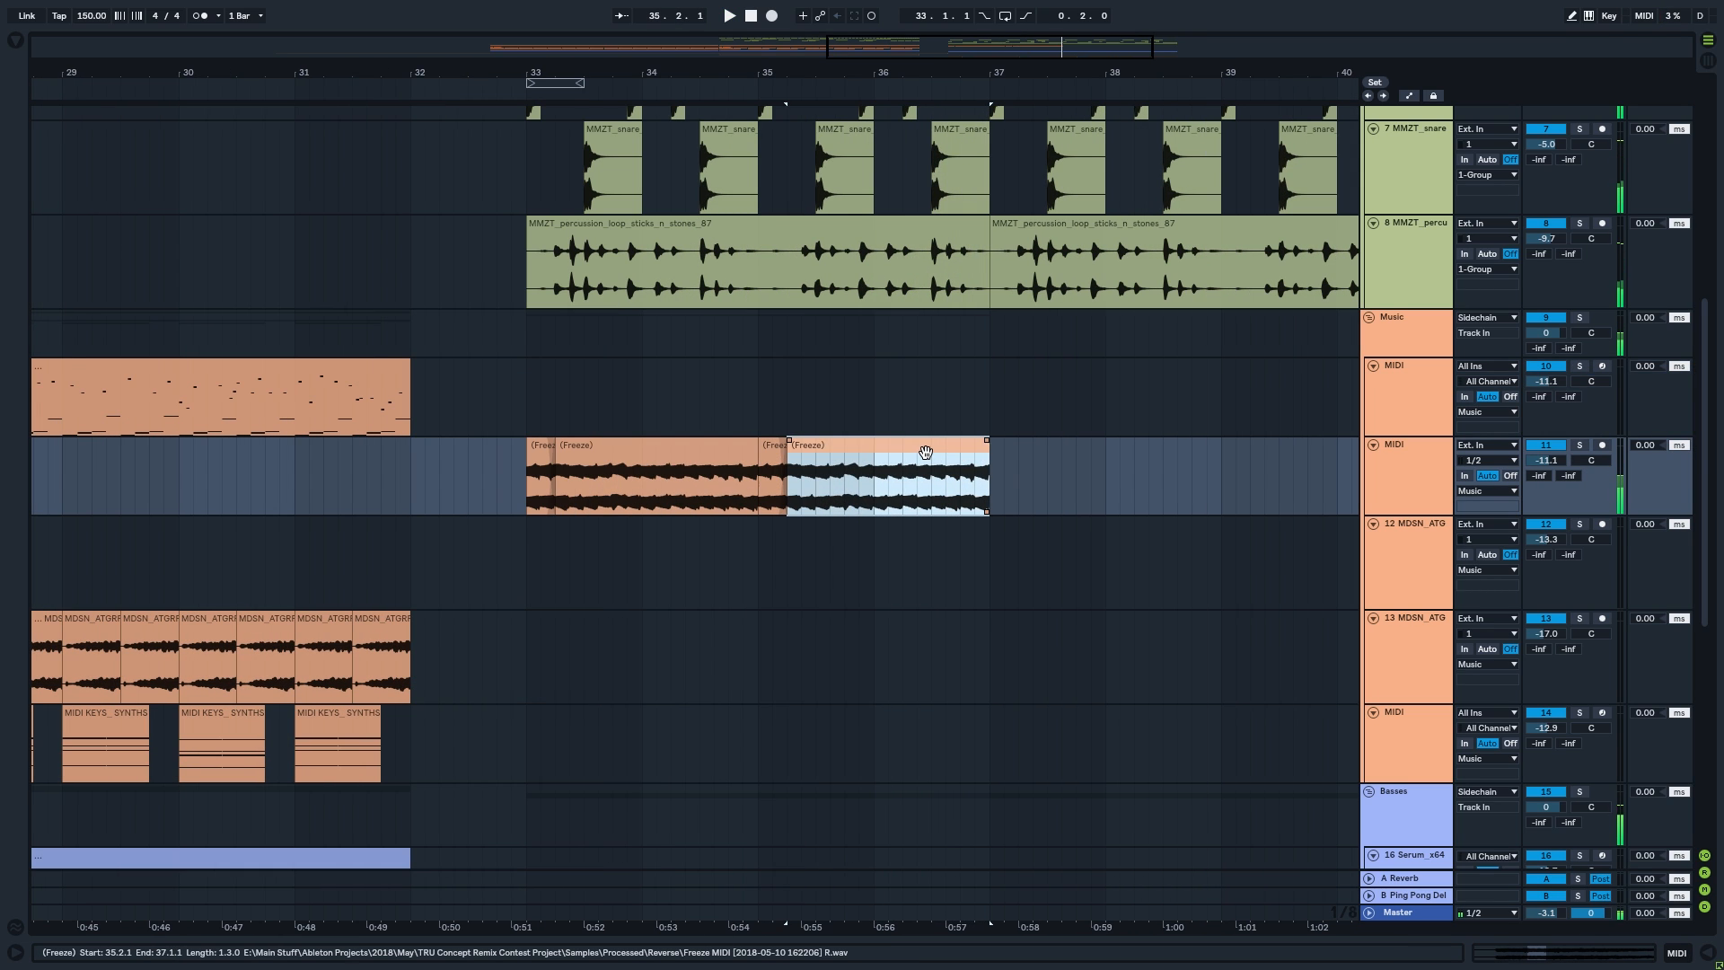
key(ctrl+d)
key(space)
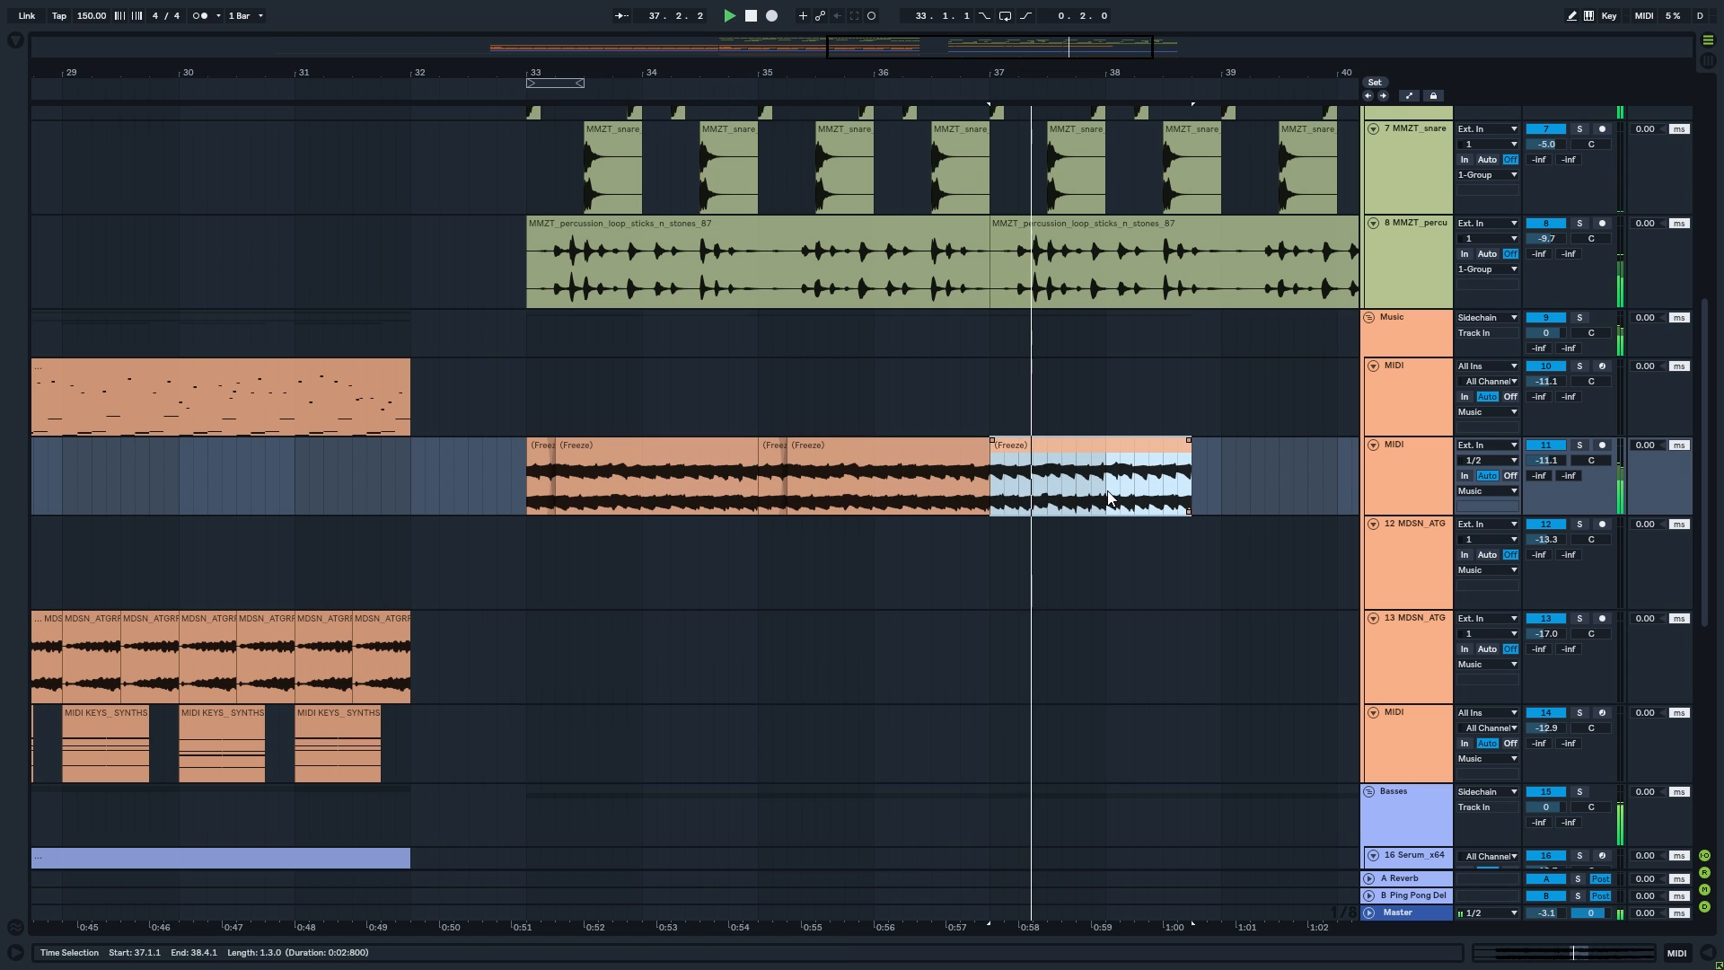
scroll(790, 525, right, 4)
scroll(790, 526, up, 1)
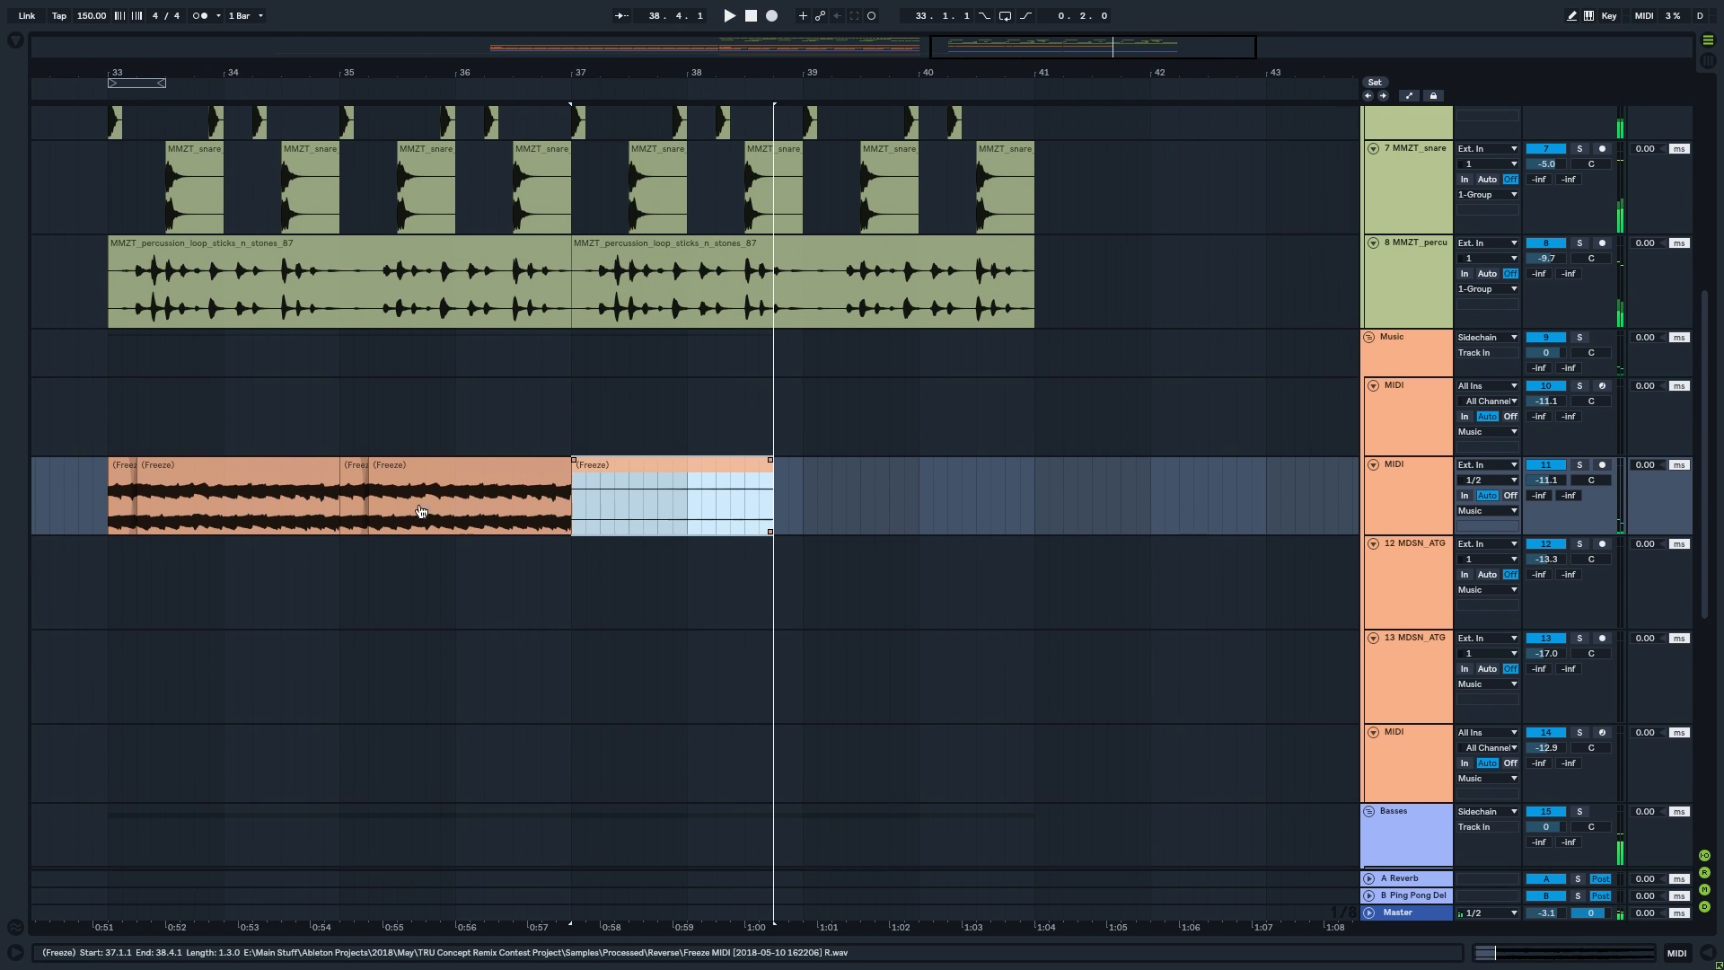
- Play the copied clip from bar 37 repeatedly and undo the last change
key(space)
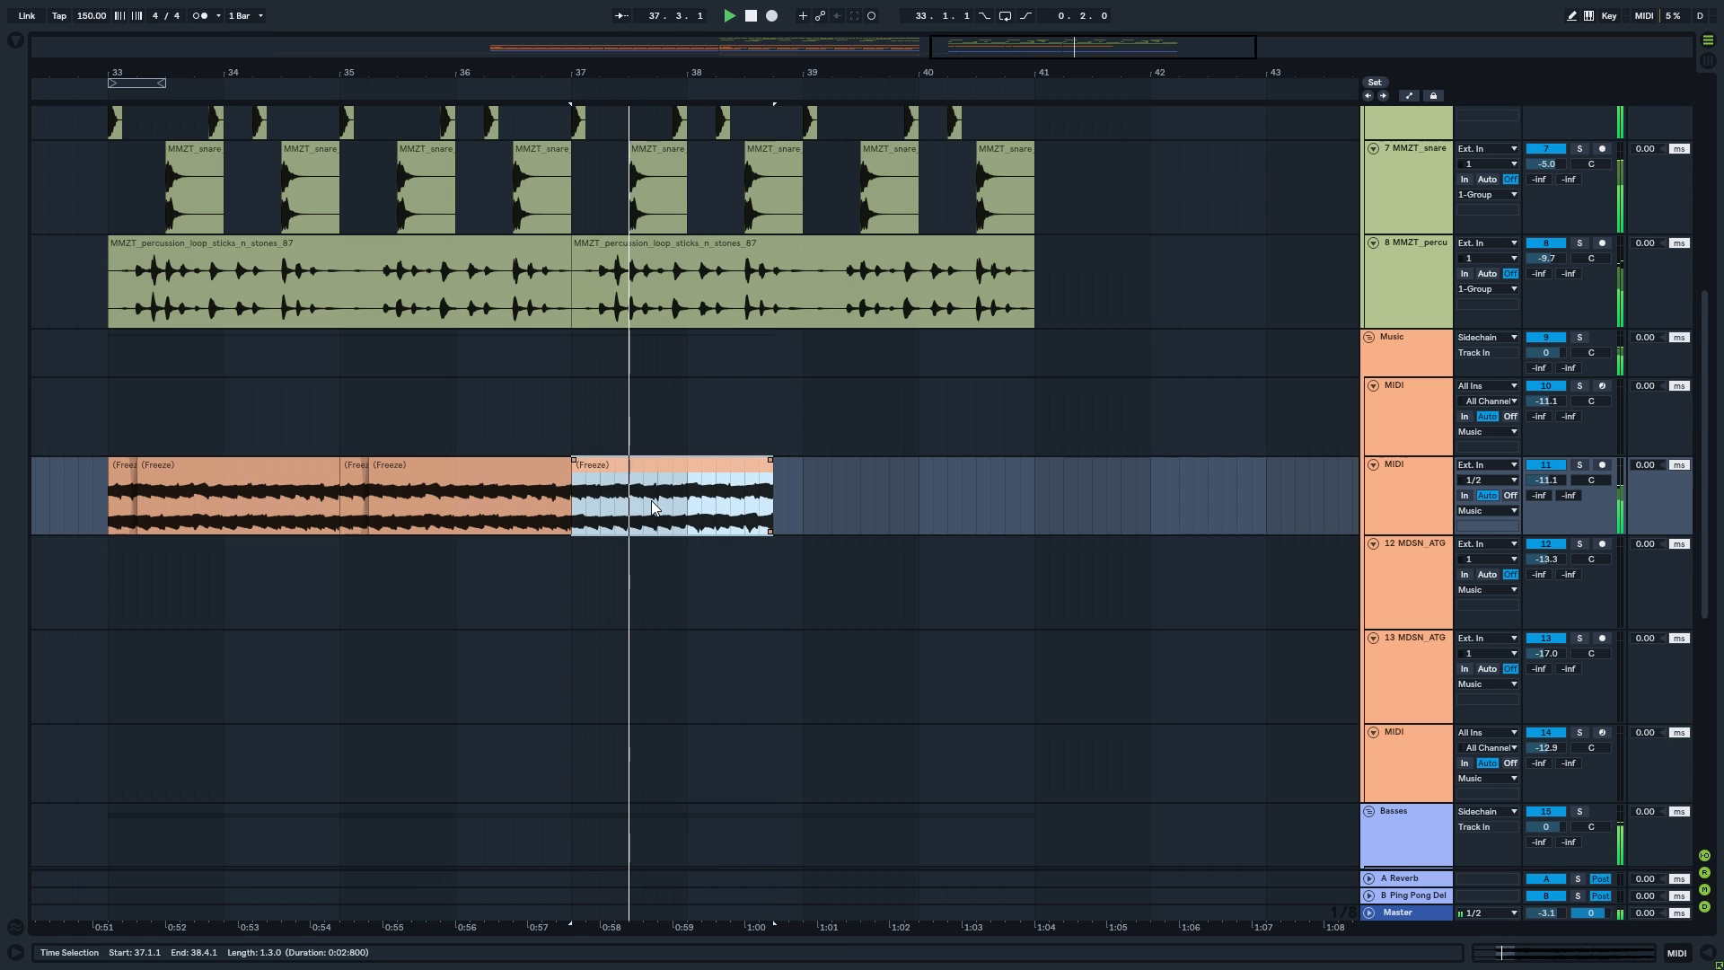
key(space)
key(space)
key(ctrl+z)
key(space)
key(space)
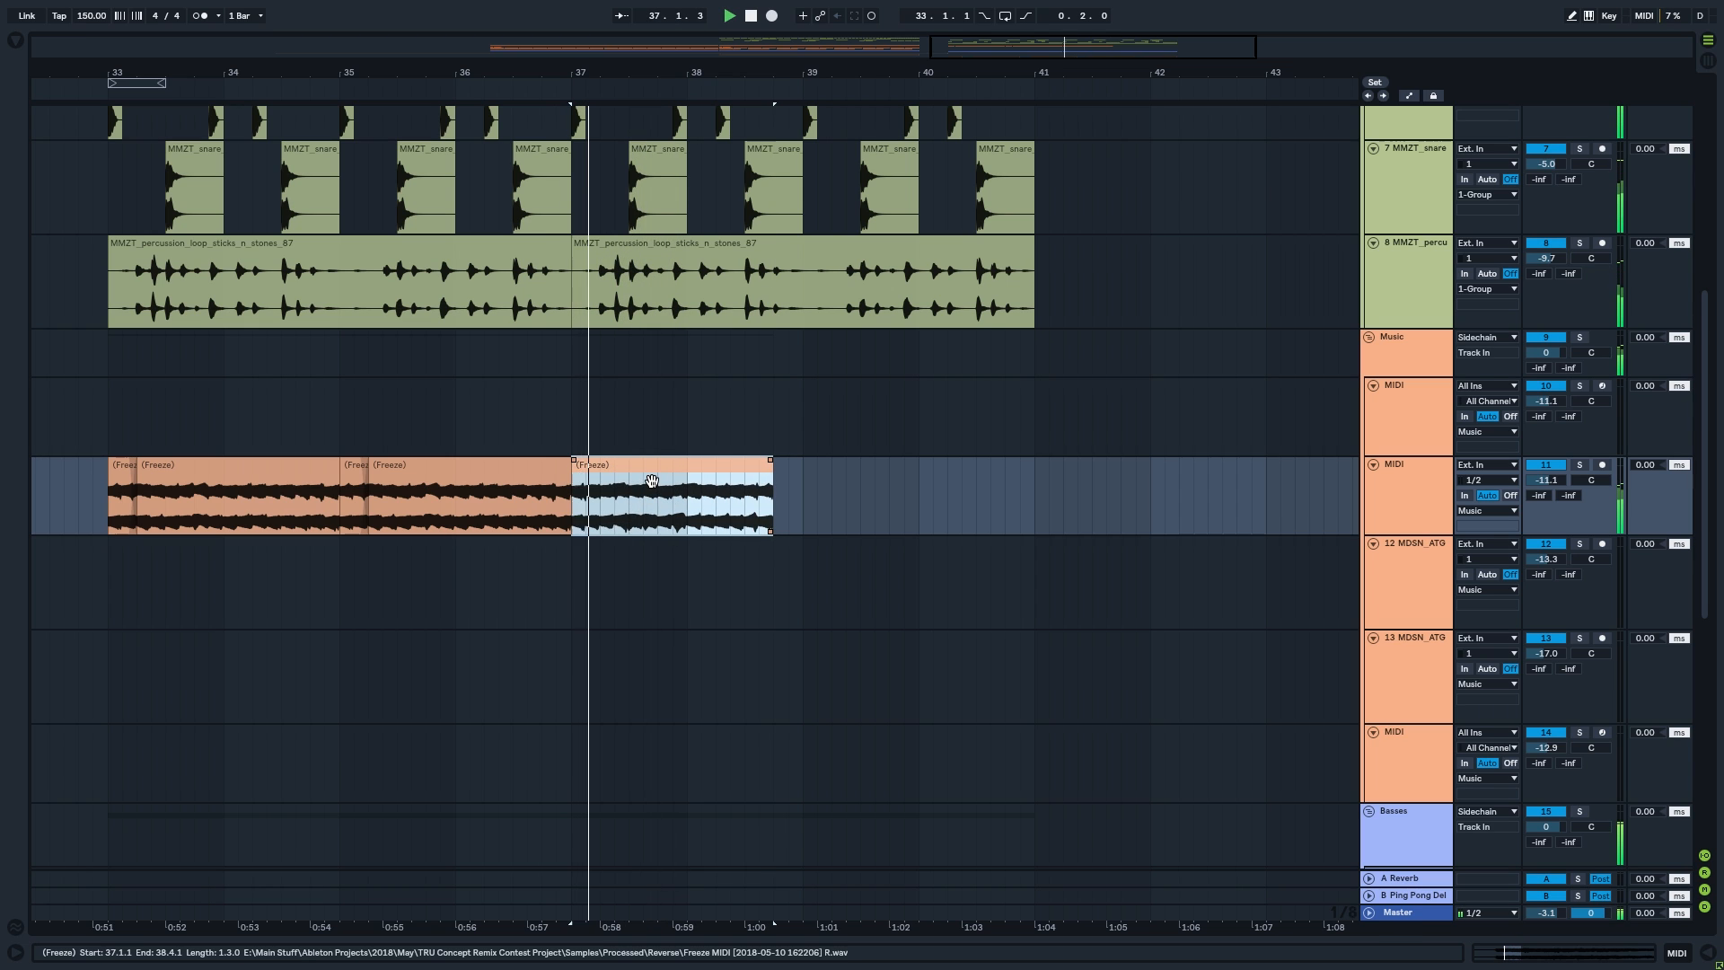
- Open the bar 37 clip's sample settings and extend the clip to end at 39.1.1
double_click(652, 468)
click(569, 438)
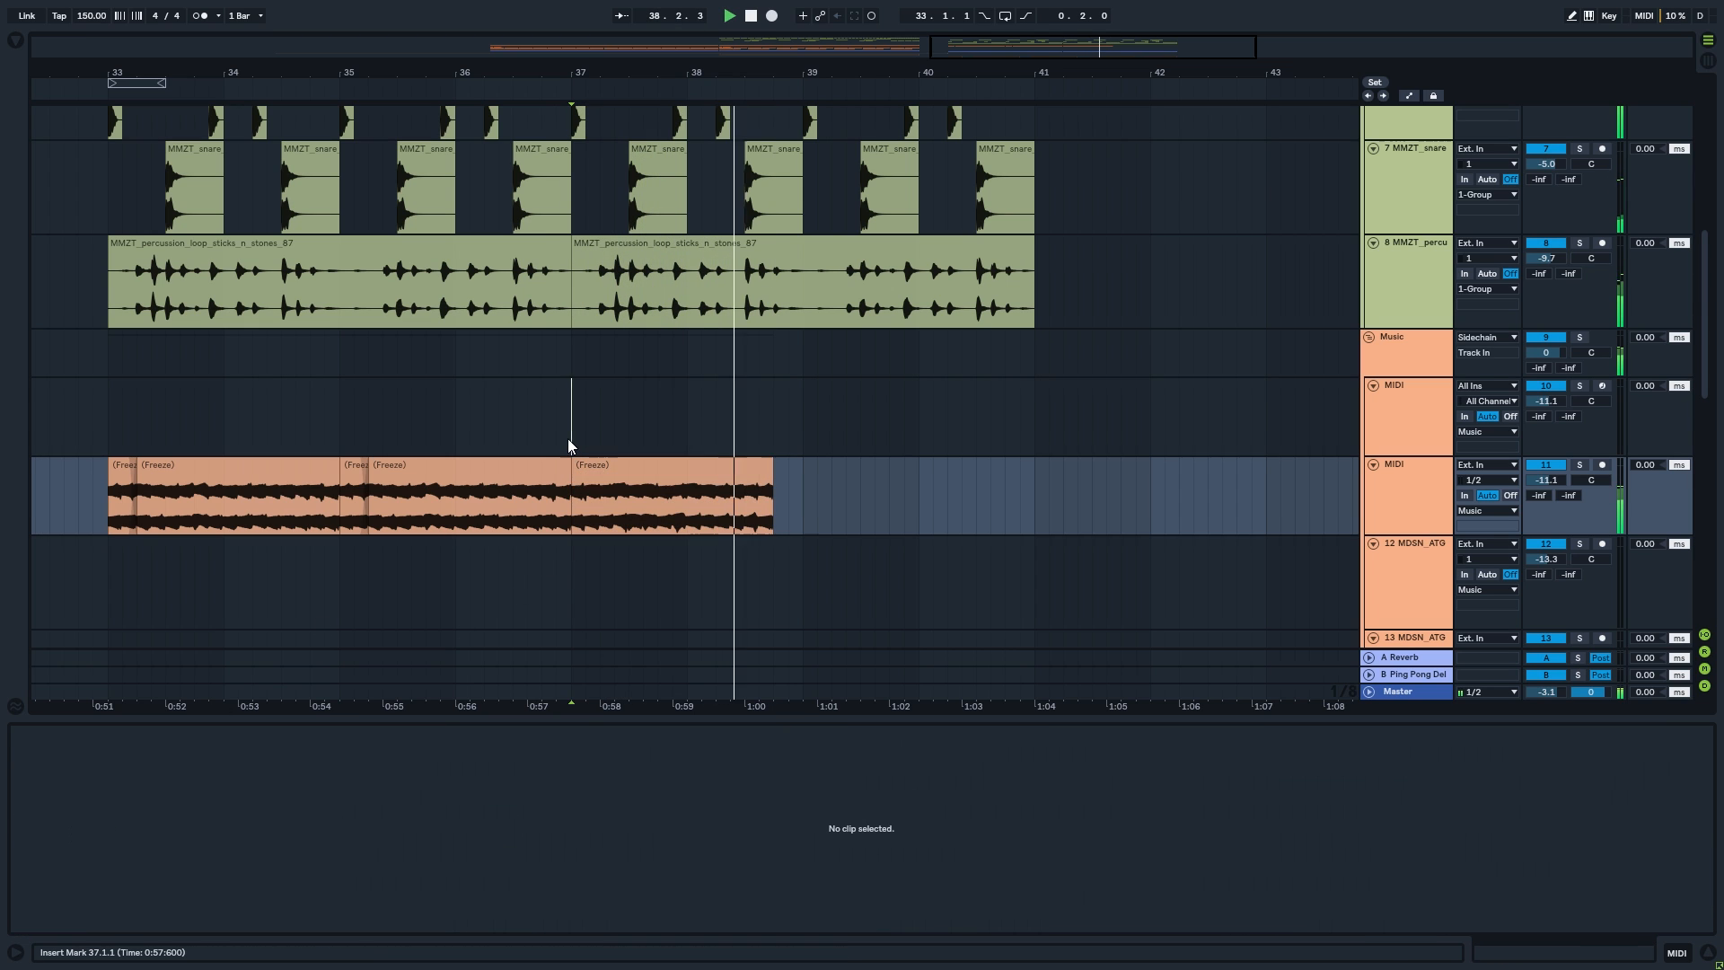
key(space)
key(space)
mouse_move(708, 488)
mouse_down()
mouse_move(789, 451)
mouse_move(879, 456)
mouse_up()
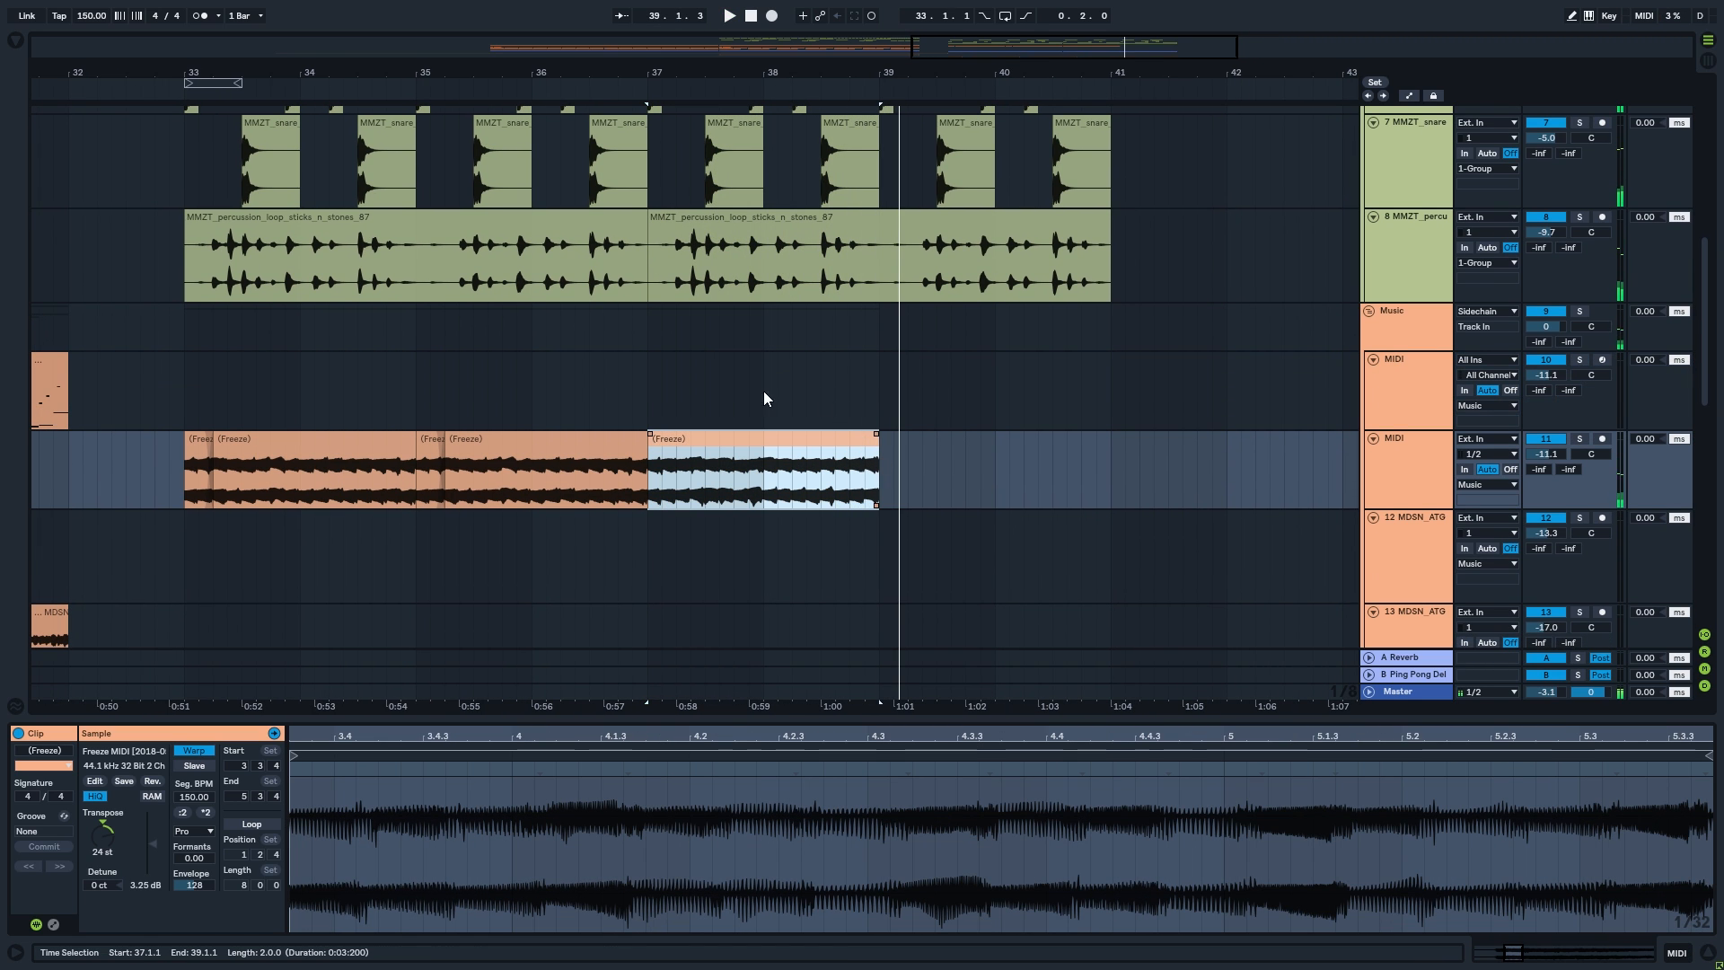
- Duplicate the extended clip to bar 39, and duplicate the whole reversed synth track
key(space)
scroll(704, 442, down, 1)
drag(745, 449, 724, 412)
key(ctrl+d)
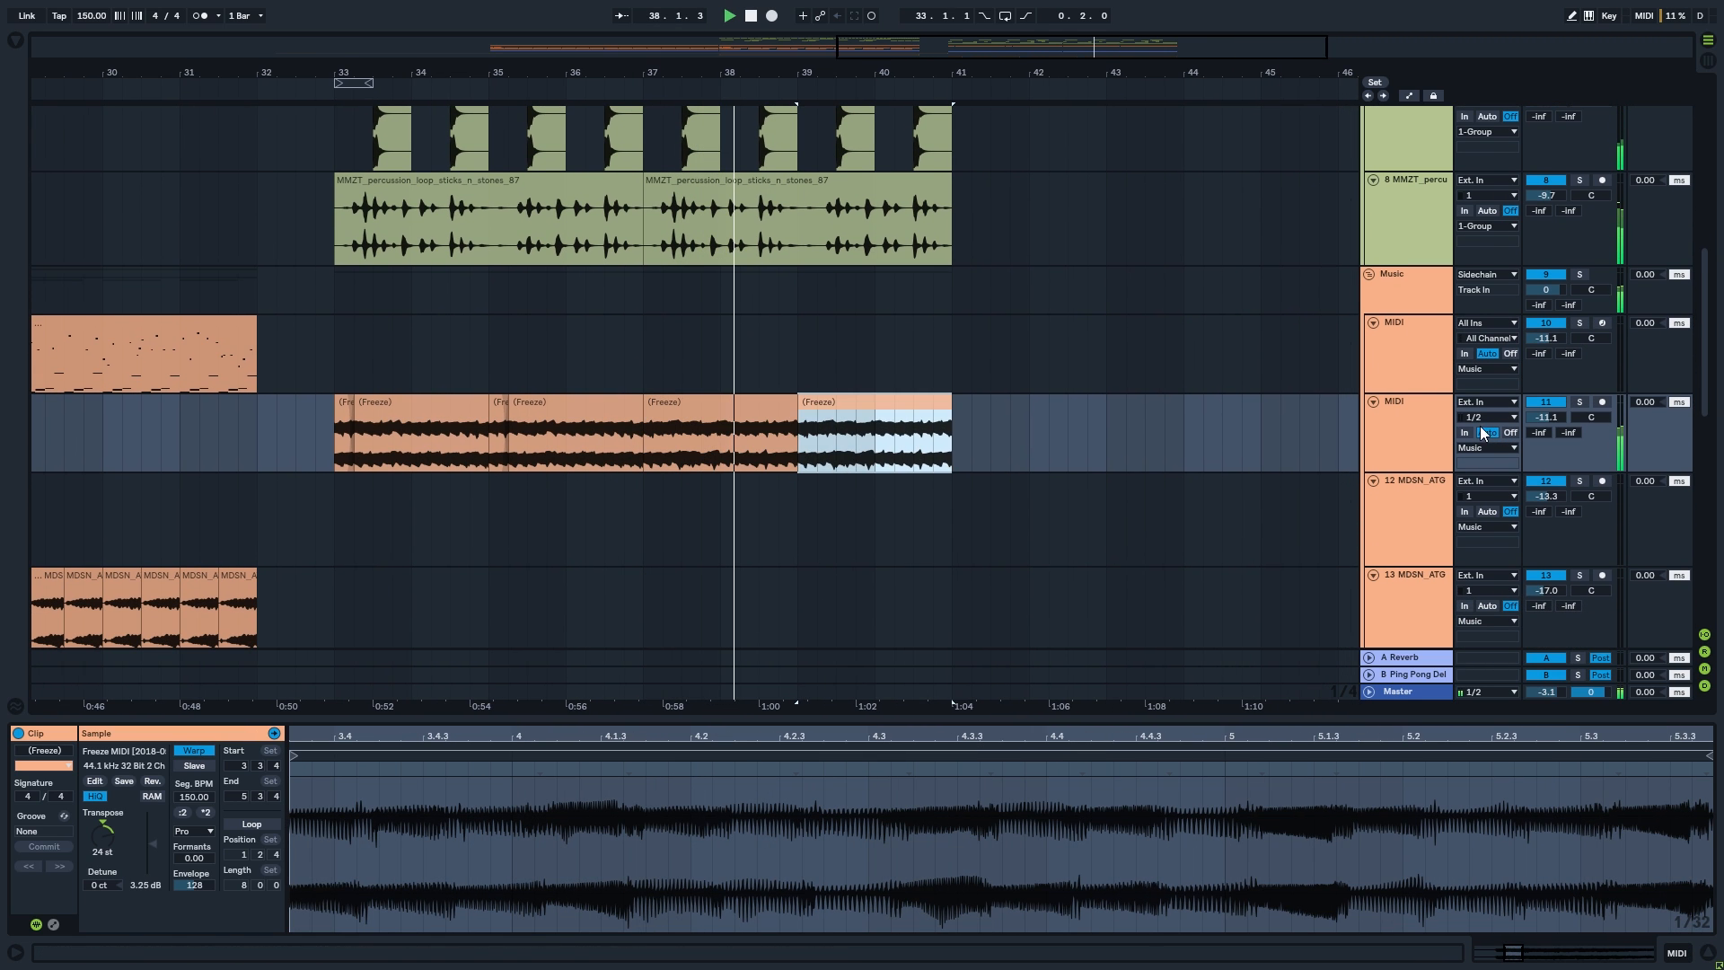
click(1419, 435)
key(ctrl+d)
click(742, 440)
shift+click(877, 438)
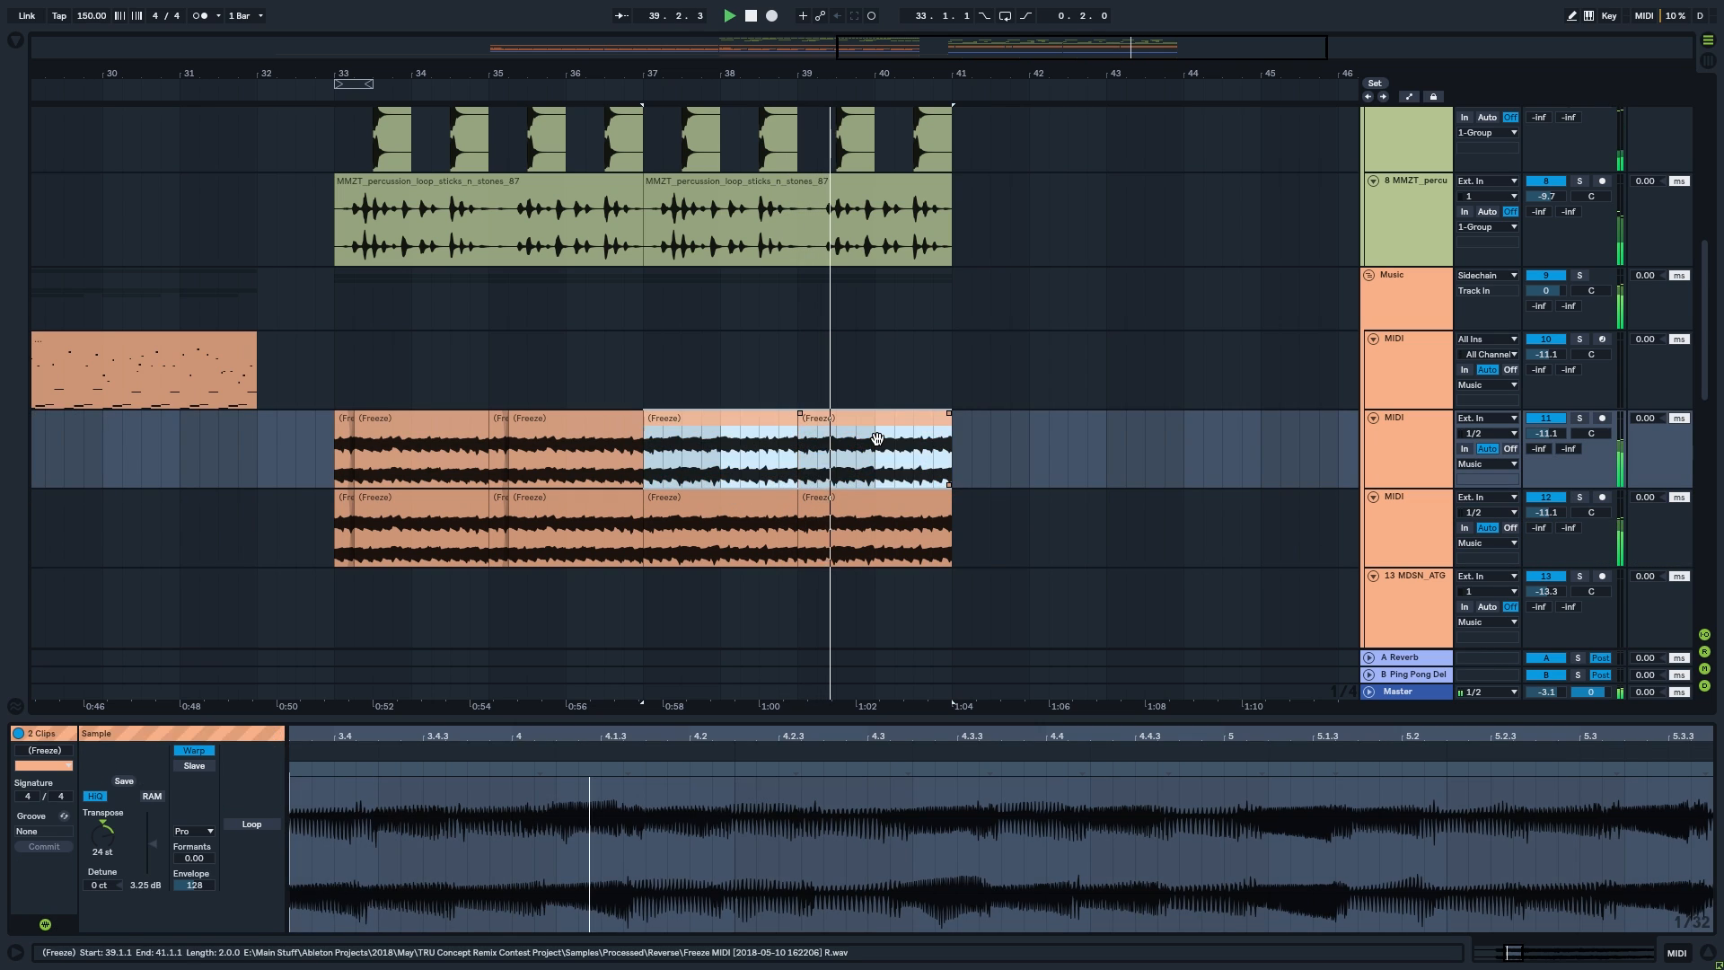
key(Delete)
key(ctrl+z)
- Transpose the bar 37 clip on the original synth track to 12 st with formants at 100.00, and mute the duplicate track
click(757, 440)
click(102, 834)
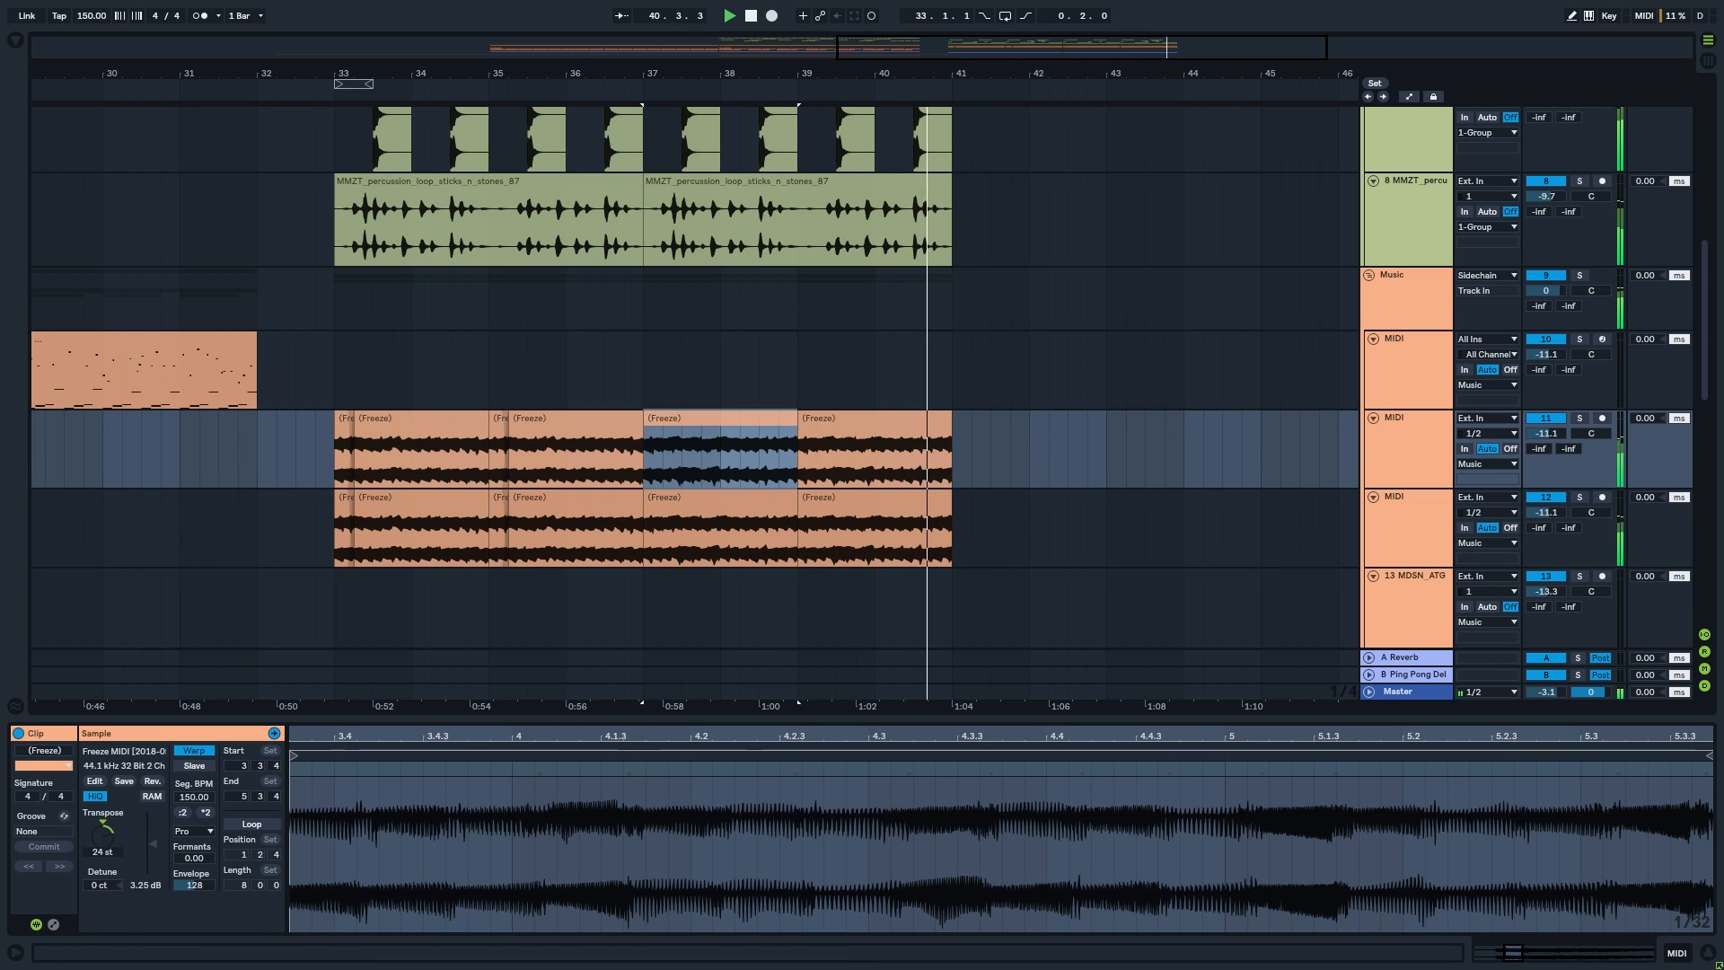
key(space)
key(space)
drag(202, 858, 202, 763)
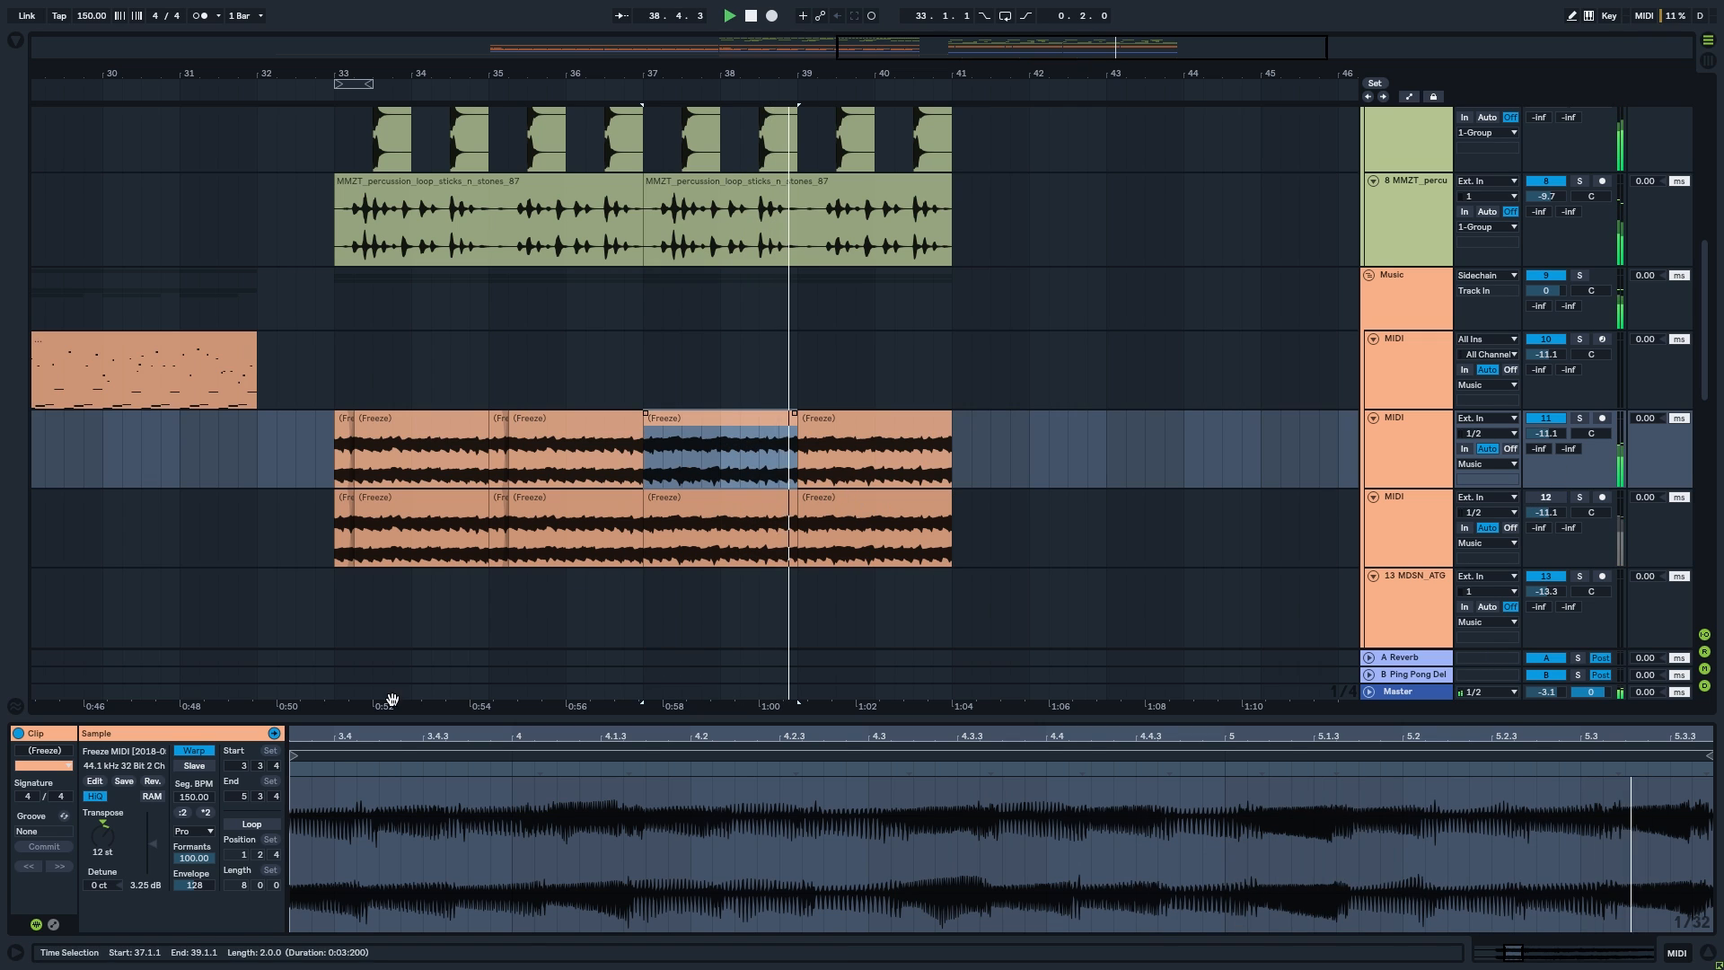
- Play the retuned clip from bar 37 and duplicate it over the clip at bar 39
key(space)
key(space)
click(782, 419)
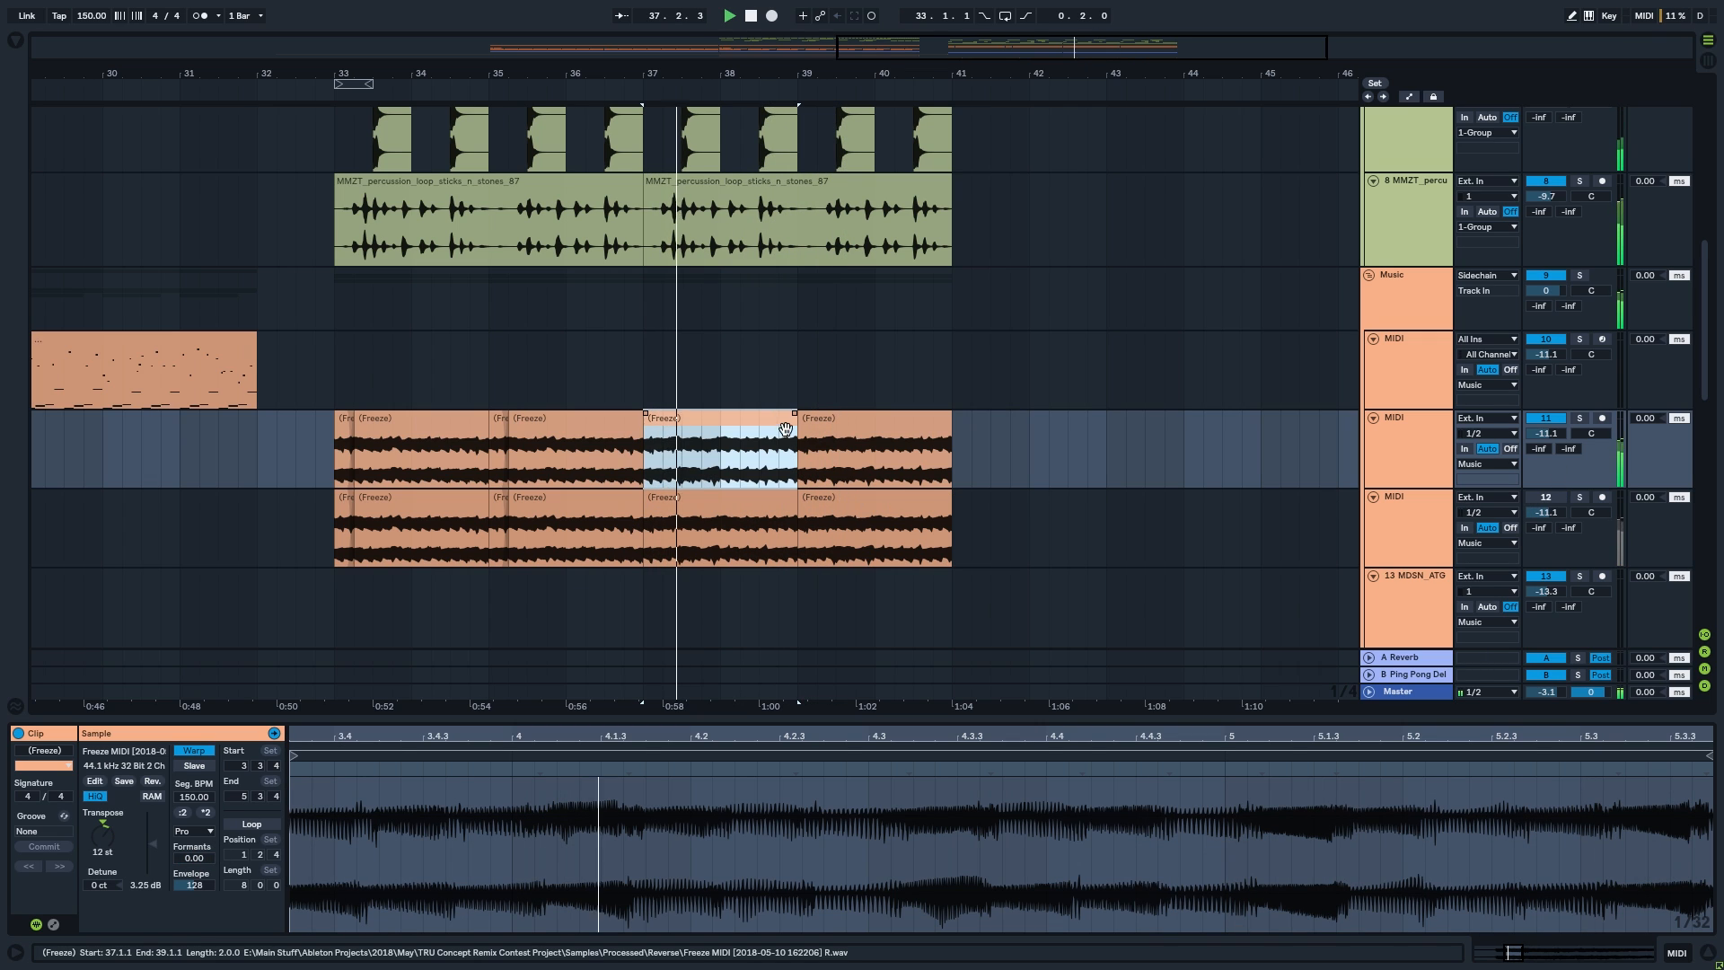
key(ctrl+d)
click(728, 432)
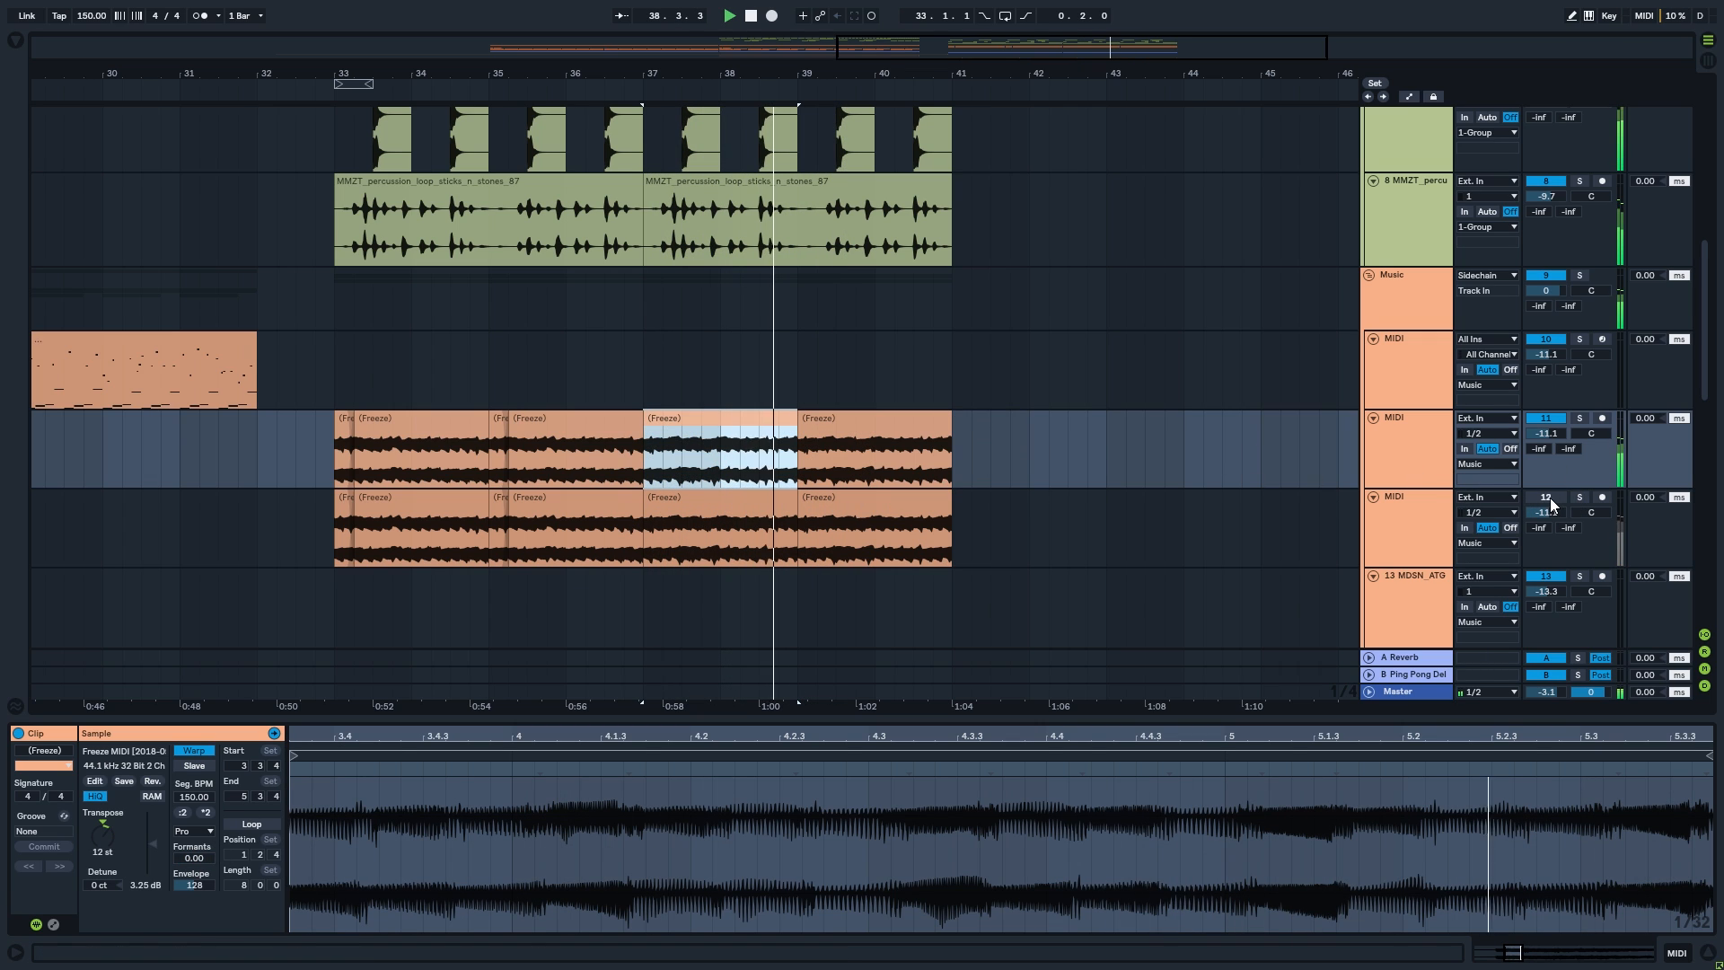
- Solo both reversed synth tracks together and lower the duplicate track's volume to -18.1 dB
click(1579, 496)
ctrl+click(1579, 418)
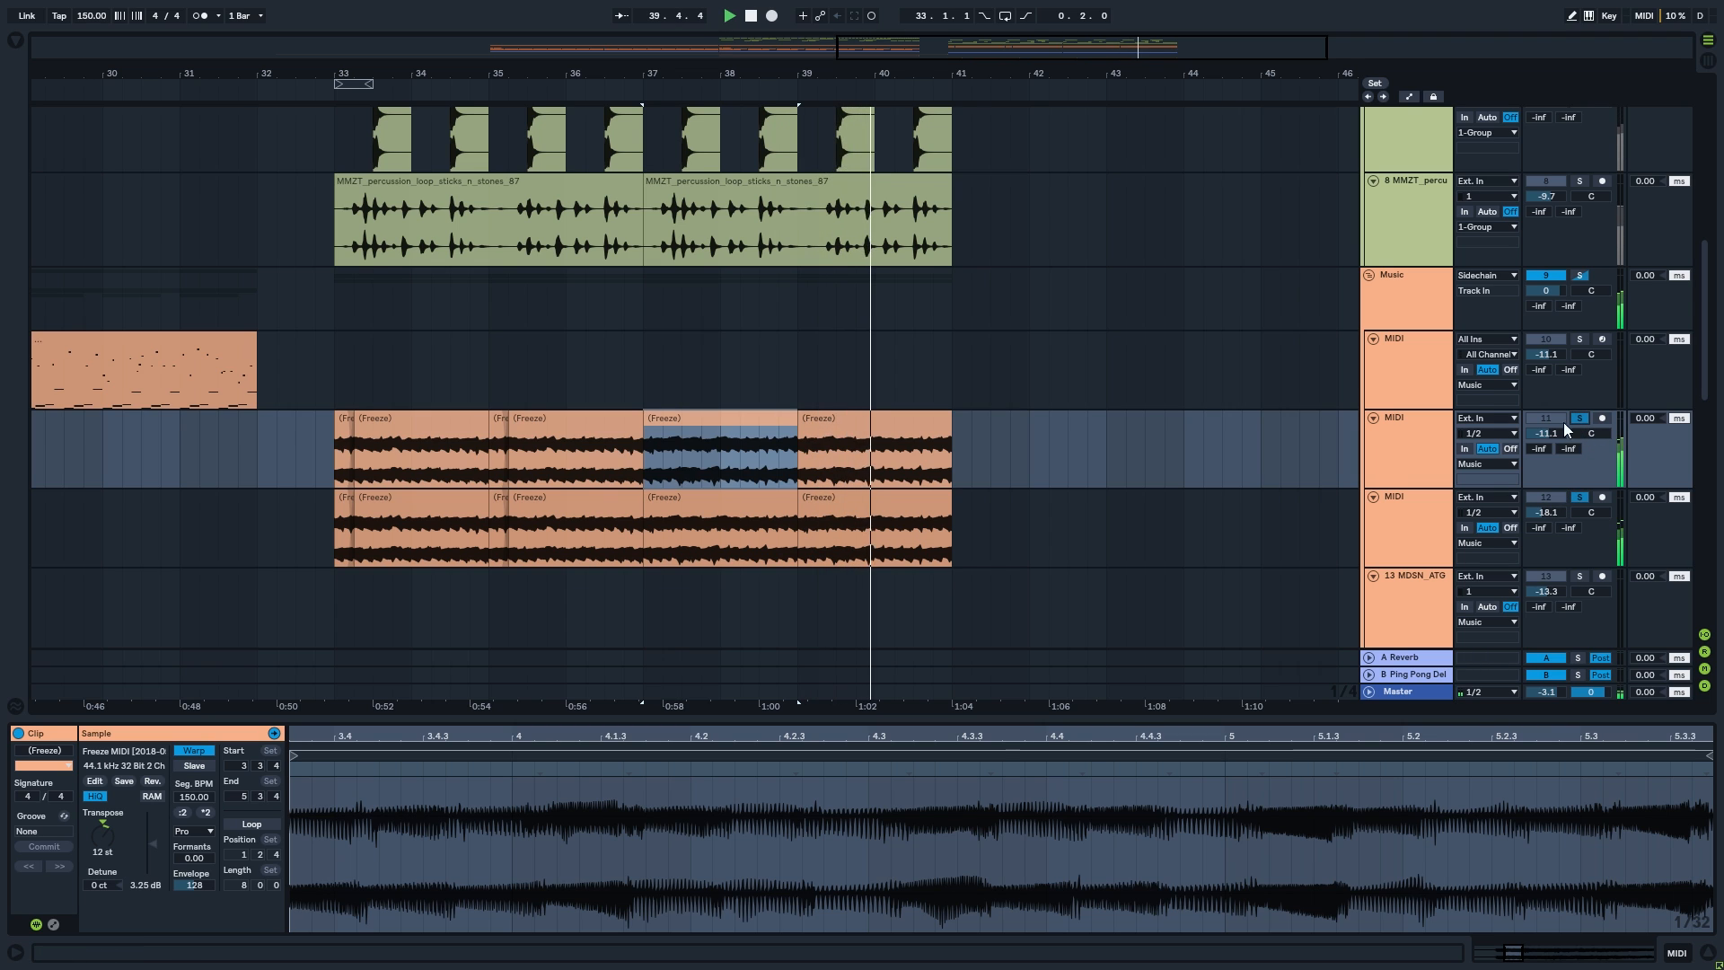
scroll(1347, 409, down, 2)
click(1400, 409)
key(space)
key(space)
- Add the ValhallaRoom reverb to the duplicate synth track and listen to that track soloed alone
key(ctrl+alt+b)
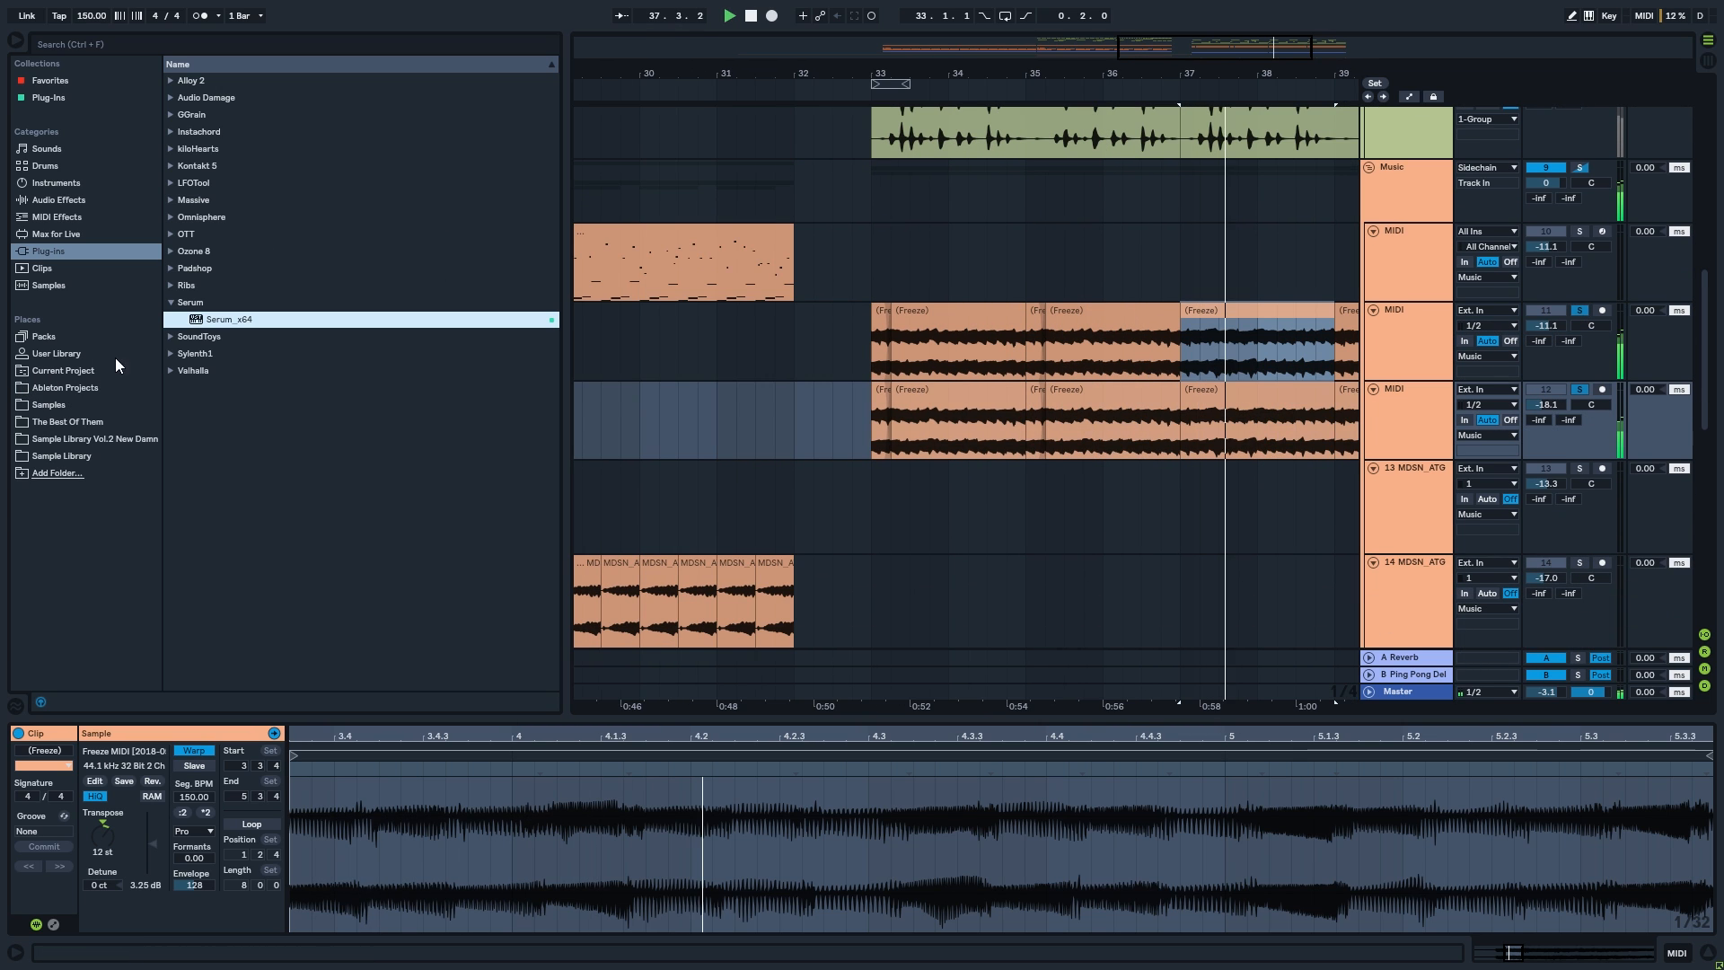
drag(927, 452, 628, 427)
click(211, 371)
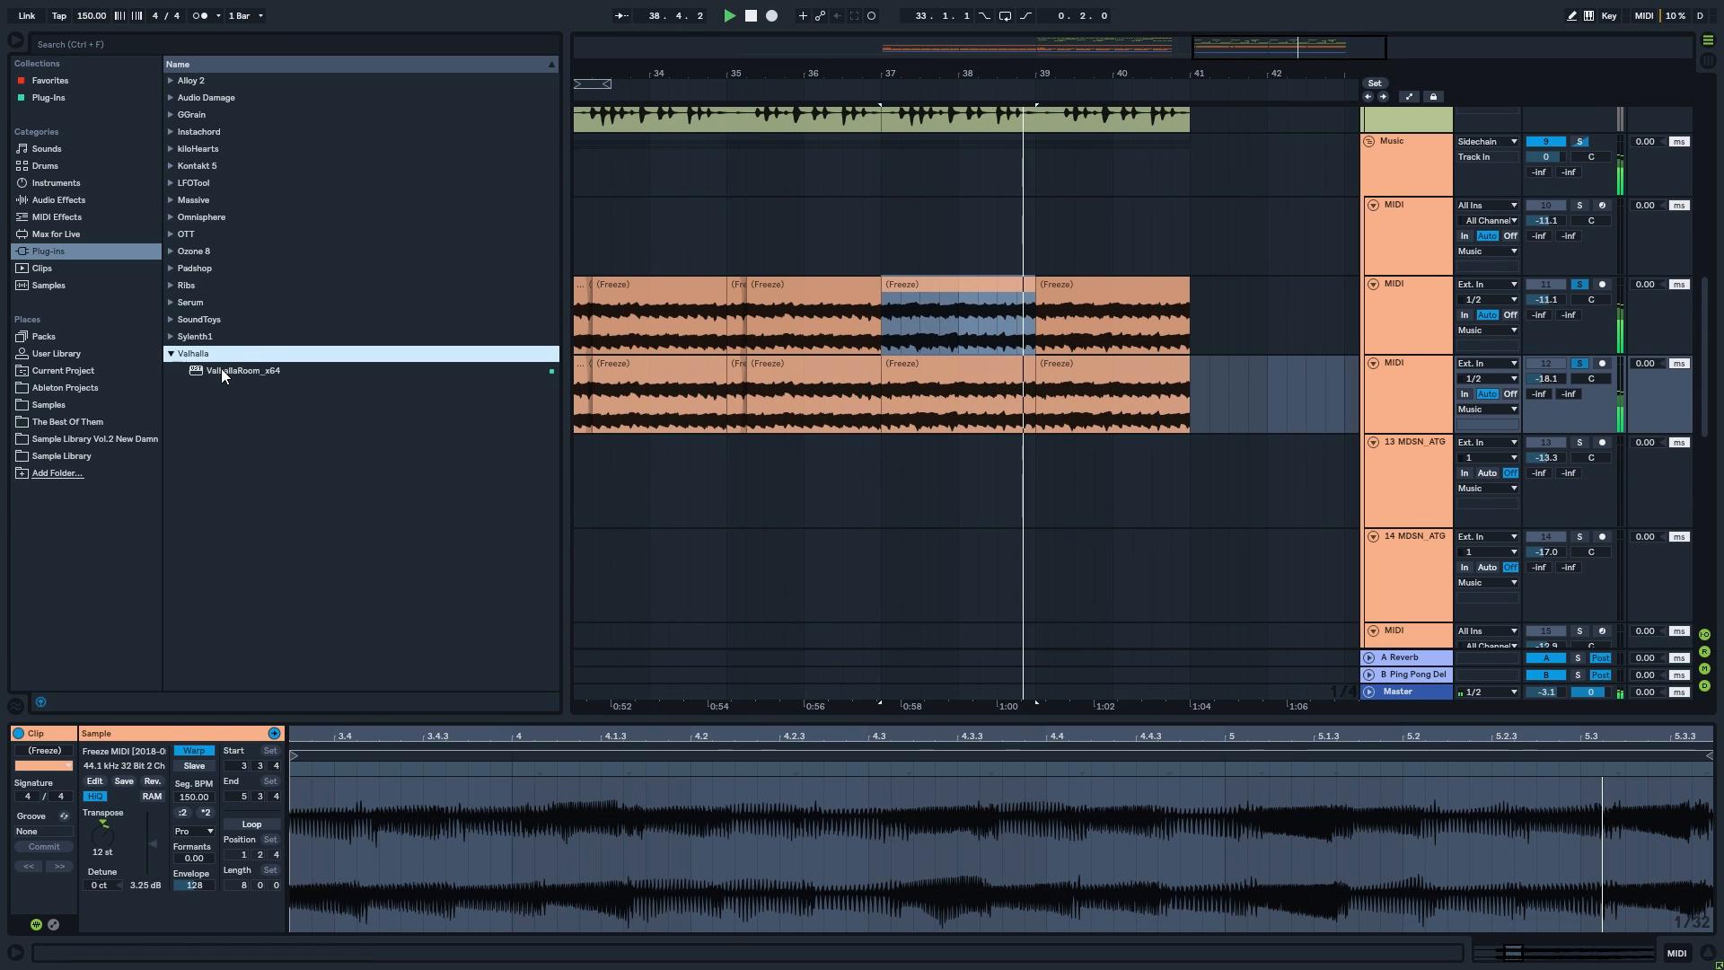
drag(221, 369, 1026, 393)
click(1577, 366)
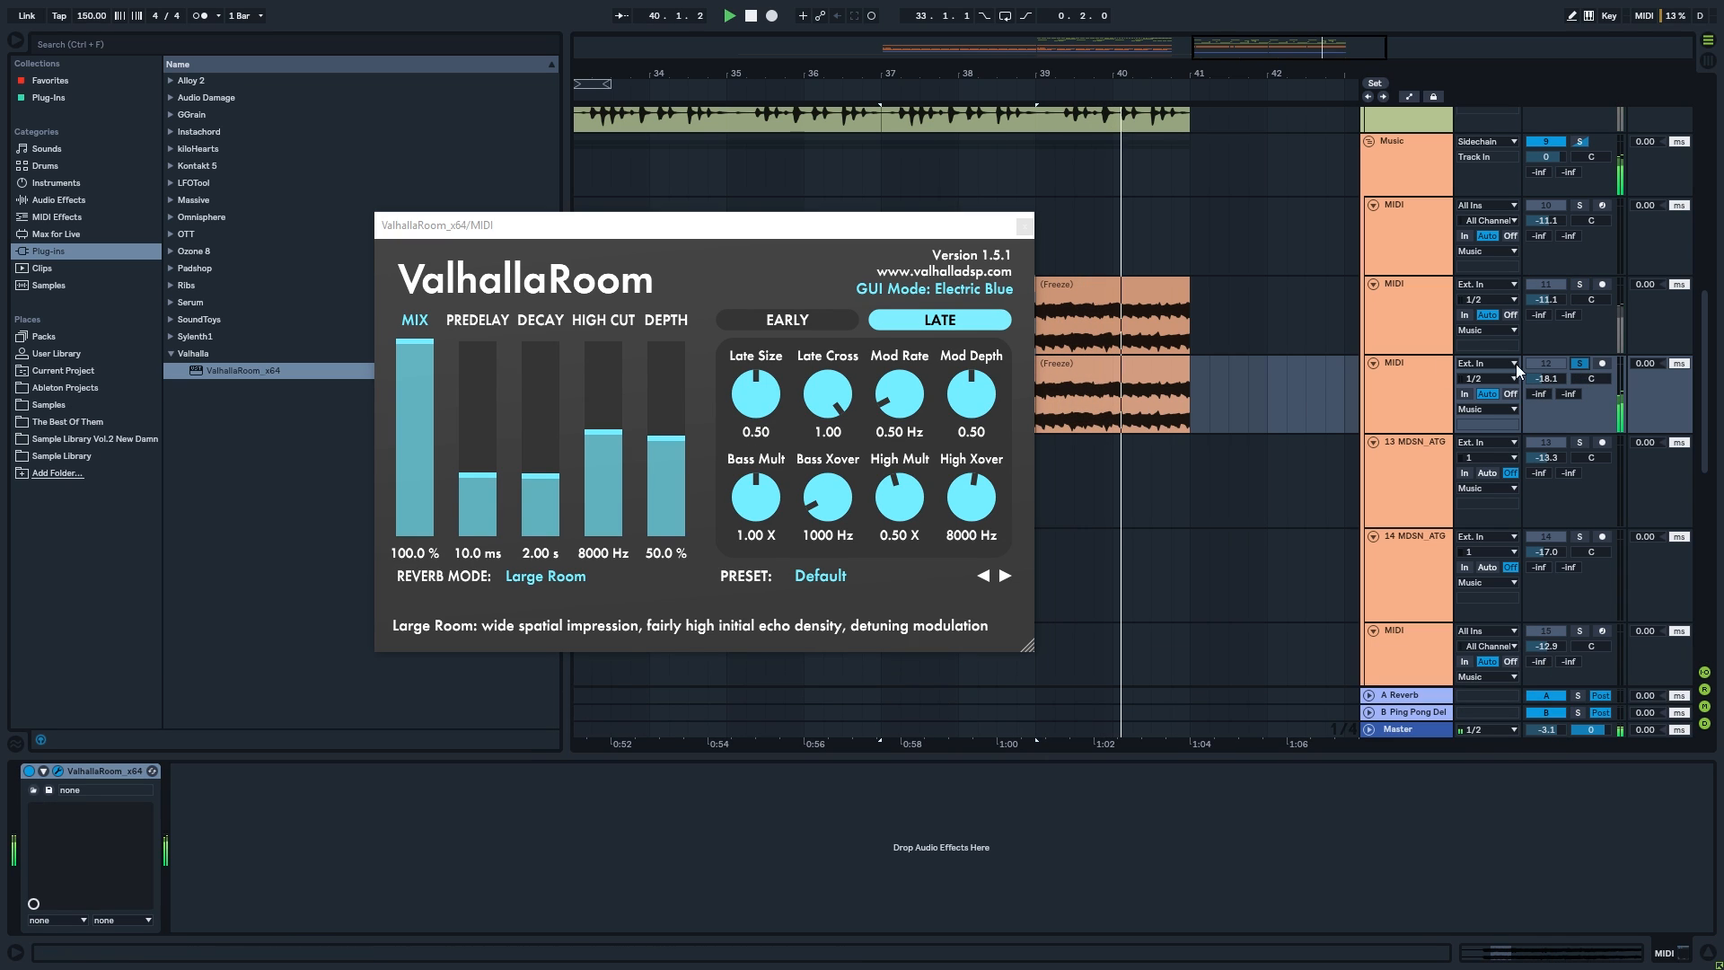
- Set ValhallaRoom to 39.2 % mix, 0.0 ms predelay, 1.07 s decay, 10880 Hz high cut and 70.0 % depth
drag(424, 433, 422, 461)
drag(552, 472, 650, 395)
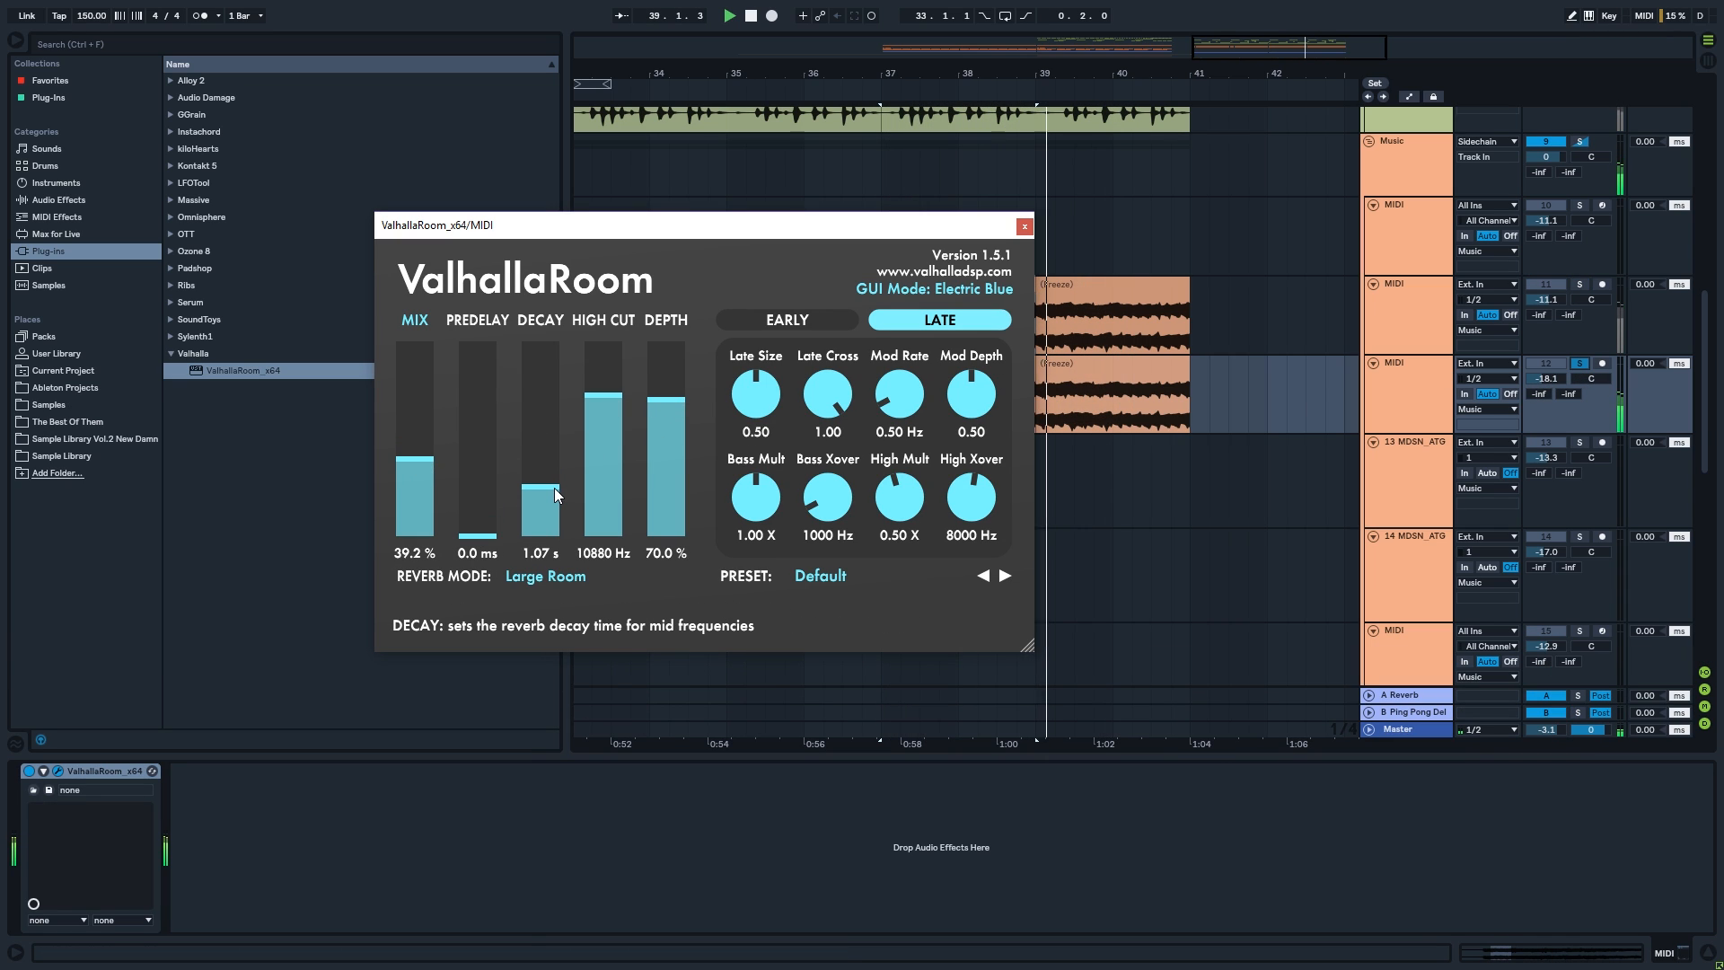
click(1025, 226)
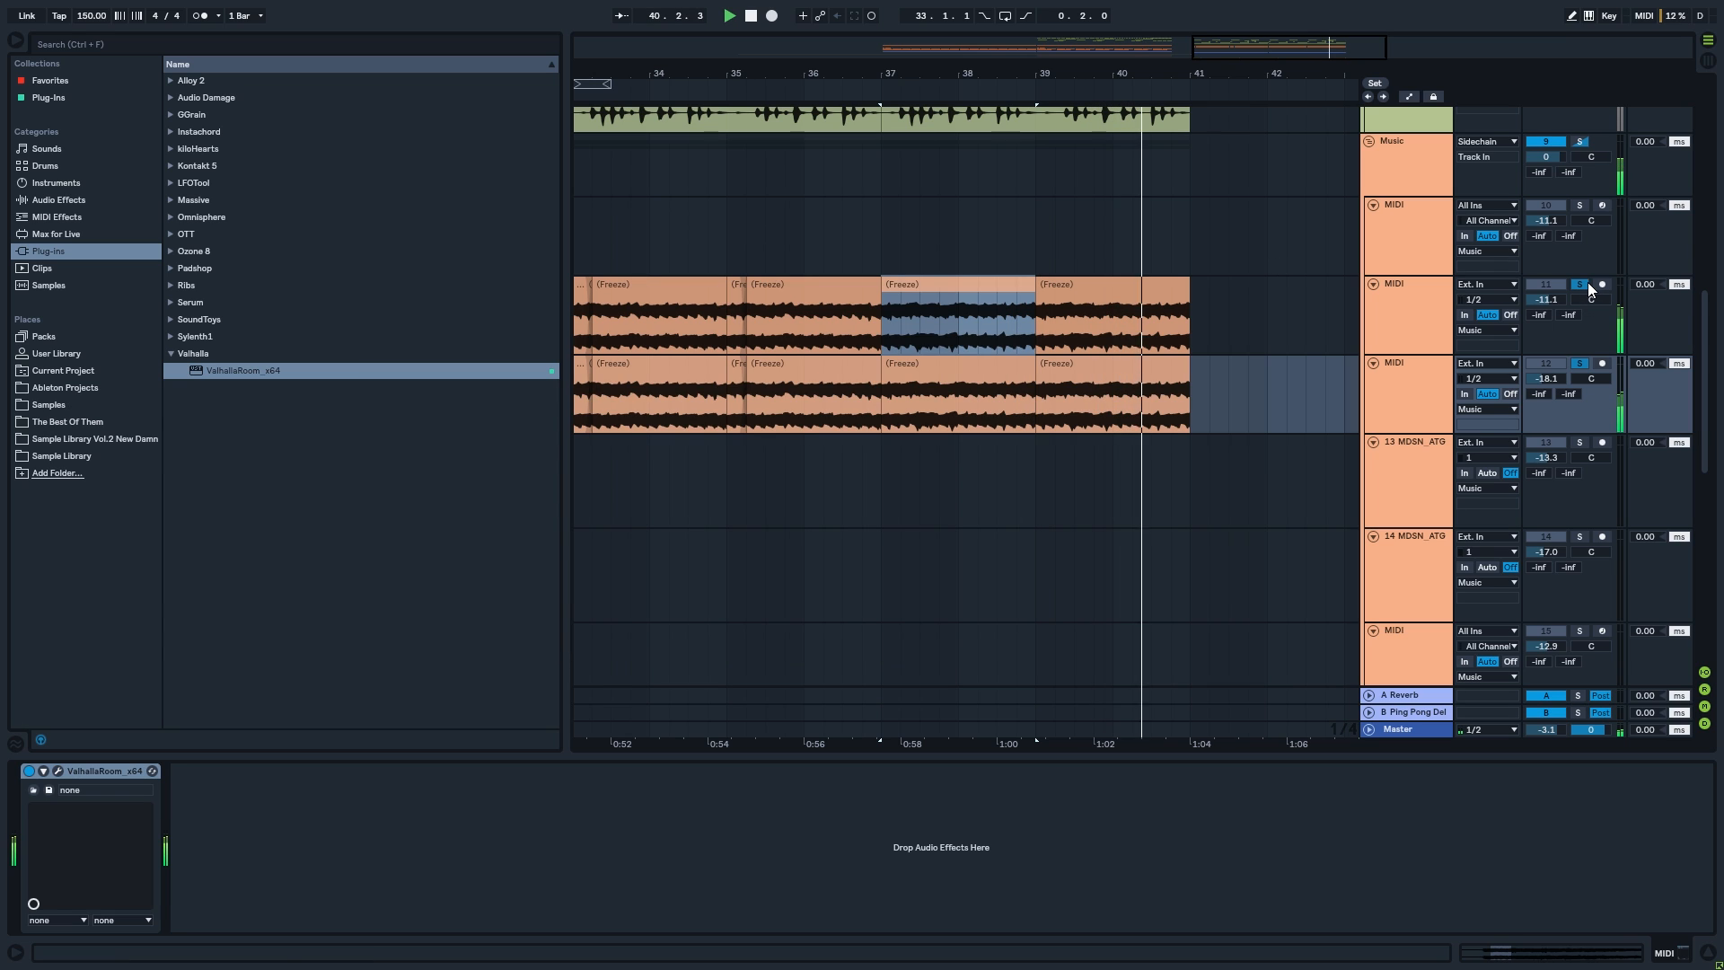
- Play both synth tracks from bar 33 and add LFOTool to the original reversed synth track
scroll(1080, 332, down, 3)
click(741, 259)
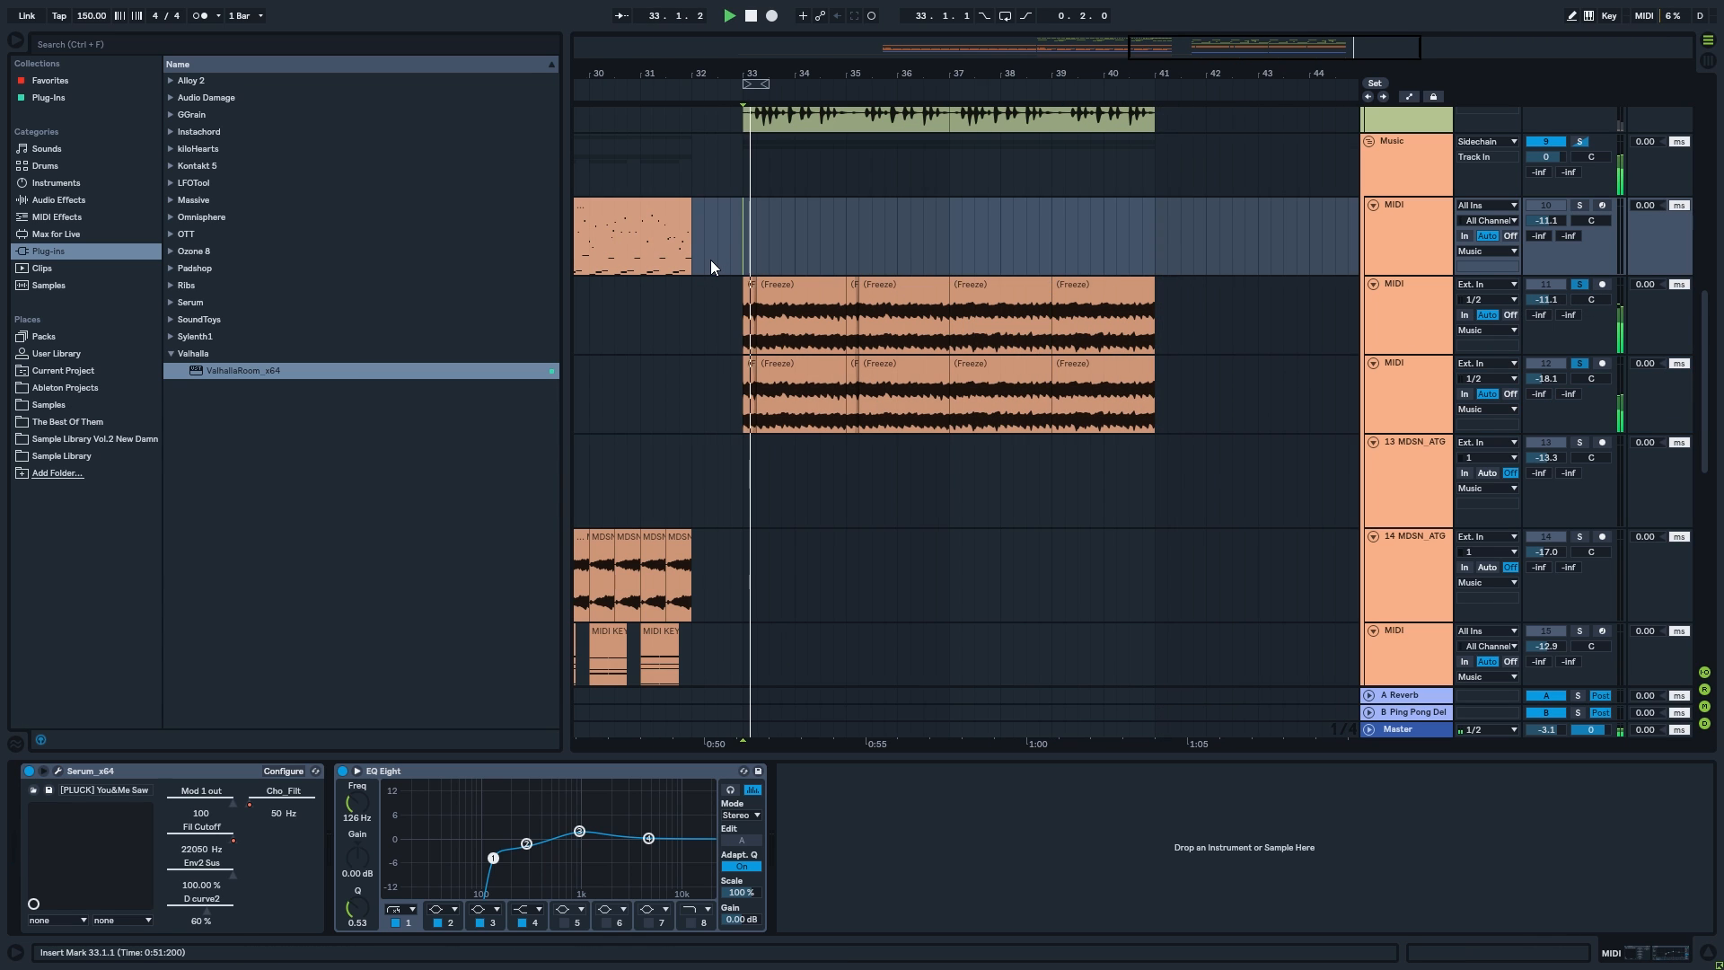
scroll(709, 261, up, 5)
scroll(803, 261, up, 3)
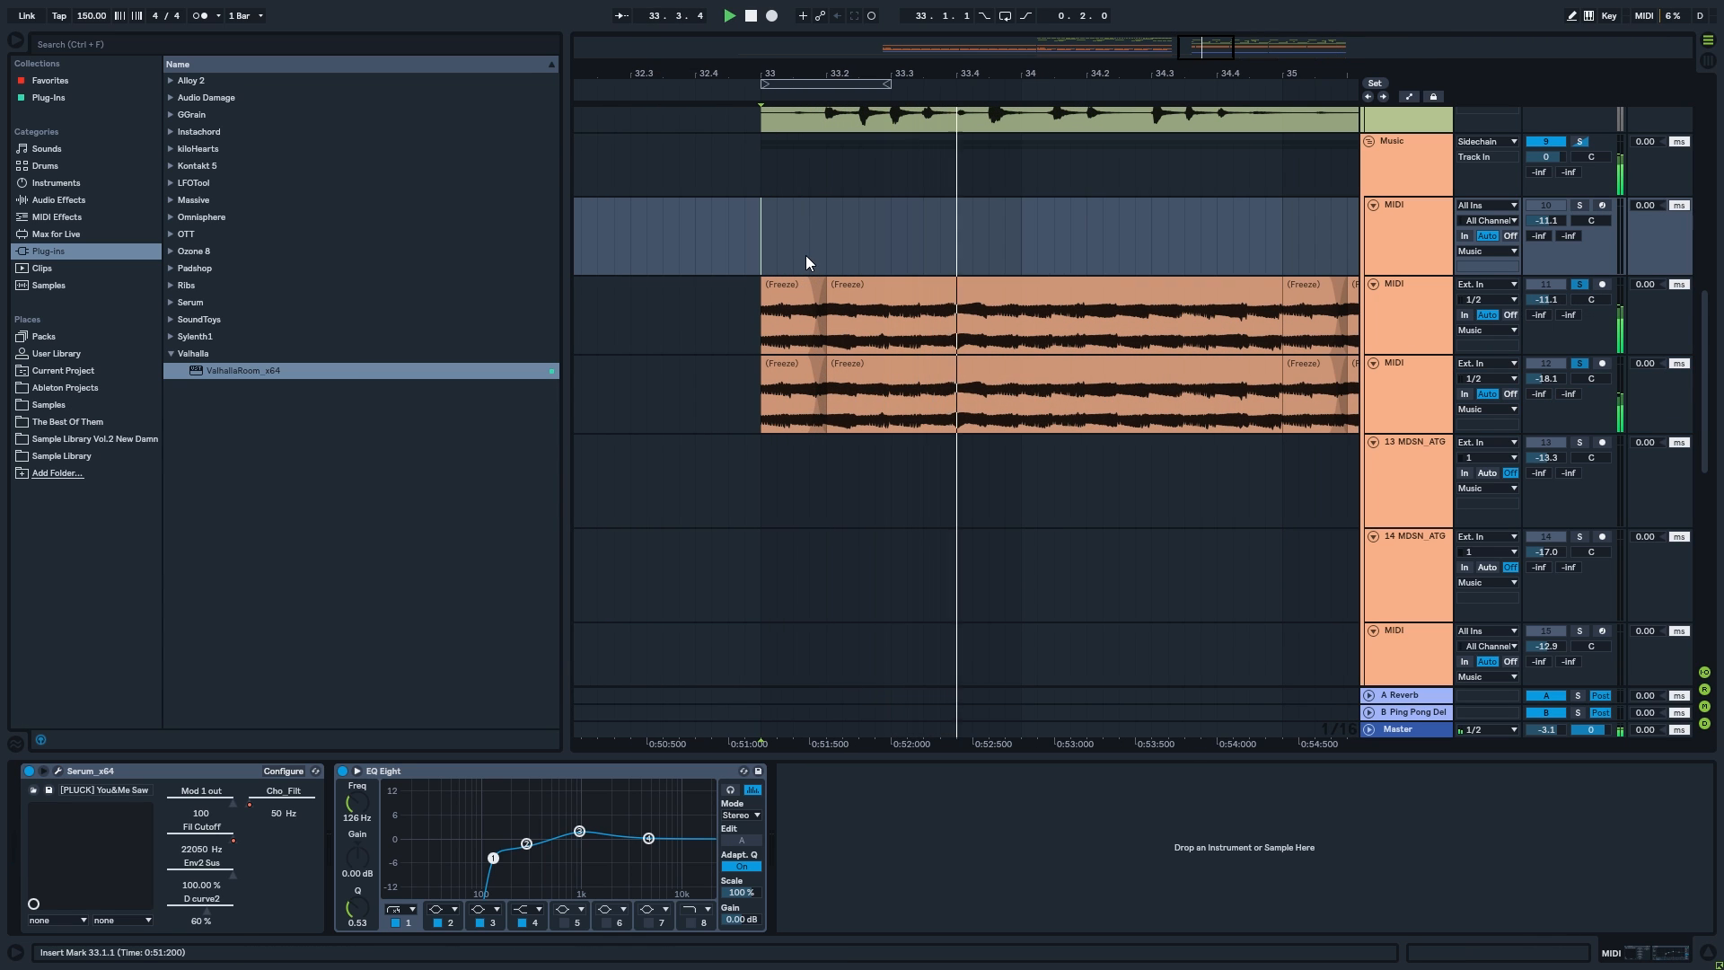
click(191, 184)
drag(225, 199, 850, 831)
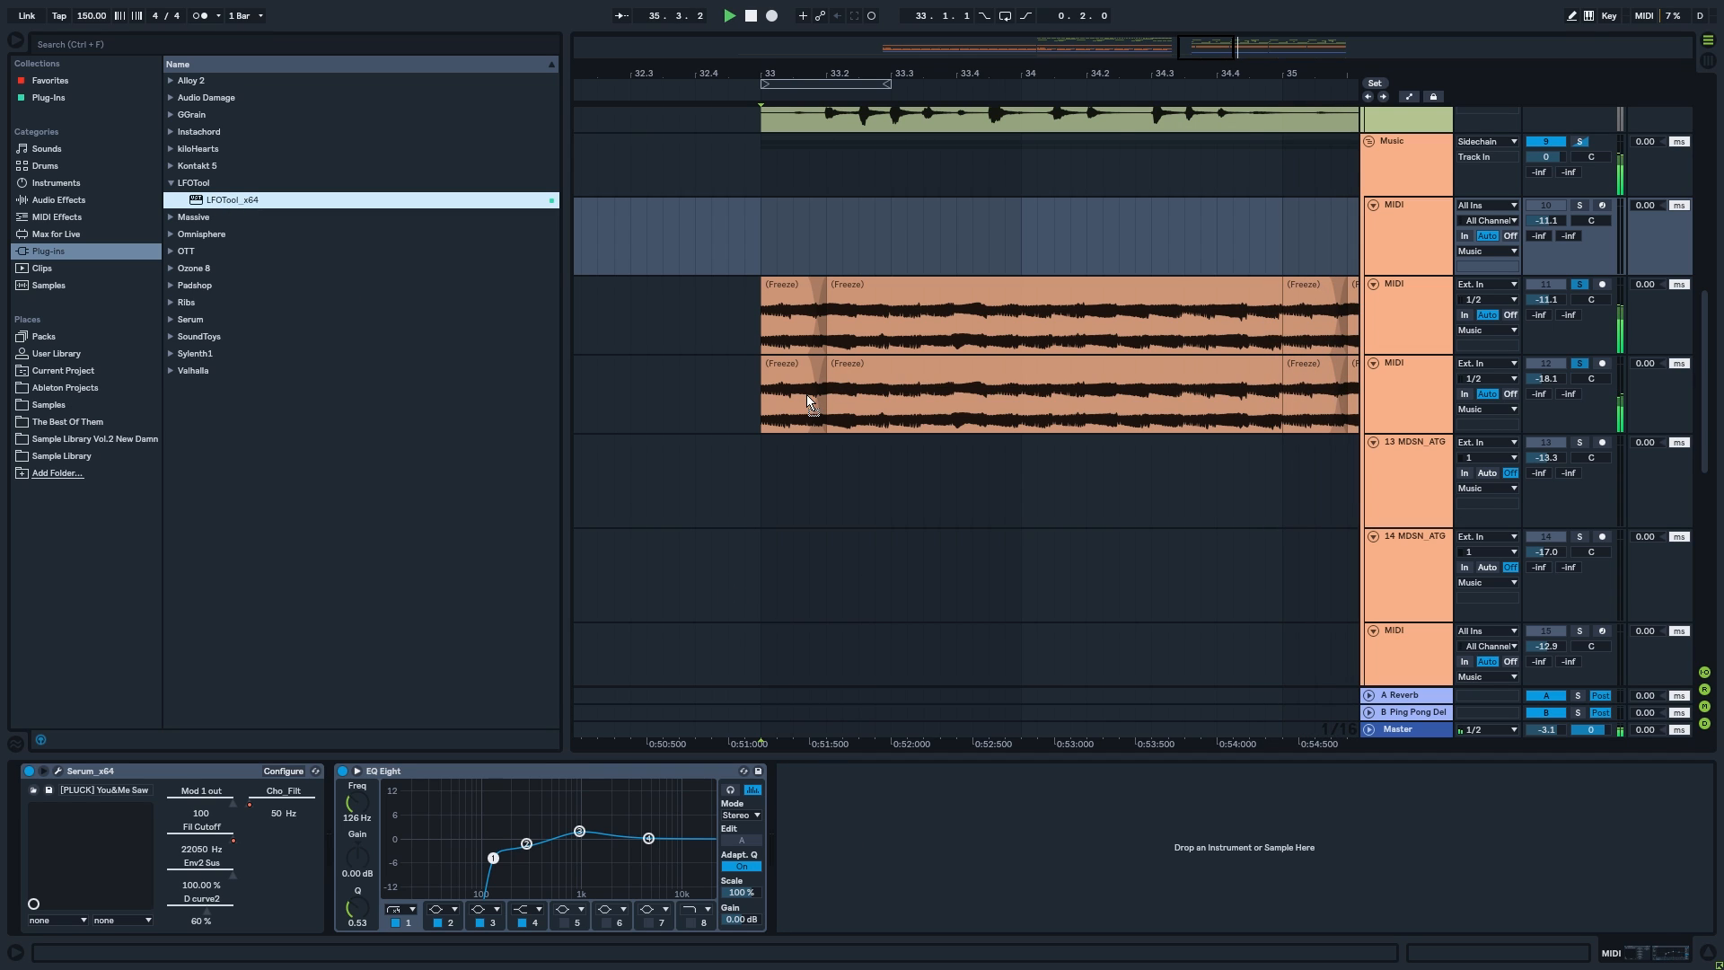
drag(806, 395, 806, 395)
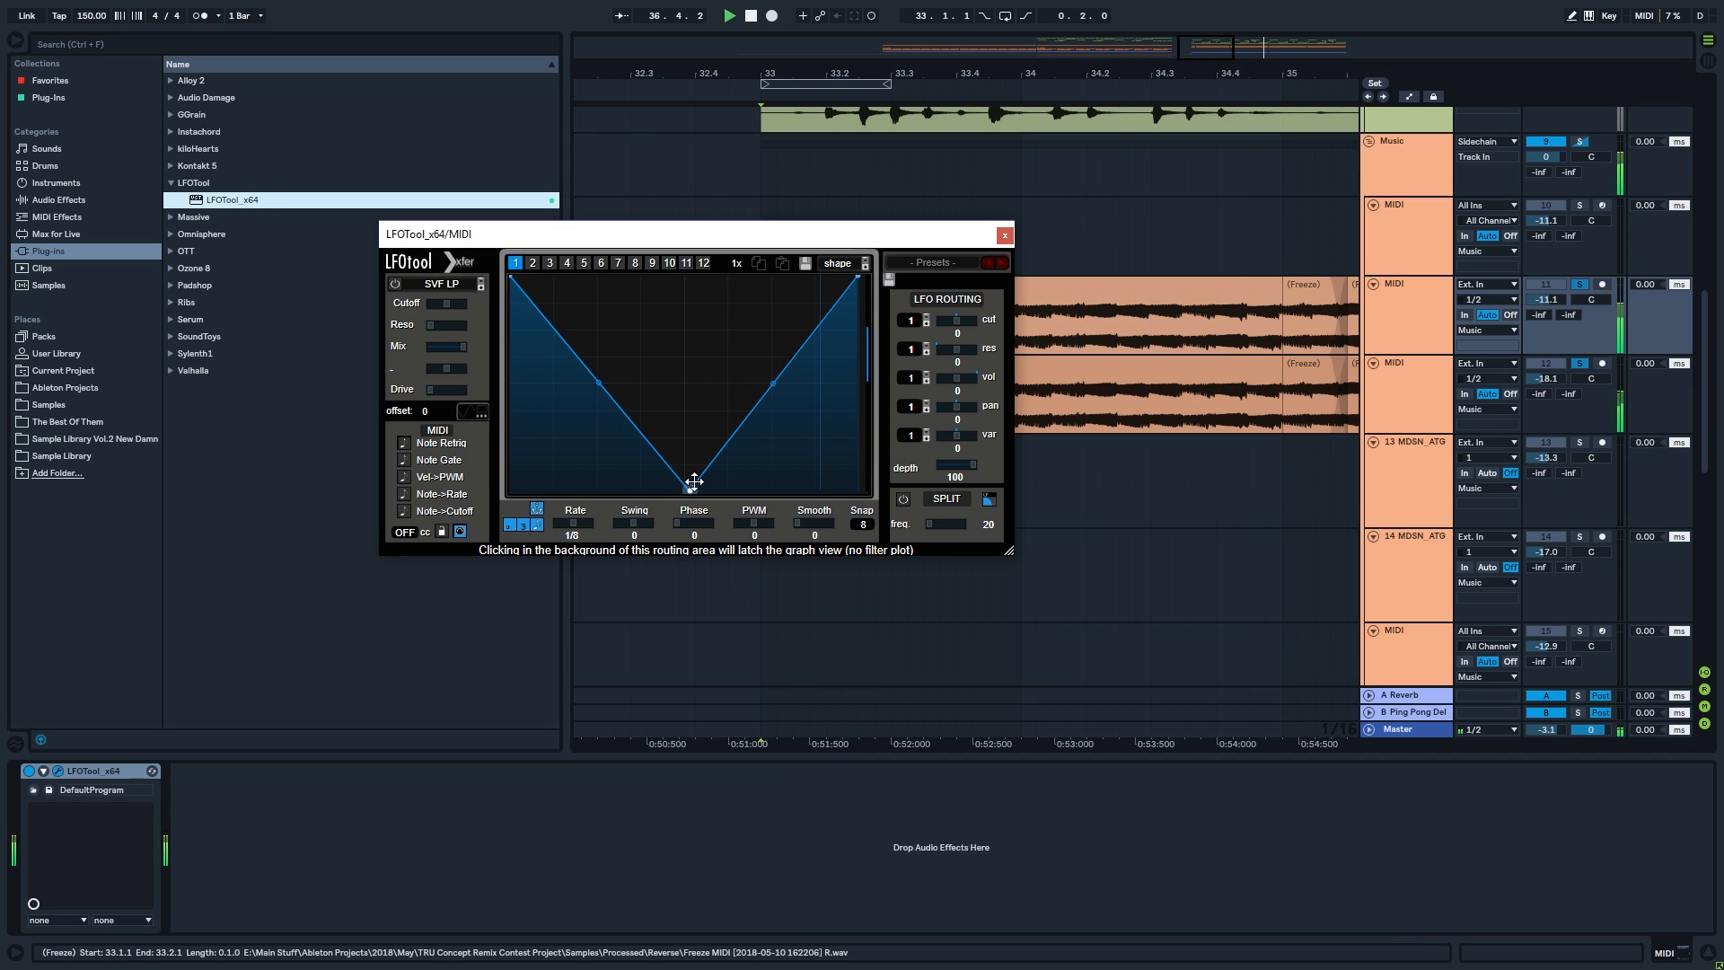
- Reshape the LFOTool curve to rise from zero to a peak about three quarters through the cycle and fall back
drag(694, 482, 762, 275)
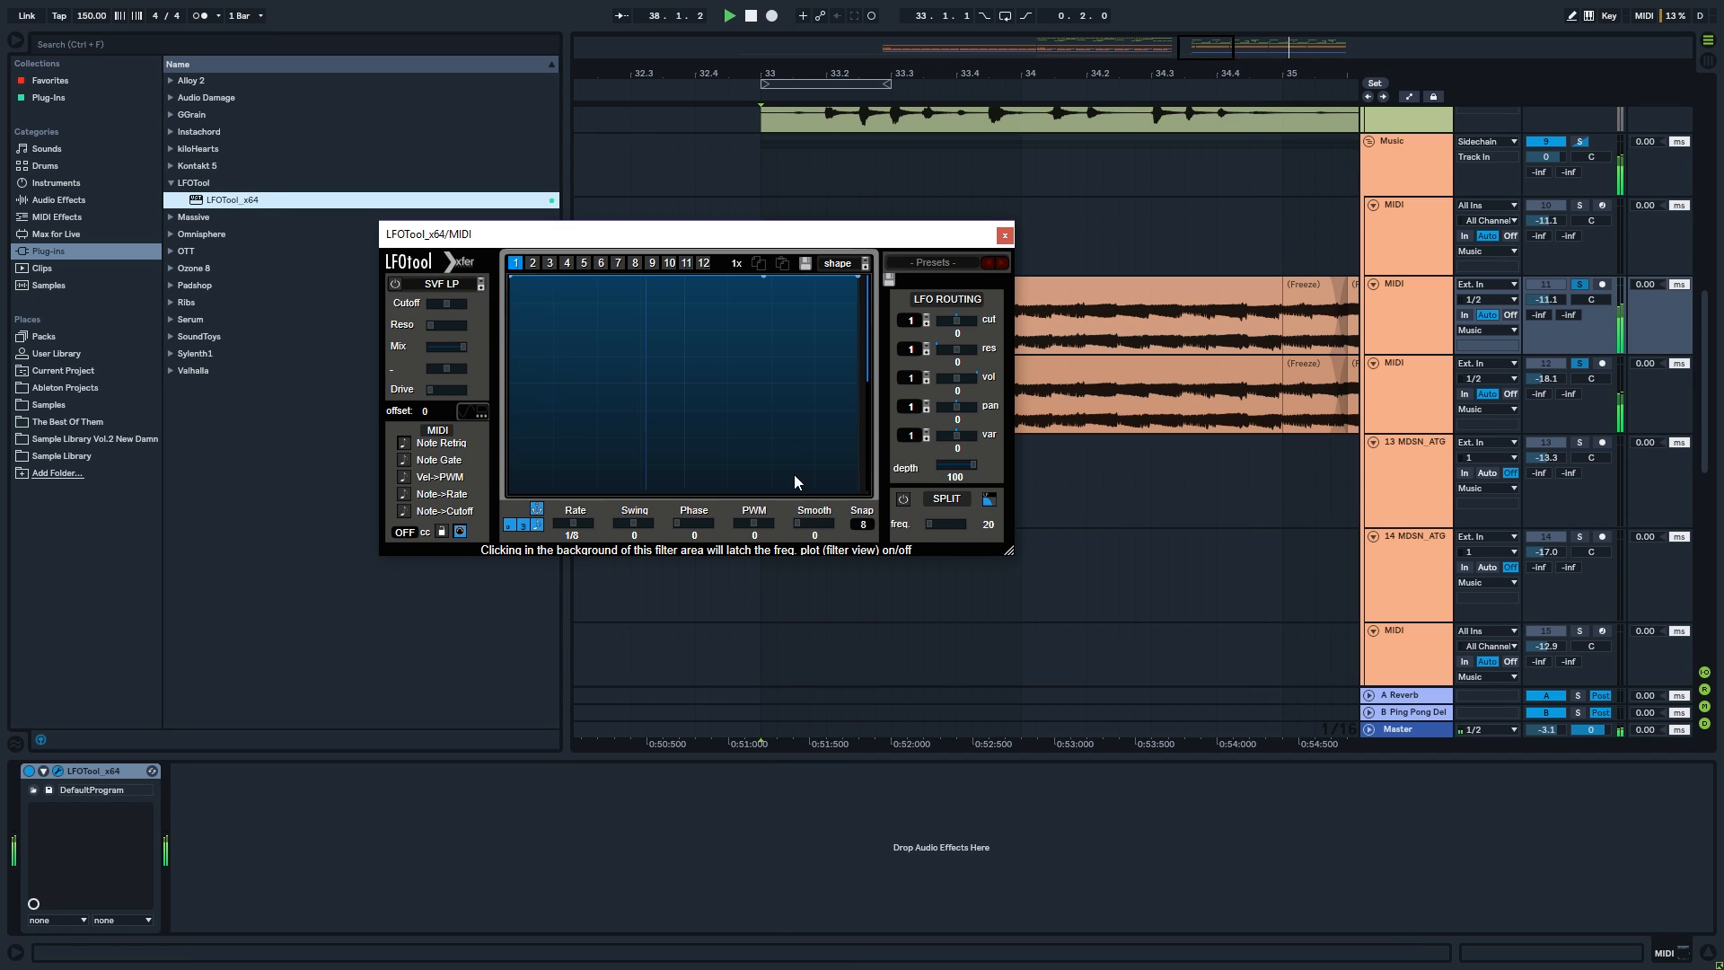
drag(511, 279, 513, 495)
drag(859, 237, 411, 141)
- Delete the duplicate synth track's clips between bars 33 and 37 and lower that track's volume to -22.1 dB
scroll(912, 331, down, 6)
drag(1215, 440, 605, 402)
key(Delete)
click(619, 379)
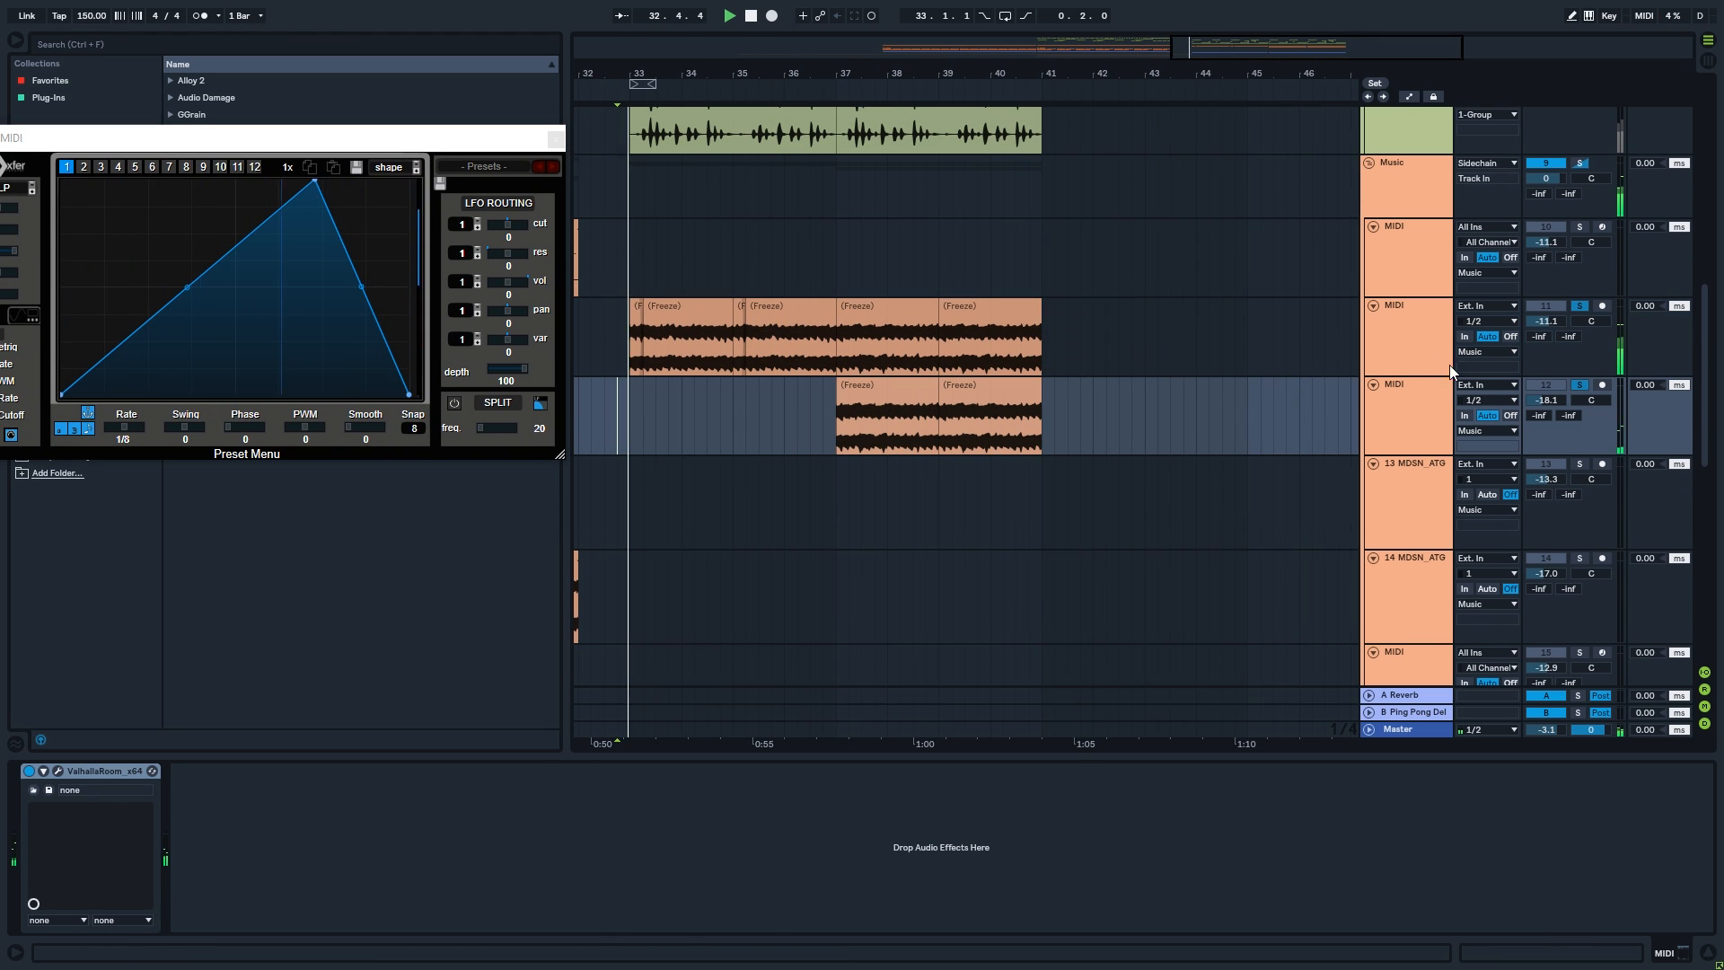
drag(655, 315, 789, 324)
- Set LFOTool's volume routing amount to 100 and bend the rising side of the curve into a convex arc
drag(508, 282, 551, 278)
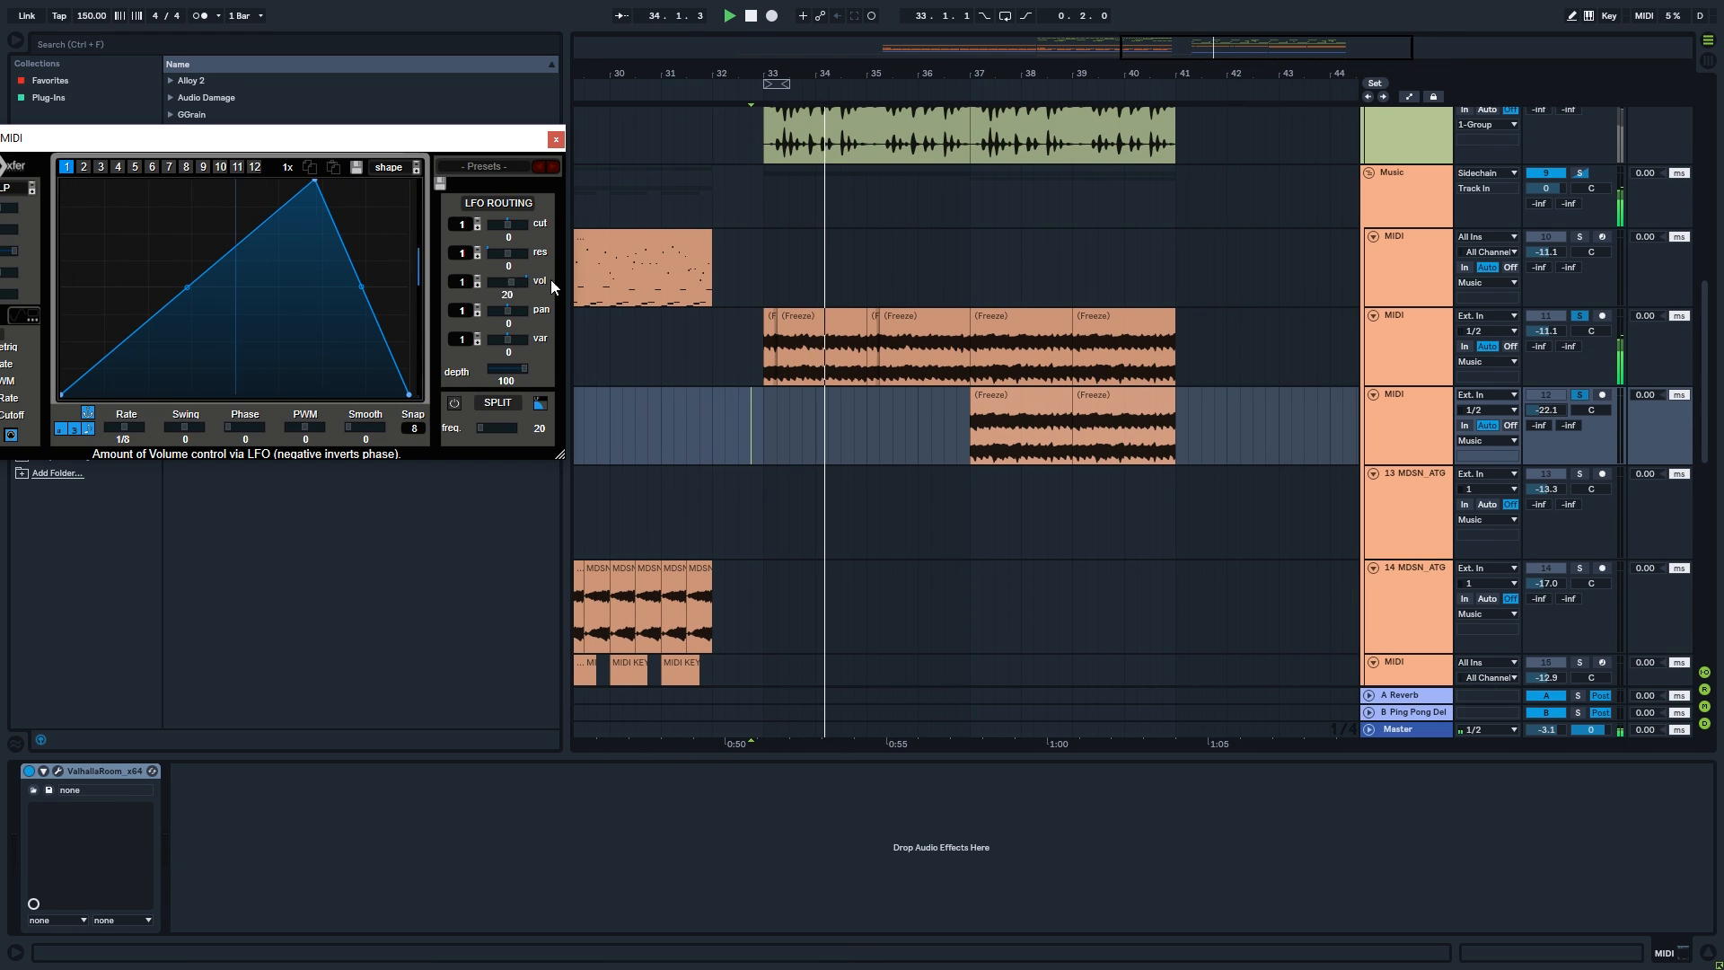
drag(320, 189, 365, 184)
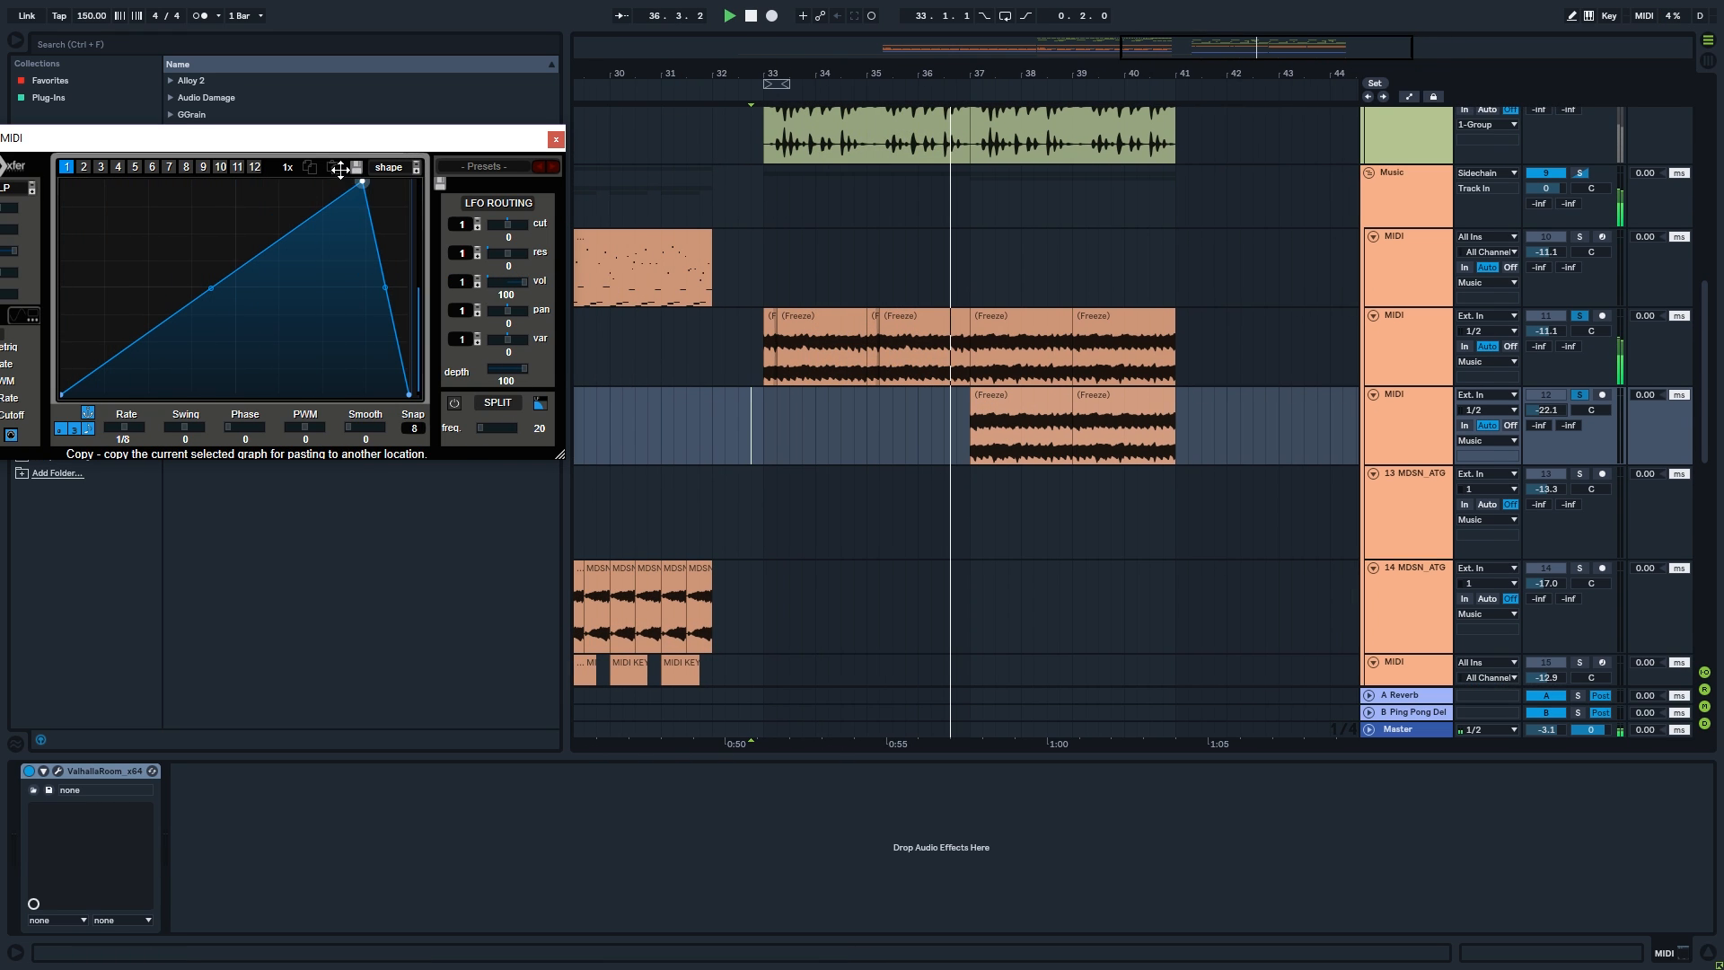
click(333, 167)
drag(201, 281, 187, 271)
- Unsolo the synth tracks and play the drop with the drums from just before bar 33
key(space)
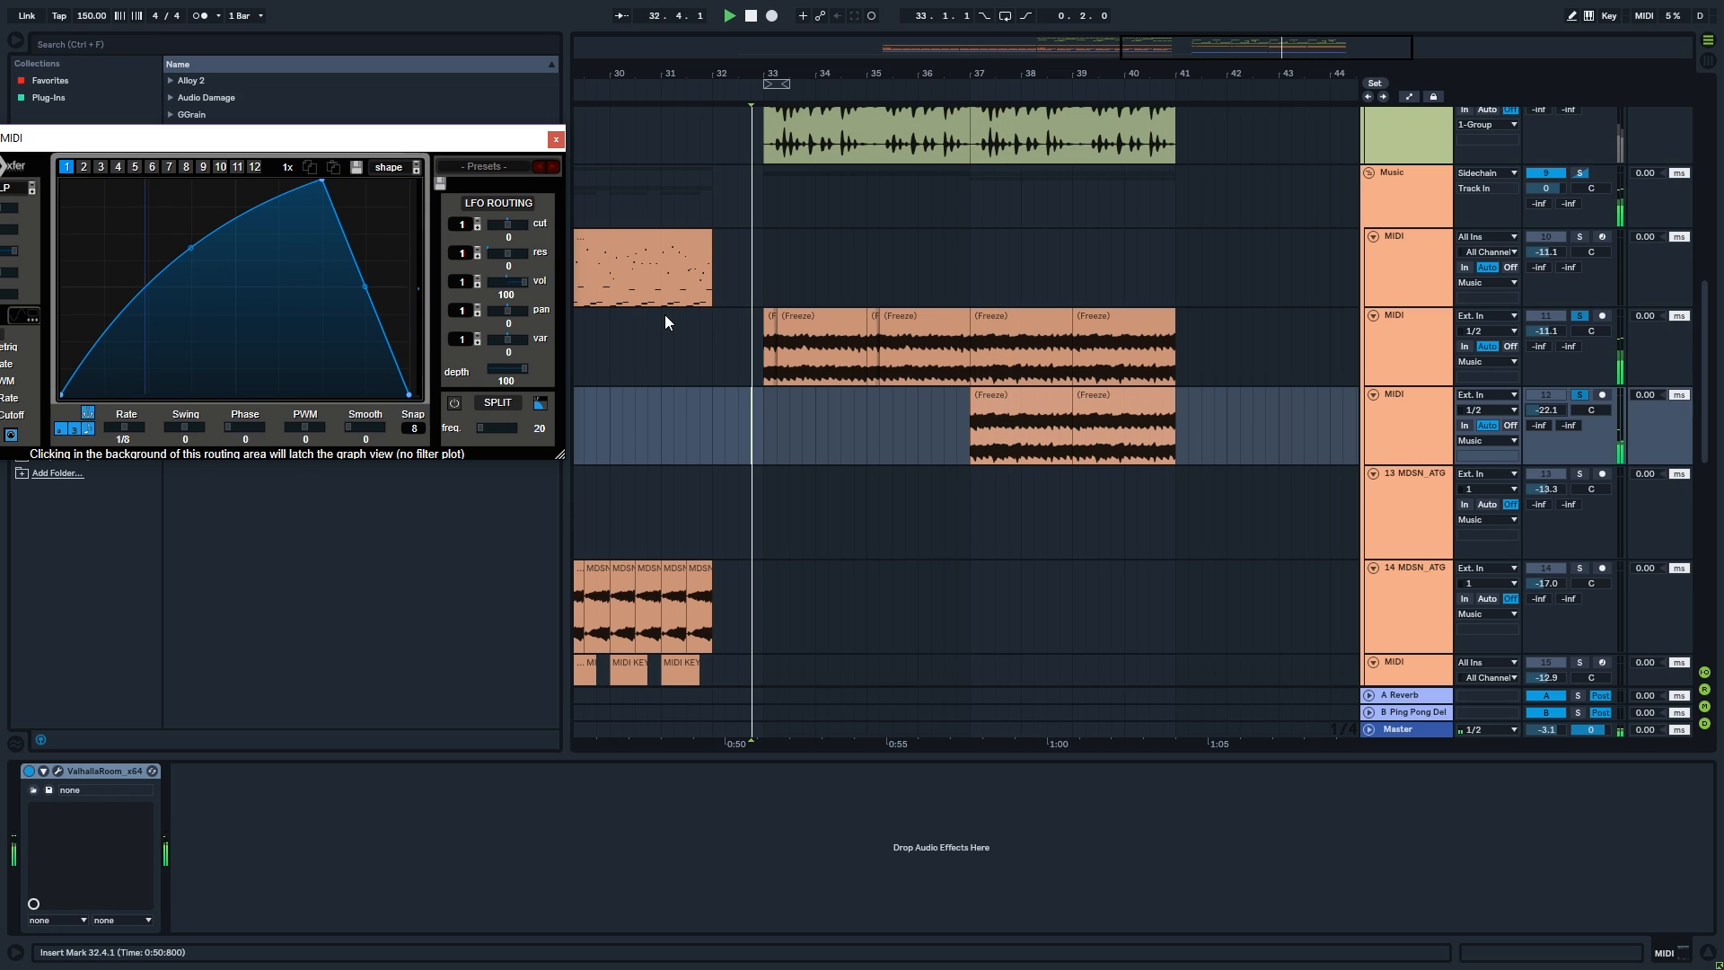
scroll(865, 338, up, 2)
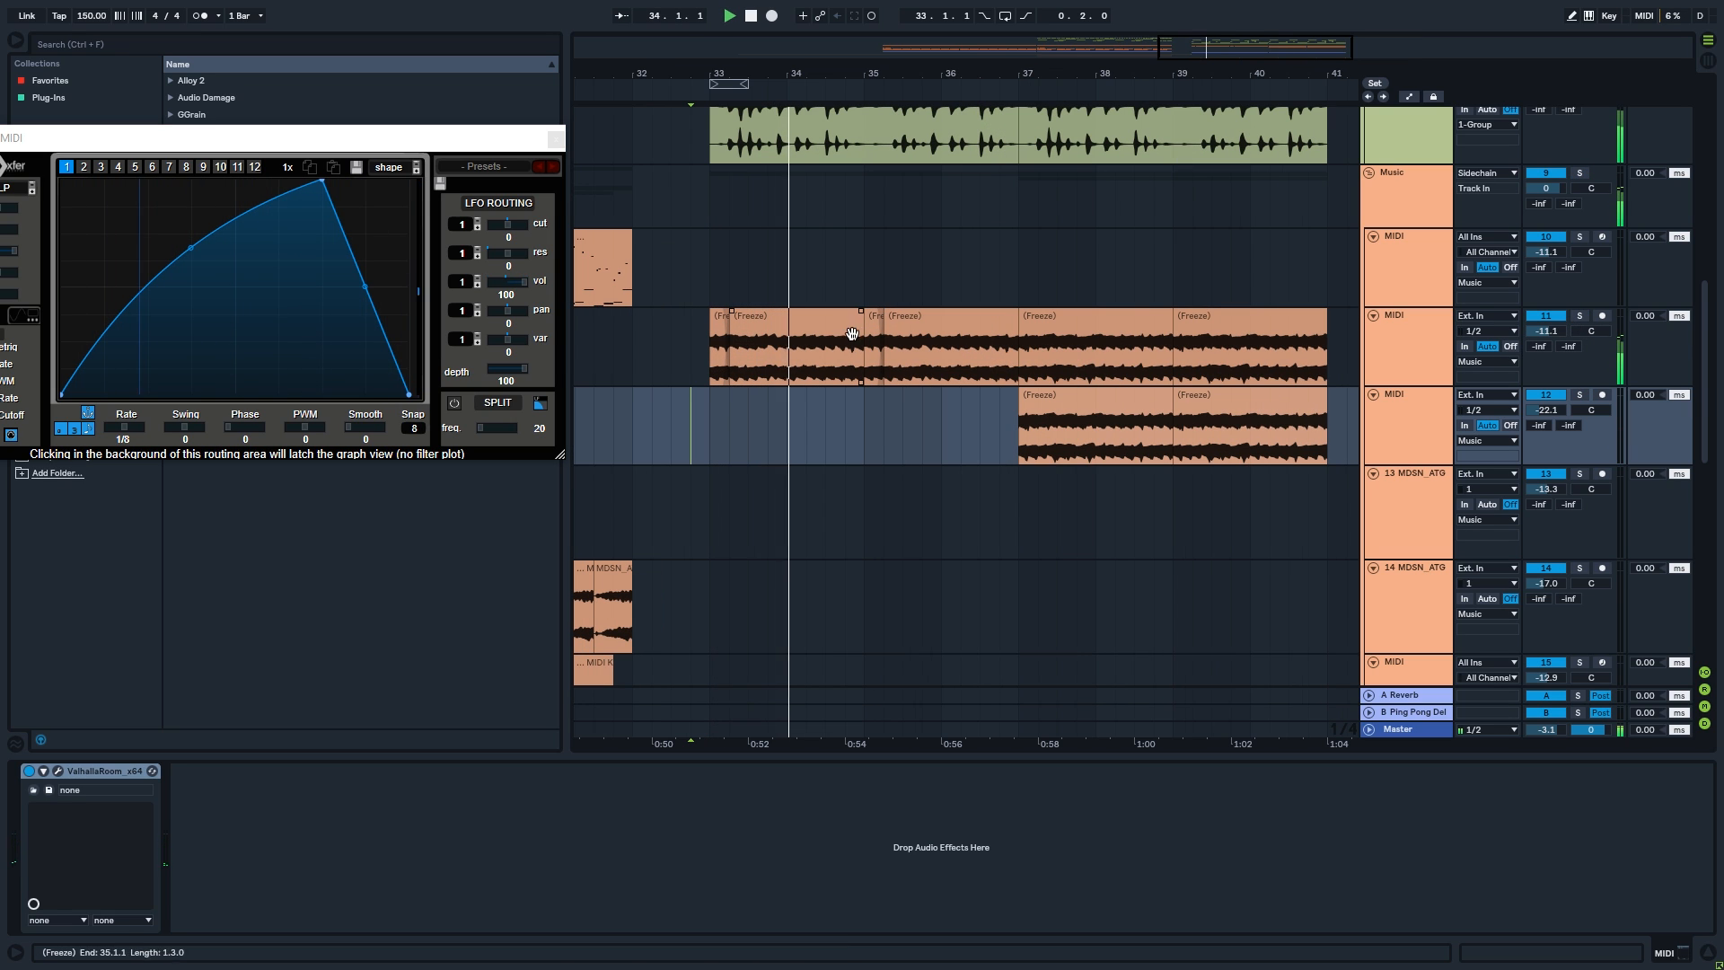
click(671, 266)
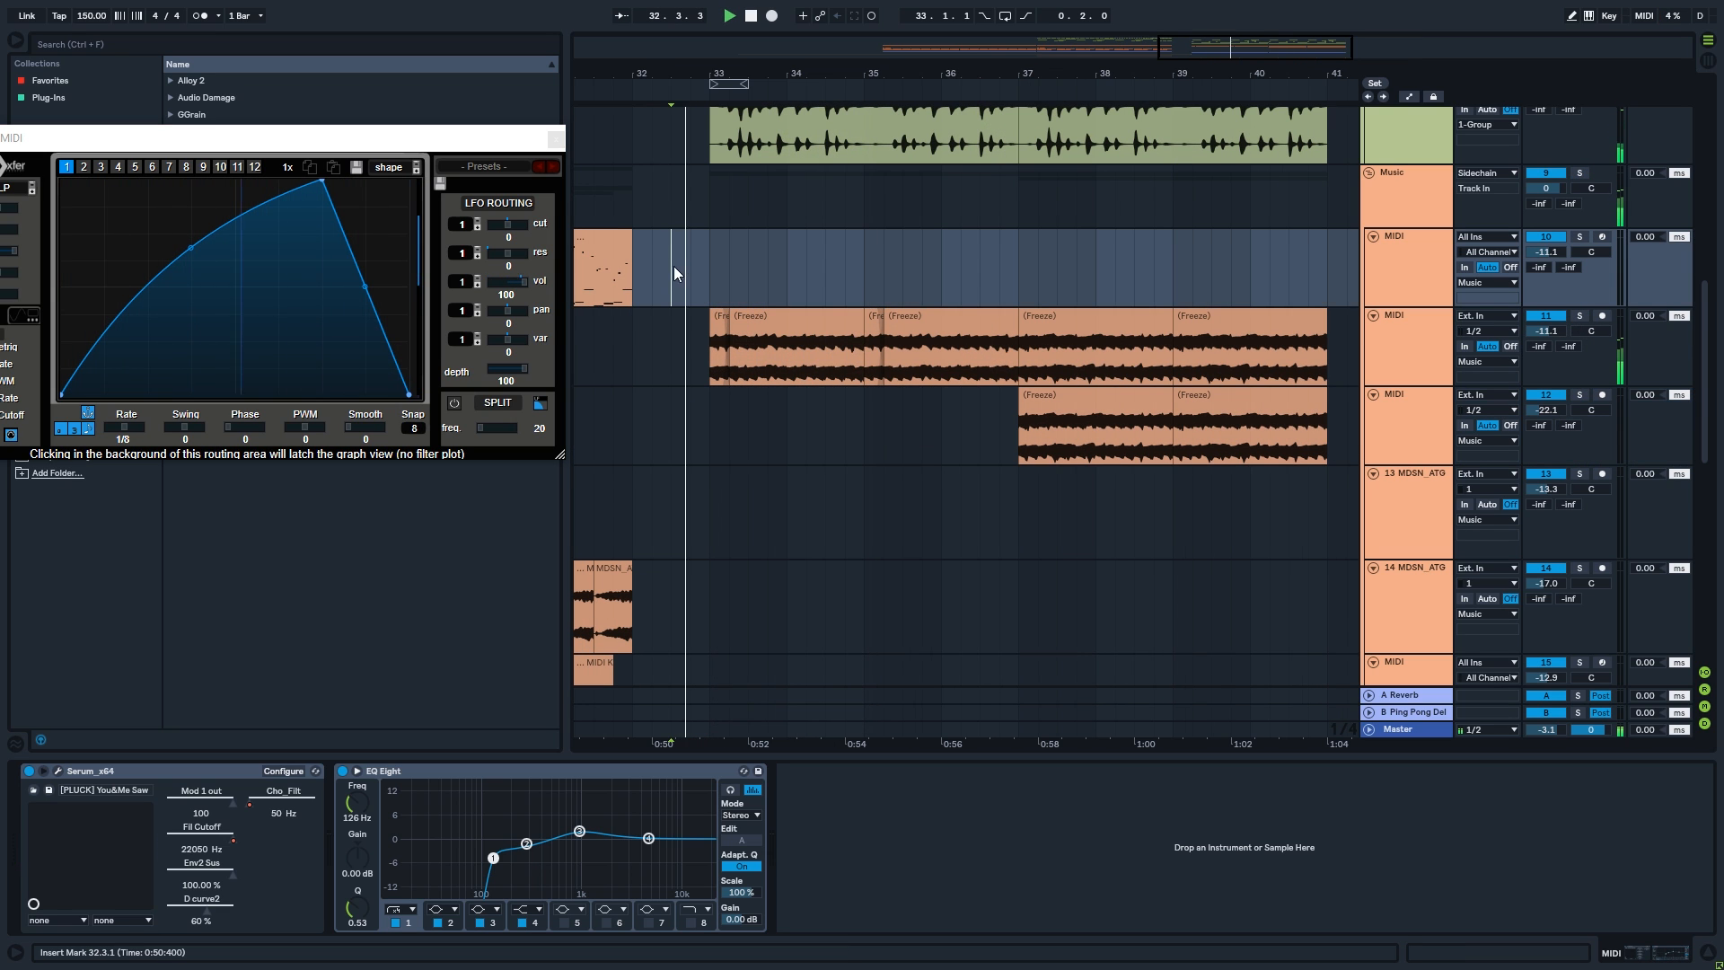
scroll(691, 271, up, 2)
scroll(745, 292, down, 4)
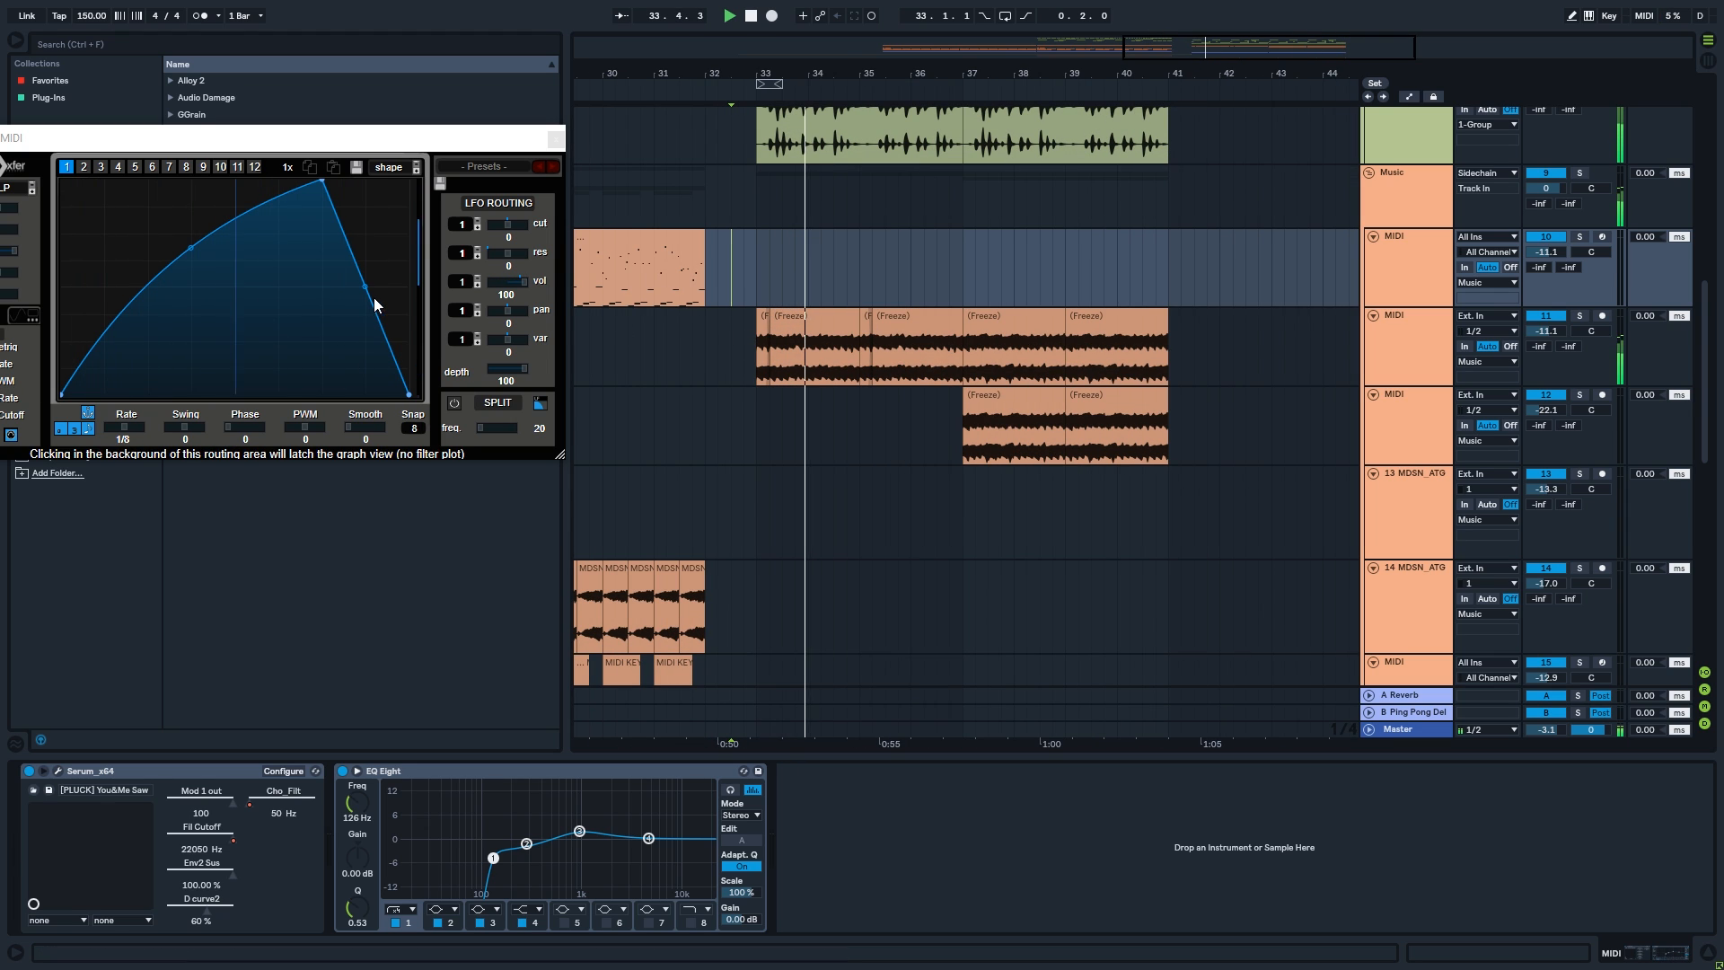
- Replace the synth track's clips between bars 33 and 37 with a copy of its two clips from bars 37 to 41
click(378, 136)
drag(379, 136, 417, 140)
click(1015, 346)
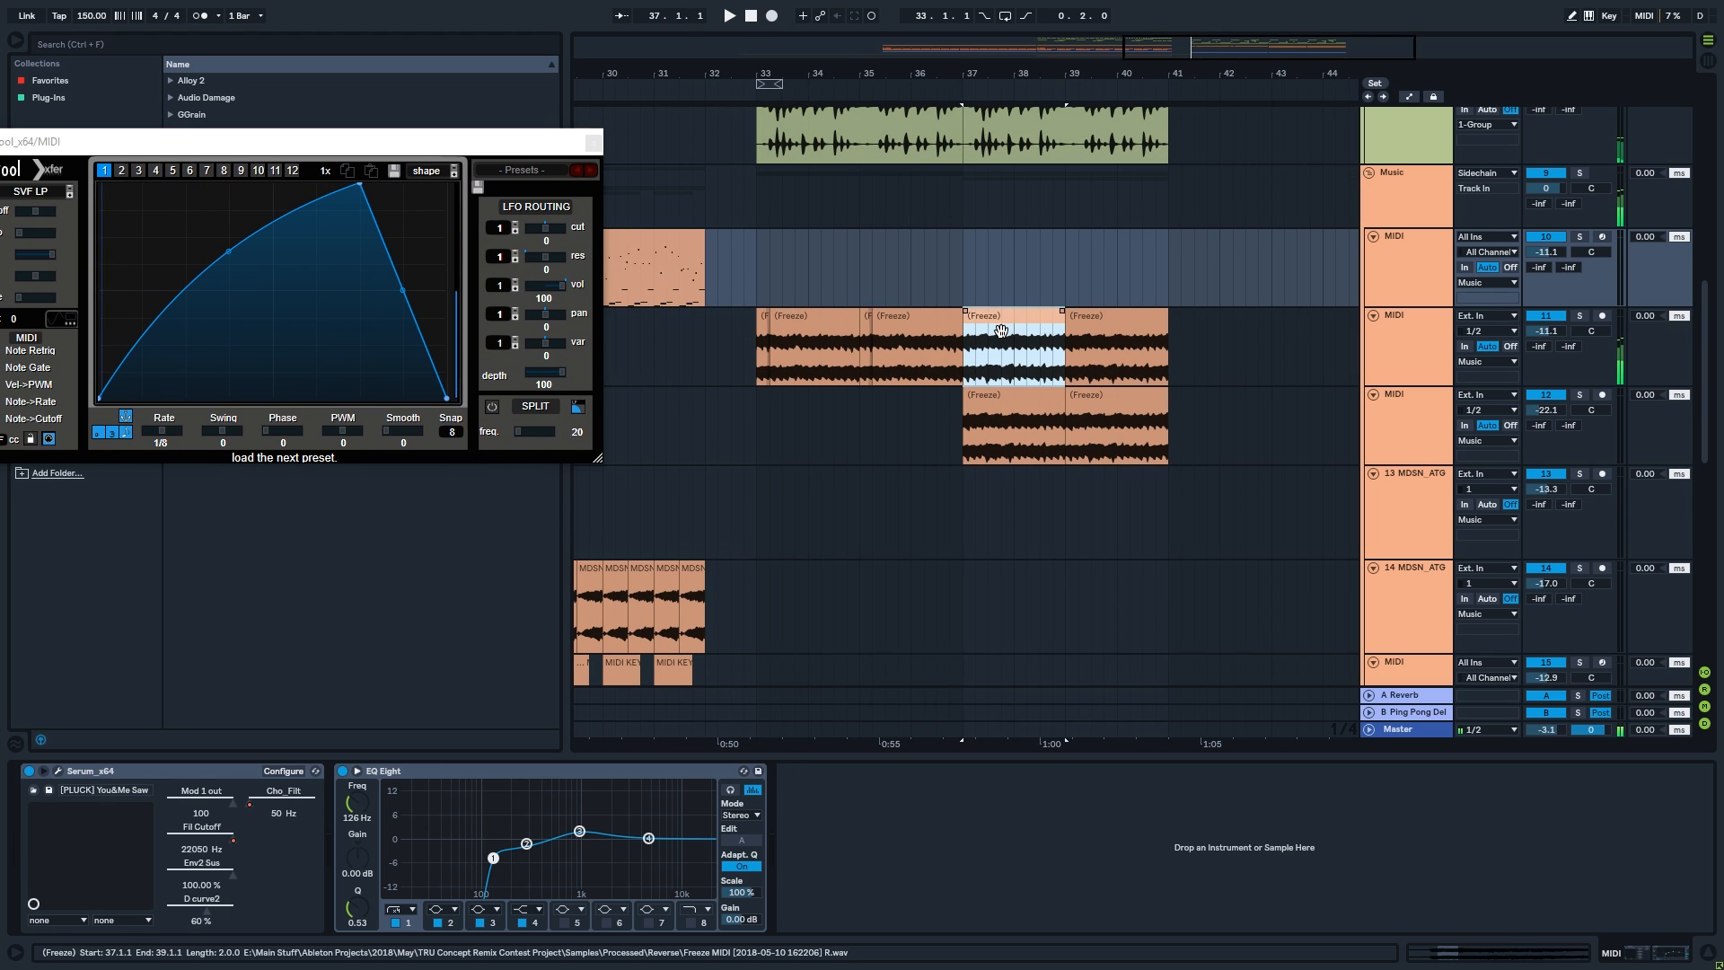
ctrl+click(1119, 332)
drag(1010, 346, 803, 350)
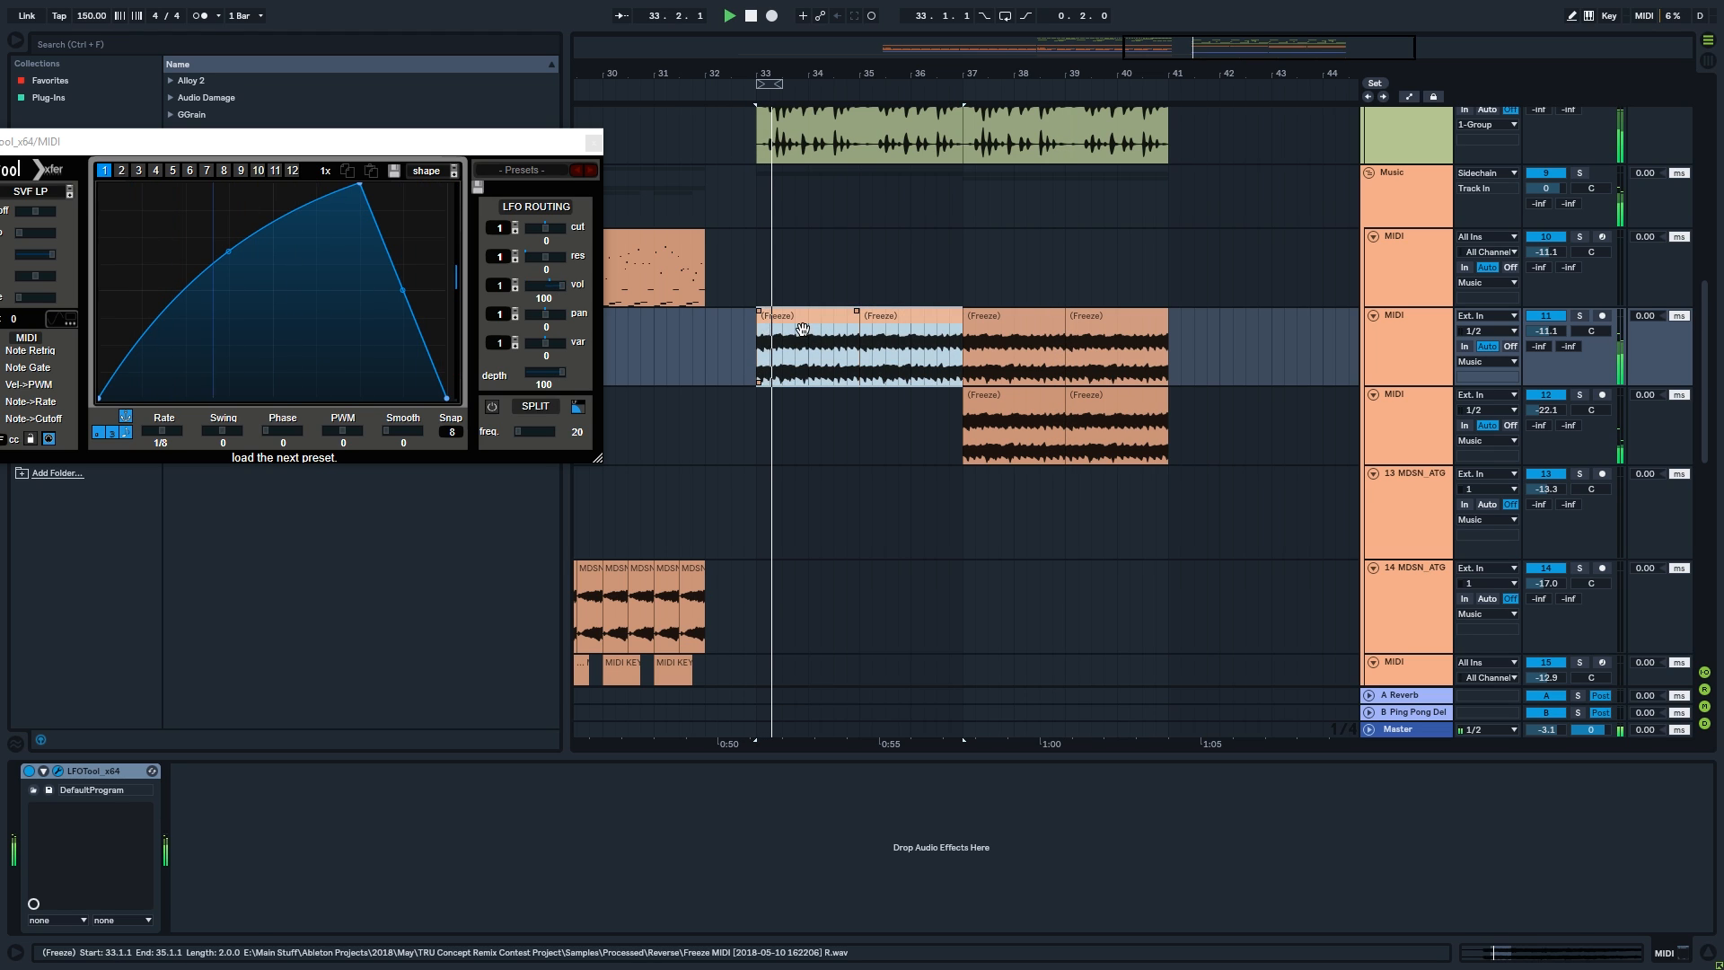
- Play the copied synth clips from bar 33 and set that track's delay to 18 ms
key(plus)
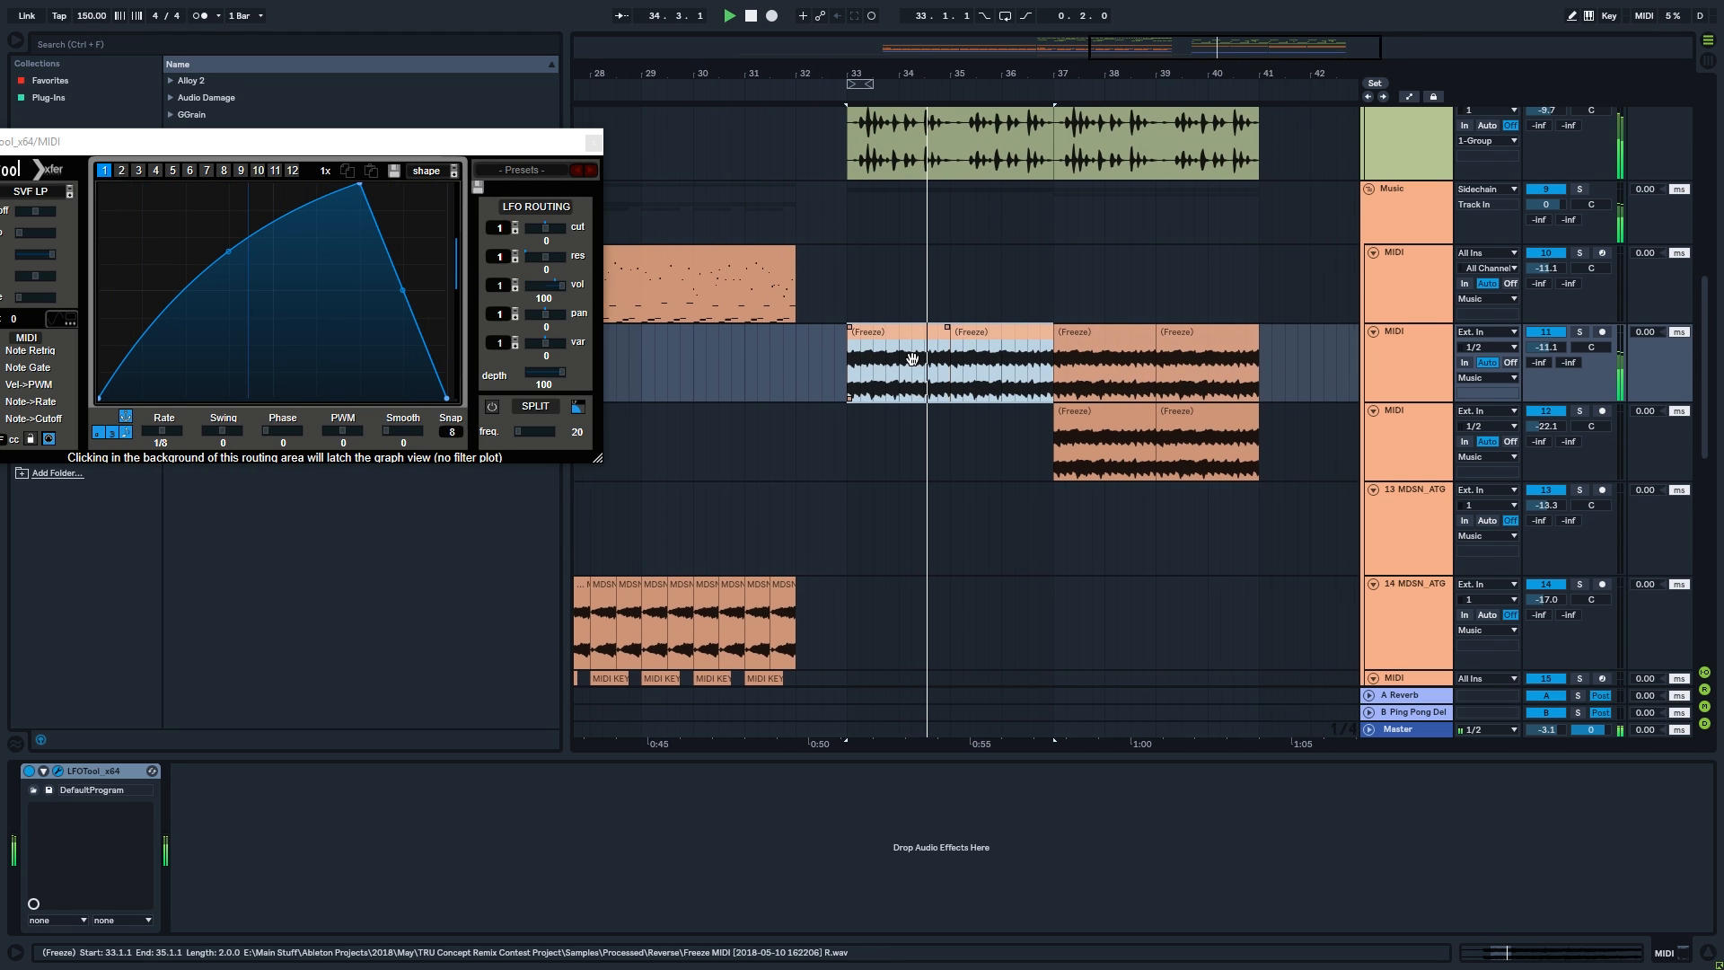
click(898, 353)
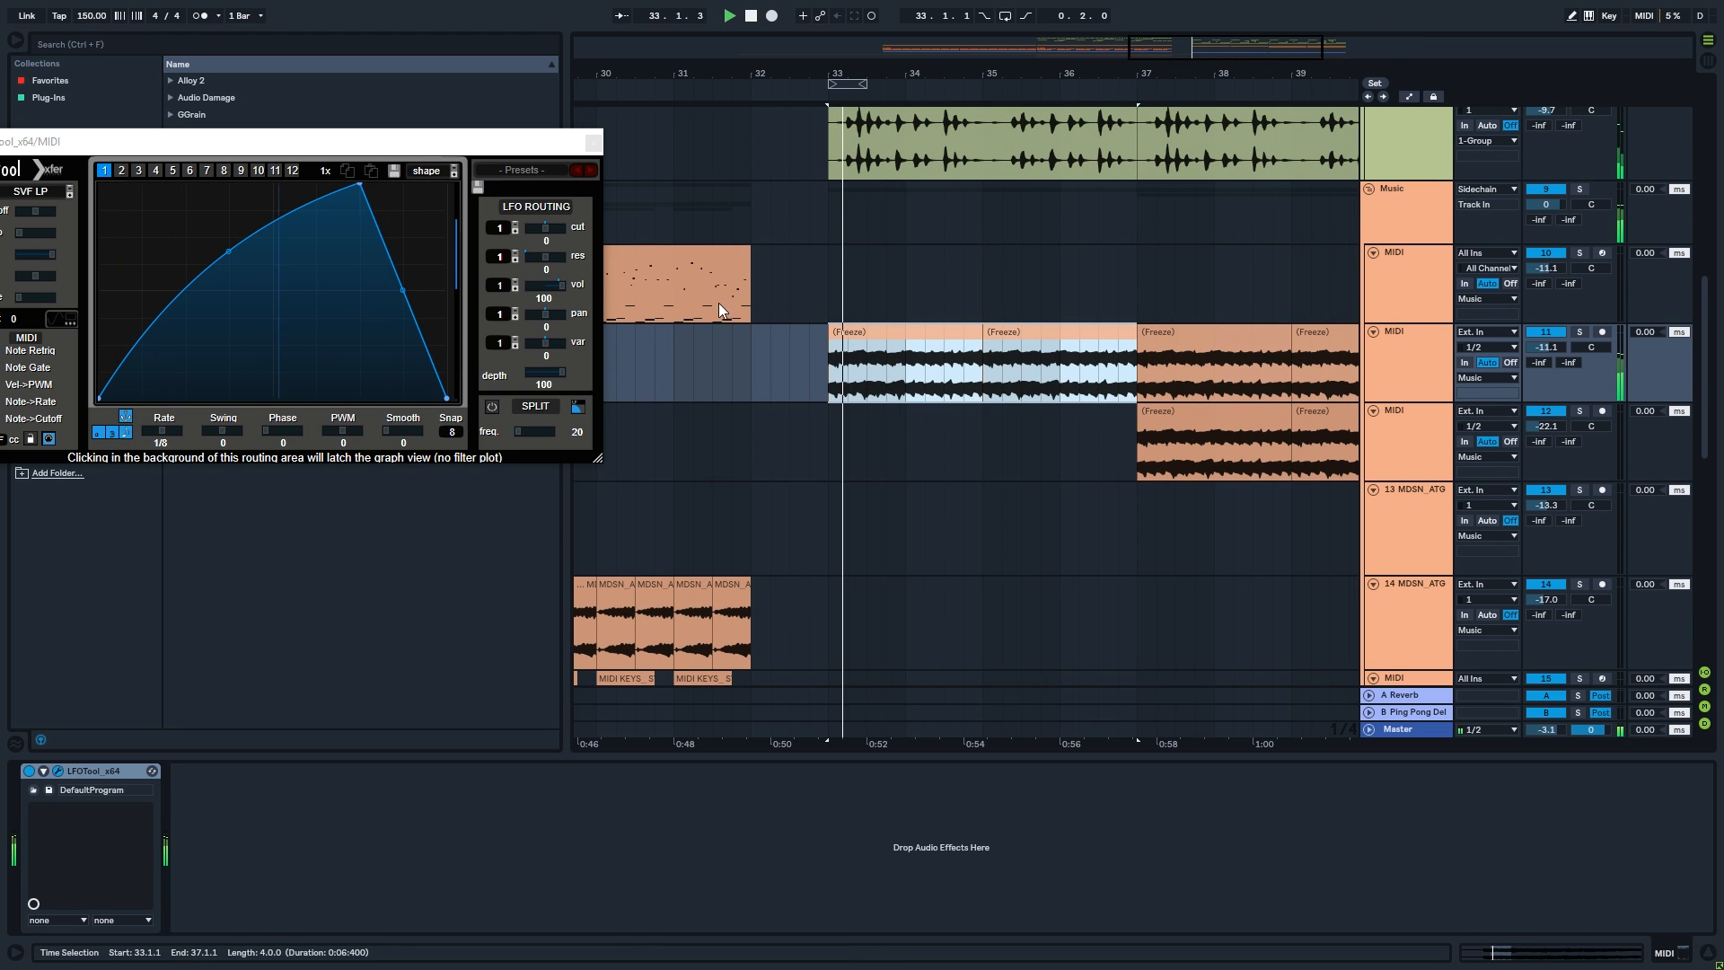
drag(1656, 336, 1656, 320)
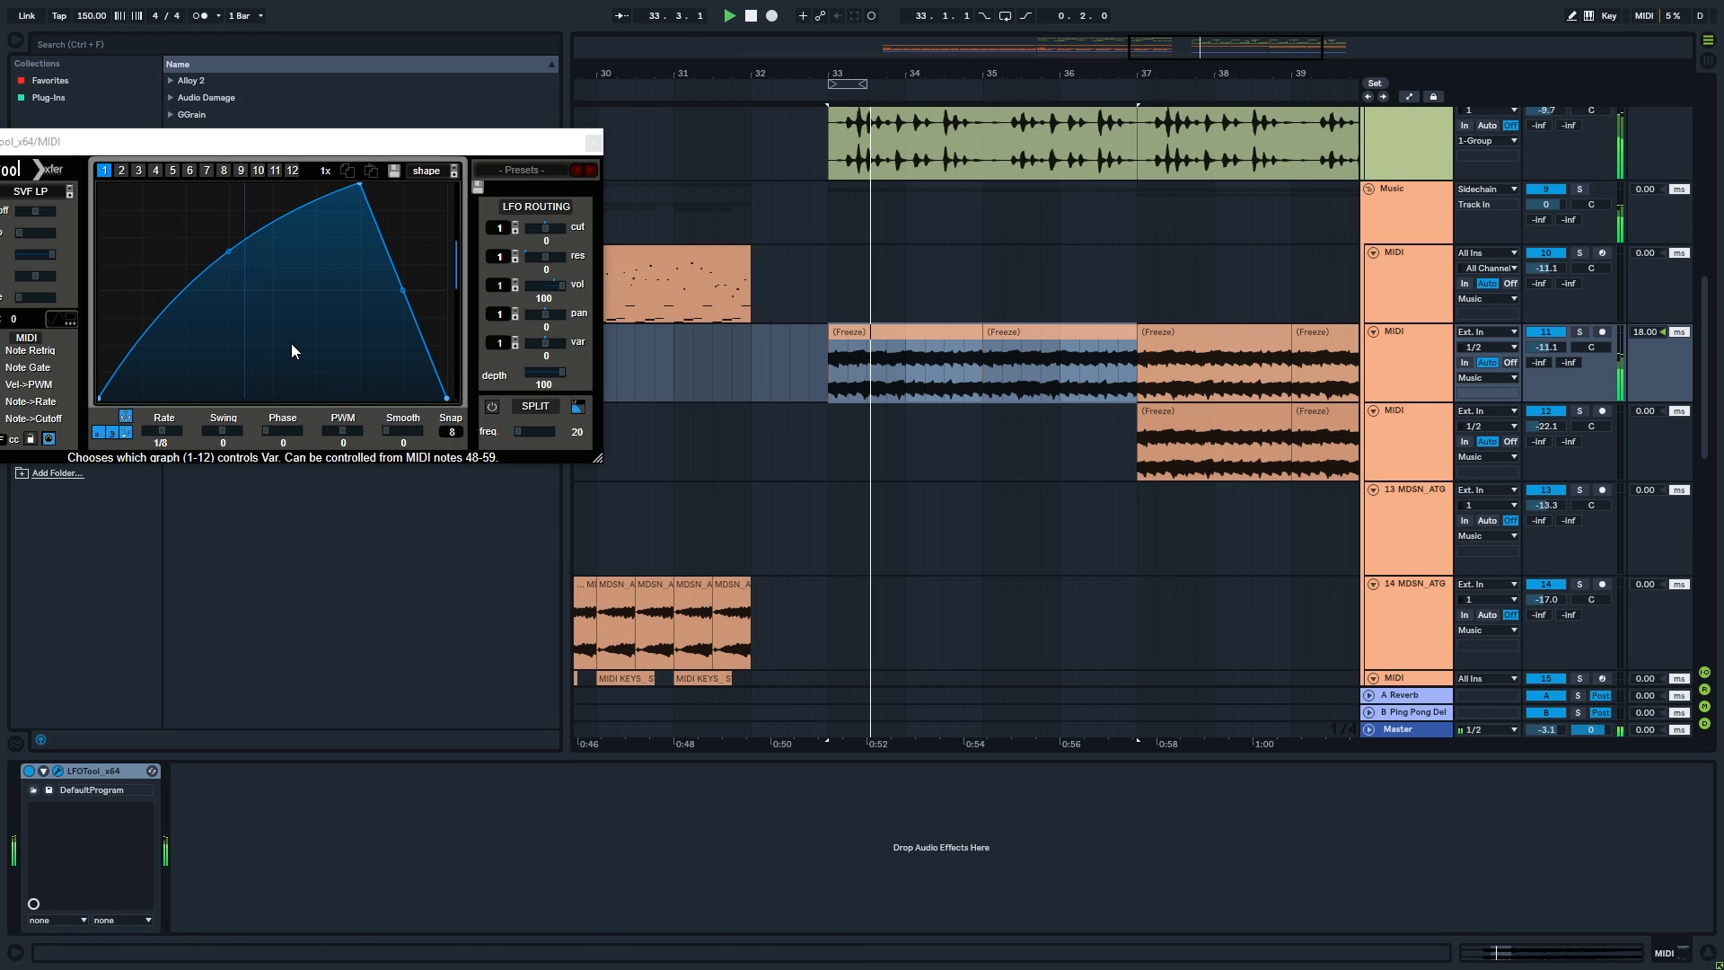
- Bend the LFOTool curve's rise into a steeper convex arc, keep its peak about three quarters through the cycle, and close the plug-in window
drag(359, 184, 446, 184)
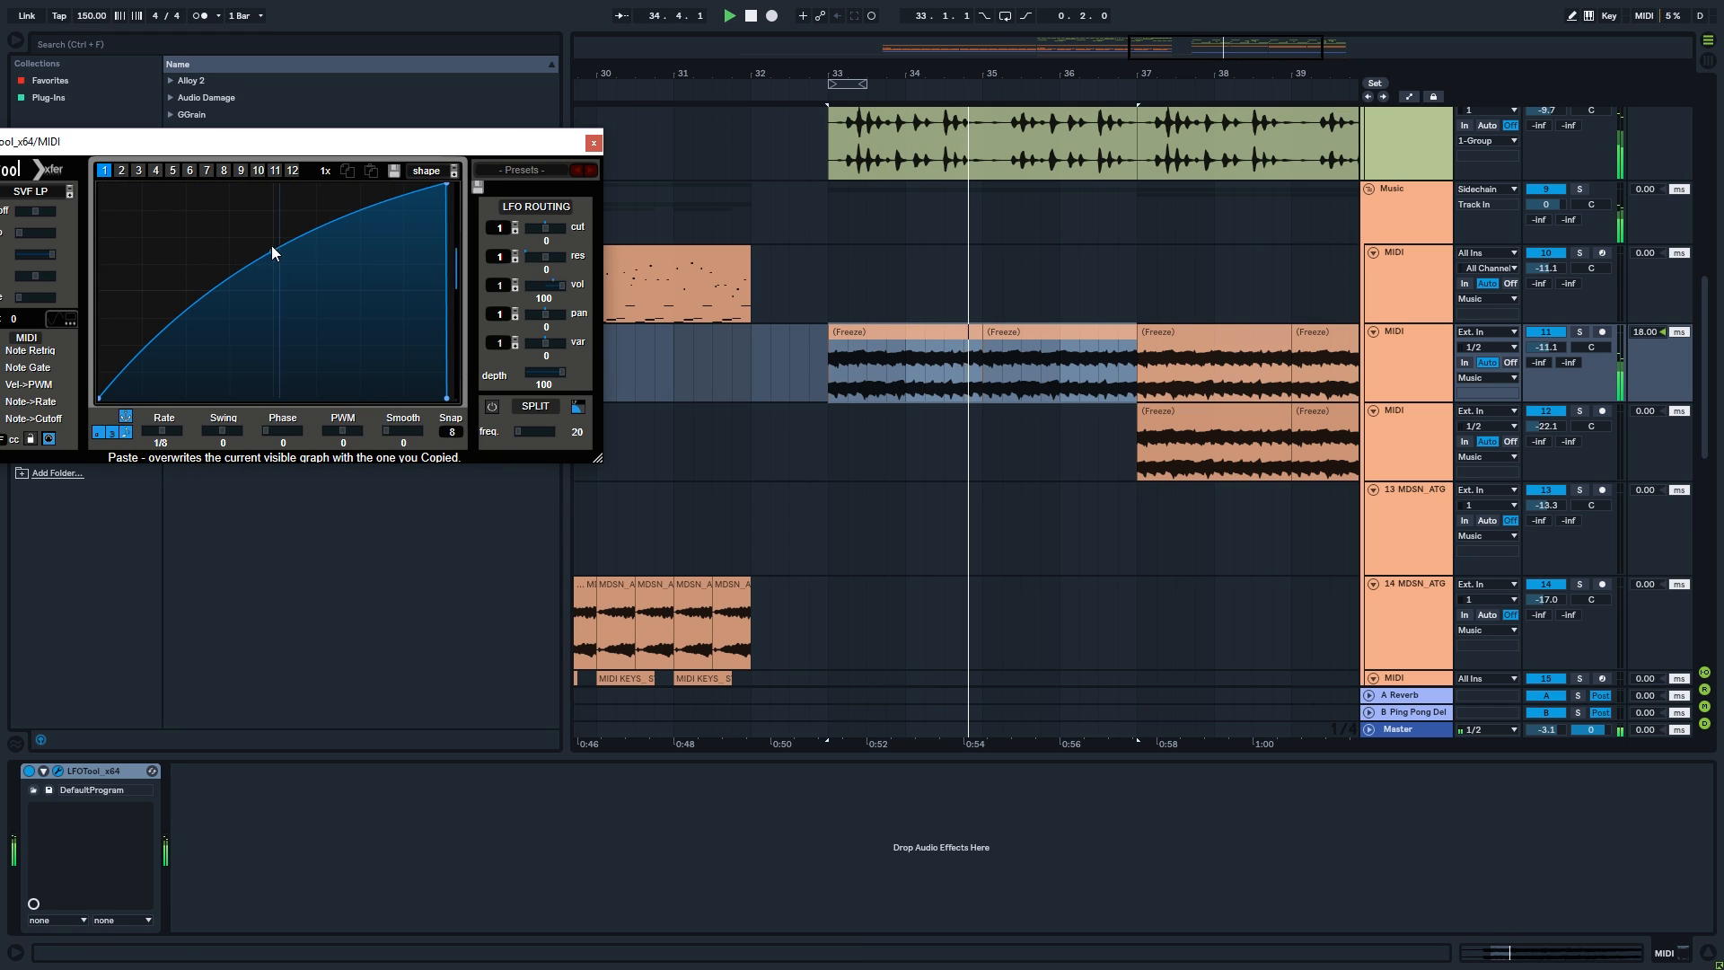
drag(272, 252, 267, 221)
drag(447, 185, 377, 158)
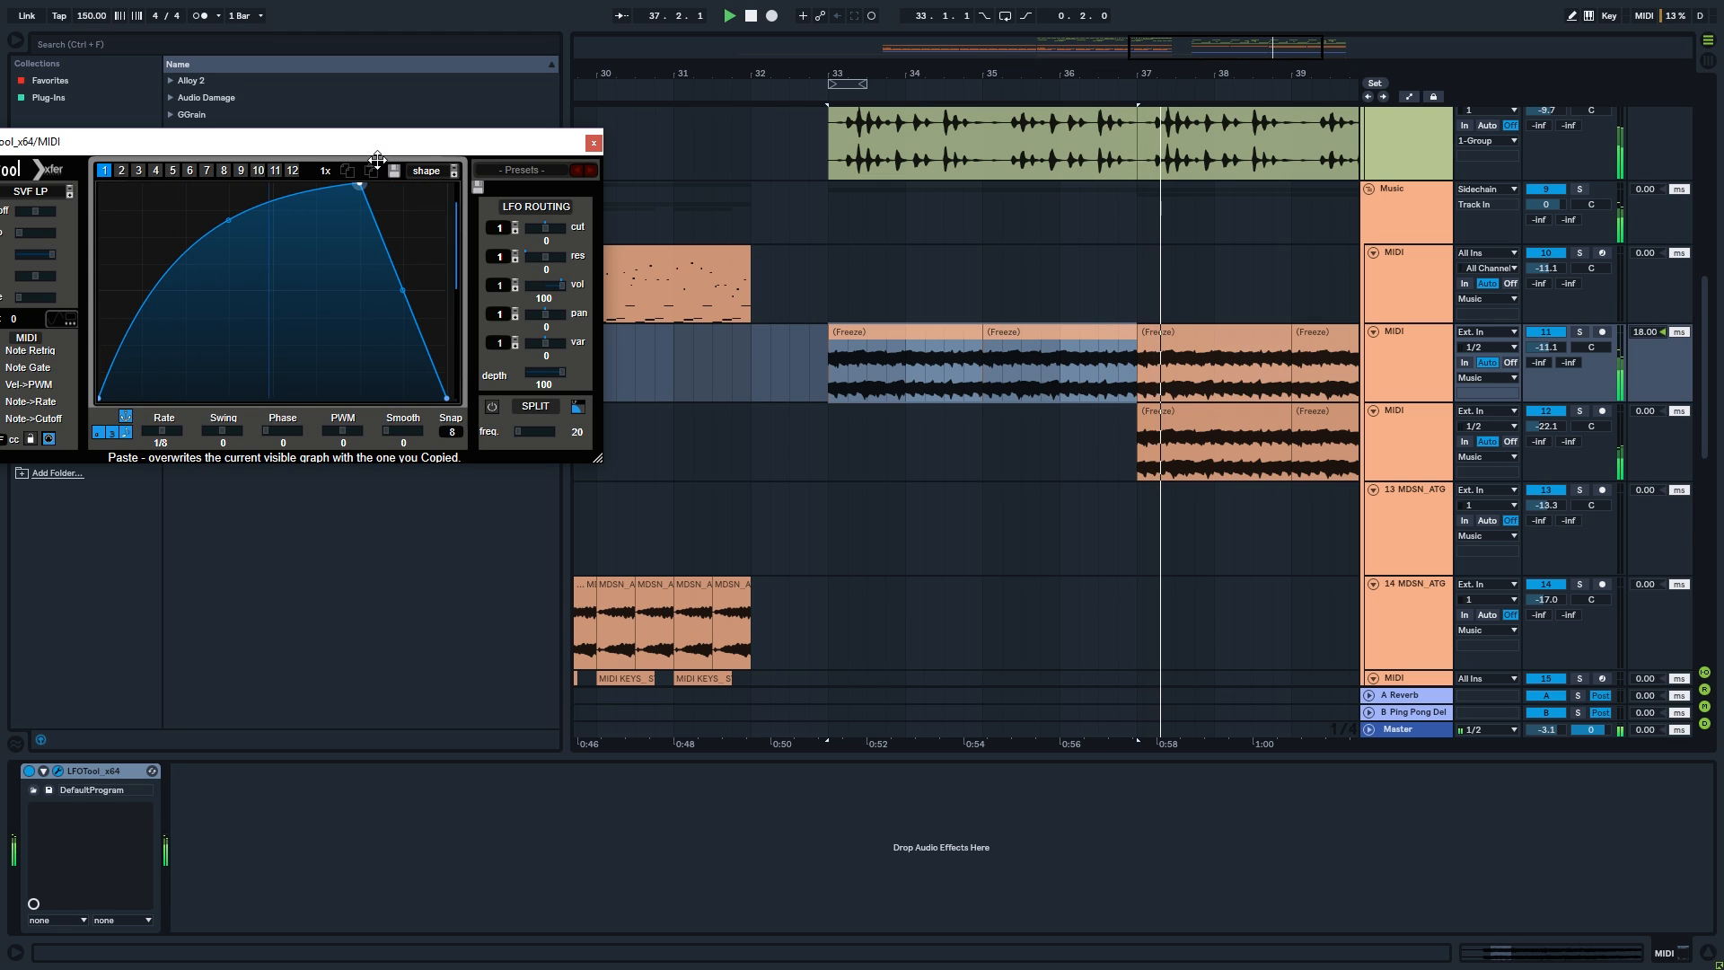
click(593, 143)
- Duplicate track 14's percussion clips from bars 25 to 33 into the drop at bar 33
scroll(876, 212, down, 2)
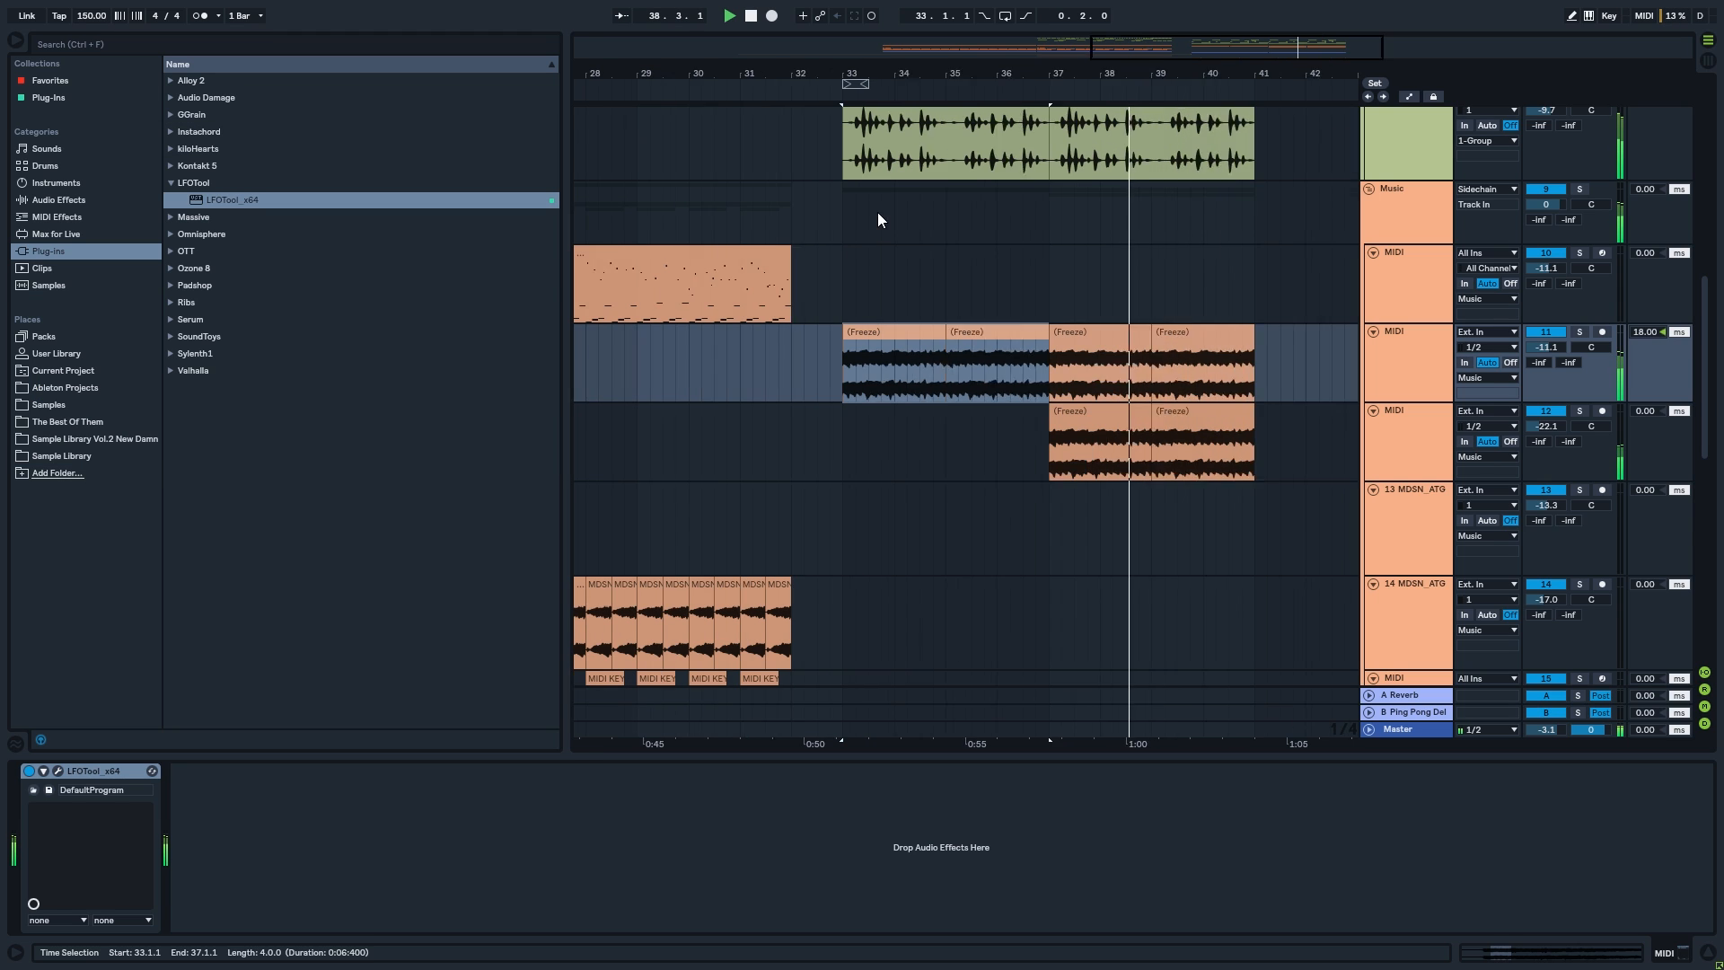
scroll(1024, 316, down, 3)
scroll(1059, 359, down, 2)
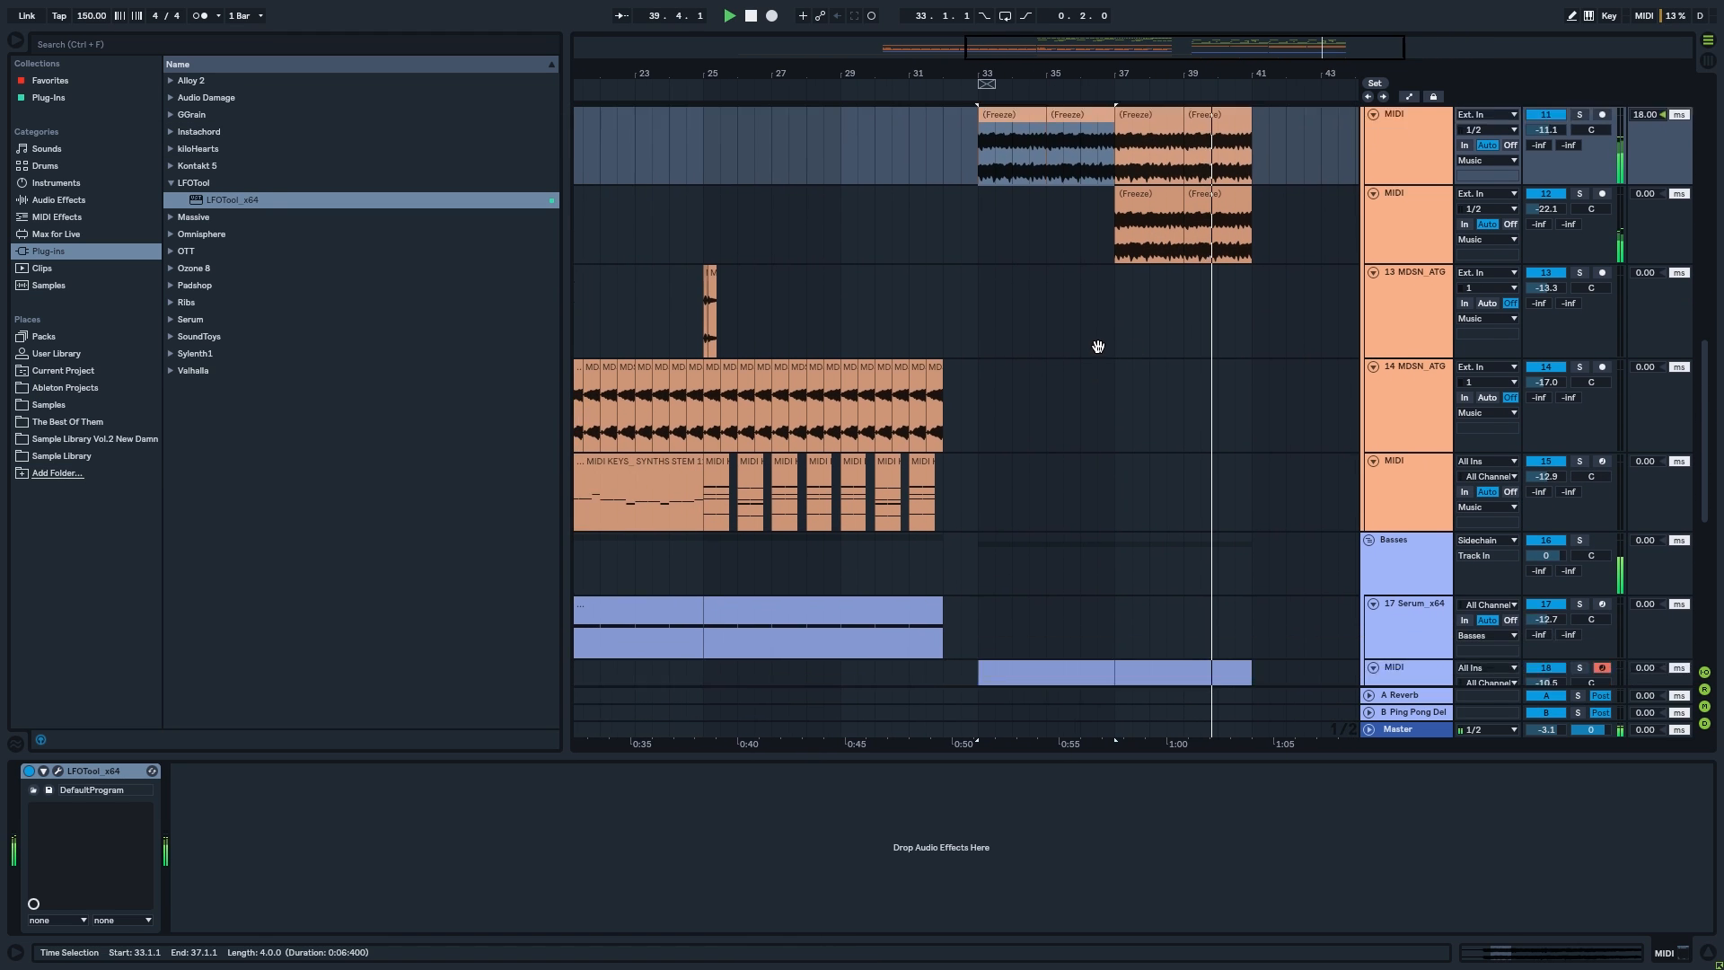
scroll(1023, 350, down, 3)
scroll(940, 354, down, 2)
drag(983, 358, 805, 366)
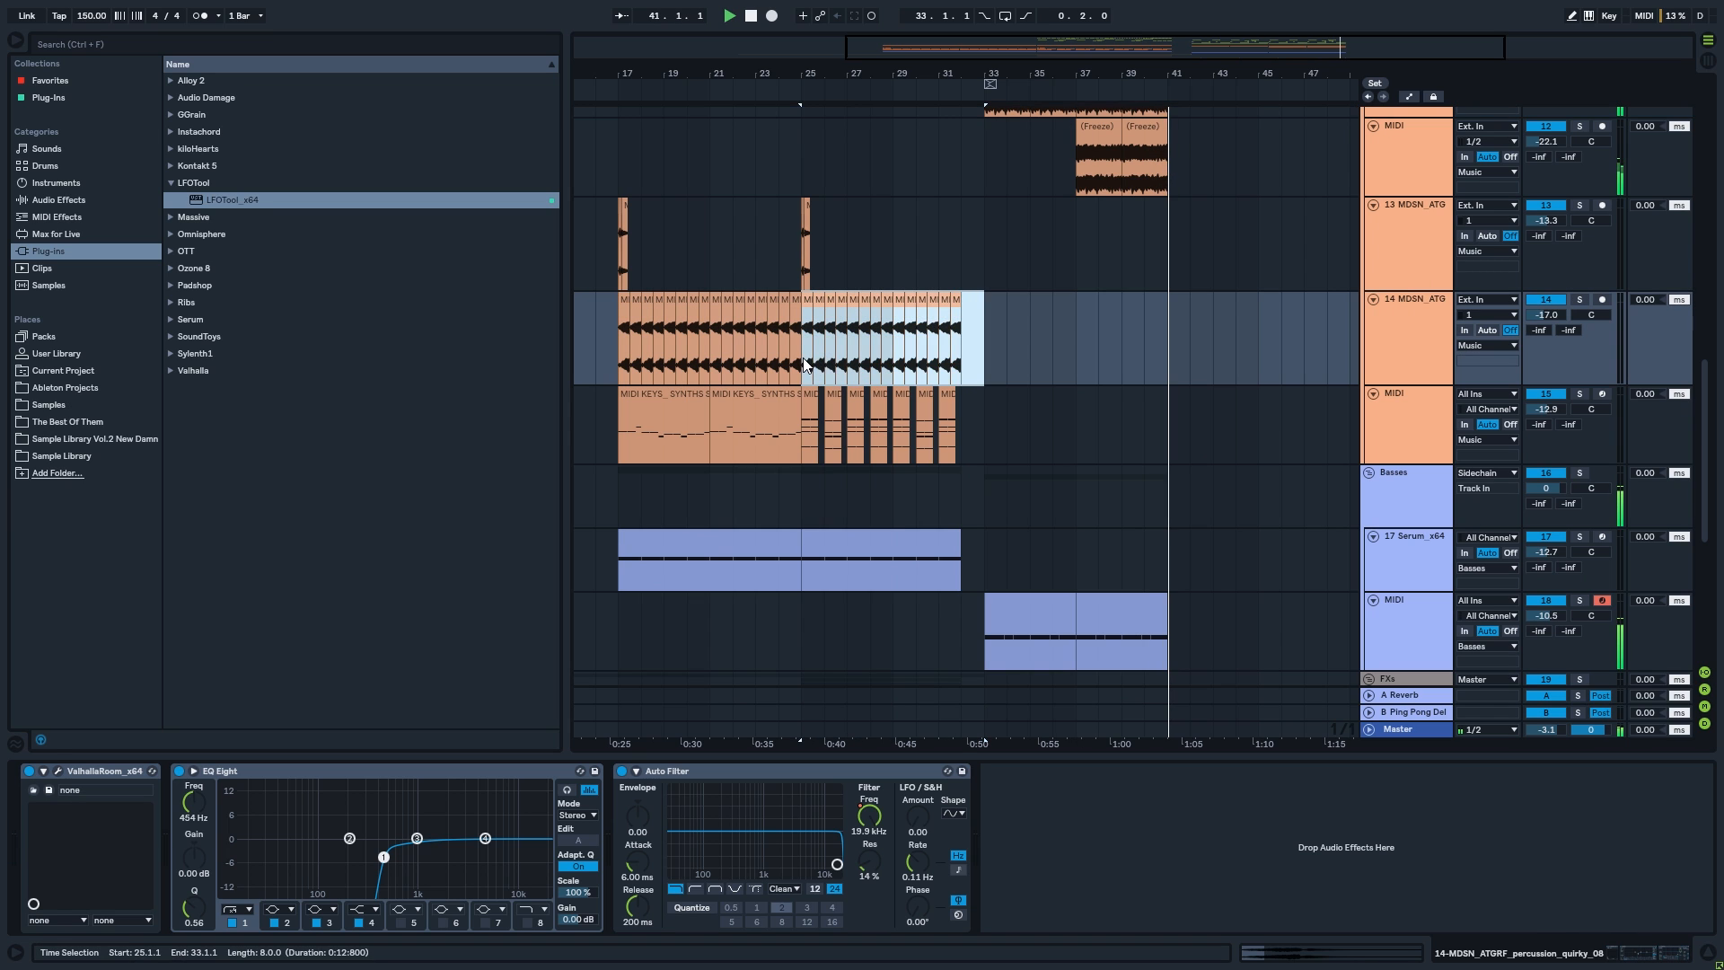
key(ctrl+d)
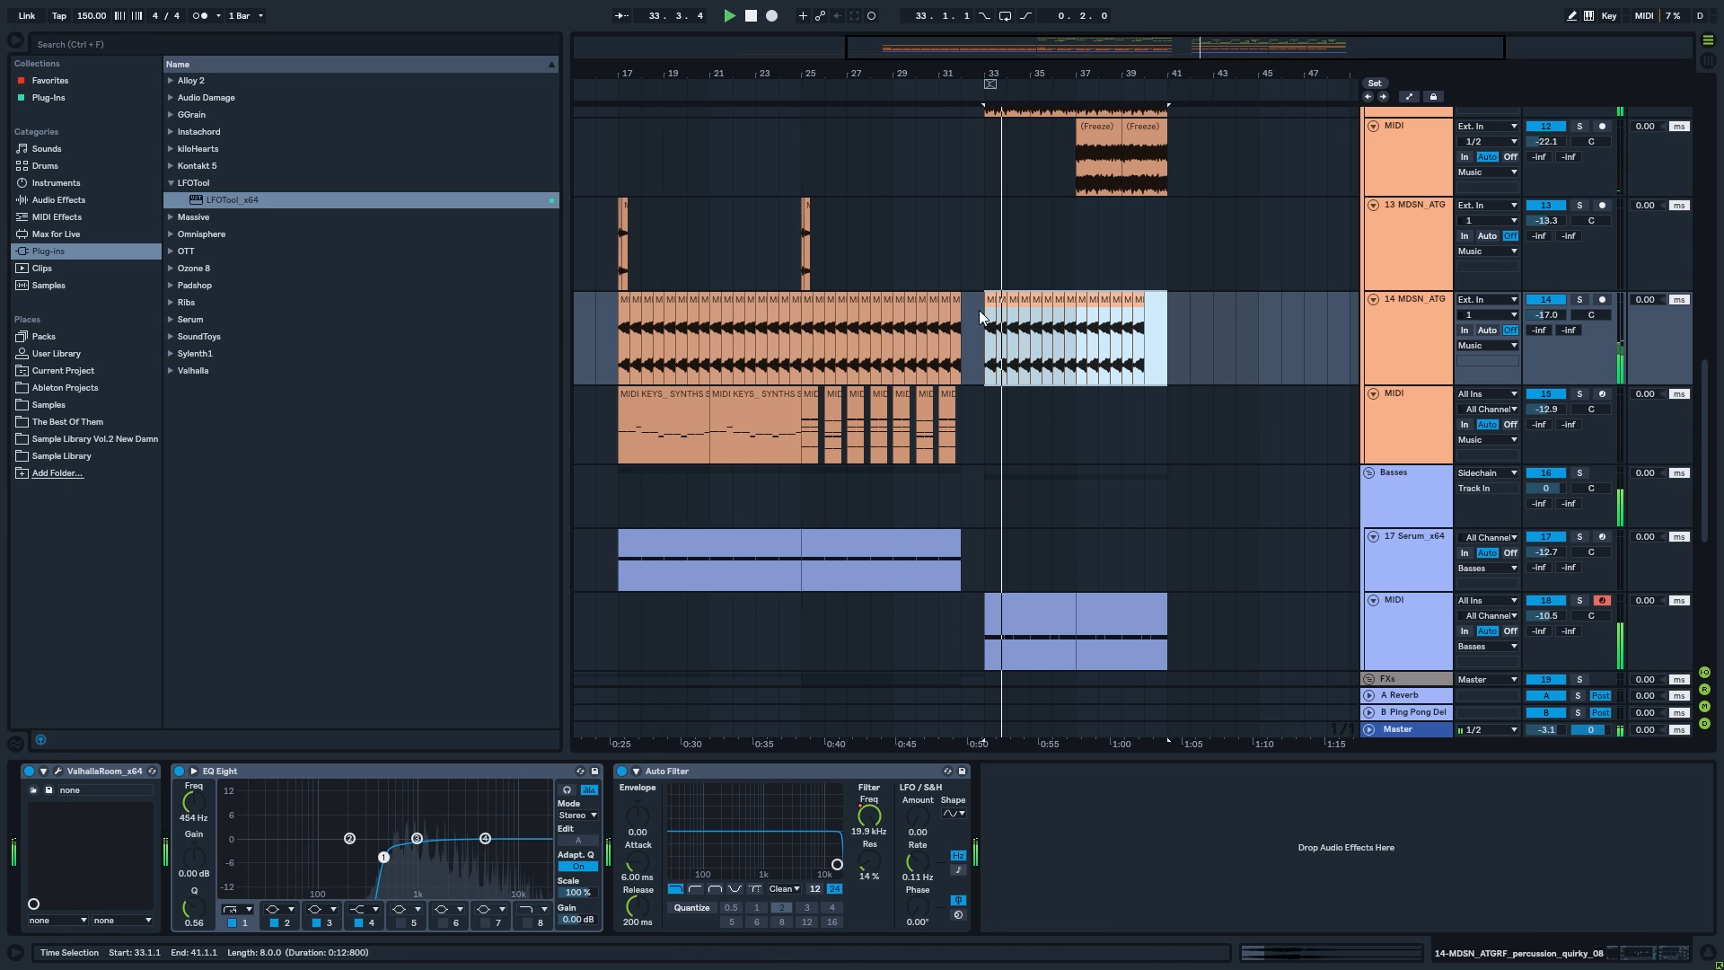
- Reverse the sample of the first percussion clip at bar 33 and stop playback
click(989, 302)
double_click(988, 305)
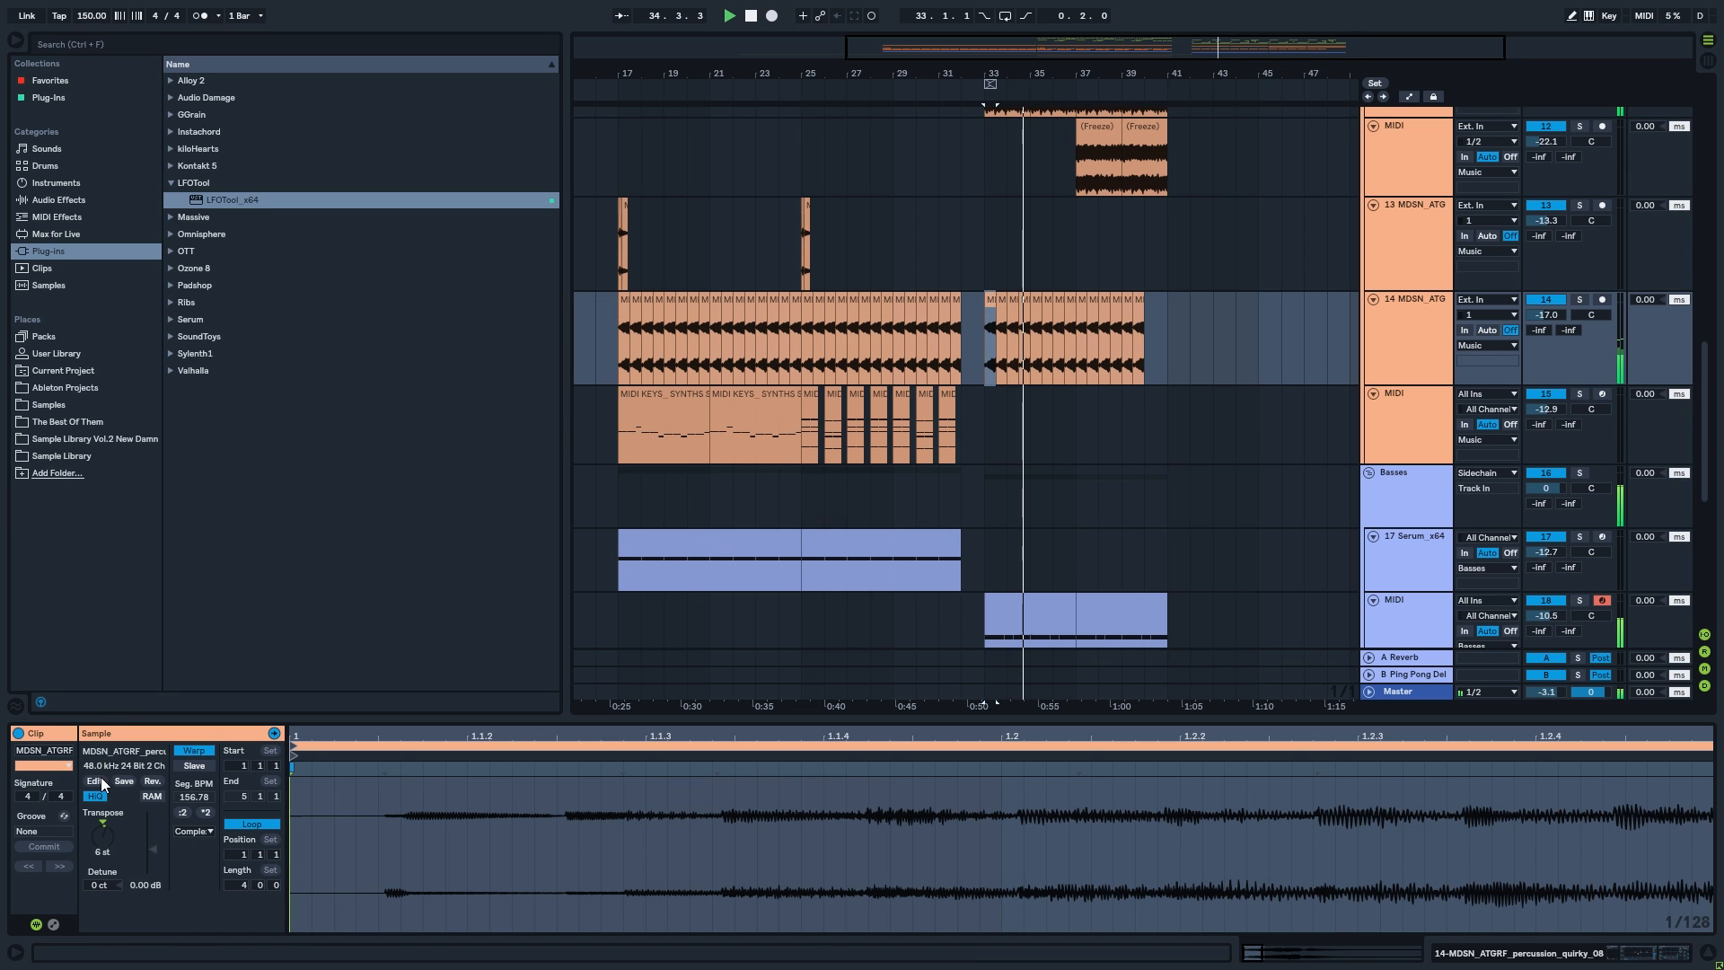
click(152, 780)
scroll(1021, 347, up, 3)
key(space)
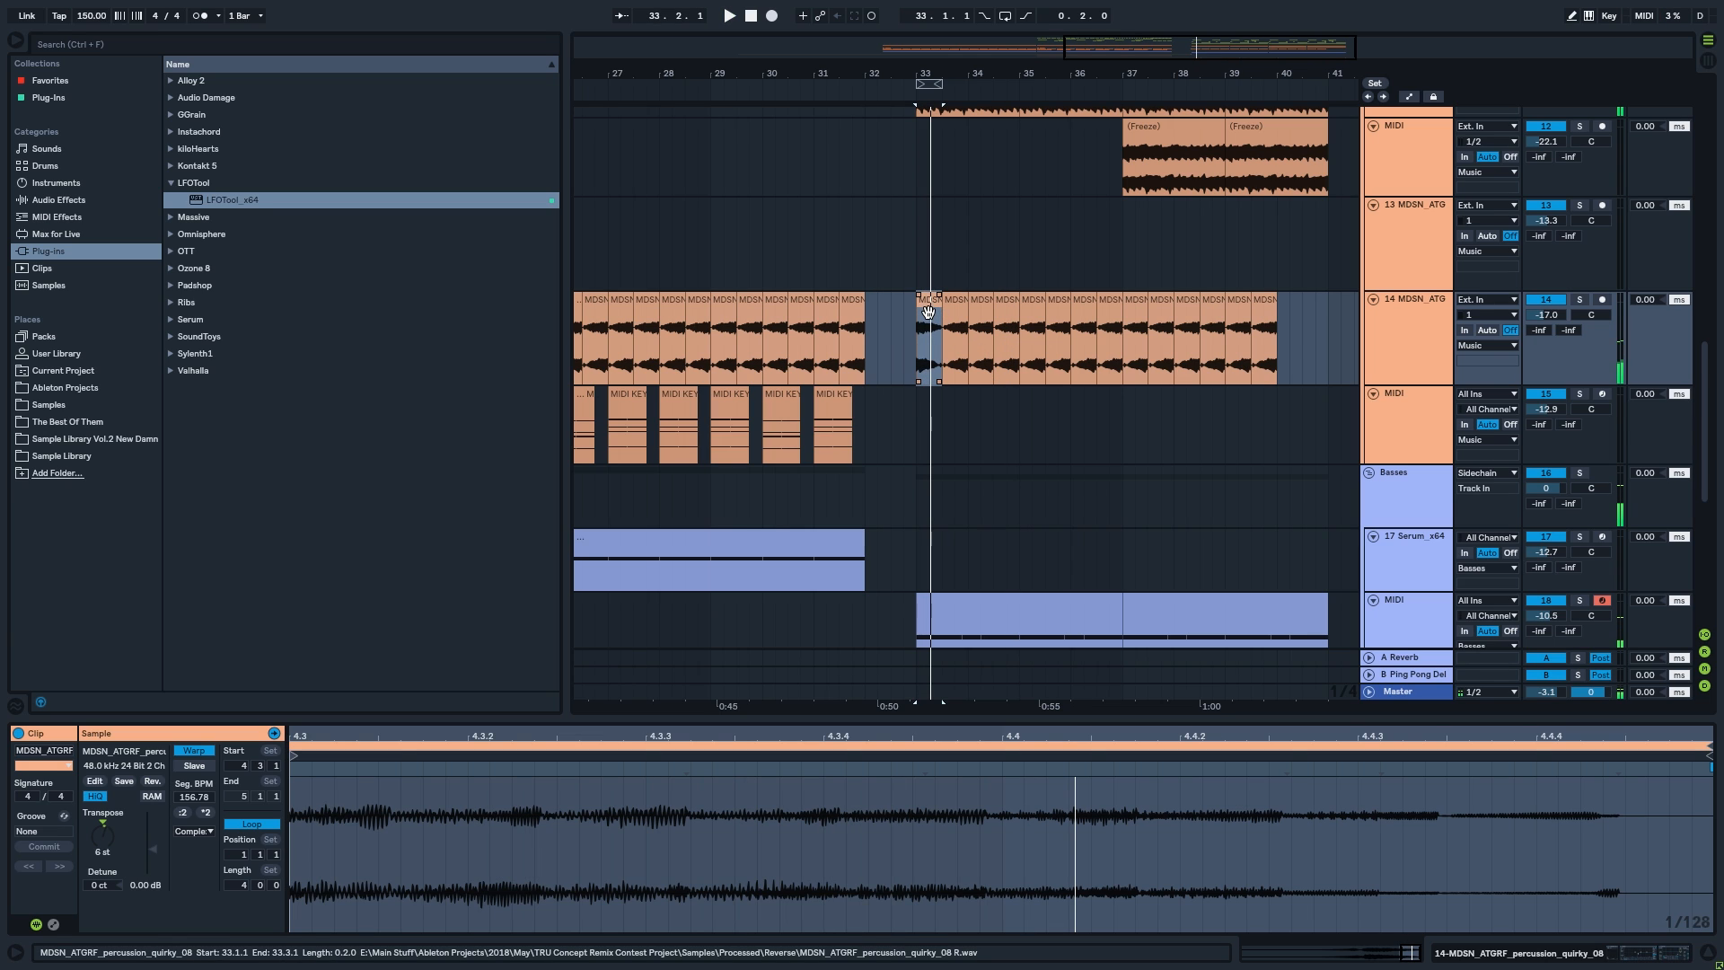
- Repeat the reversed percussion clip back to back from bar 33 to the end of the drop
key(ctrl+d)
key(ctrl+d)
key(ctrl+d)
key(ctrl+d)
key(ctrl+d)
key(ctrl+d)
key(ctrl+d)
shift+click(931, 304)
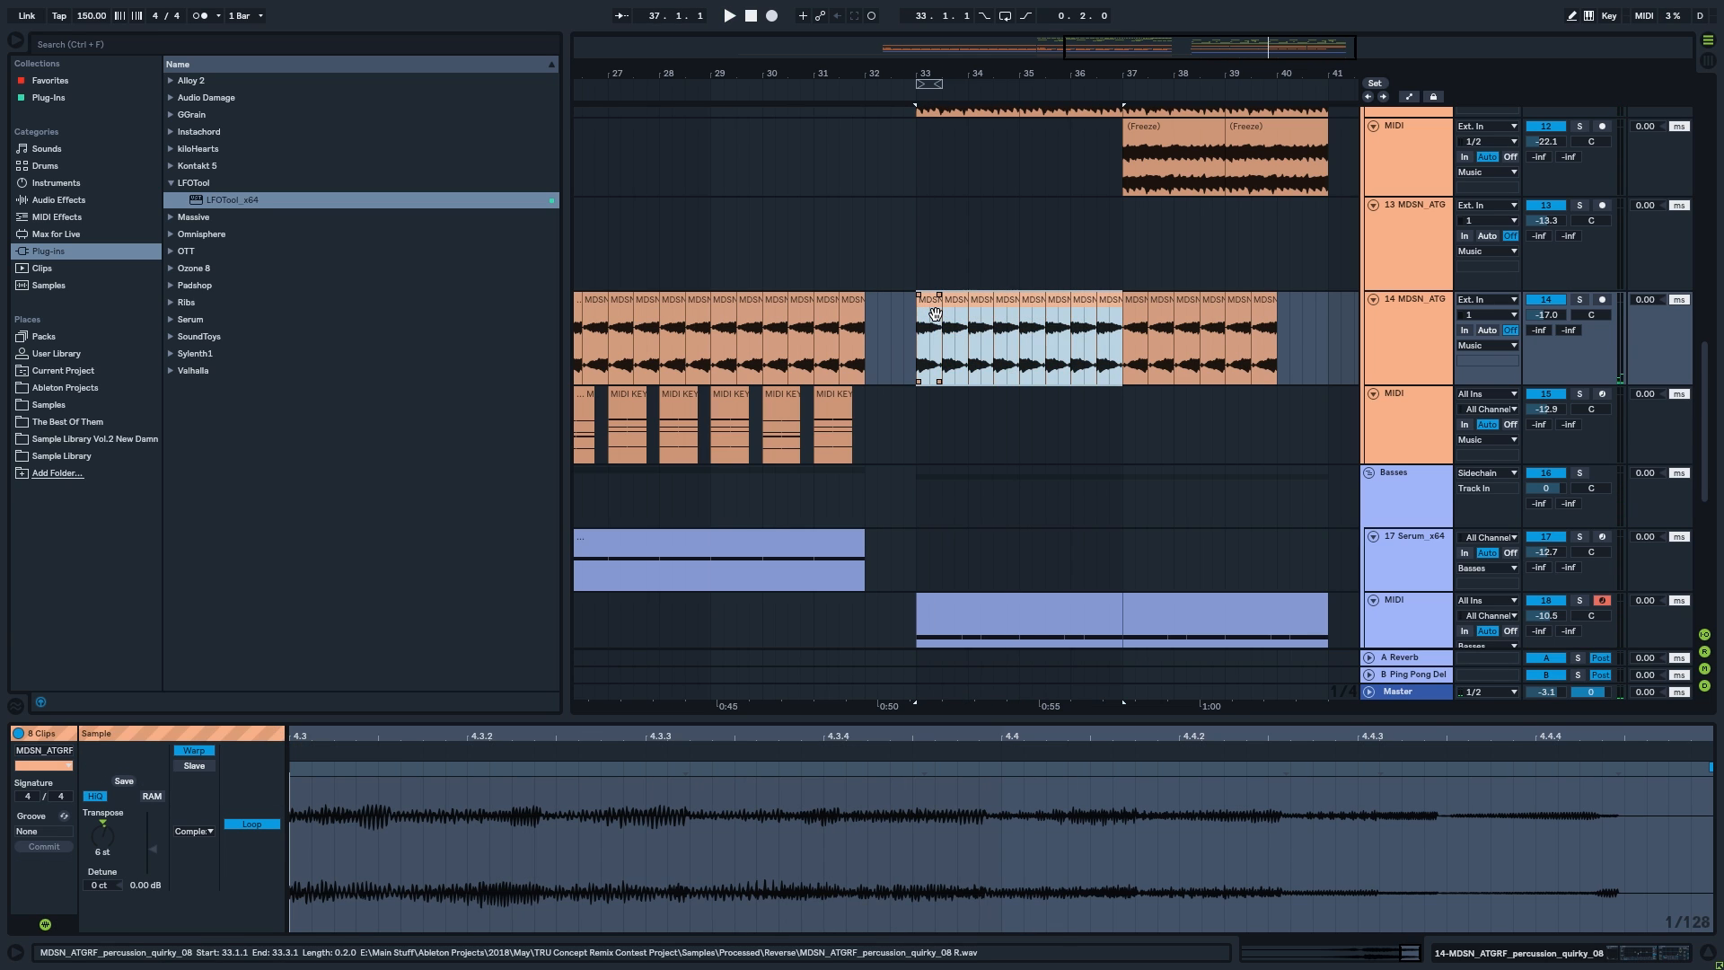
key(ctrl+d)
- Audition the reversed percussion with track 14 soloed, and delete all its clips from bar 33 onward
click(925, 276)
key(space)
click(1578, 299)
drag(1322, 310, 747, 413)
key(Delete)
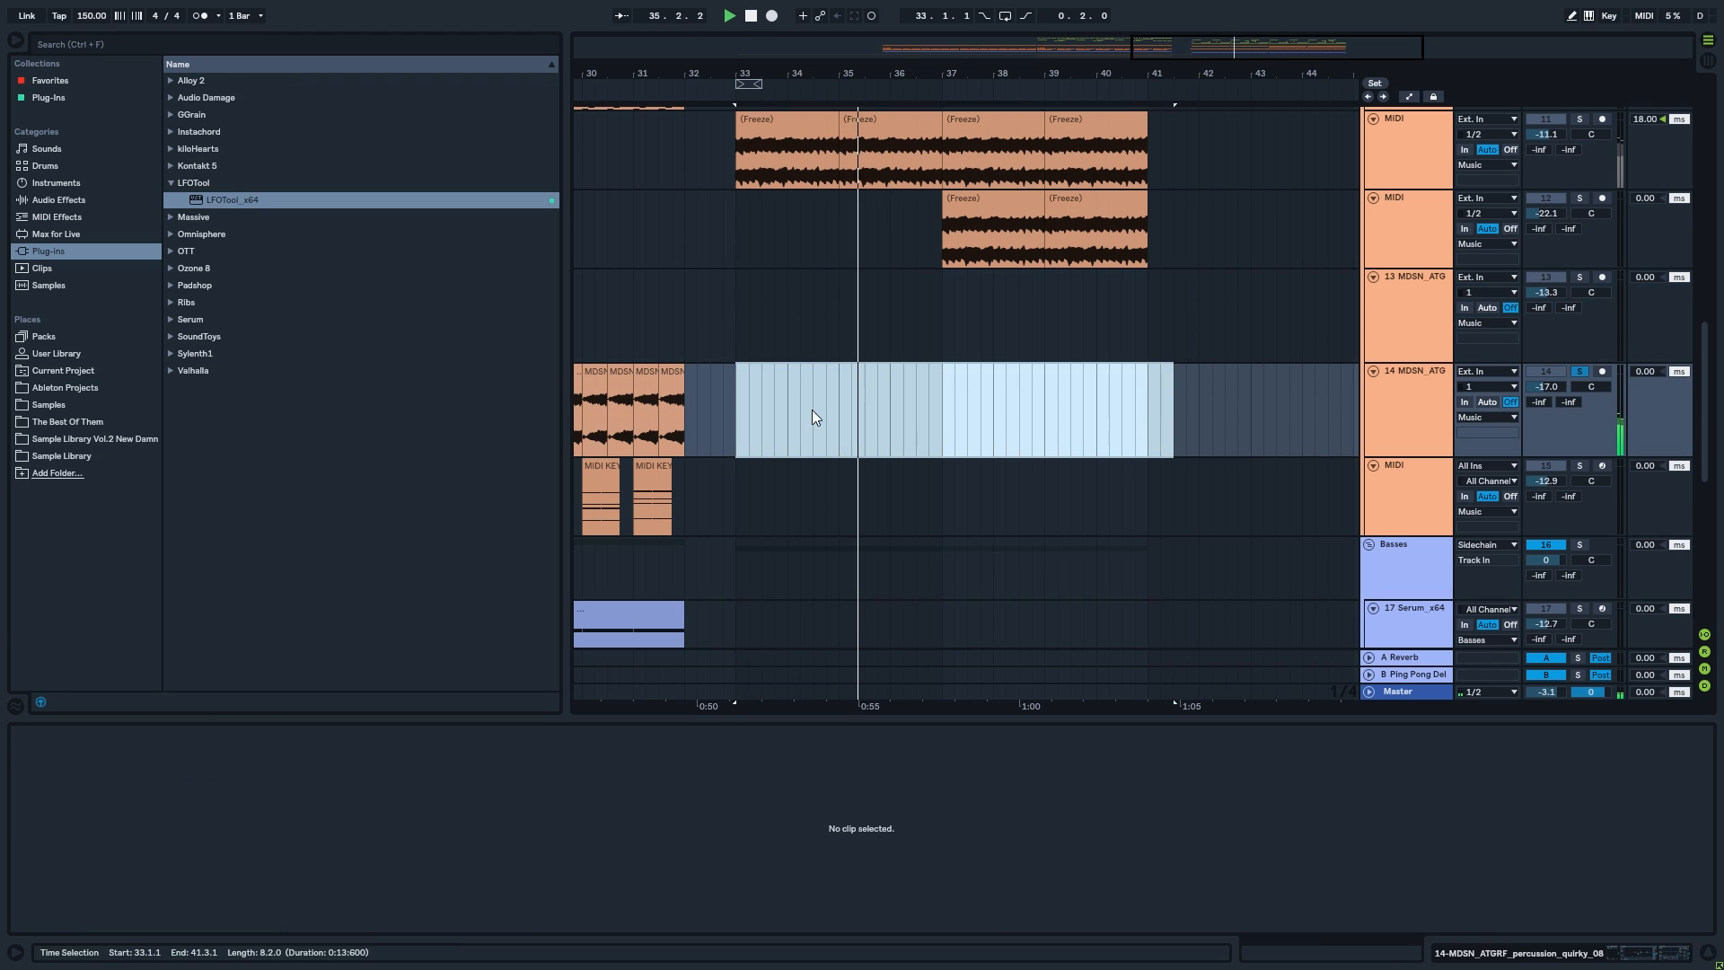
- Unsolo track 14 and play the end of the build-up with all tracks from bar 29
scroll(1073, 368, down, 2)
scroll(1073, 368, down, 3)
click(1075, 283)
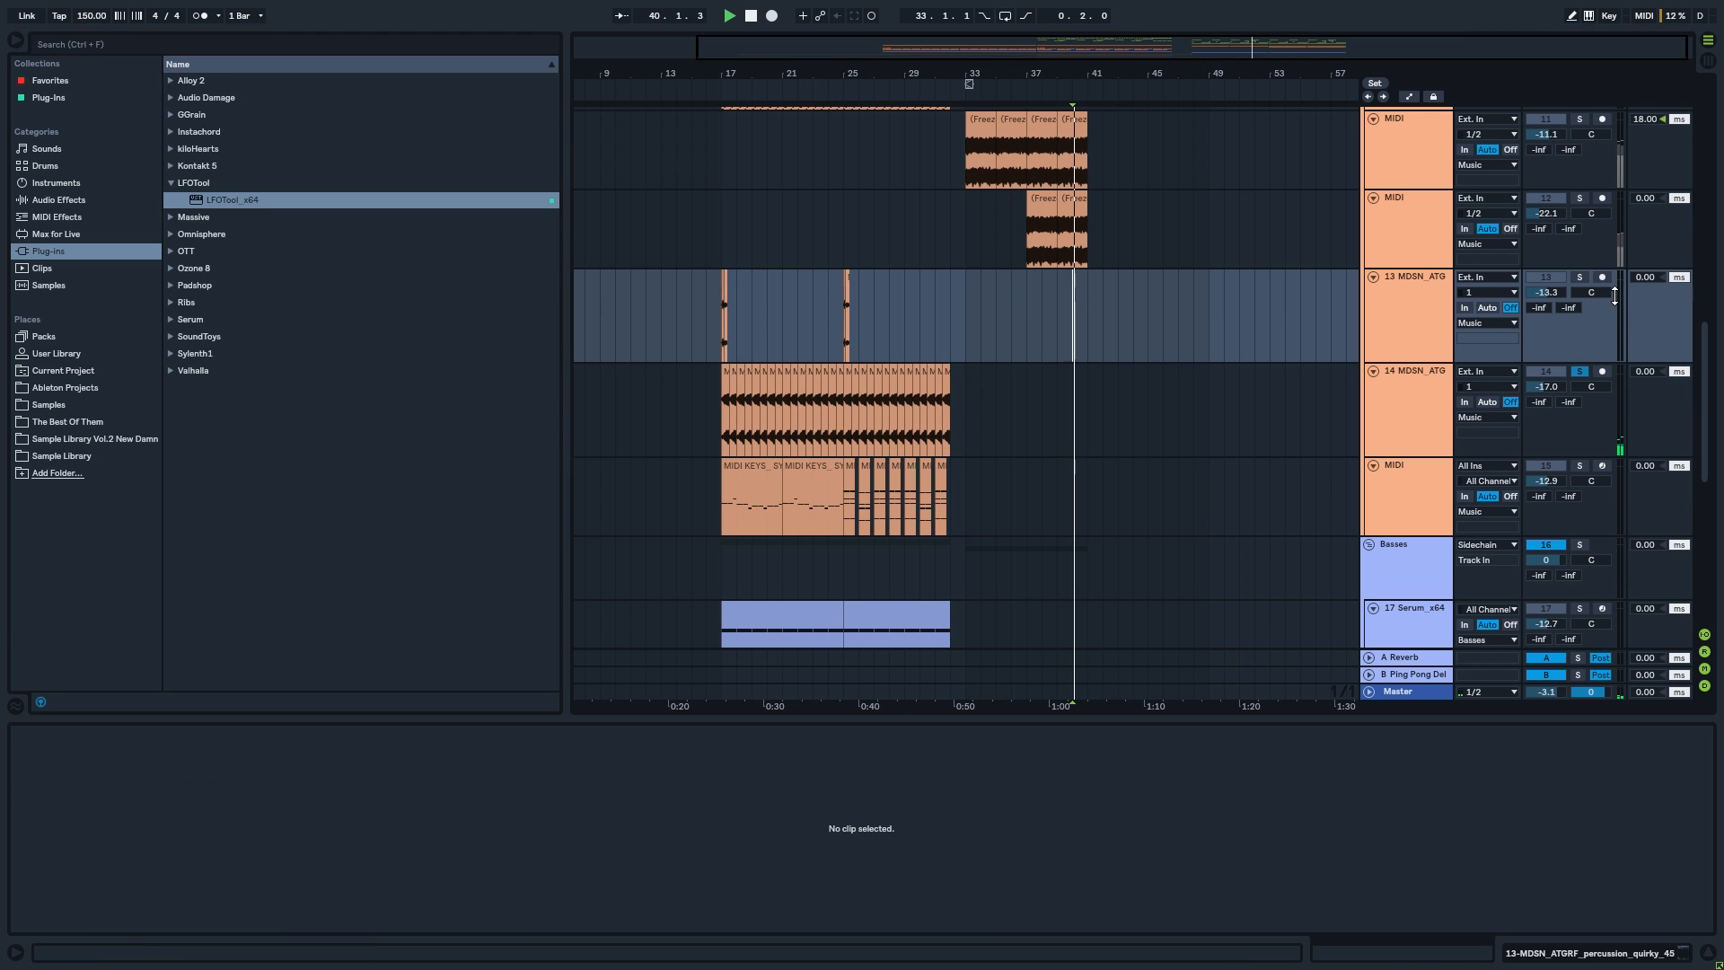
click(1581, 370)
click(903, 237)
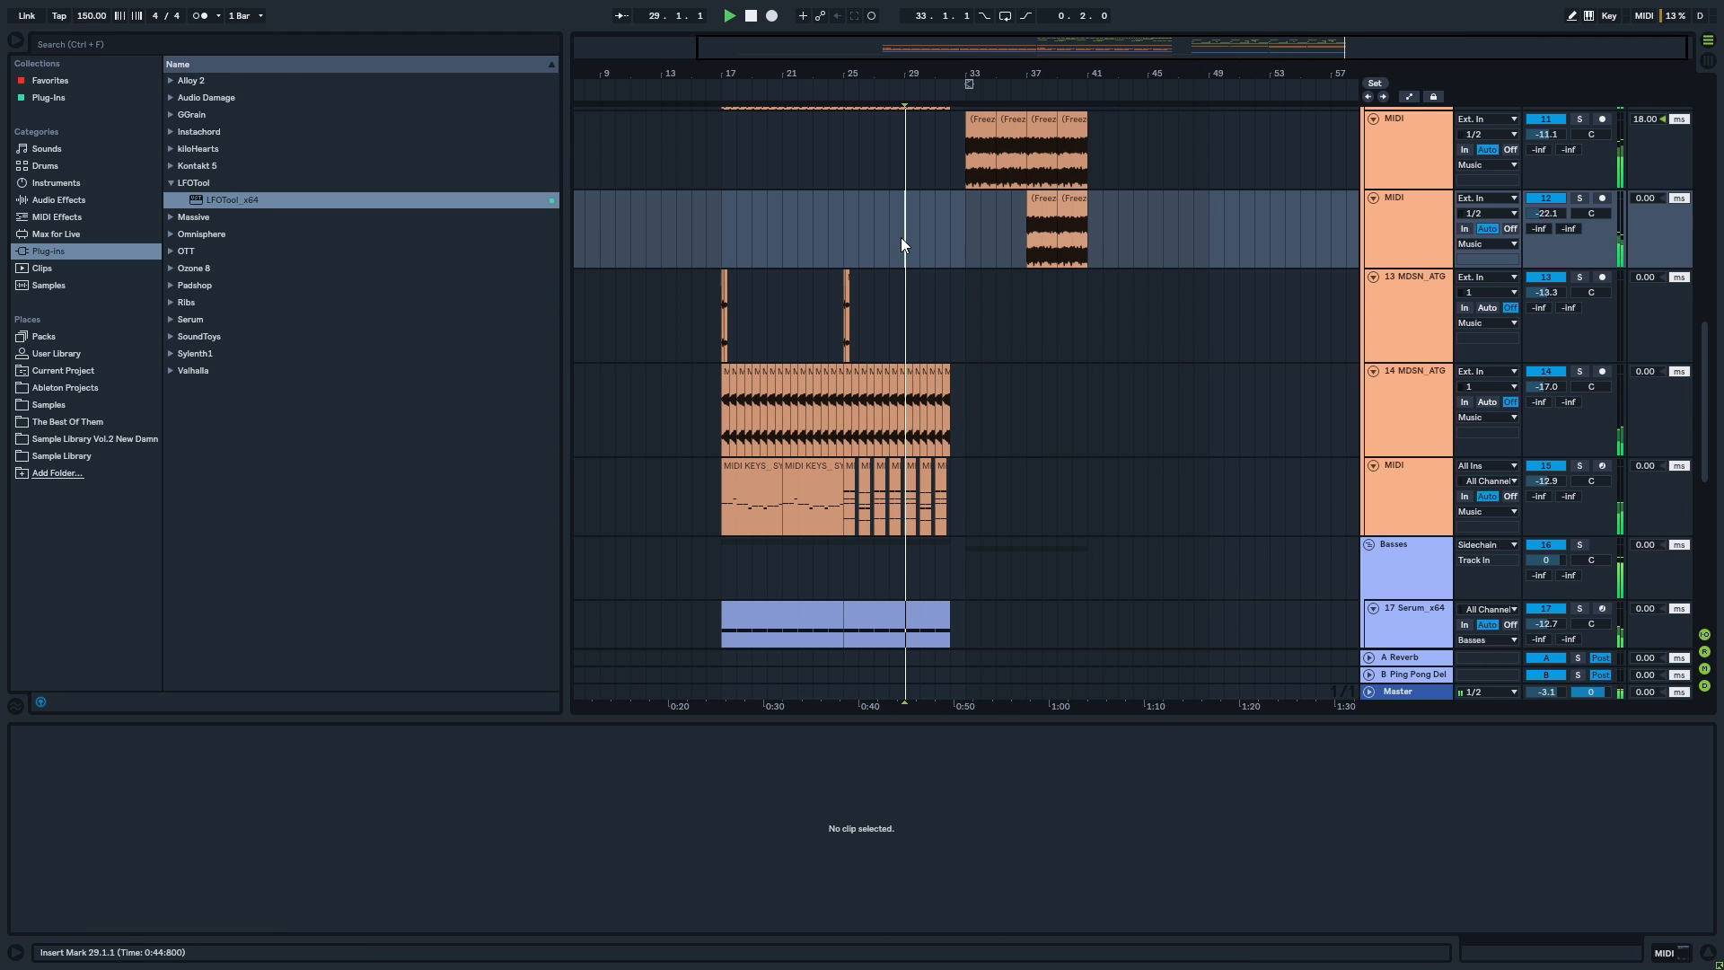
click(1000, 718)
- Select the part of the FX 122BPM clip between about bars 25 and 33
scroll(1006, 316, down, 4)
scroll(984, 284, up, 3)
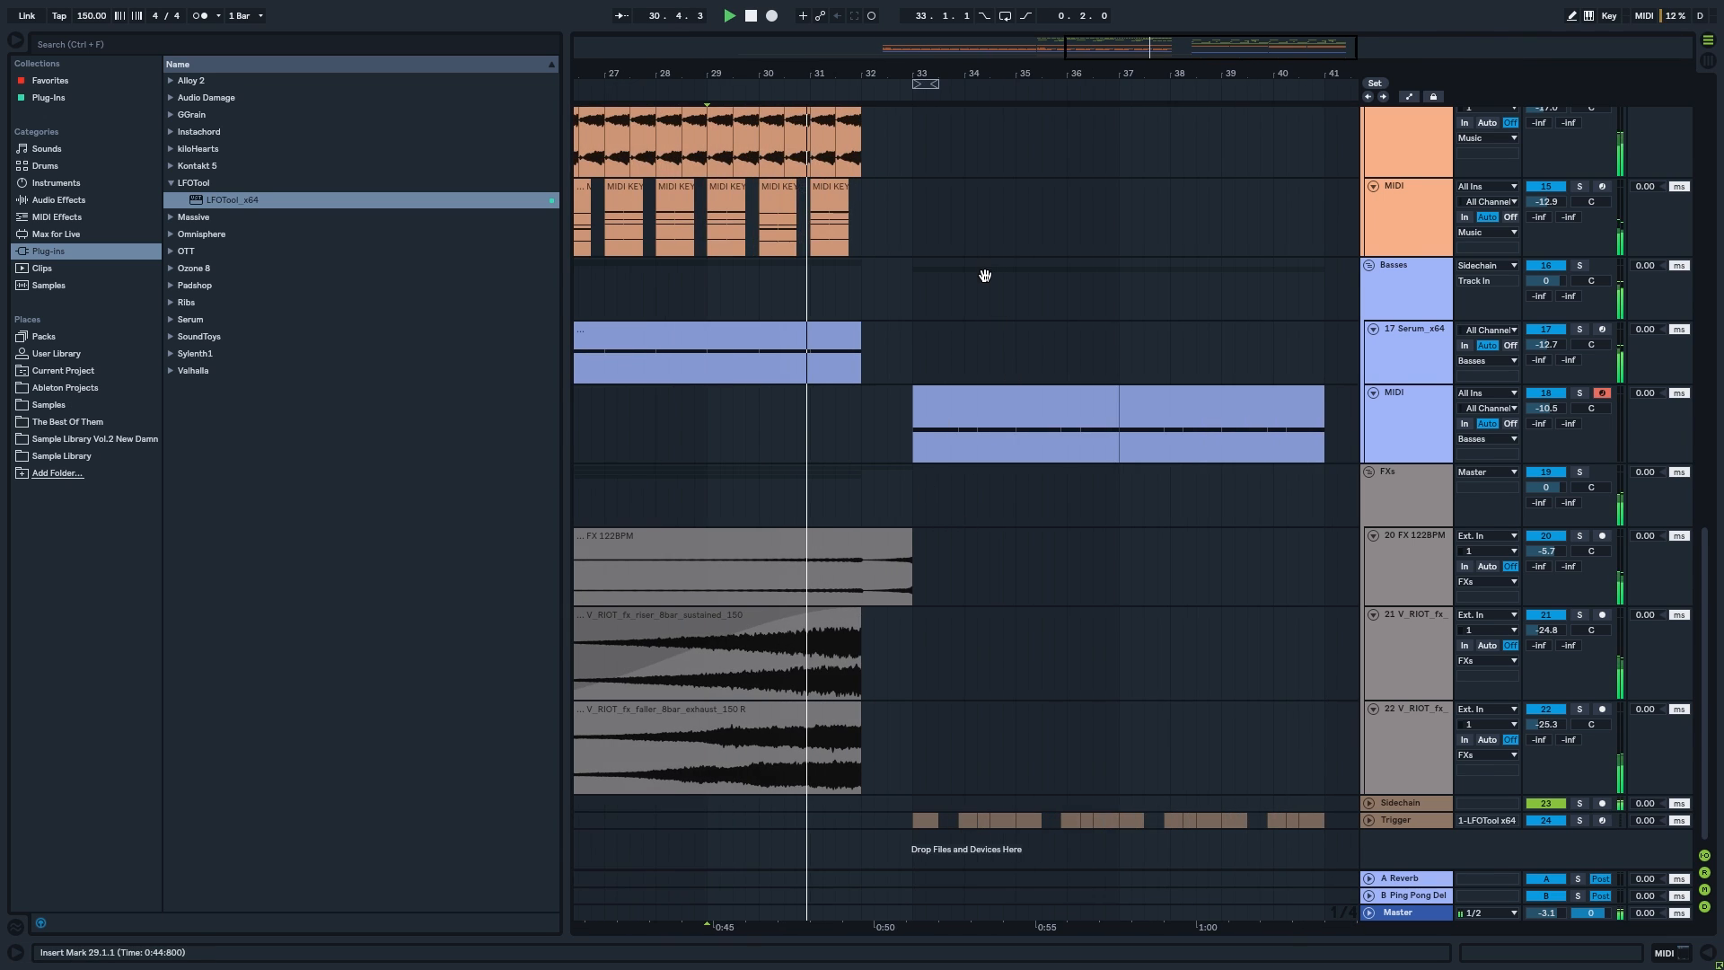
scroll(984, 276, down, 4)
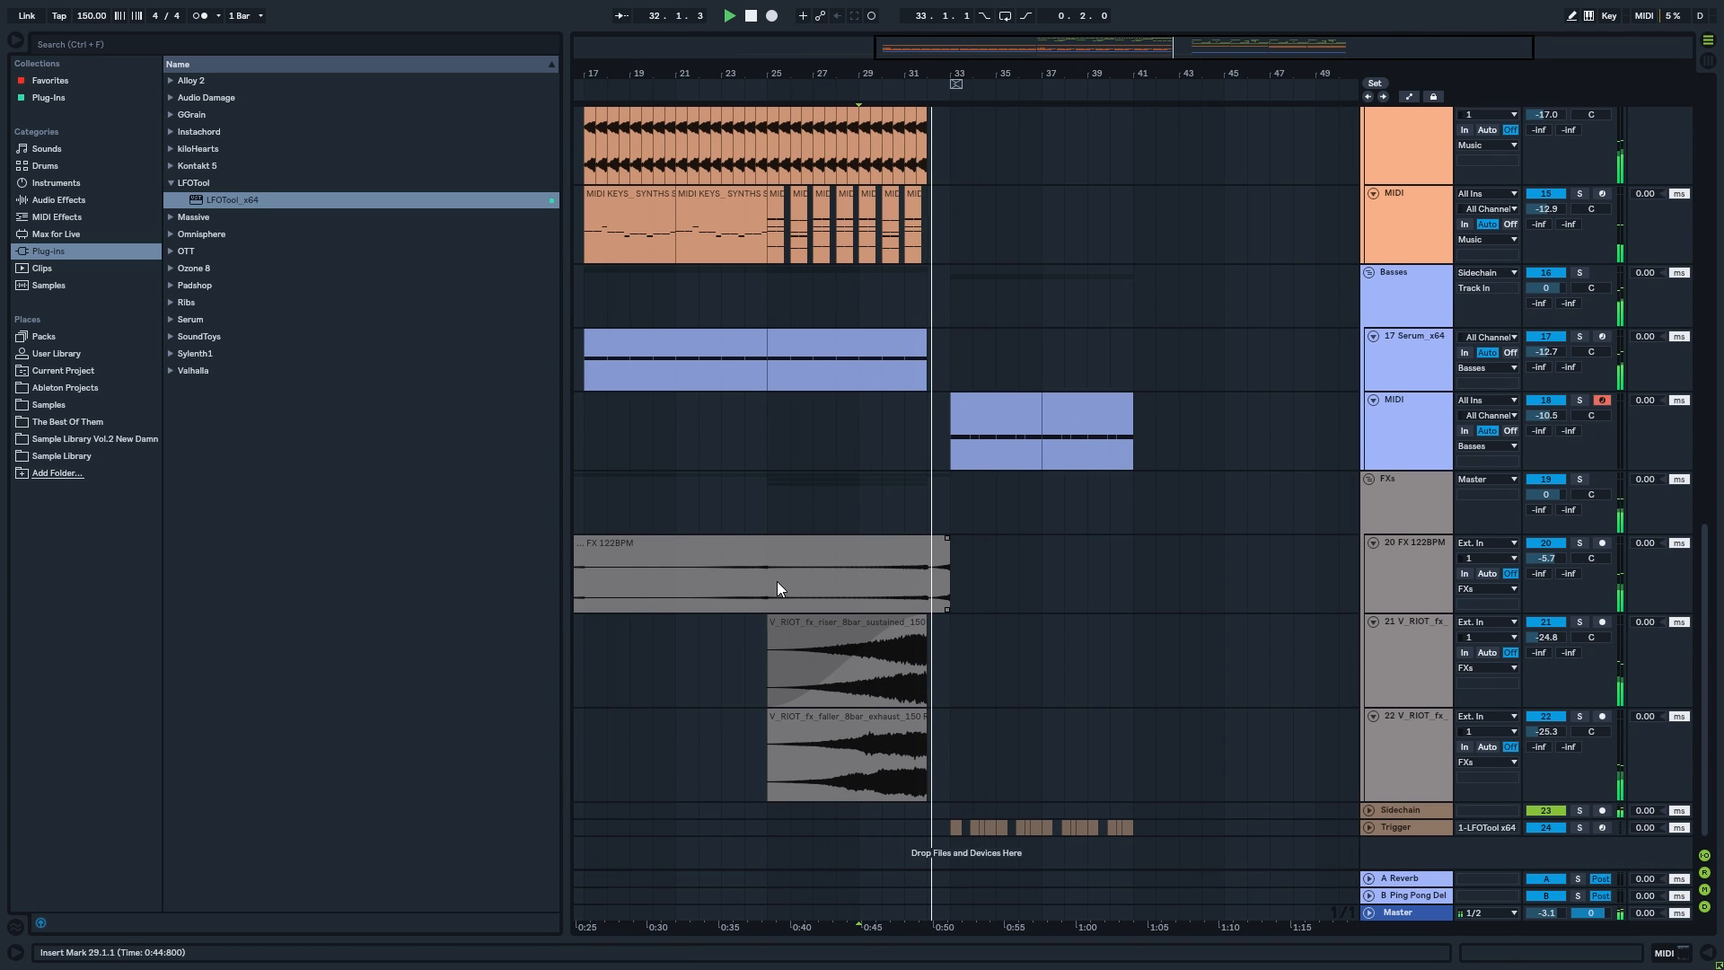
drag(777, 589, 961, 574)
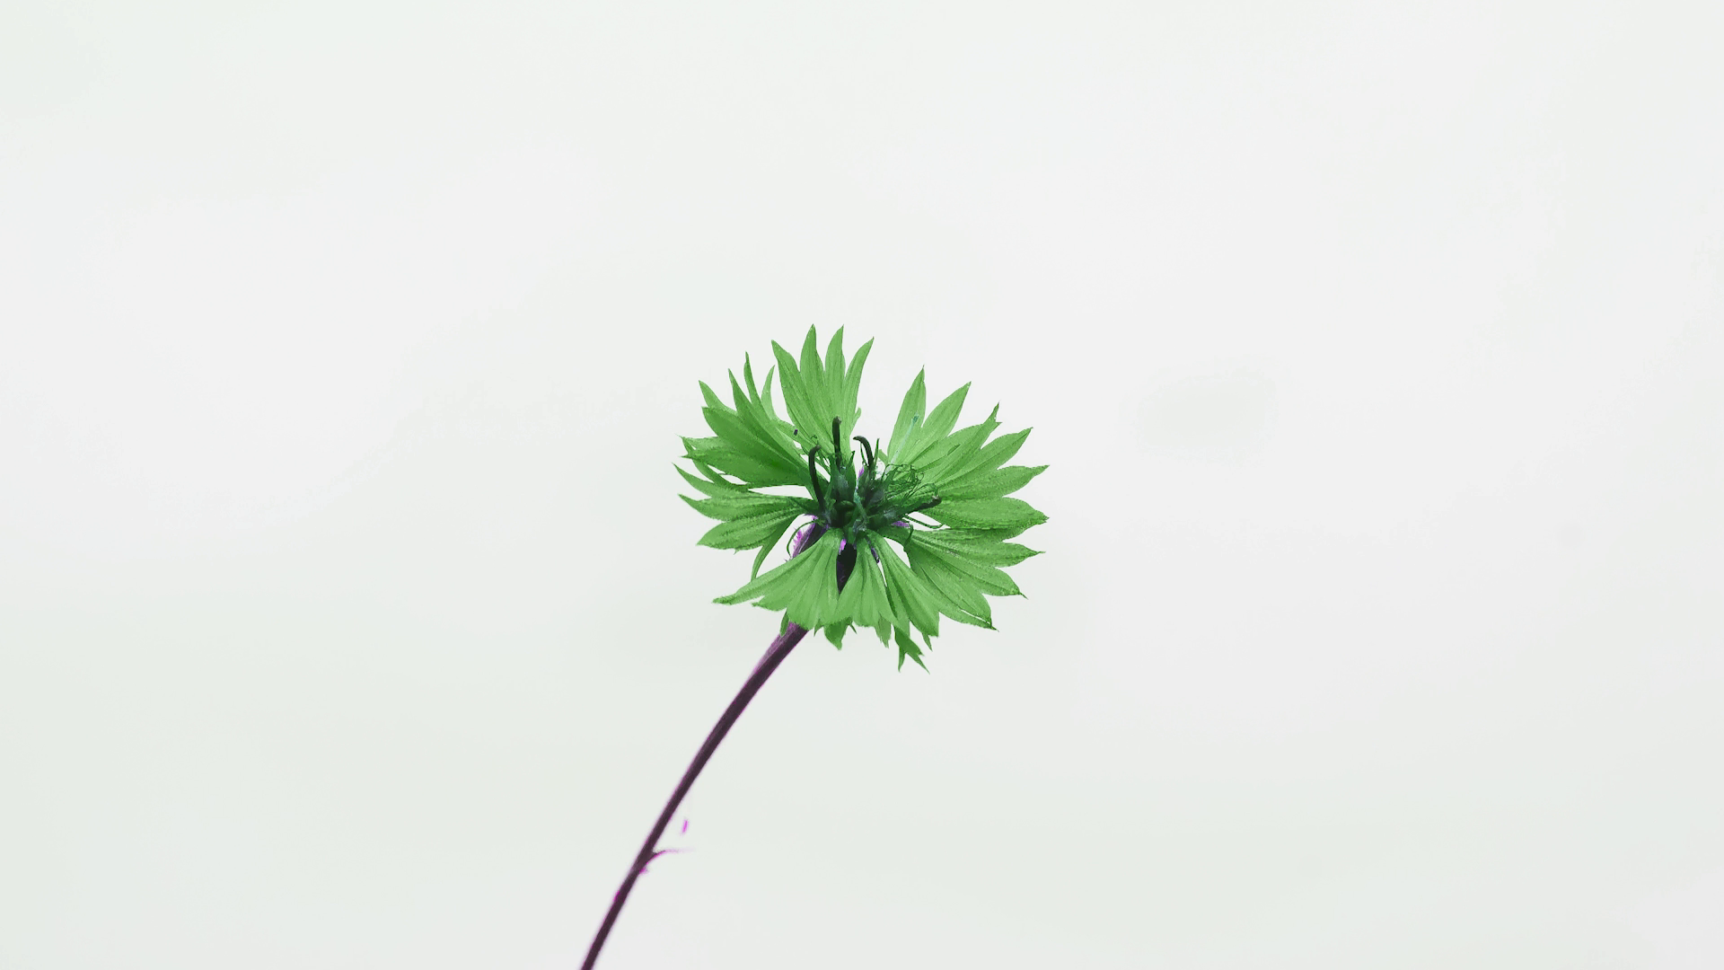